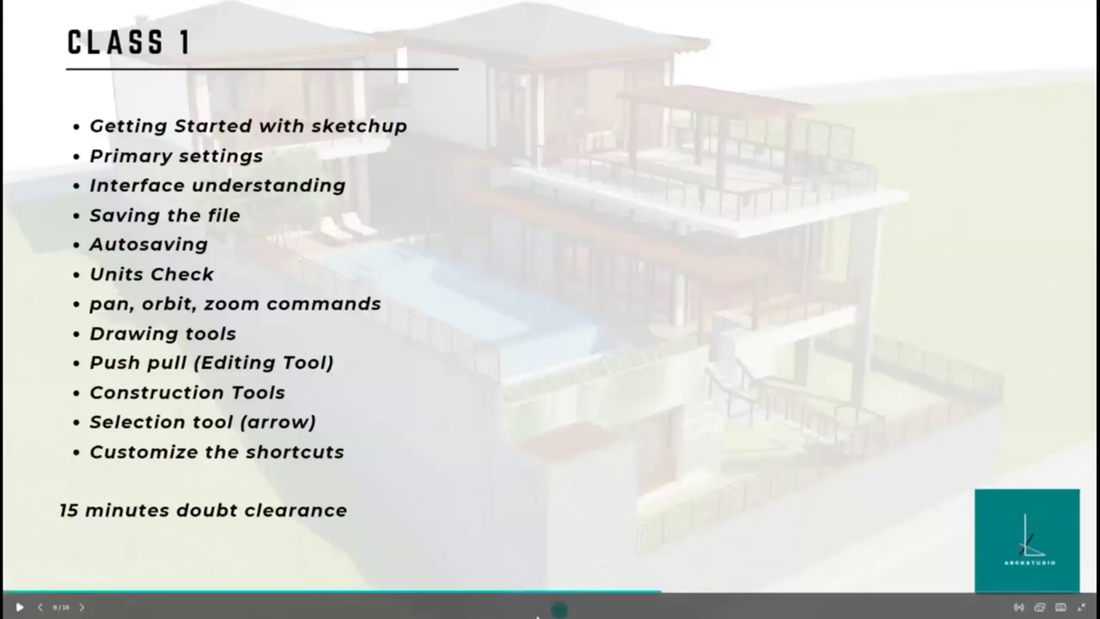
Leave the slide presentation, switch to SketchUp's welcome window and minimize the browser
key(Escape)
click(548, 610)
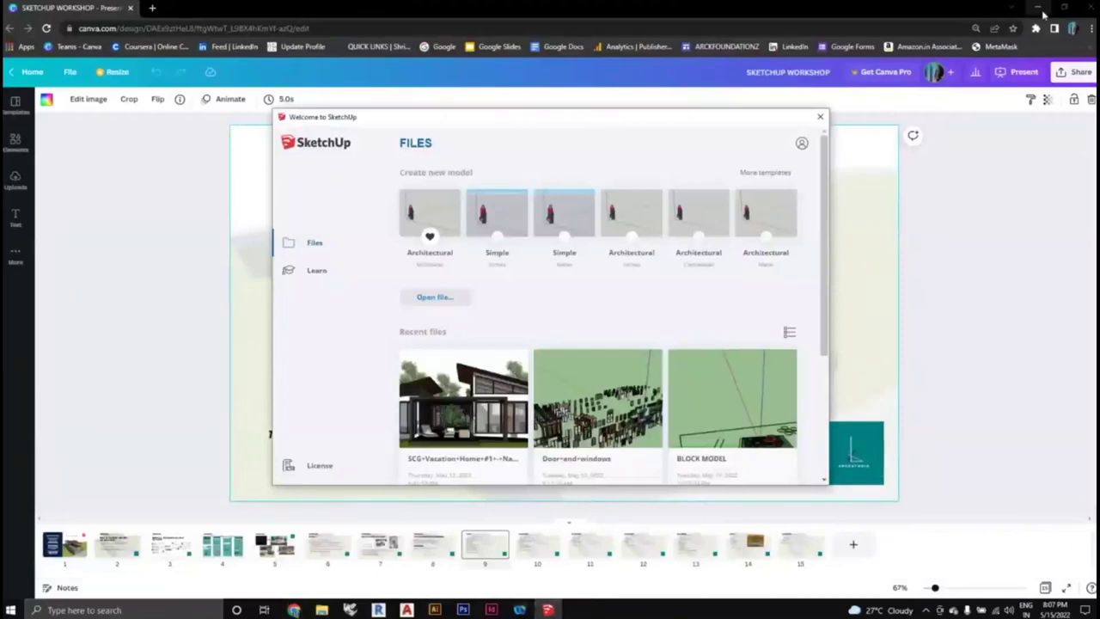
click(1039, 10)
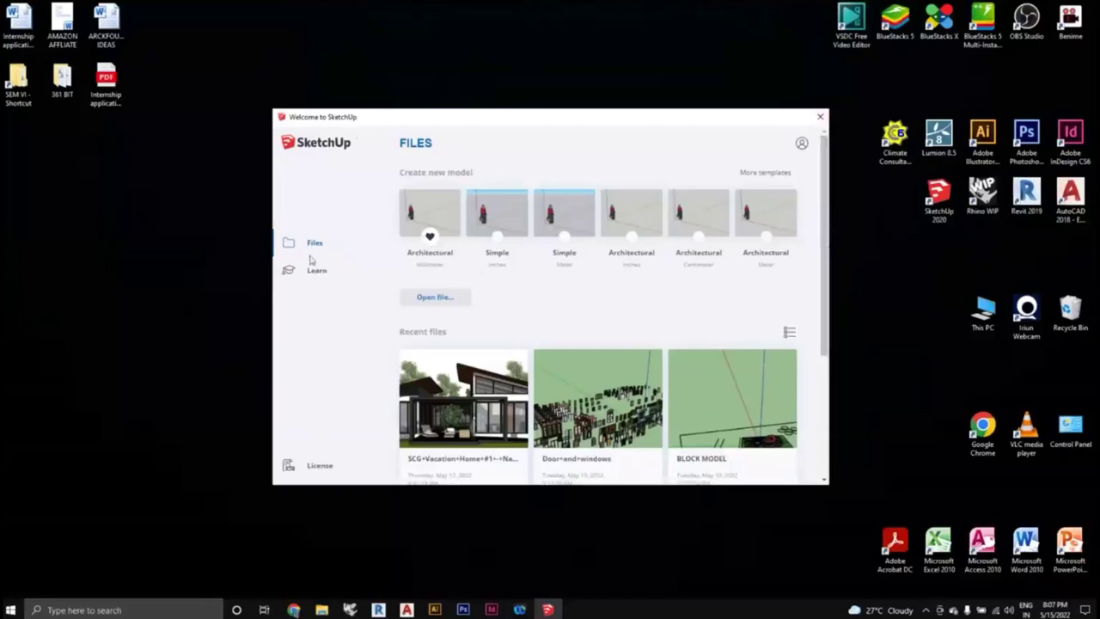
click(1025, 89)
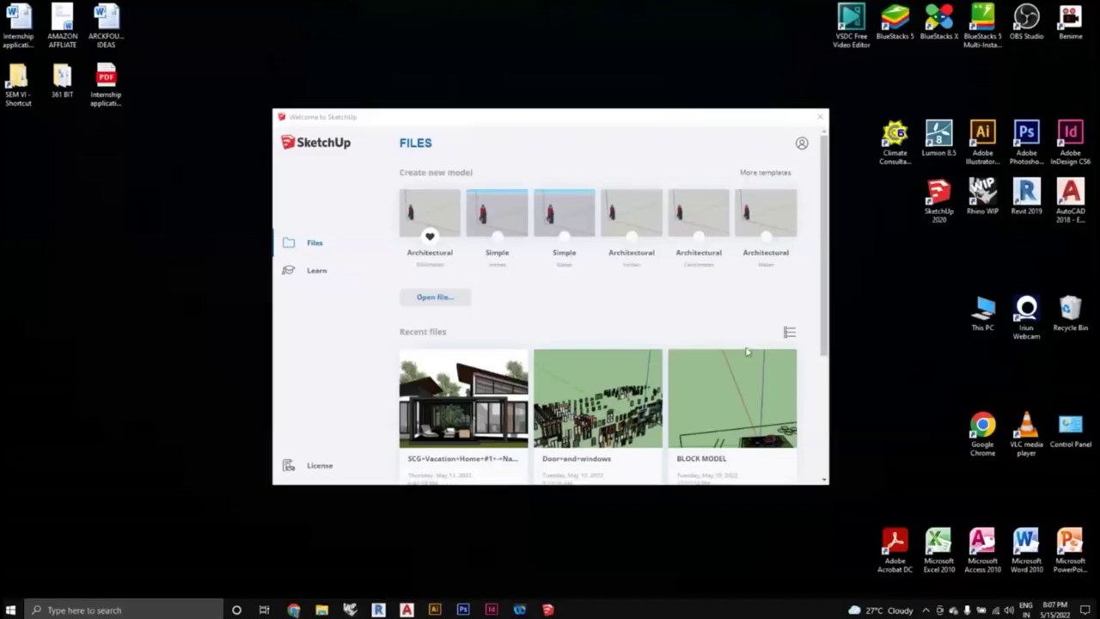
Set the Architectural Millimeter template as the default and create a new model from it
scroll(747, 352, down, 3)
scroll(747, 352, up, 3)
click(498, 242)
click(499, 243)
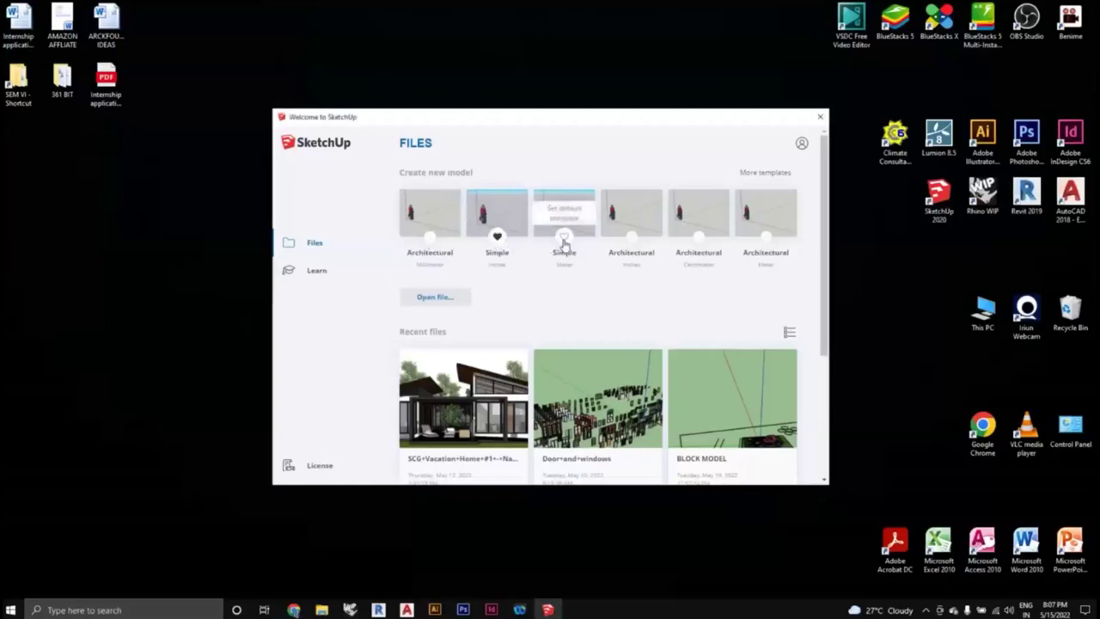
click(430, 239)
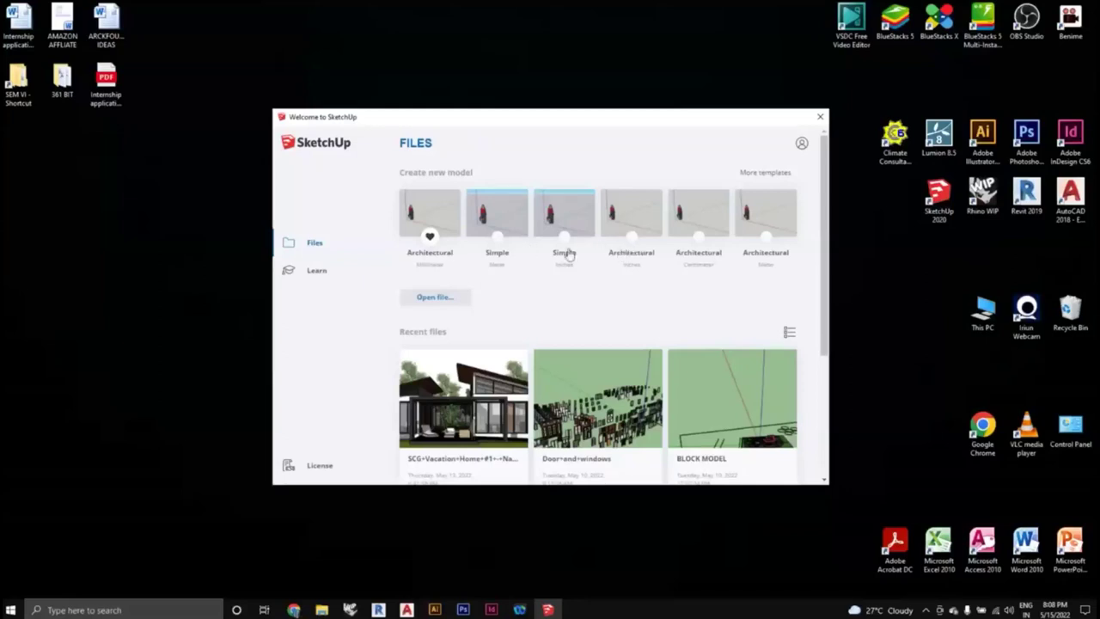
click(423, 210)
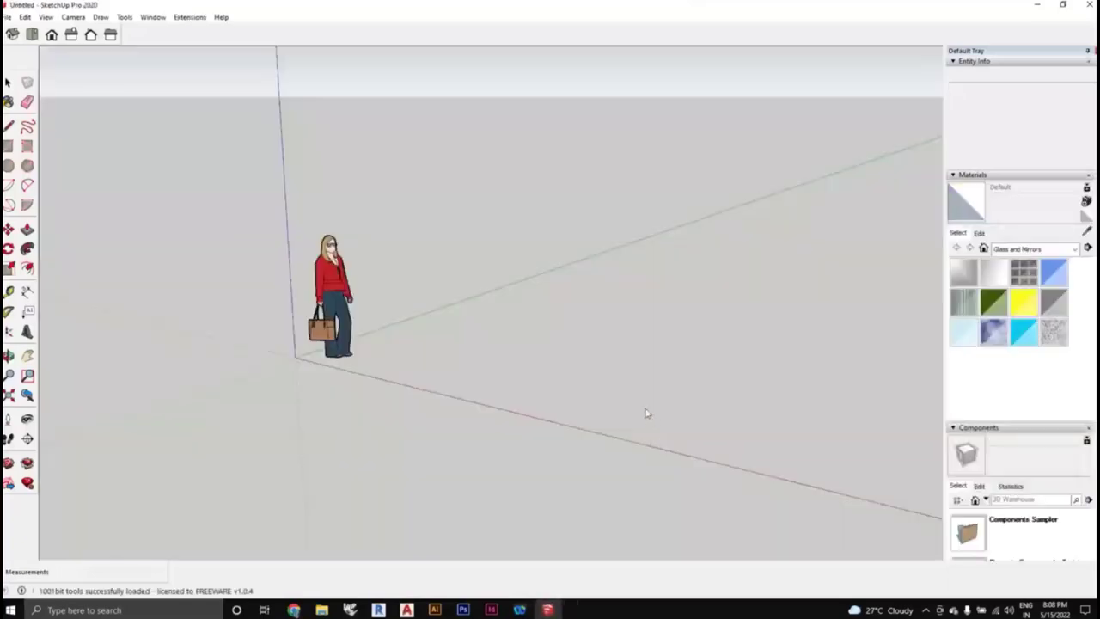
middle_drag(584, 397, 550, 380)
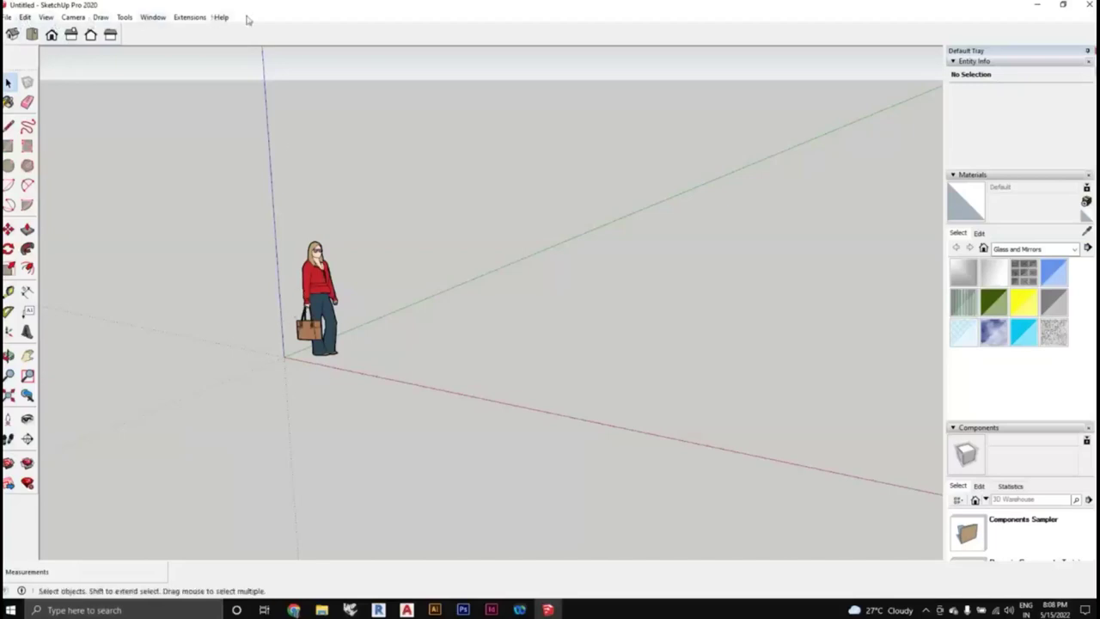
Hide the Large Tool Set and Measurements toolbars one at a time, restoring each
click(45, 18)
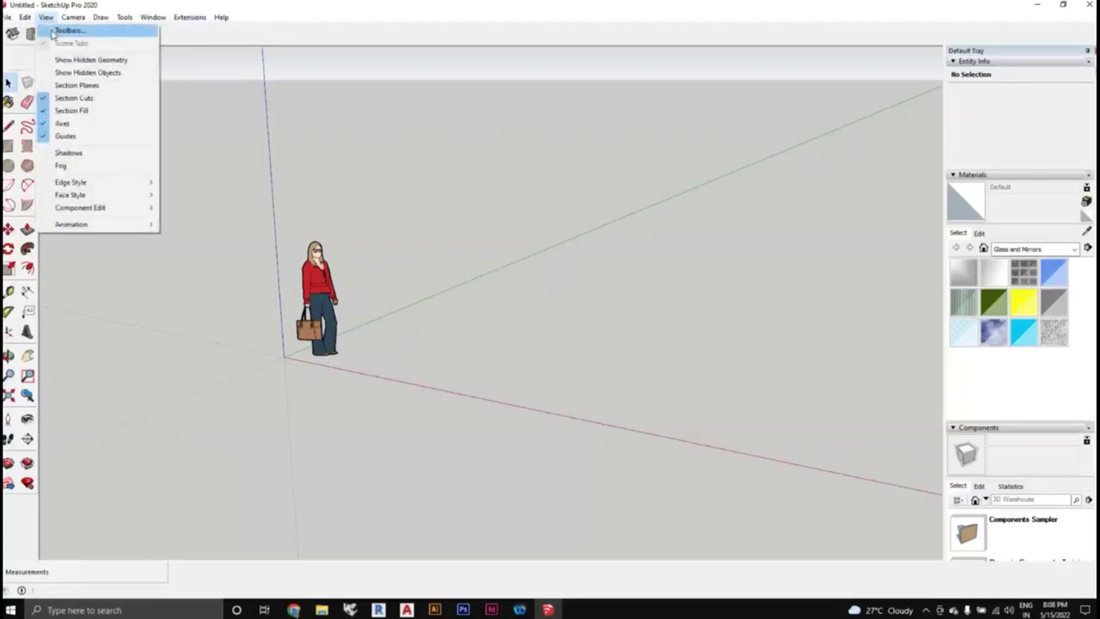
click(54, 32)
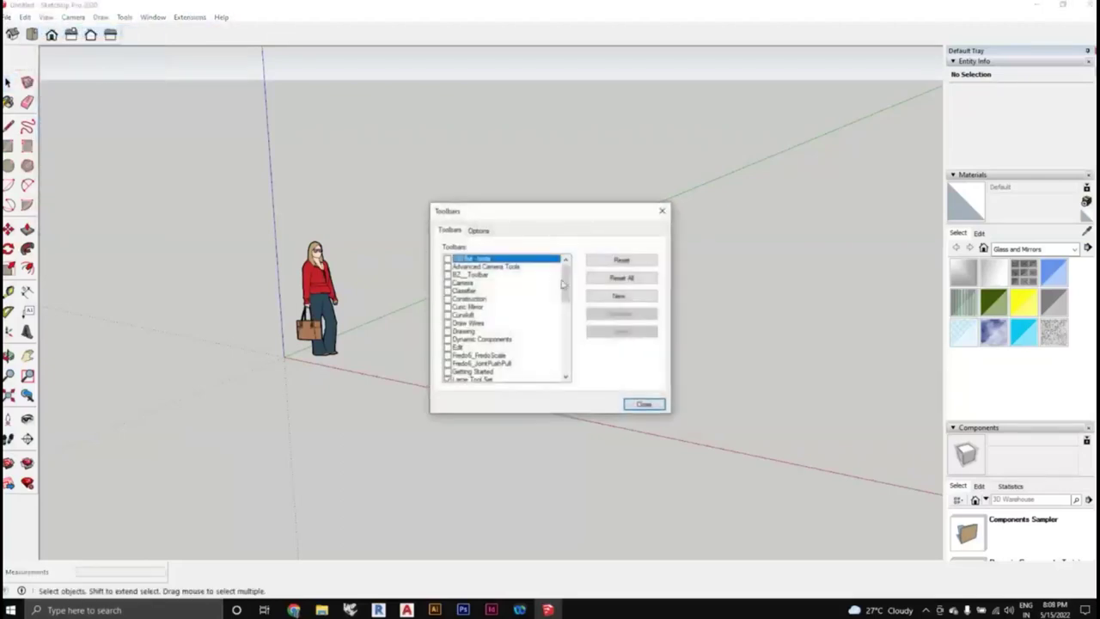
drag(569, 282, 570, 323)
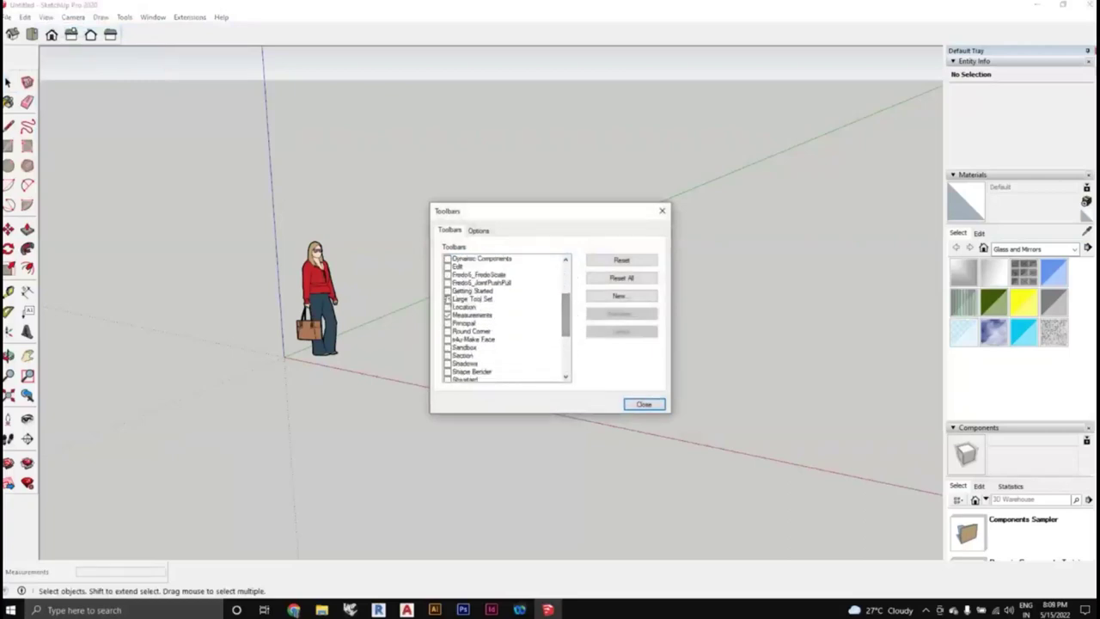
click(447, 299)
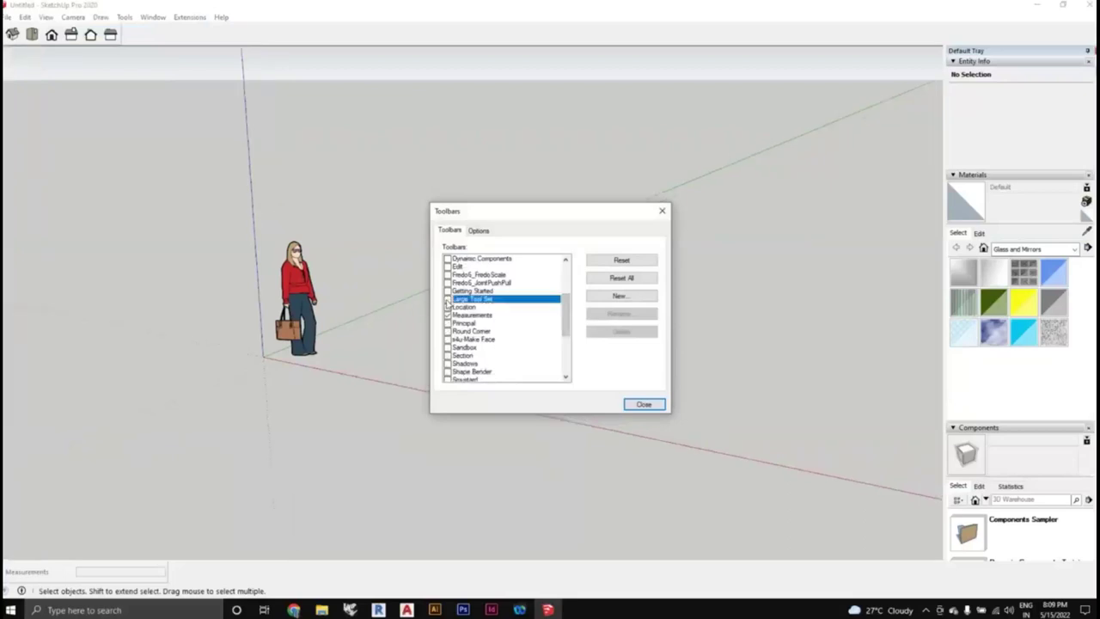
click(447, 298)
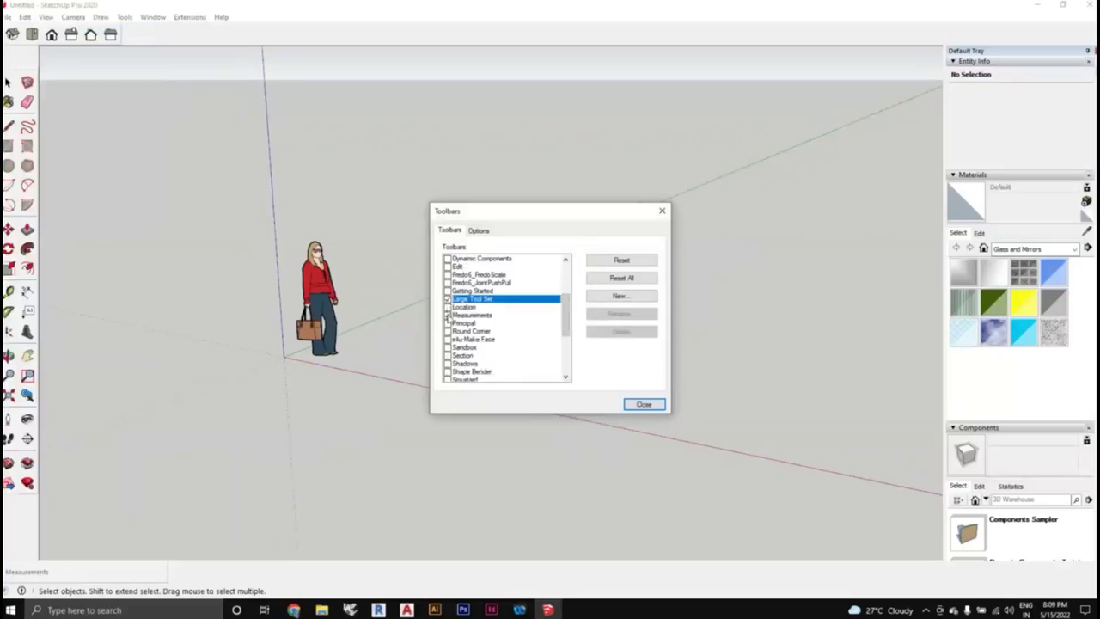
click(447, 315)
click(447, 316)
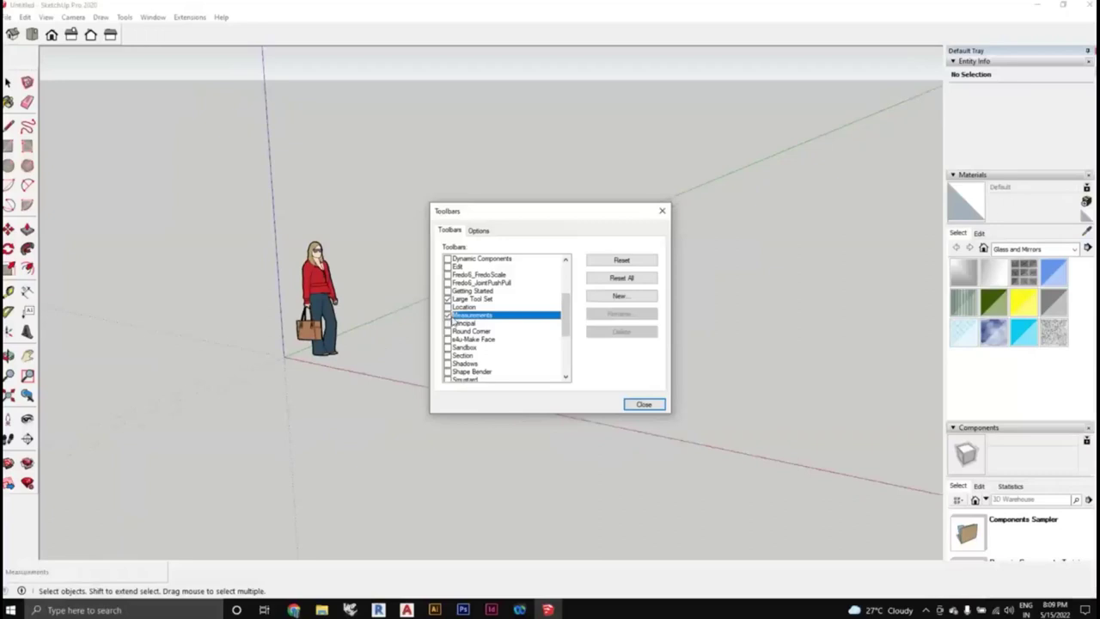
Hide the Views toolbar, restore it and close the toolbar settings
scroll(453, 318, down, 4)
click(447, 331)
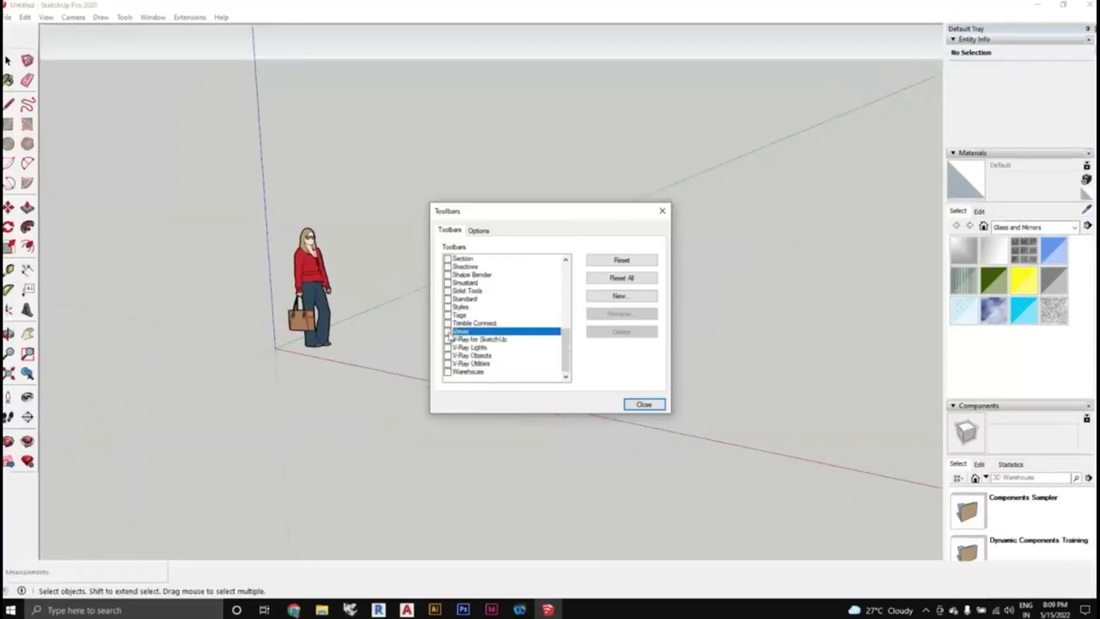
click(448, 332)
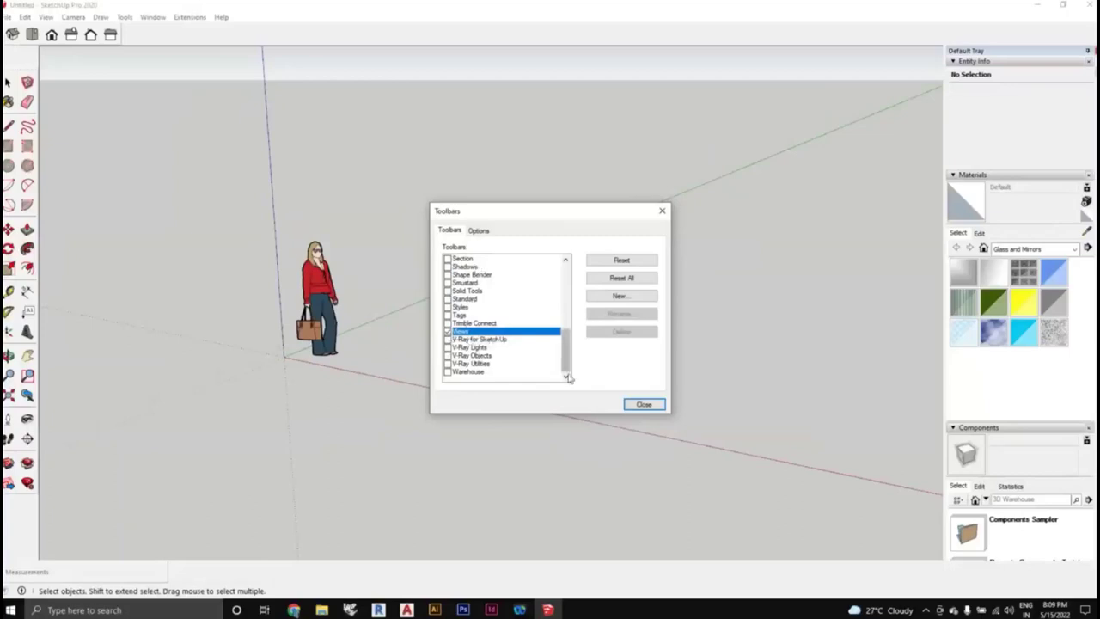
click(643, 406)
Close the Default Tray and show it again
scroll(560, 356, down, 2)
middle_drag(559, 356, 604, 356)
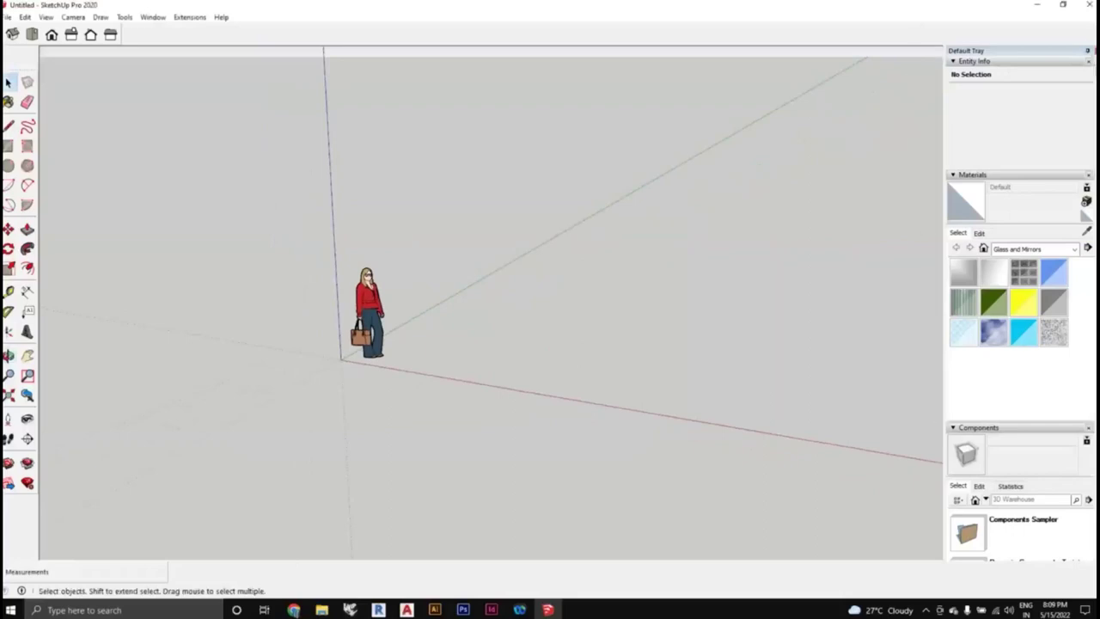
click(1087, 50)
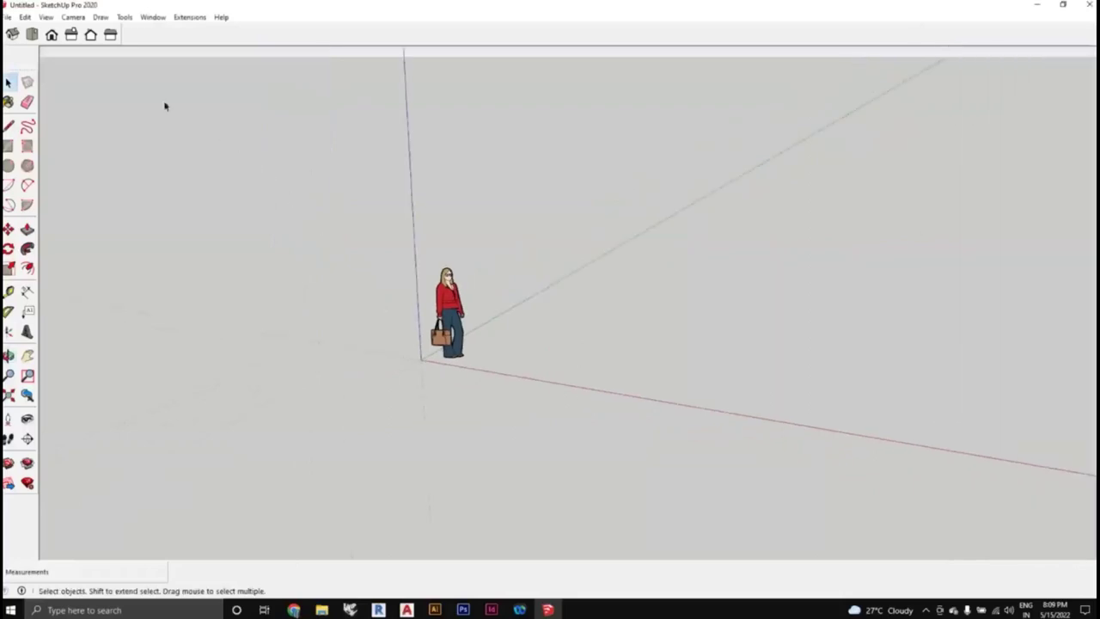
click(155, 18)
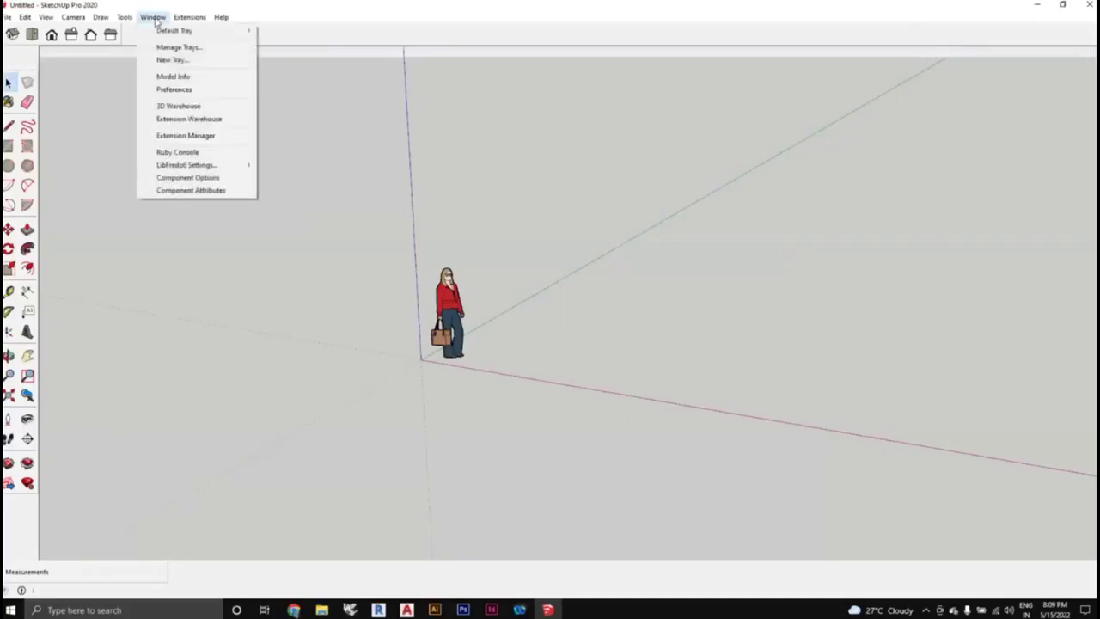
mouse_move(159, 33)
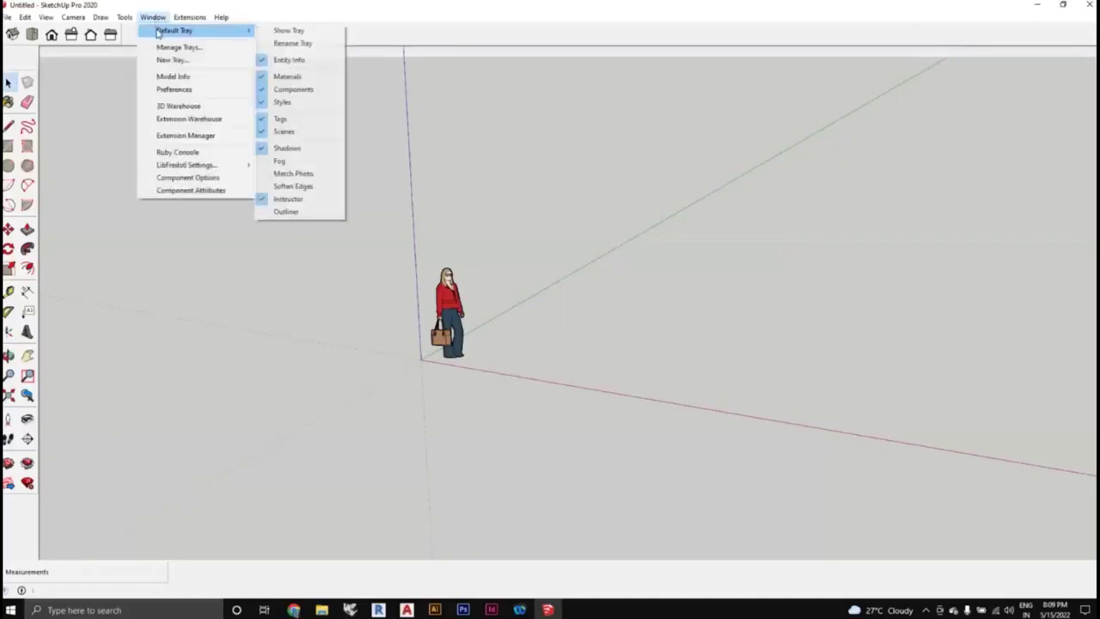
click(300, 32)
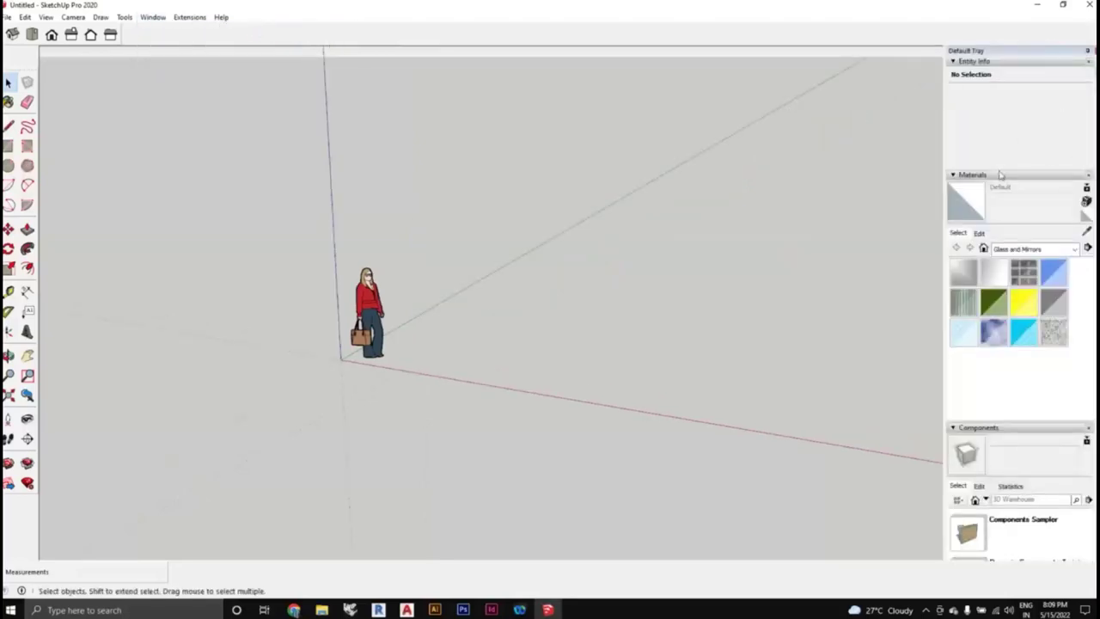
Collapse the Entity Info, Materials, Components, Tags, Styles and Scenes sections of the Default Tray, keeping Instructor expanded
click(155, 18)
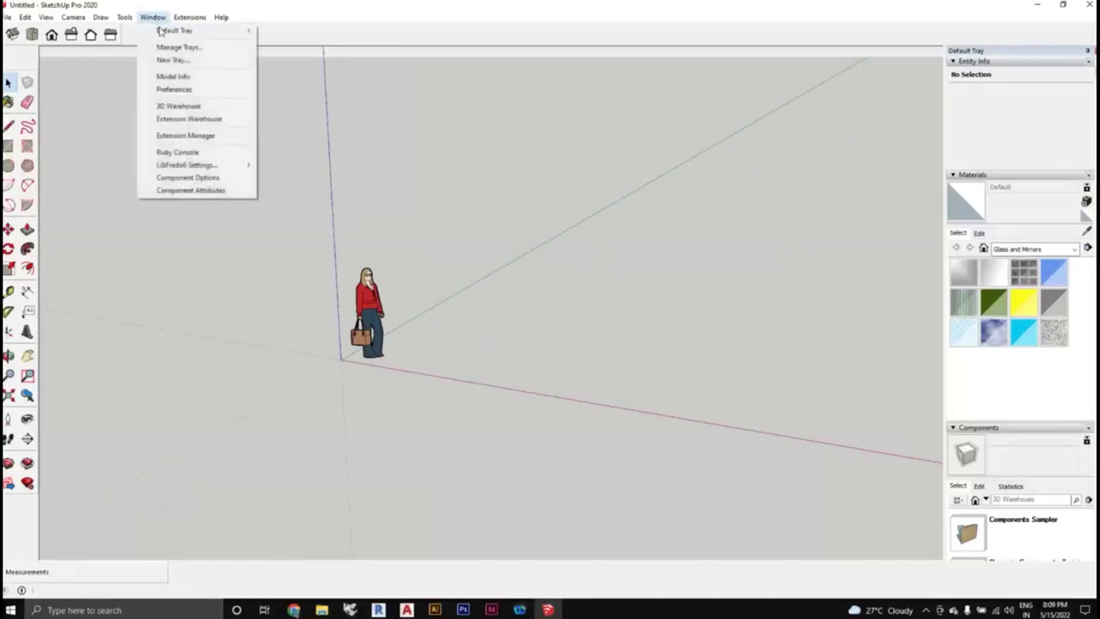
mouse_move(181, 30)
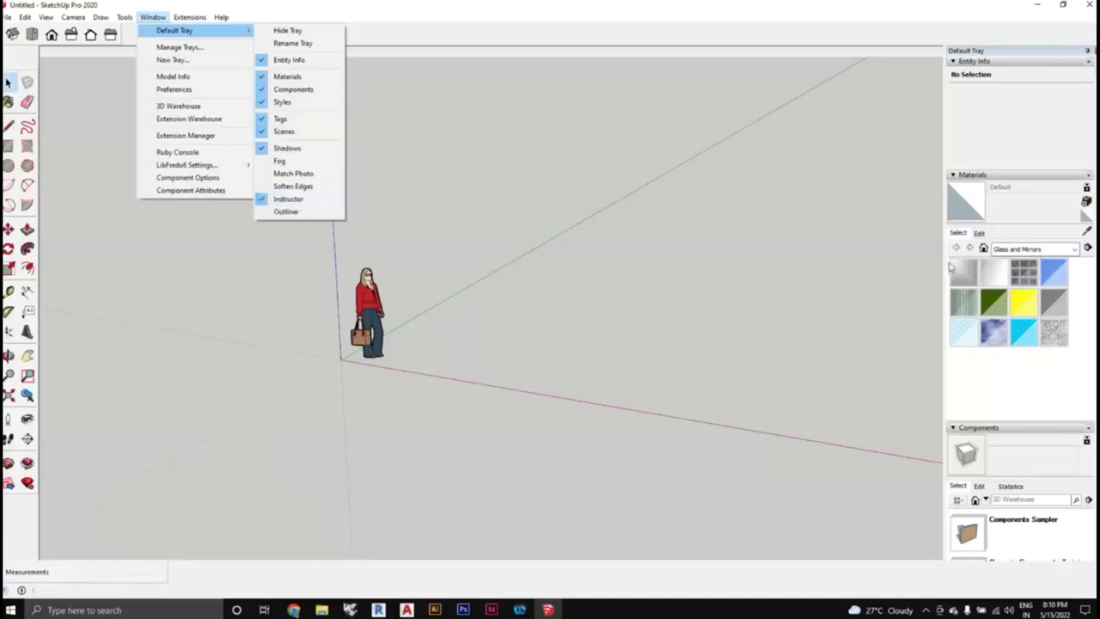
click(954, 62)
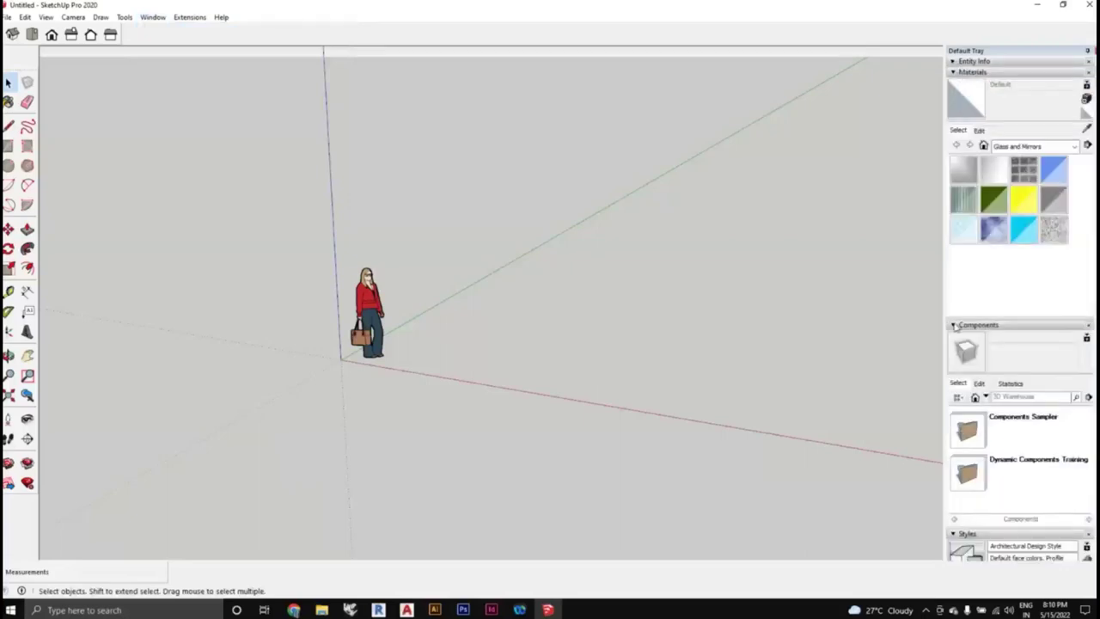
click(953, 72)
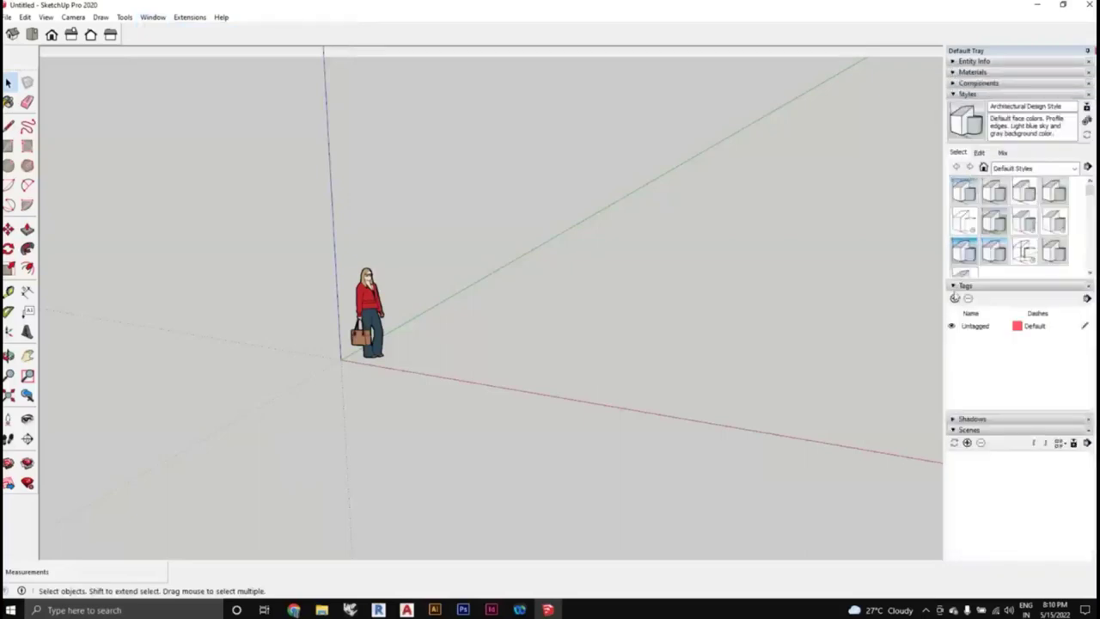
click(953, 287)
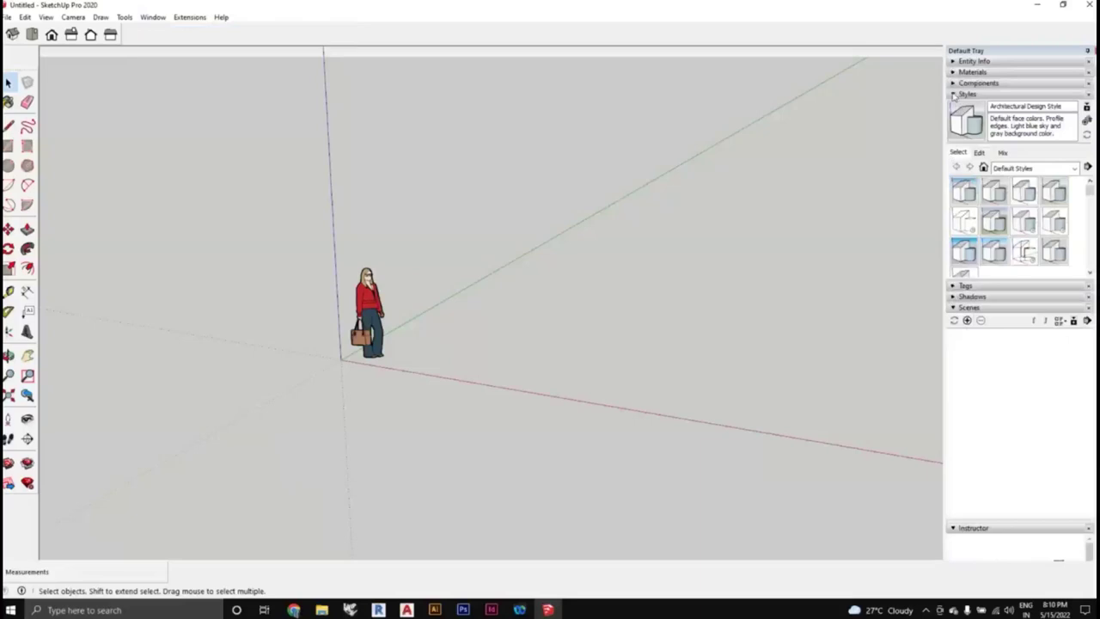
click(955, 94)
click(955, 127)
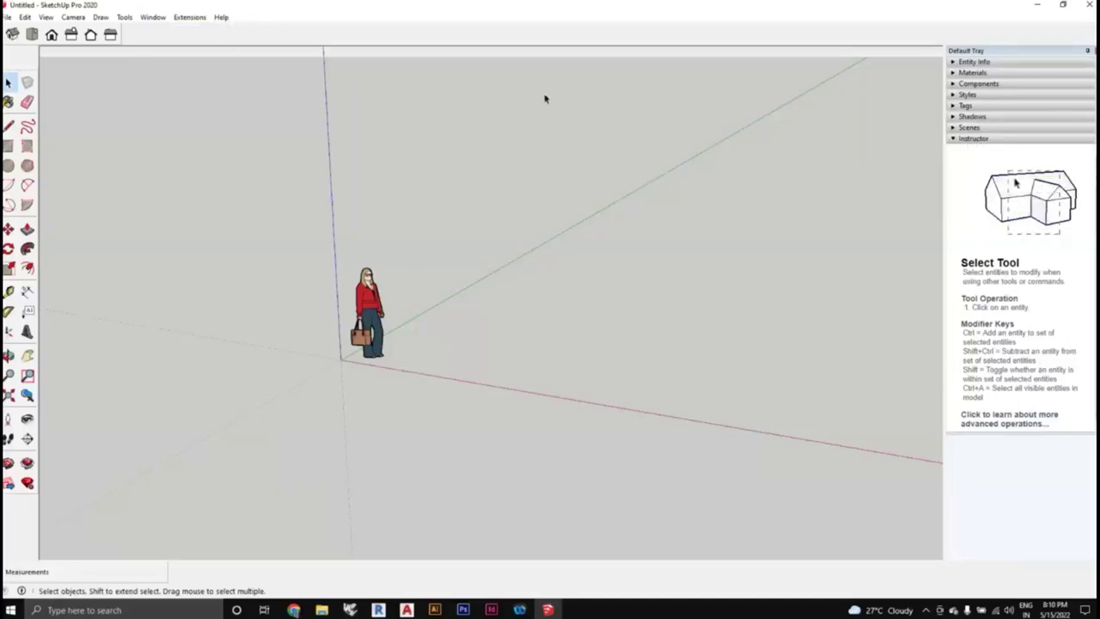
click(187, 19)
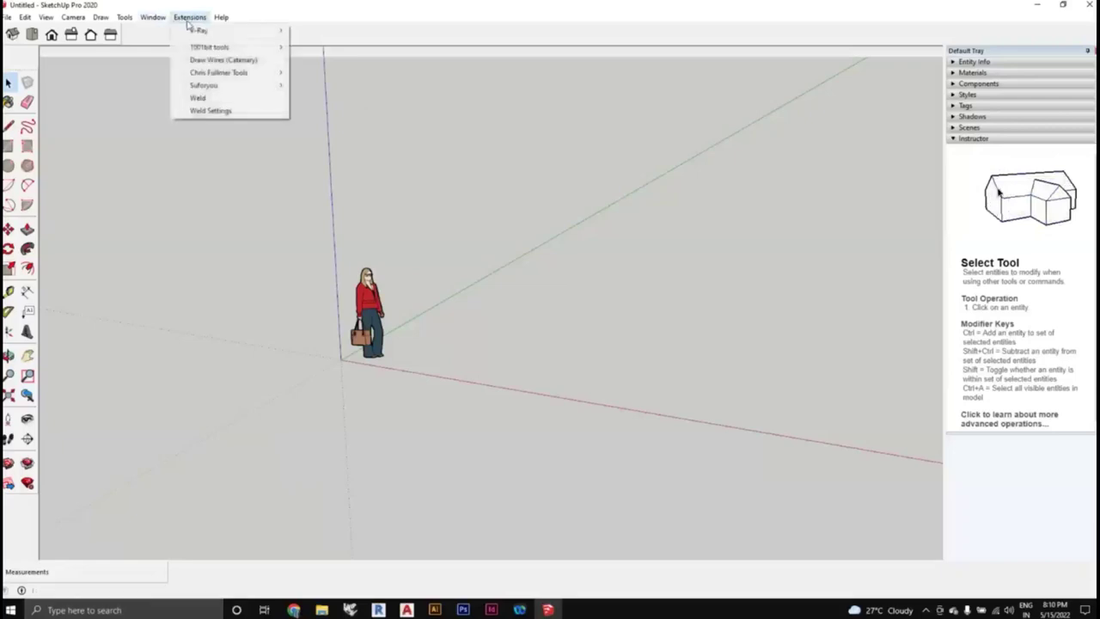
mouse_move(146, 19)
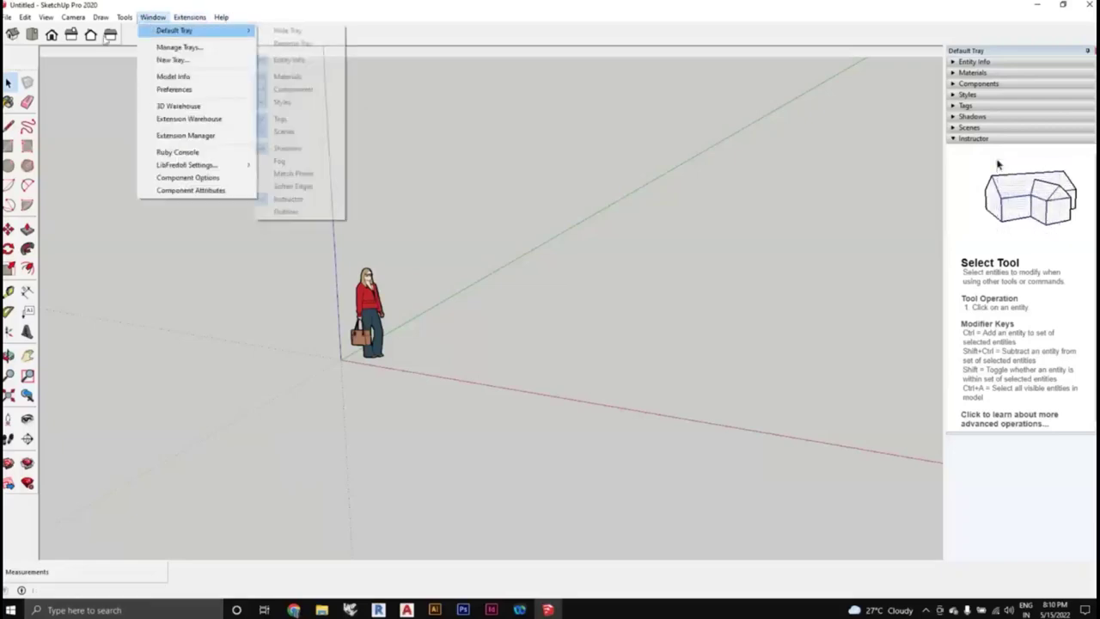
click(422, 98)
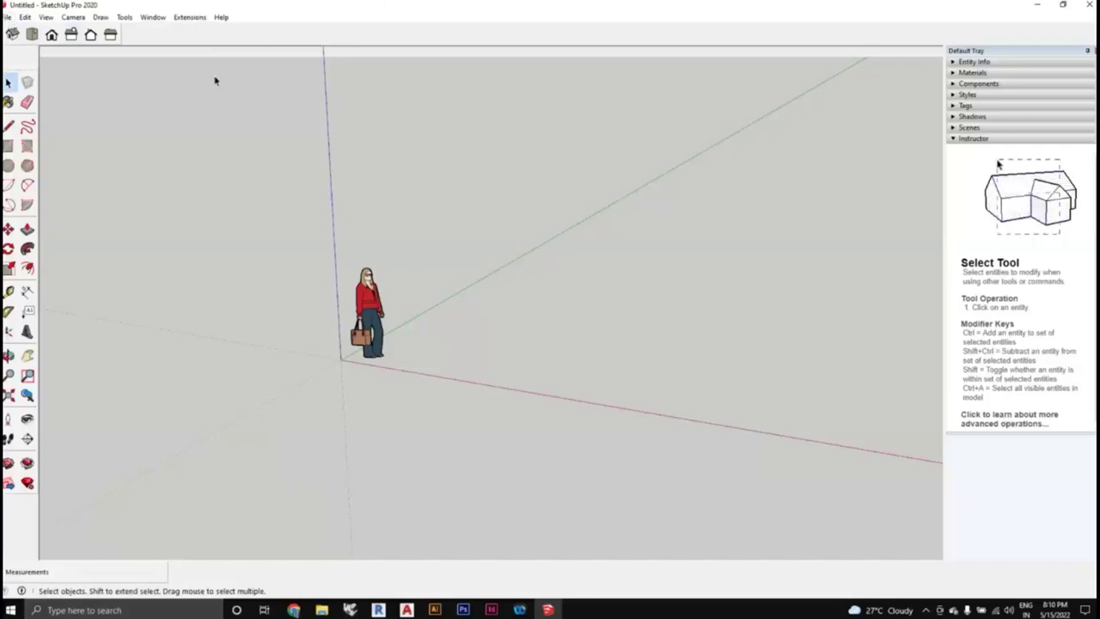
Save the model as "SketchuP TRIAL" in SketchUp Models (*.skp) format on New Volume (D:)
click(7, 18)
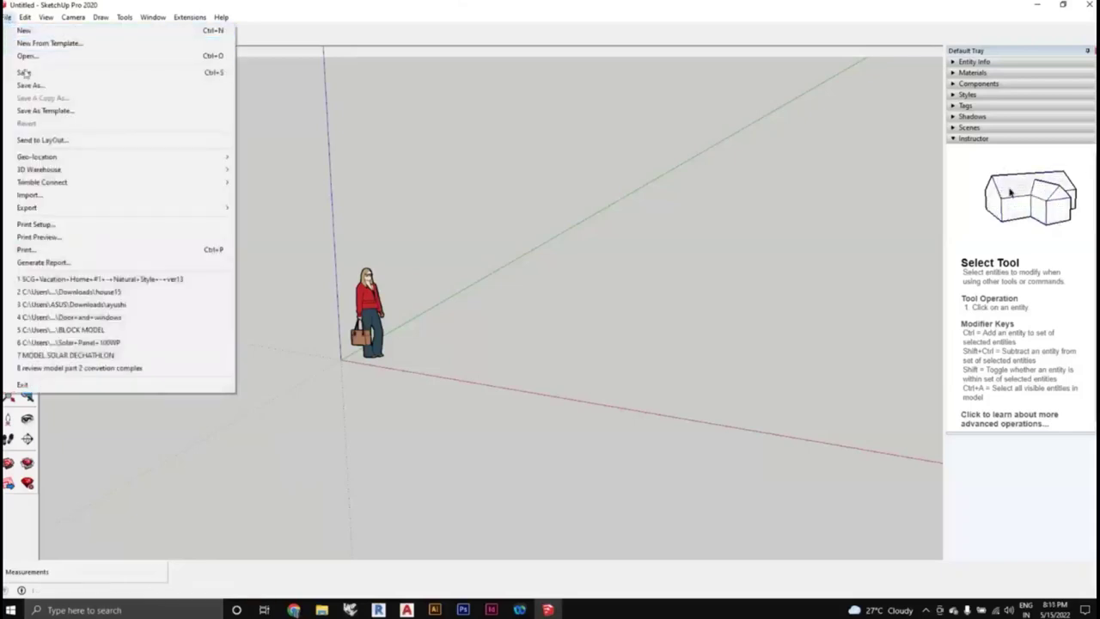
click(30, 86)
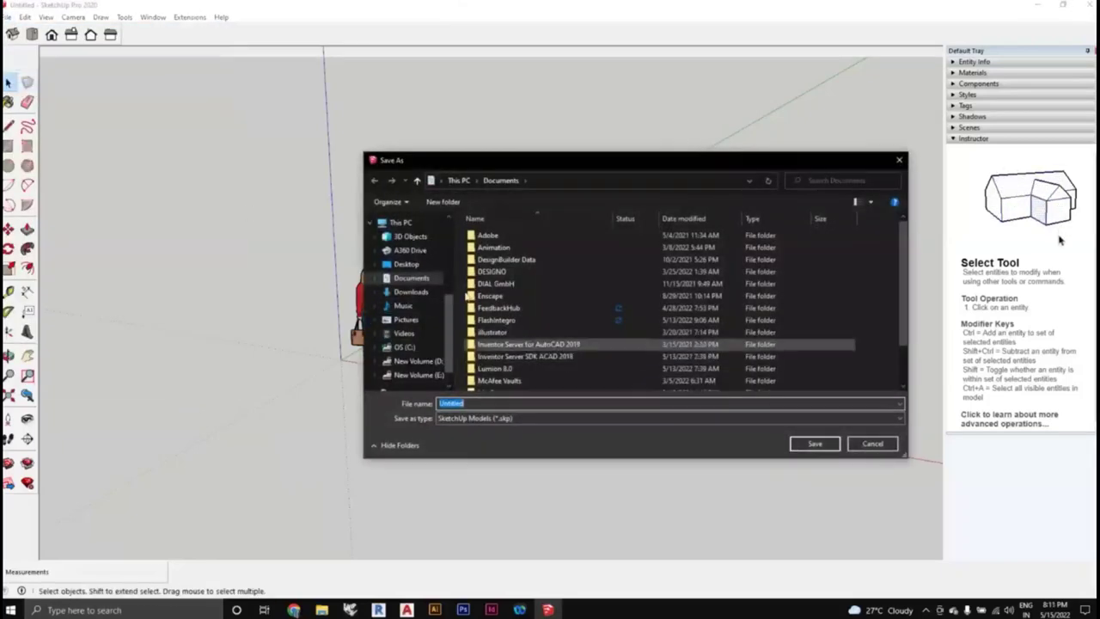
scroll(467, 294, down, 1)
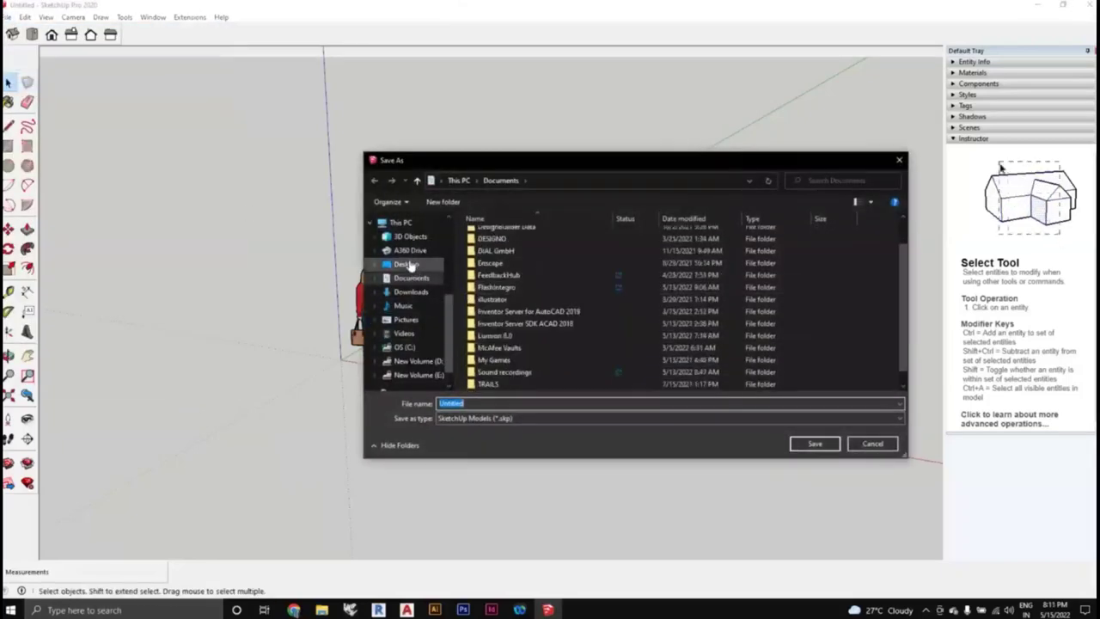
scroll(421, 339, down, 1)
click(424, 345)
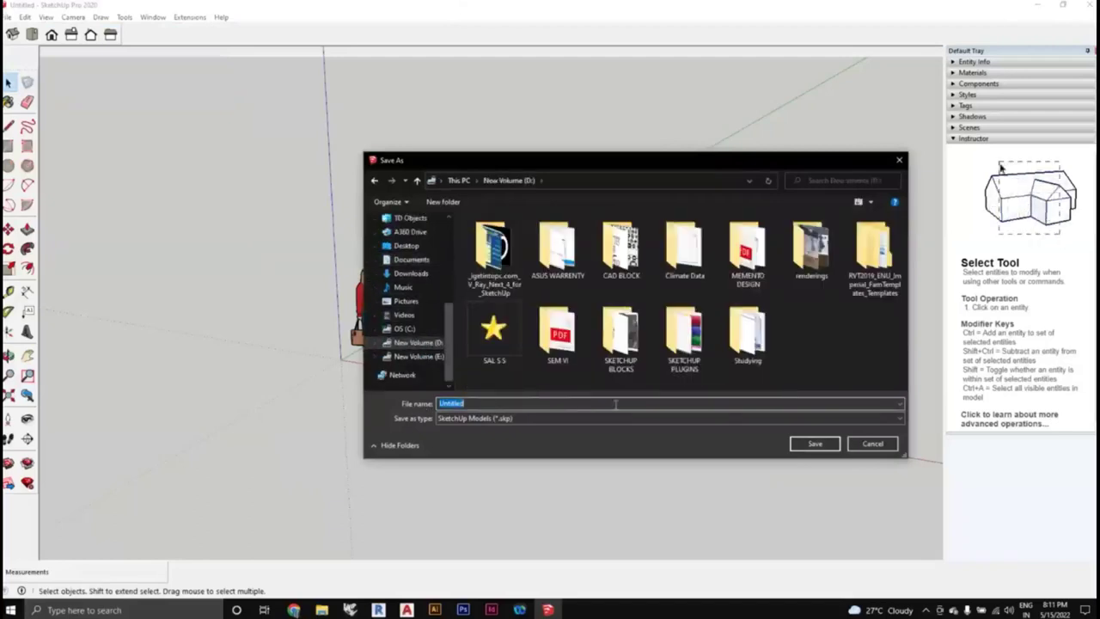
key(BackSpace)
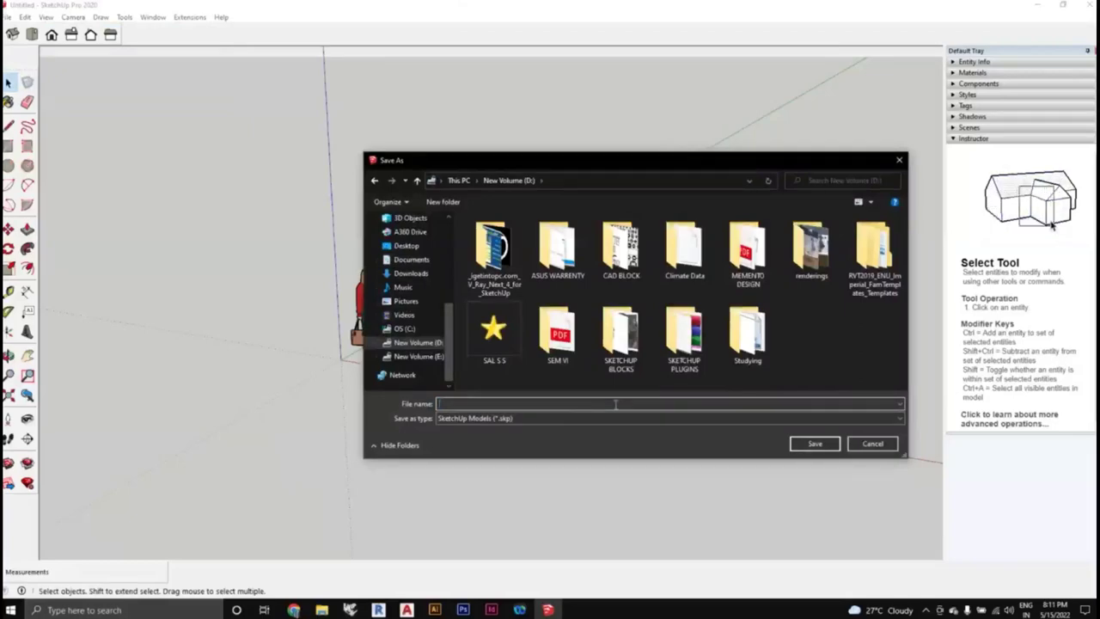
text(Sketch)
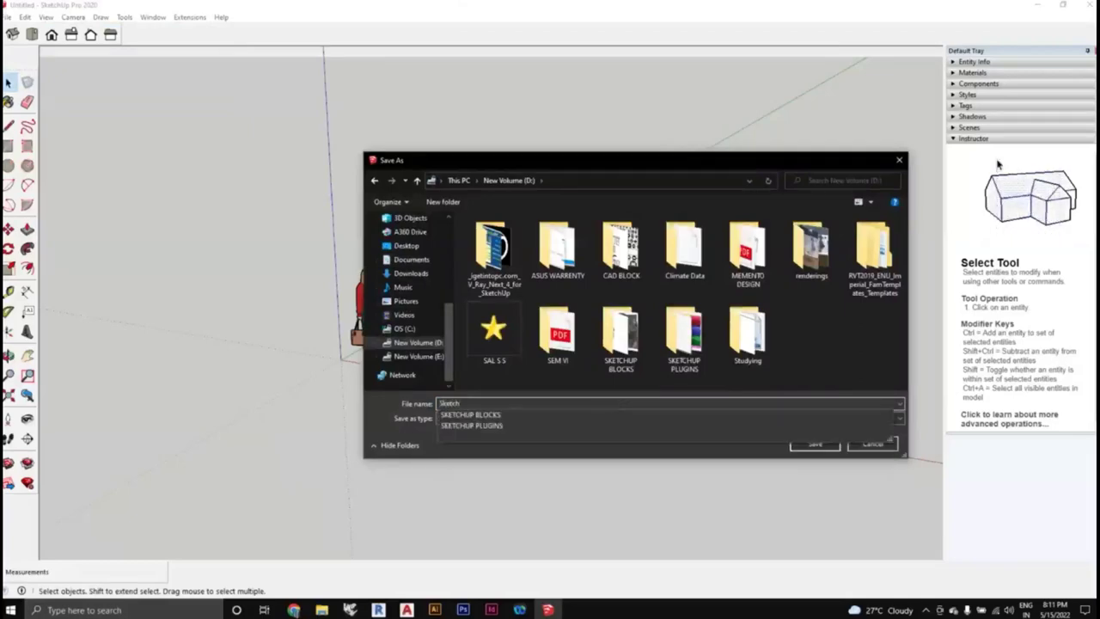
text(u)
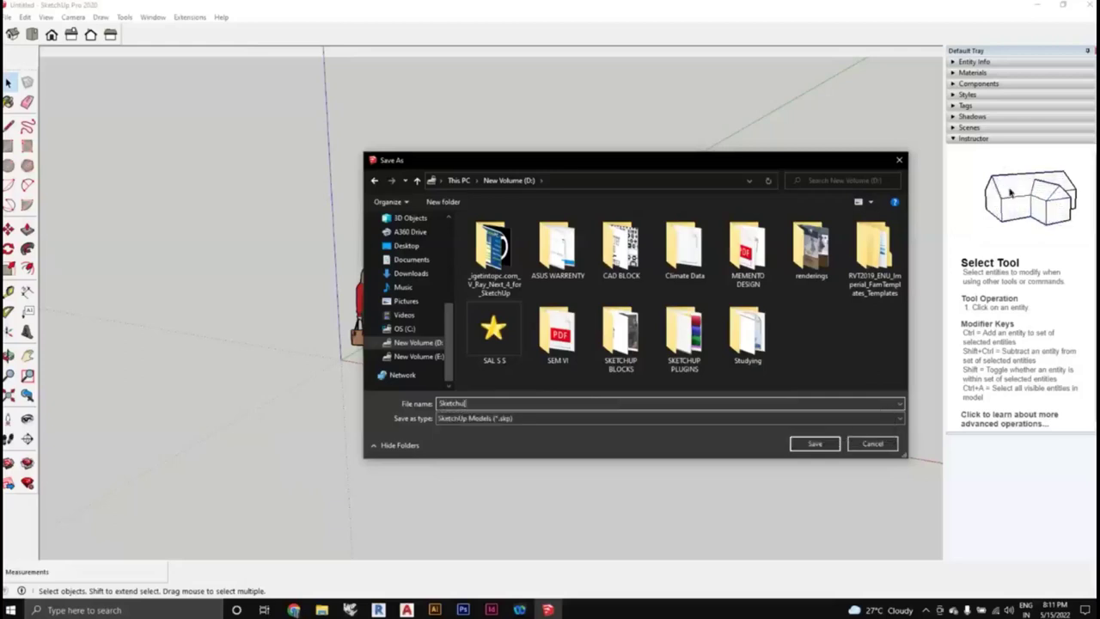
text(pp)
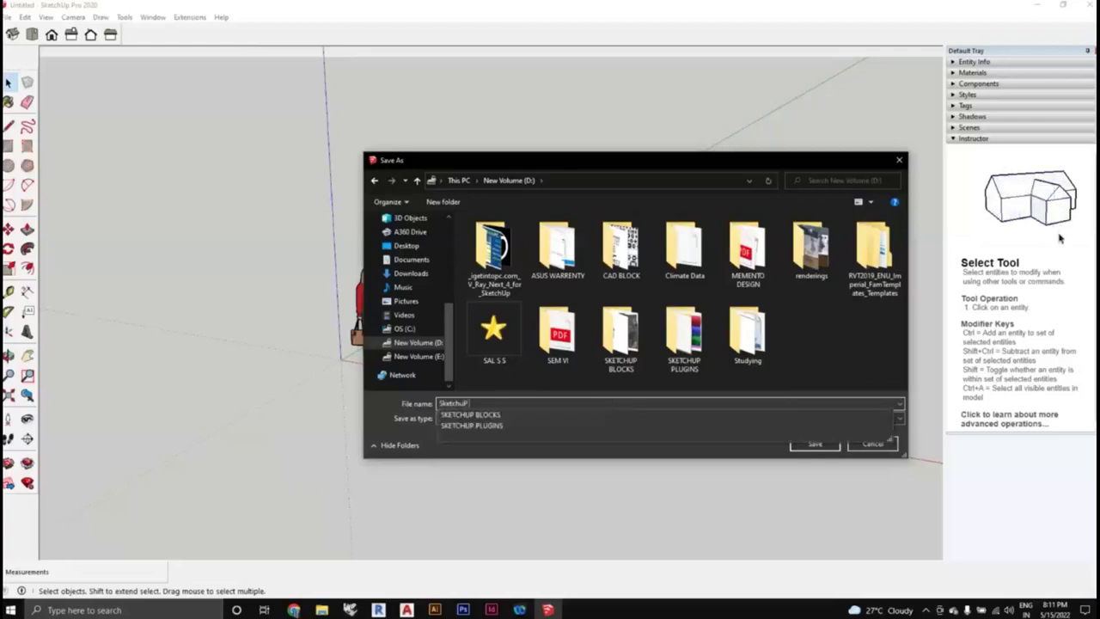
text( TRIAL)
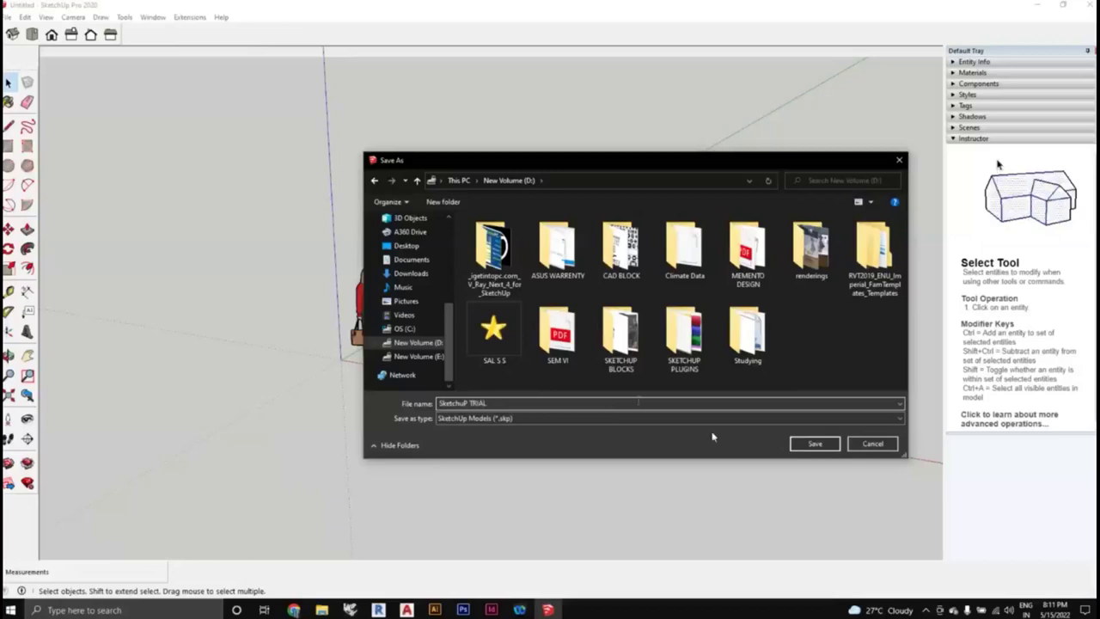
click(815, 443)
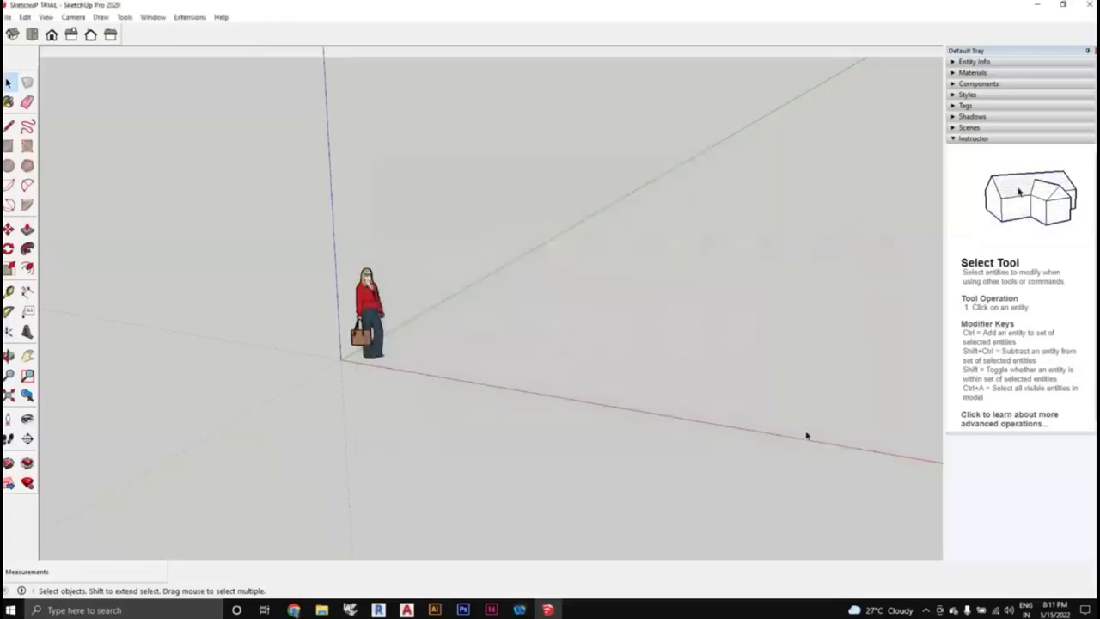
Open the Units section of Model Info and review the measurement format options, keeping Decimal
click(154, 18)
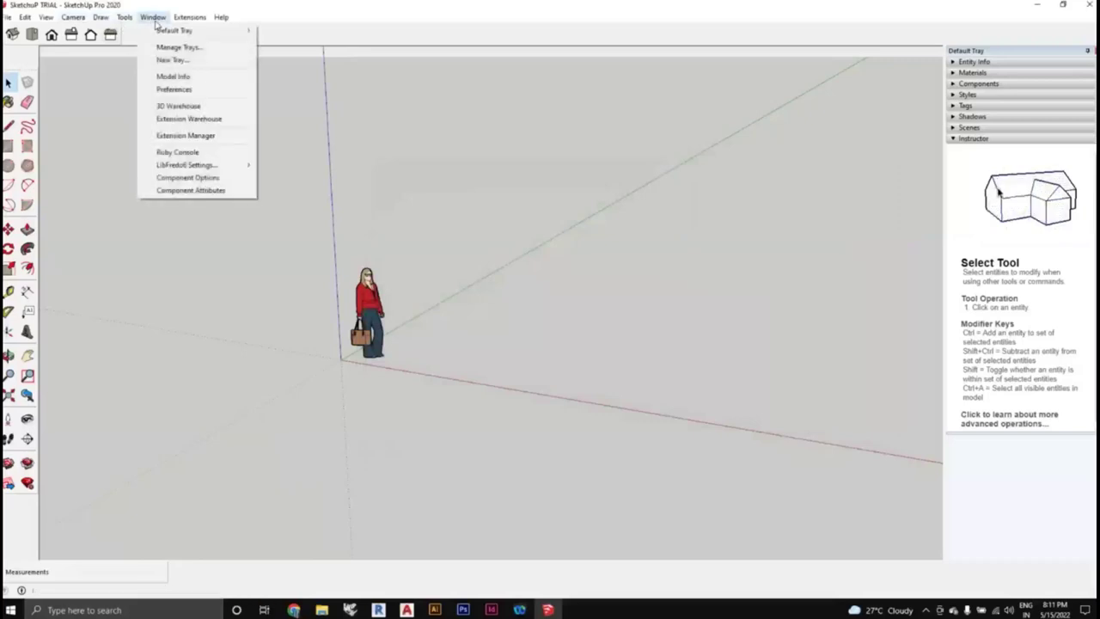
click(172, 76)
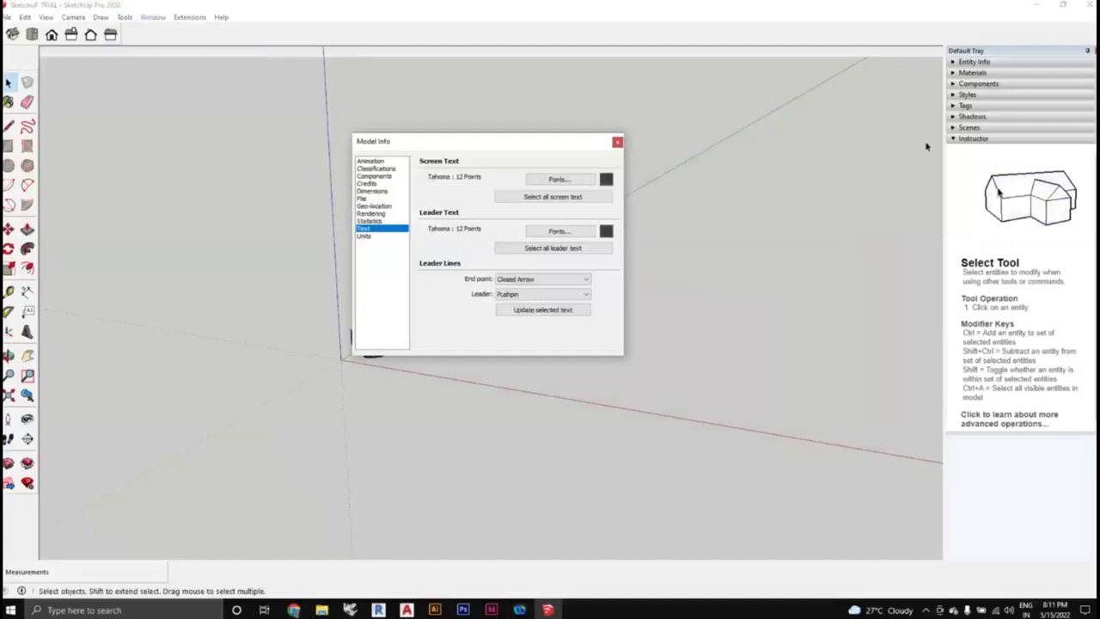
click(1019, 193)
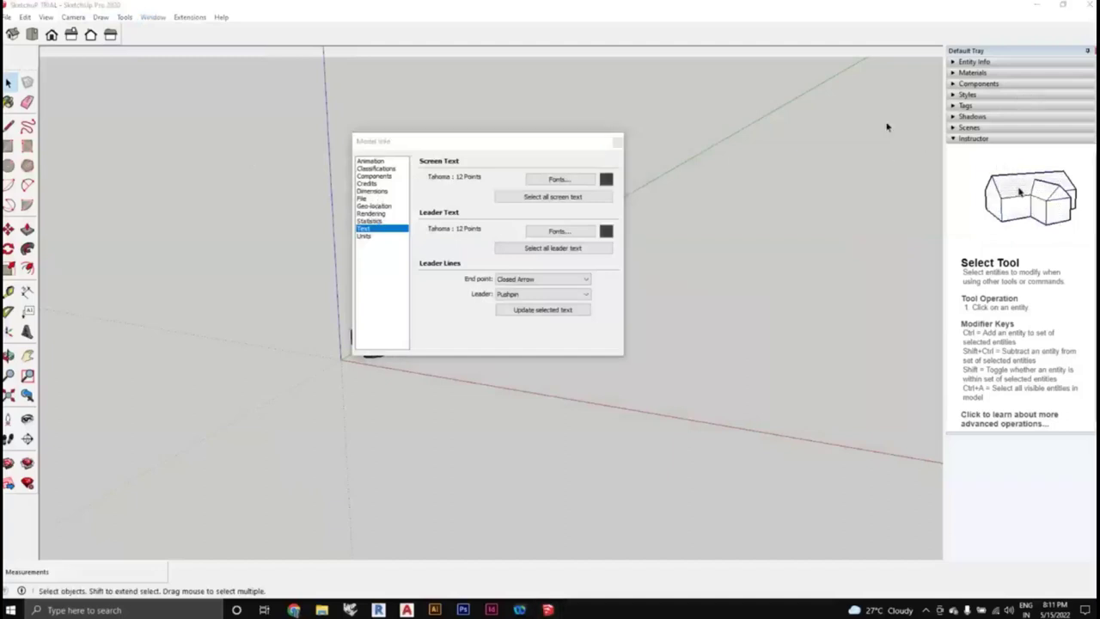
click(373, 236)
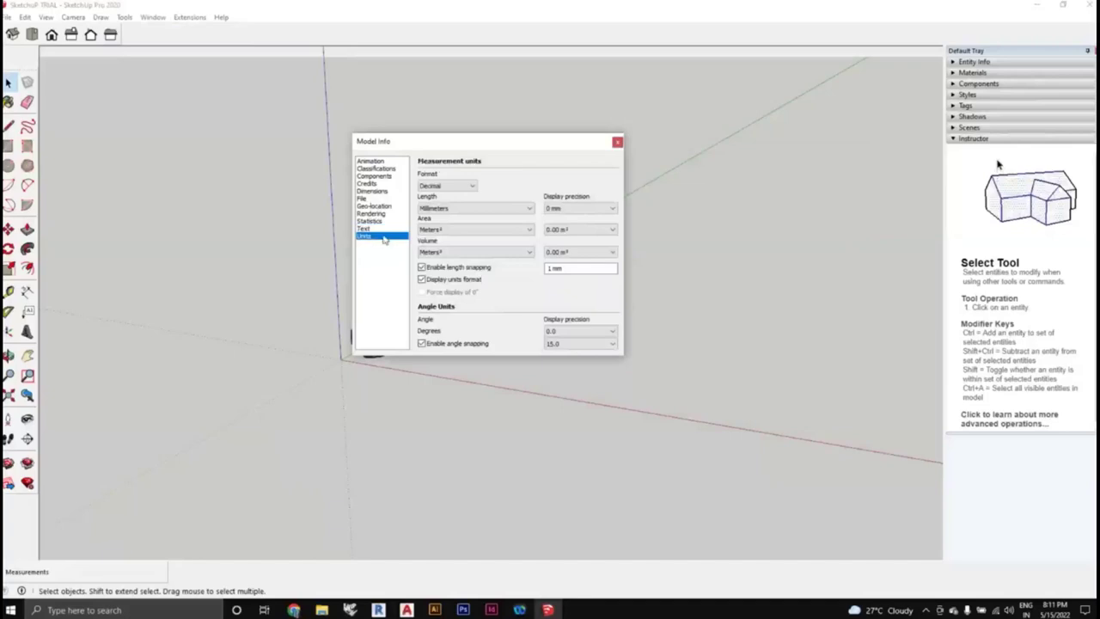
click(461, 186)
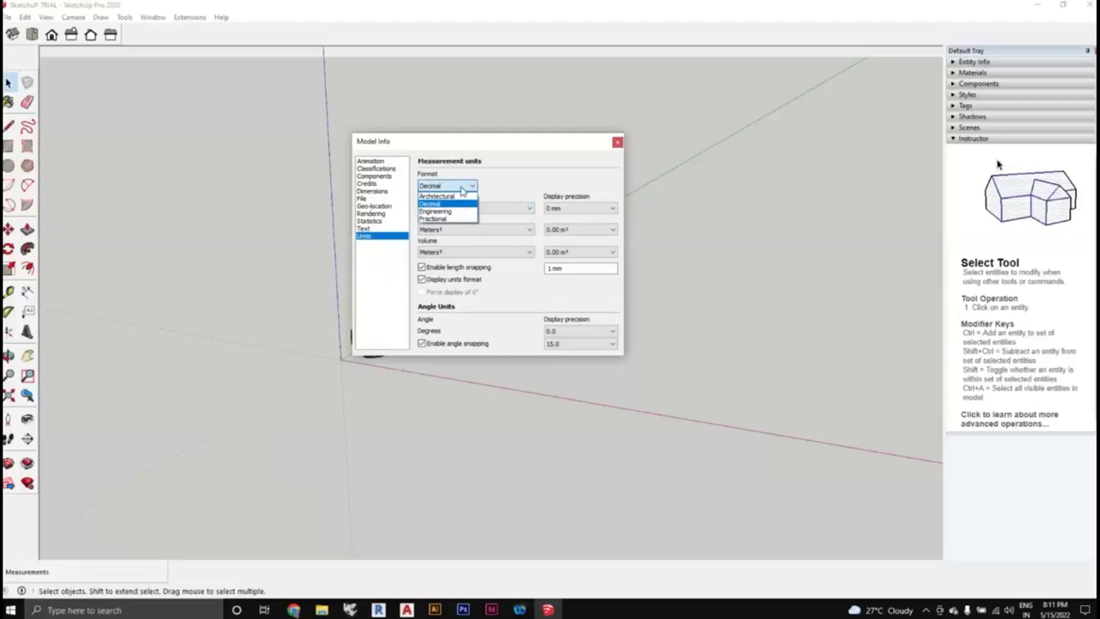
click(463, 189)
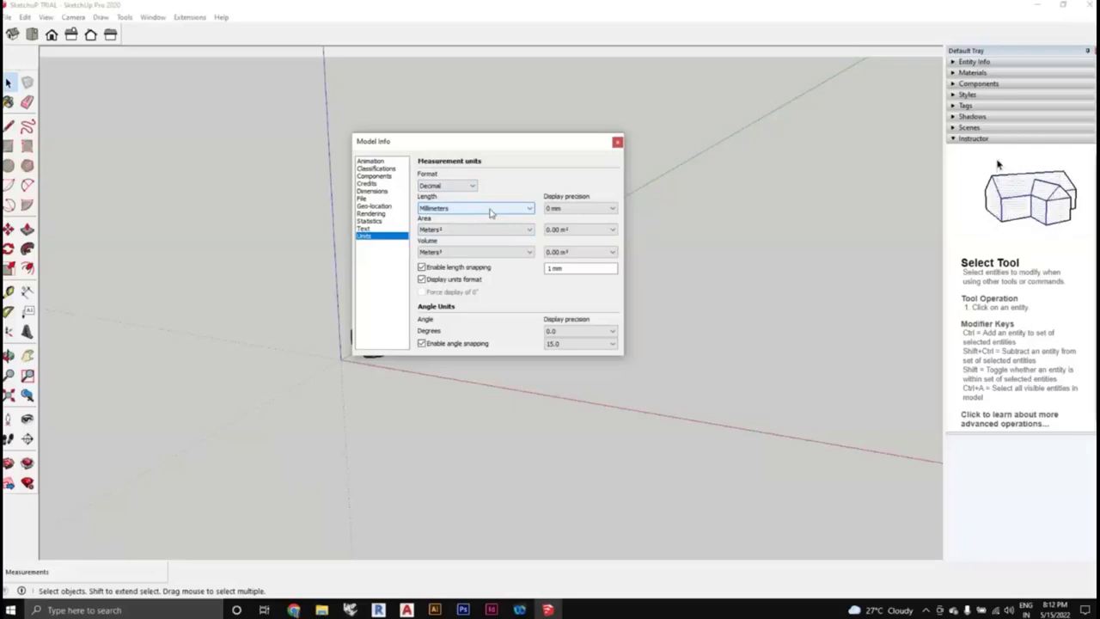
Choose Millimeters as the length unit, check the area and volume unit options, and close Model Info
click(490, 212)
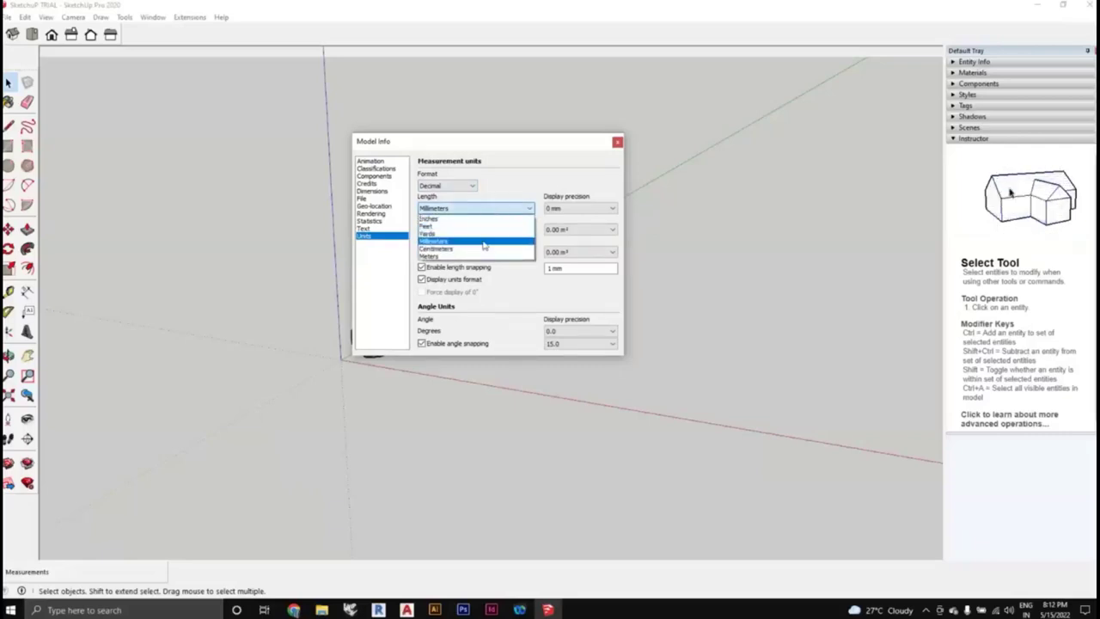
click(486, 240)
click(498, 229)
click(492, 278)
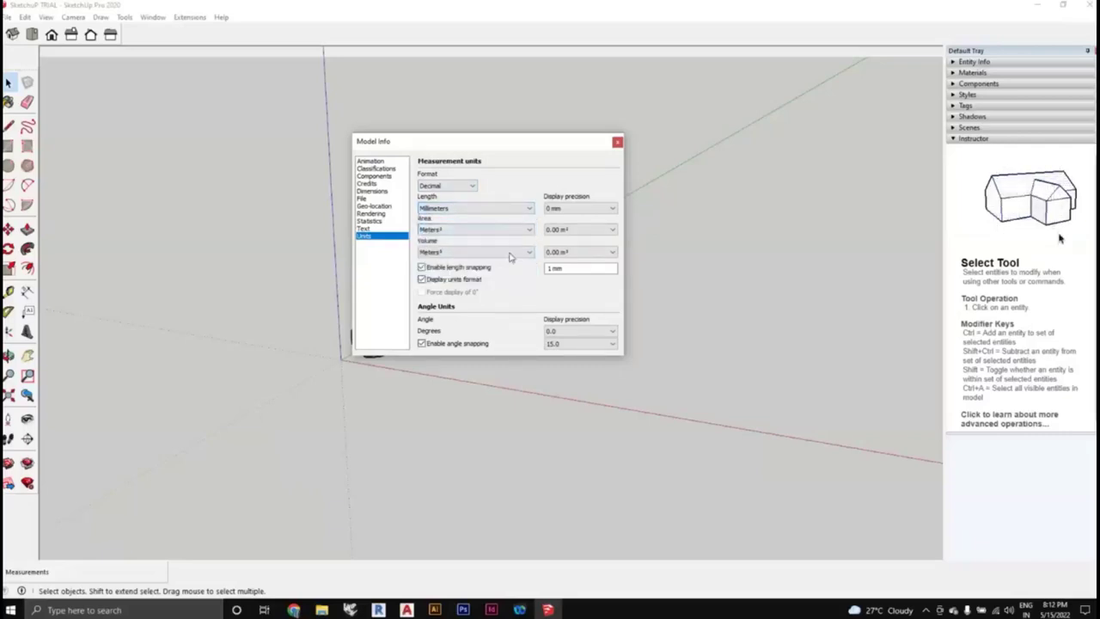
click(511, 253)
click(510, 253)
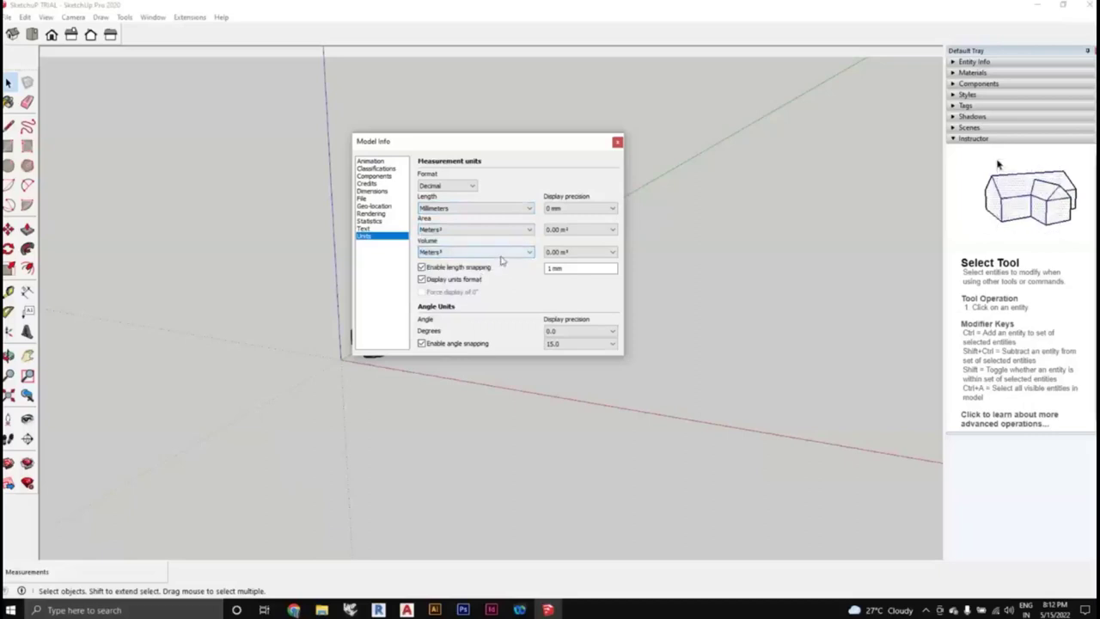
click(617, 142)
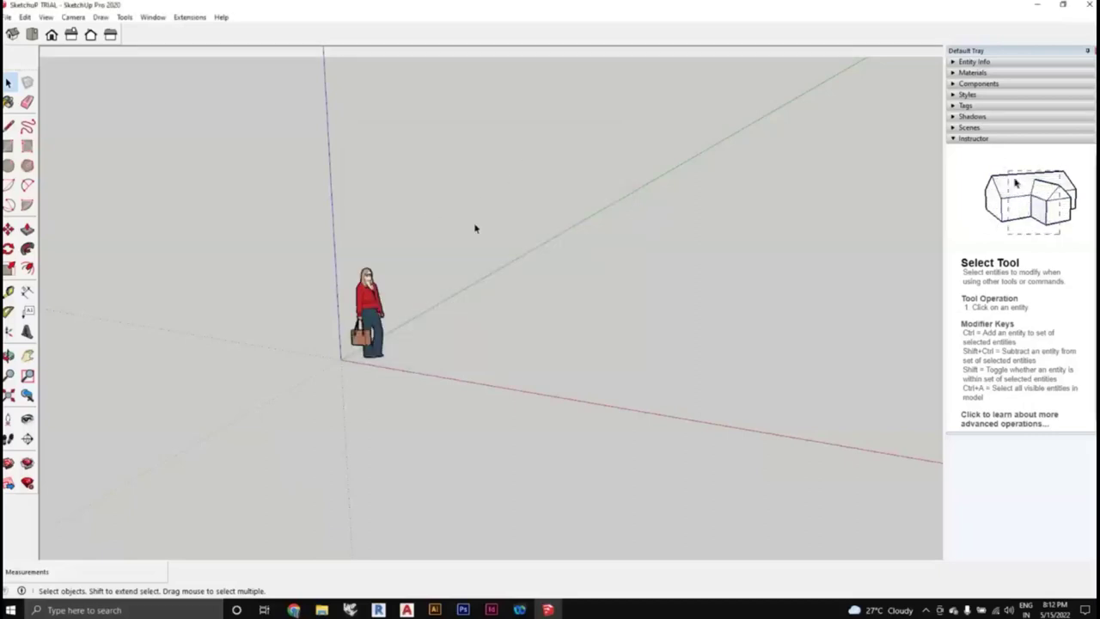
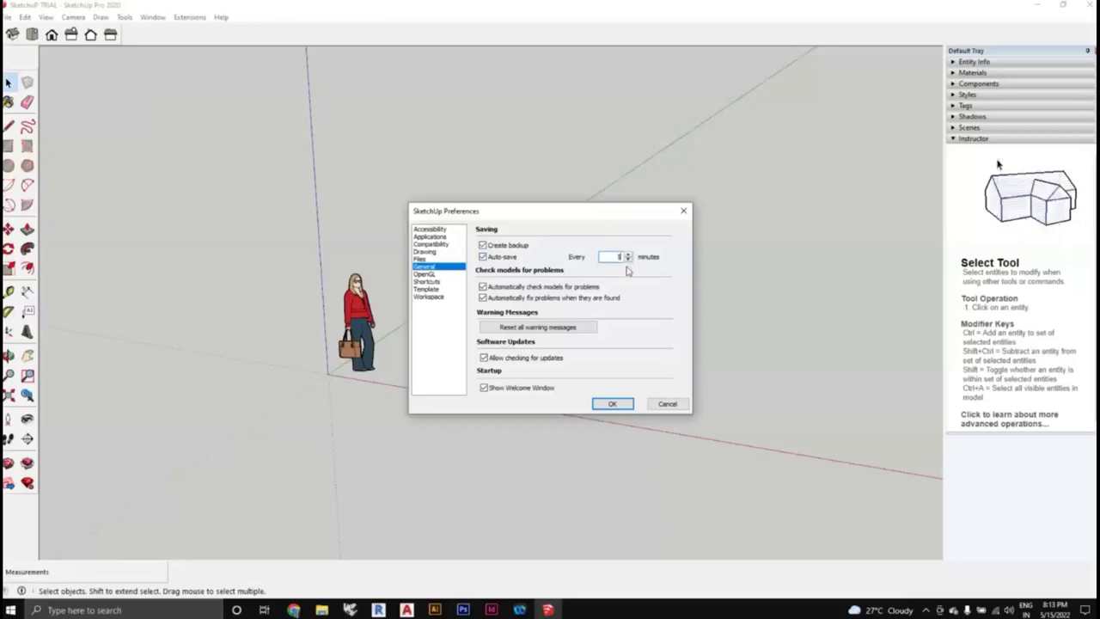
Apply the General preferences with Create backup and Auto-save enabled
click(627, 405)
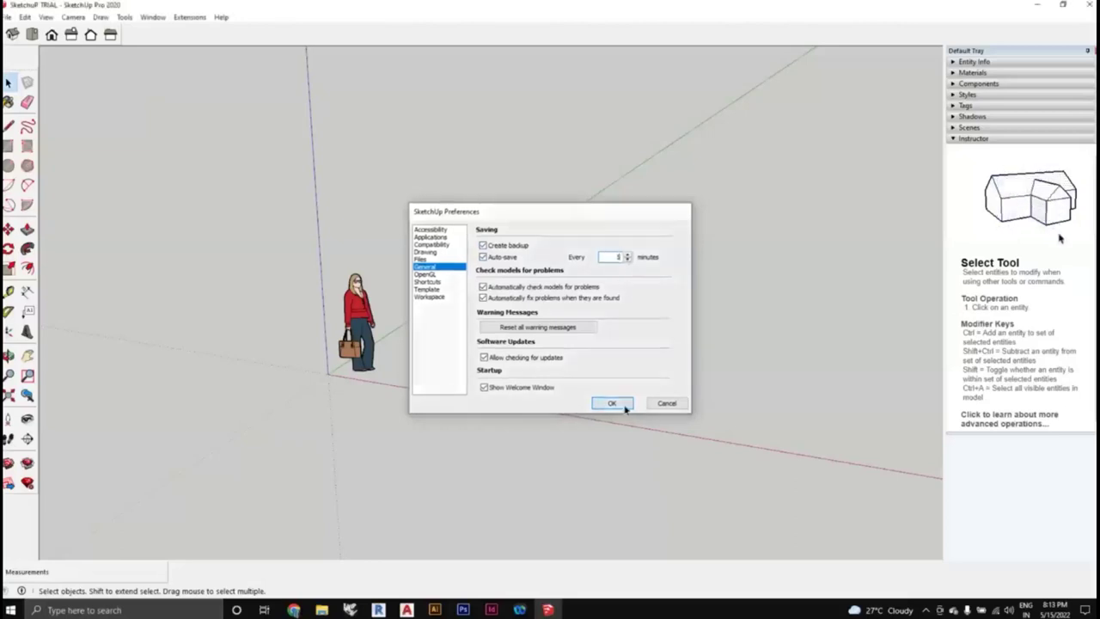
Zoom in slightly and swing the camera around the standing figure with the Orbit tool, ending on the Select tool
scroll(609, 299, up, 1)
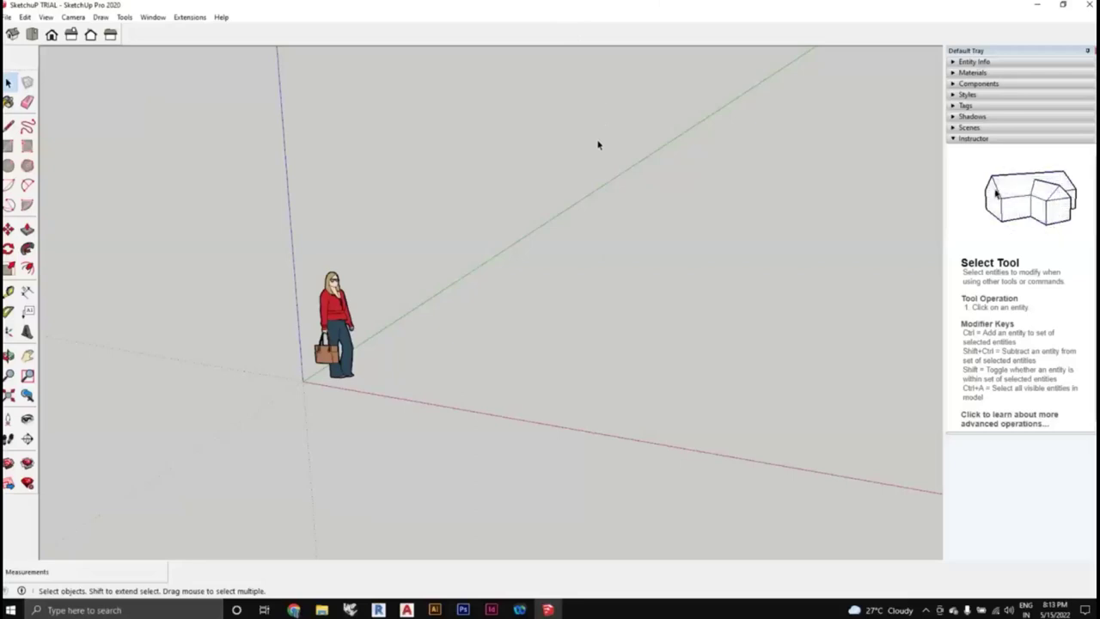
middle_drag(631, 249, 655, 264)
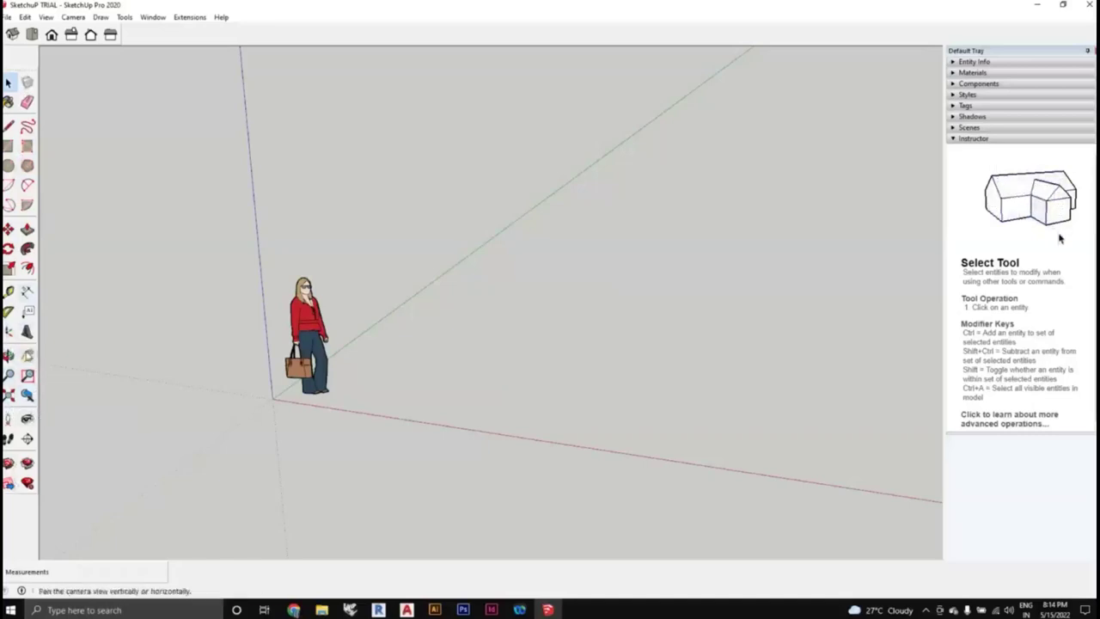
click(8, 356)
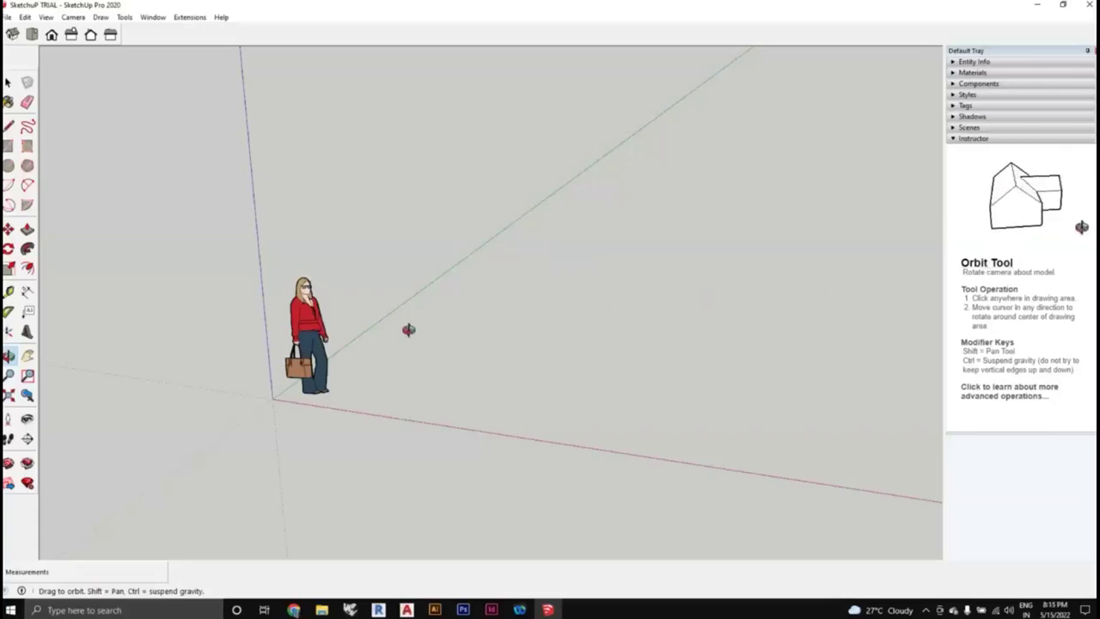
drag(410, 329, 684, 311)
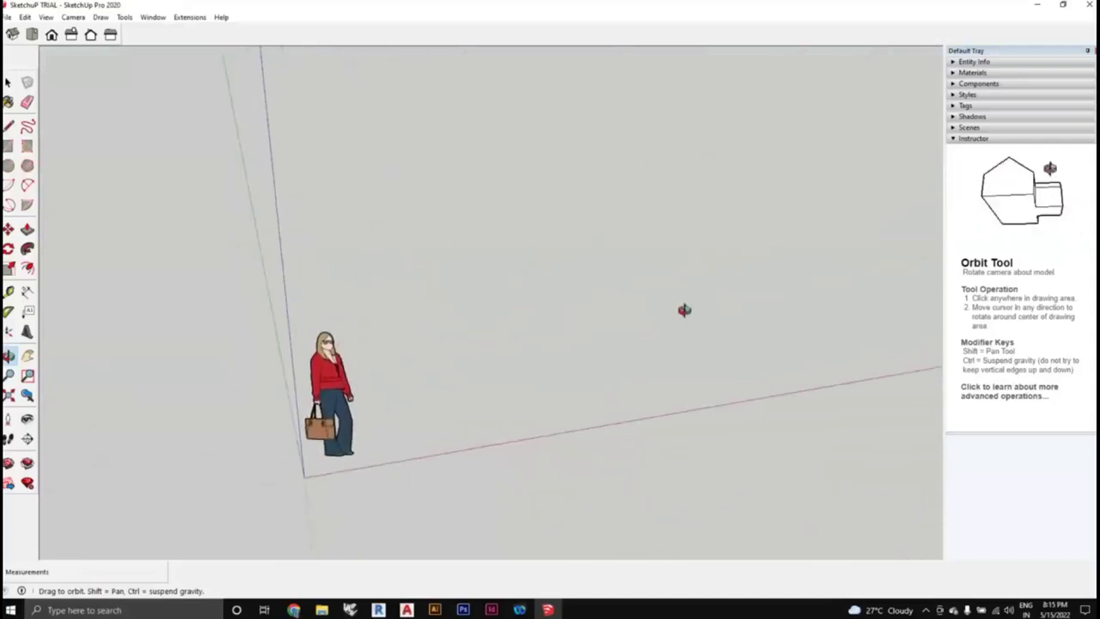
click(8, 81)
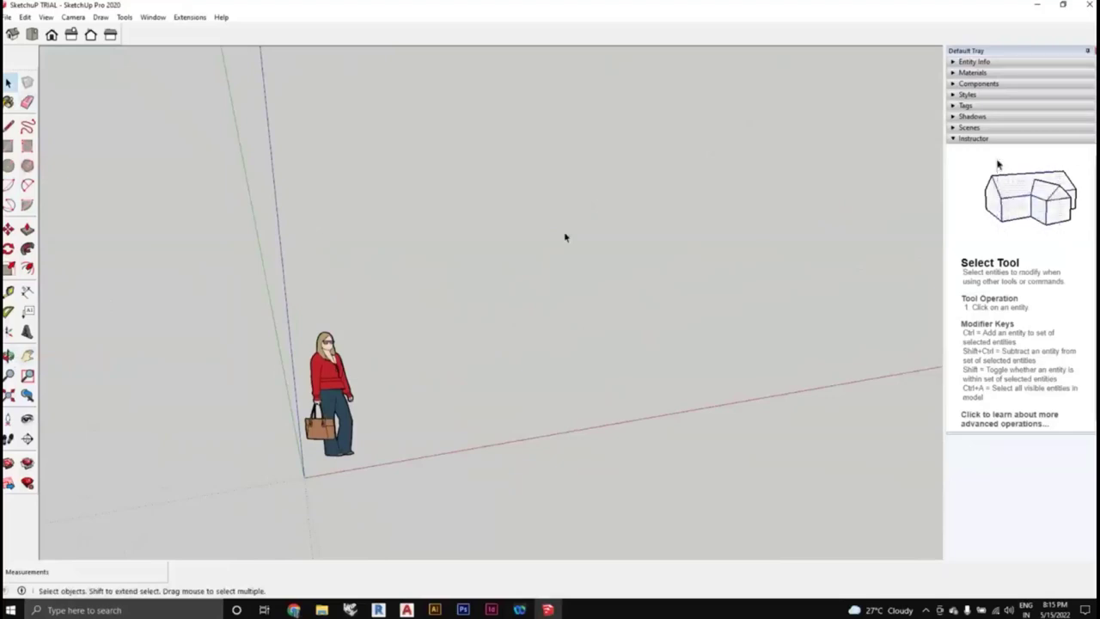
Practise switching between Orbit and Select by making two more small orbits around the figure
key(o)
drag(561, 229, 537, 272)
key(space)
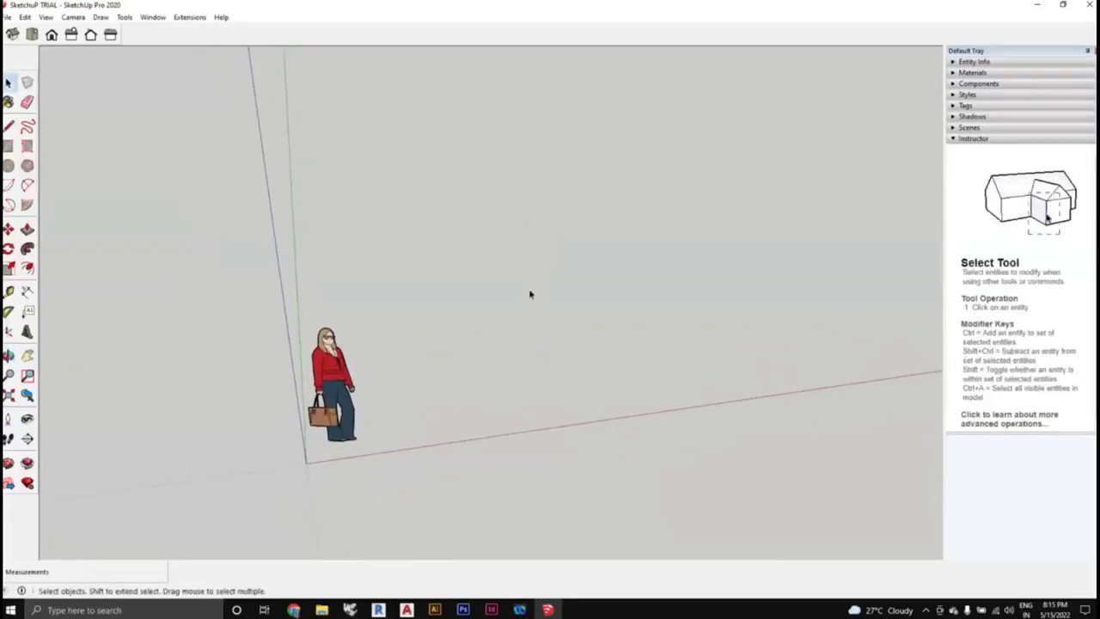
key(o)
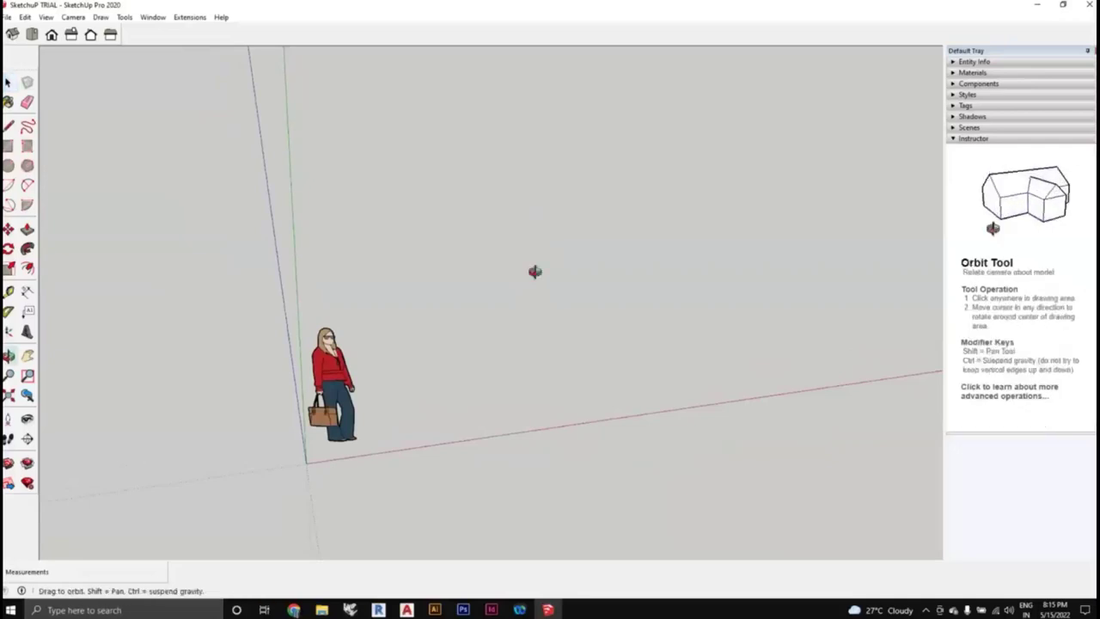
drag(535, 248, 602, 211)
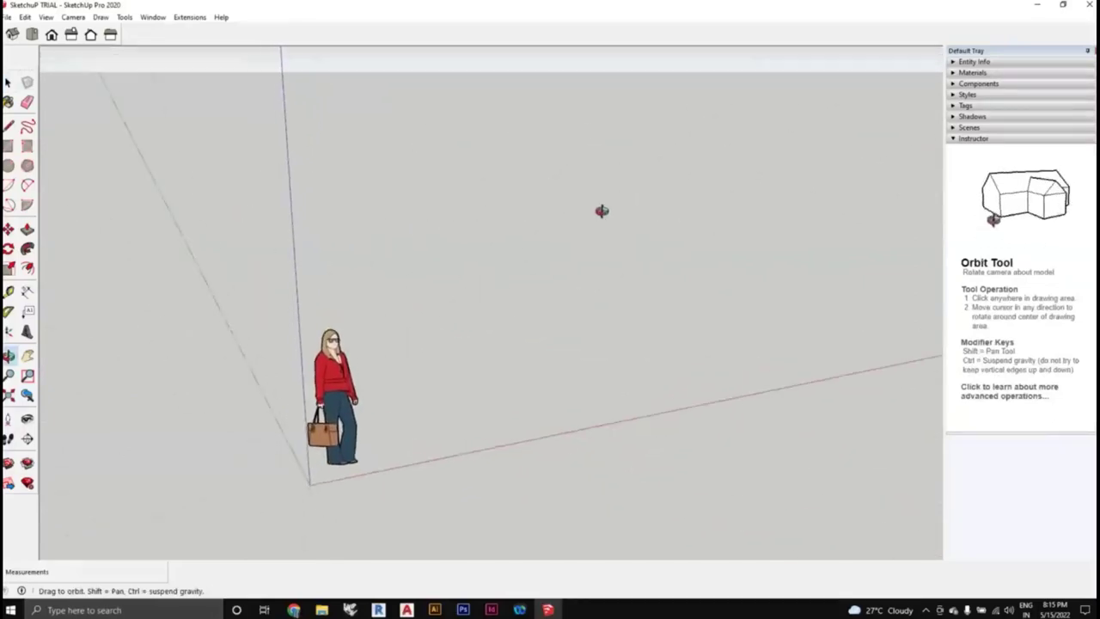
key(space)
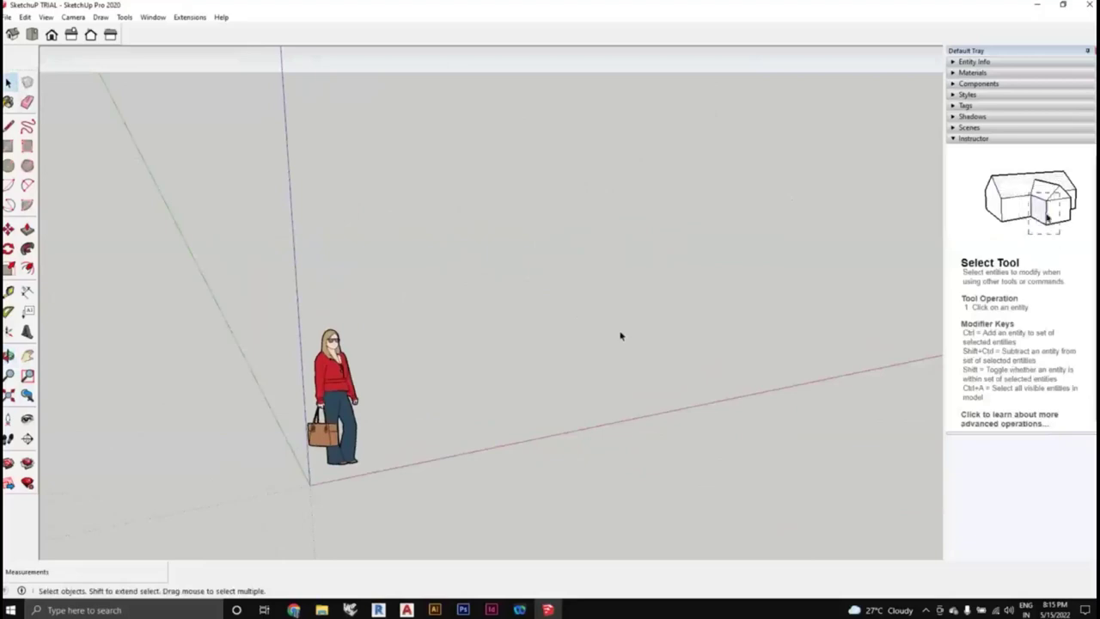
Shift the view around the figure in several directions with the Pan tool, and return to Select by way of Orbit
click(28, 357)
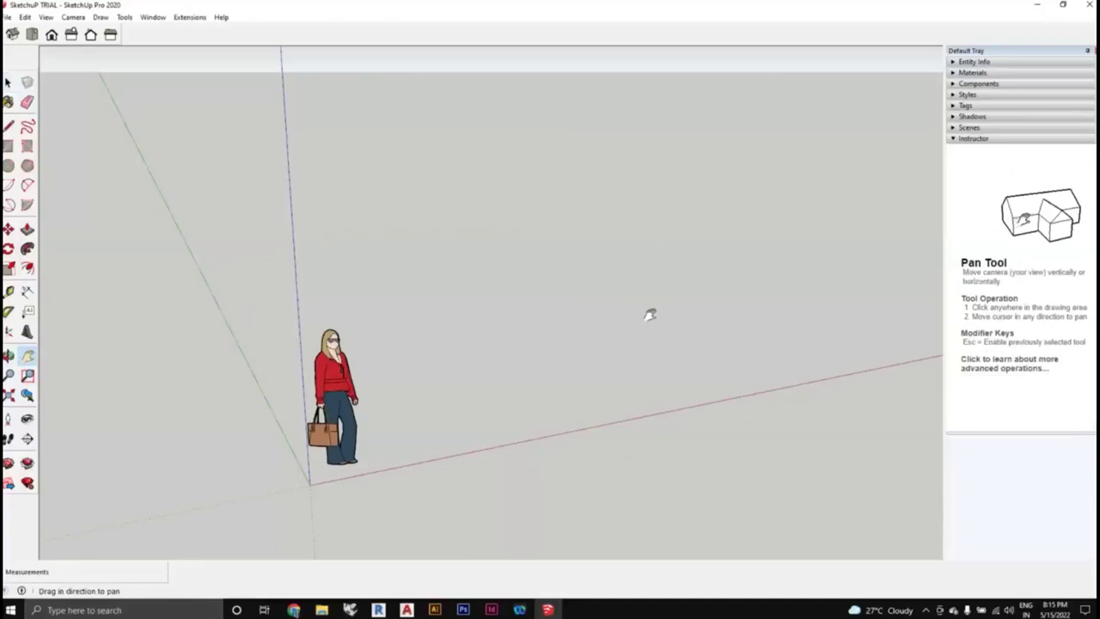
drag(651, 312, 255, 283)
mouse_move(481, 280)
mouse_down()
mouse_move(928, 266)
mouse_move(484, 266)
mouse_move(509, 2)
mouse_up()
mouse_move(520, 292)
mouse_down()
mouse_move(533, 363)
mouse_move(552, 162)
mouse_move(586, 295)
mouse_move(543, 174)
mouse_move(633, 321)
mouse_move(415, 307)
mouse_move(773, 306)
mouse_move(722, 315)
mouse_up()
mouse_move(535, 311)
mouse_down()
mouse_move(313, 296)
mouse_move(449, 293)
mouse_up()
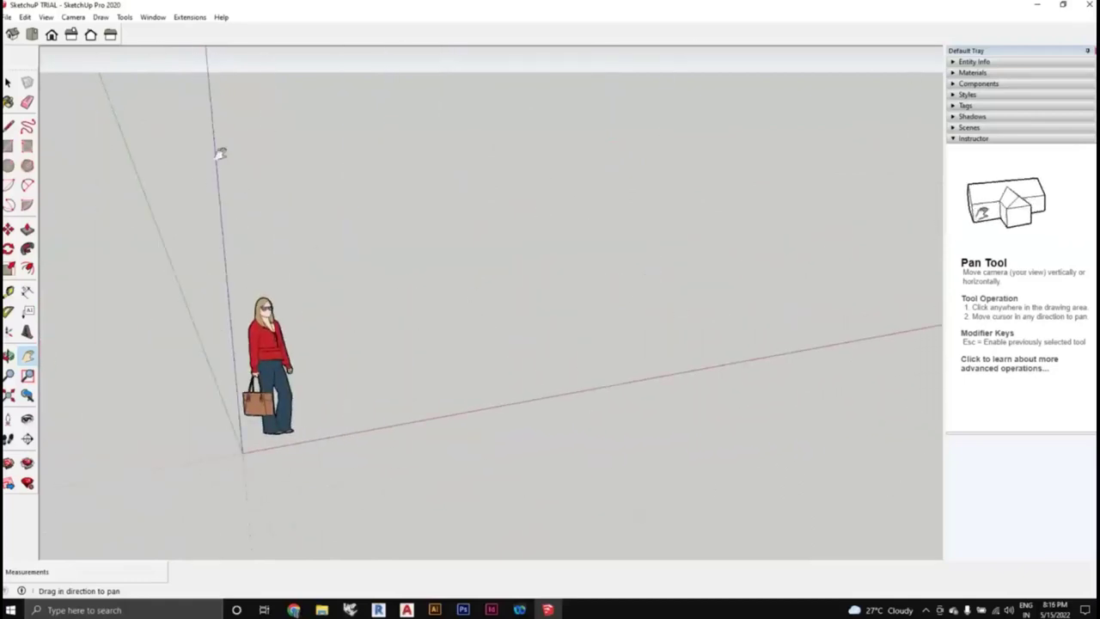
drag(573, 282, 423, 258)
click(9, 356)
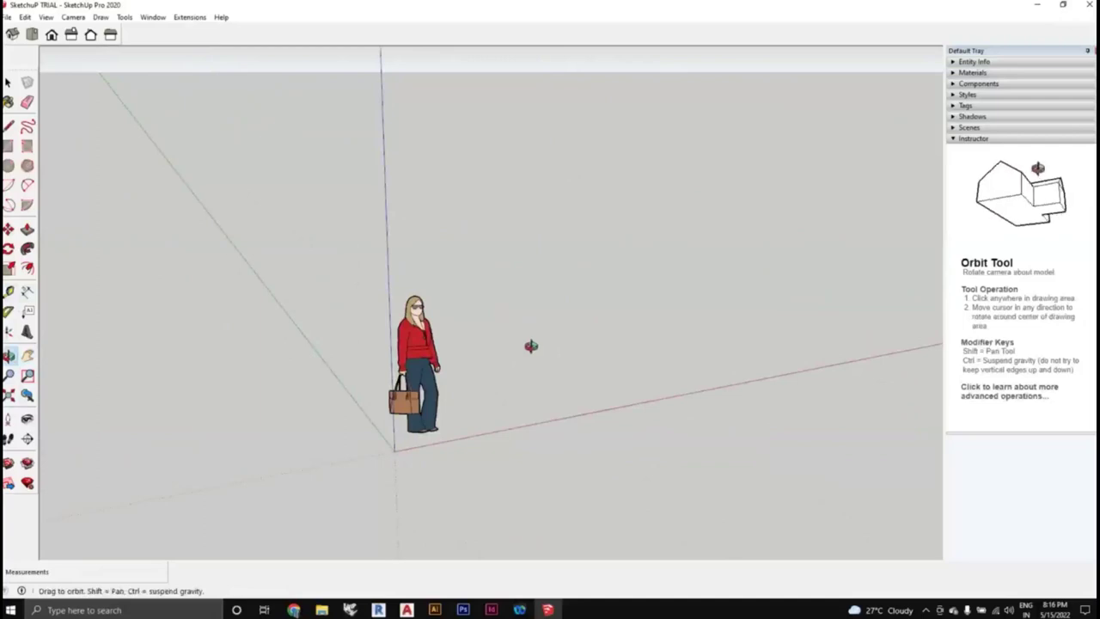
click(9, 82)
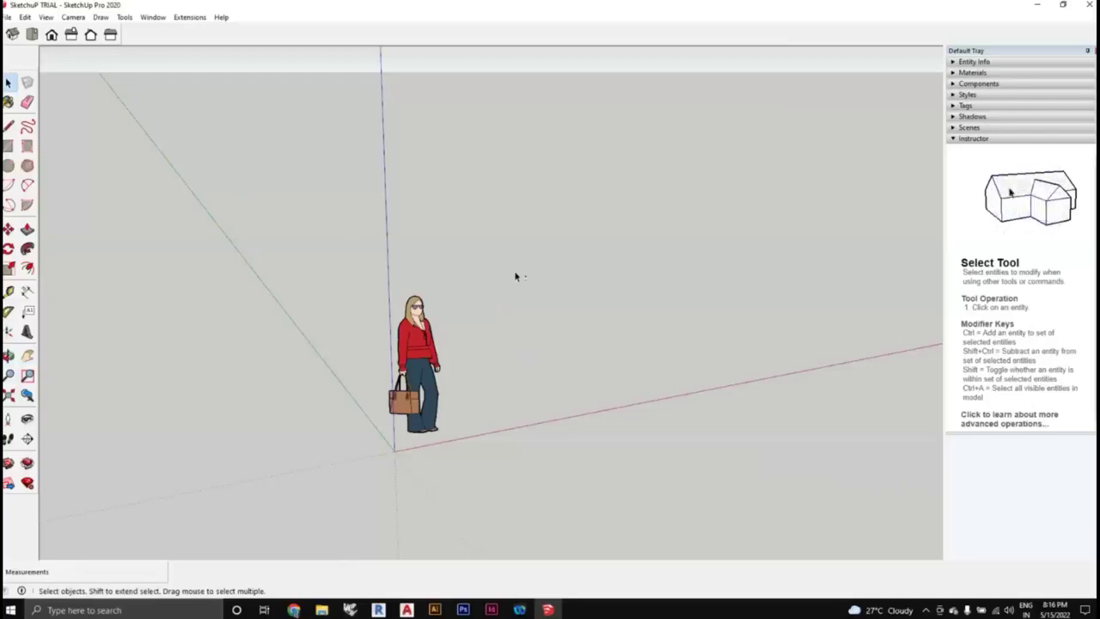
Orbit and pan the view around the standing figure in several directions, ending with the Select tool active
key(o)
drag(510, 270, 485, 293)
mouse_move(485, 293)
middle_down()
mouse_move(559, 289)
mouse_move(440, 282)
mouse_move(481, 276)
middle_up()
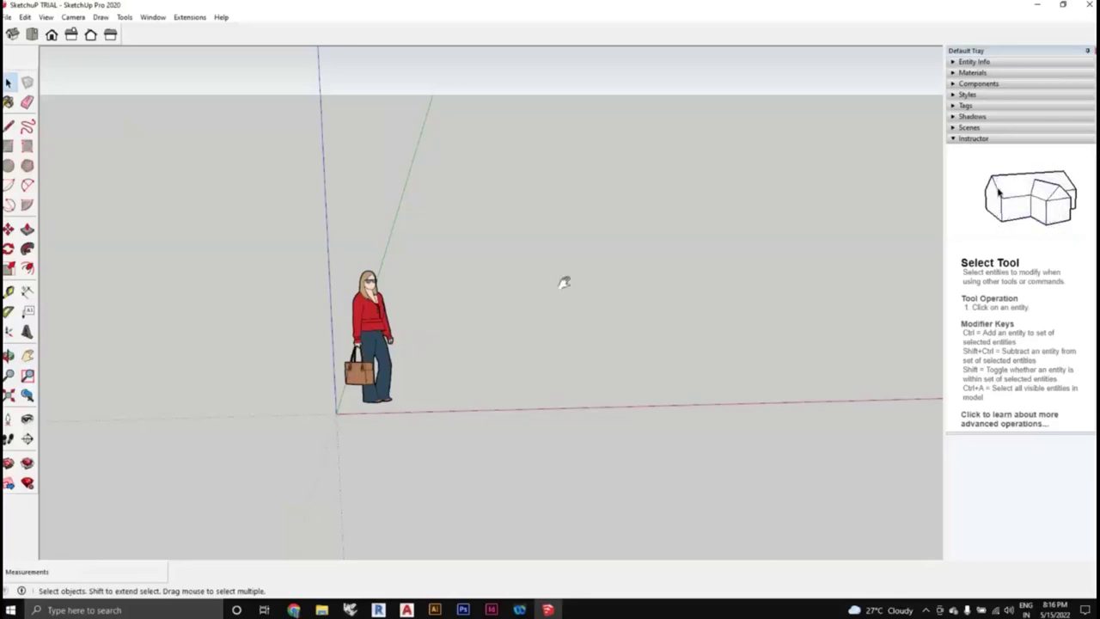
middle_drag(562, 283, 435, 296)
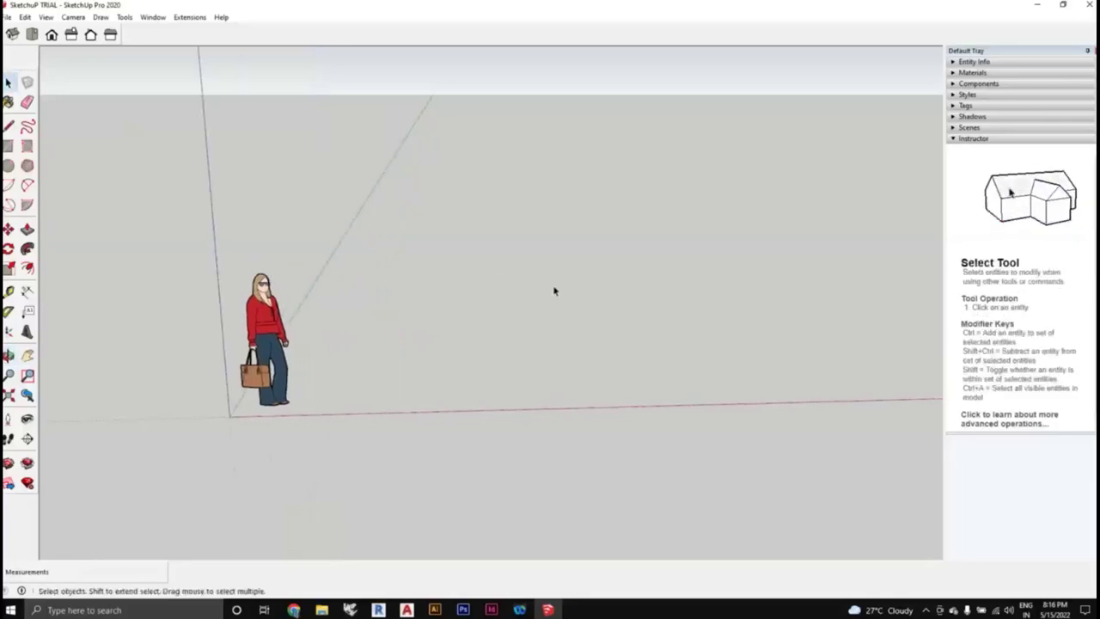
middle_drag(554, 290, 729, 278)
middle_drag(496, 285, 541, 361)
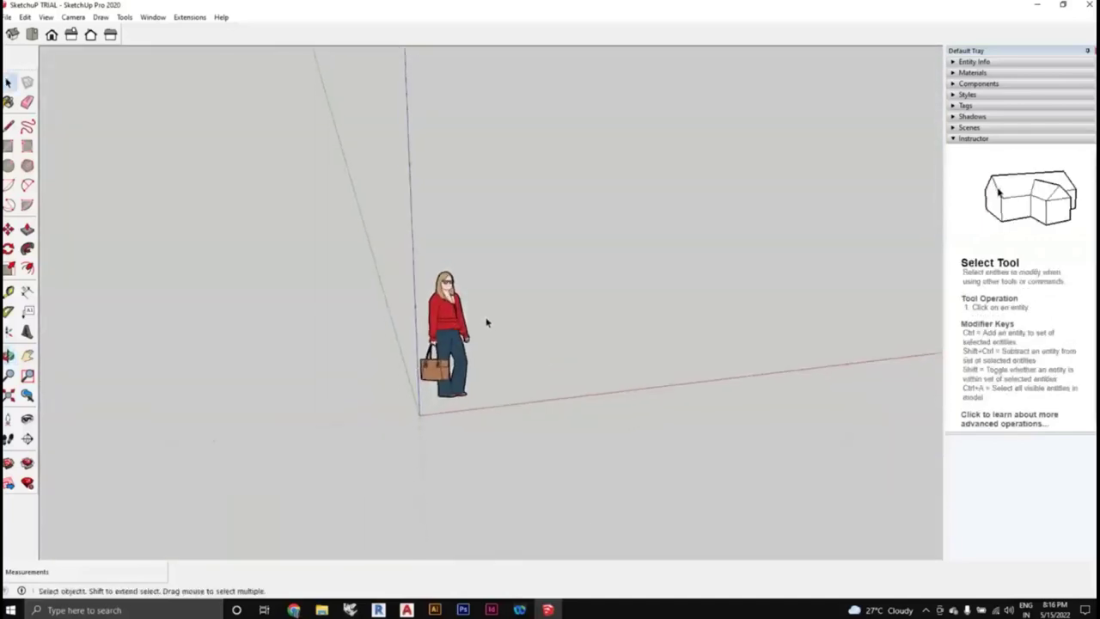
middle_drag(485, 322, 464, 327)
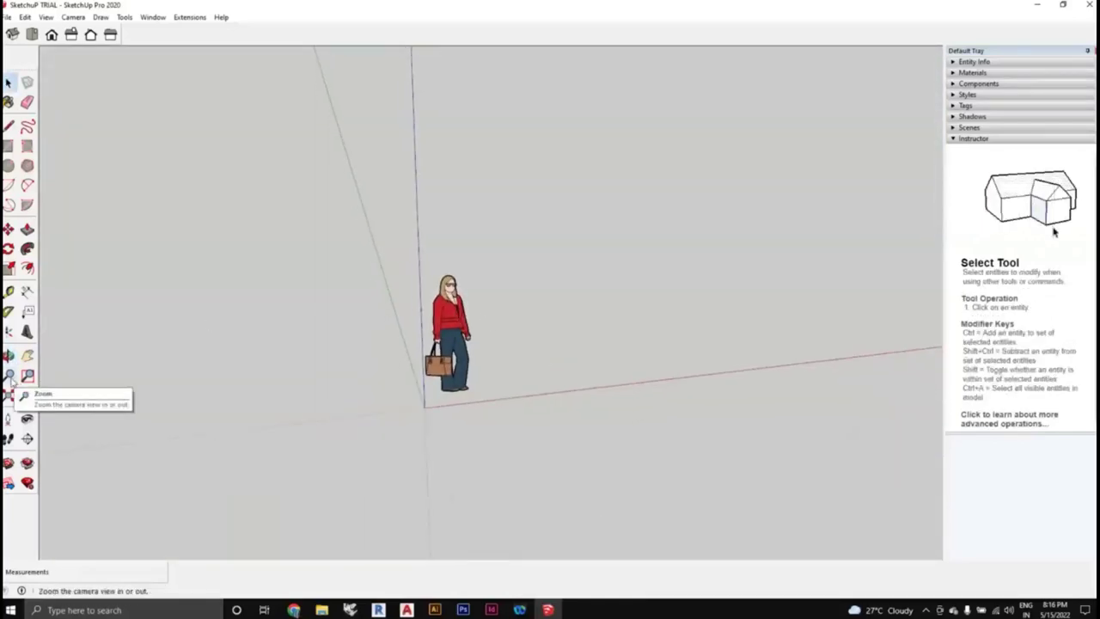
Try the Zoom tool on the standing figure, and return to the Select tool
click(9, 375)
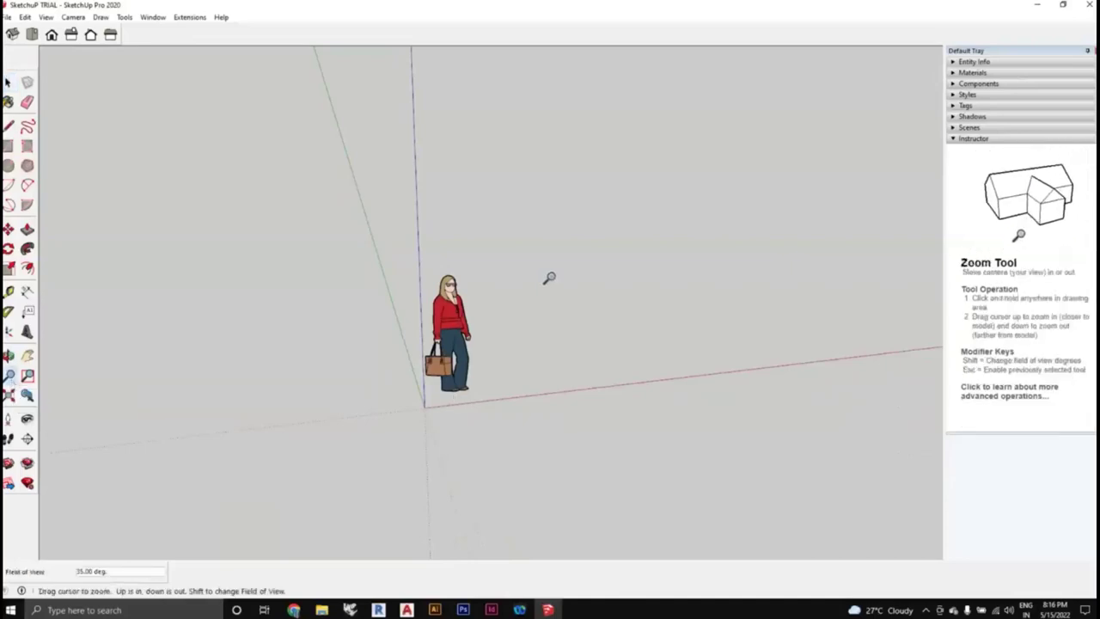
drag(549, 278, 582, 179)
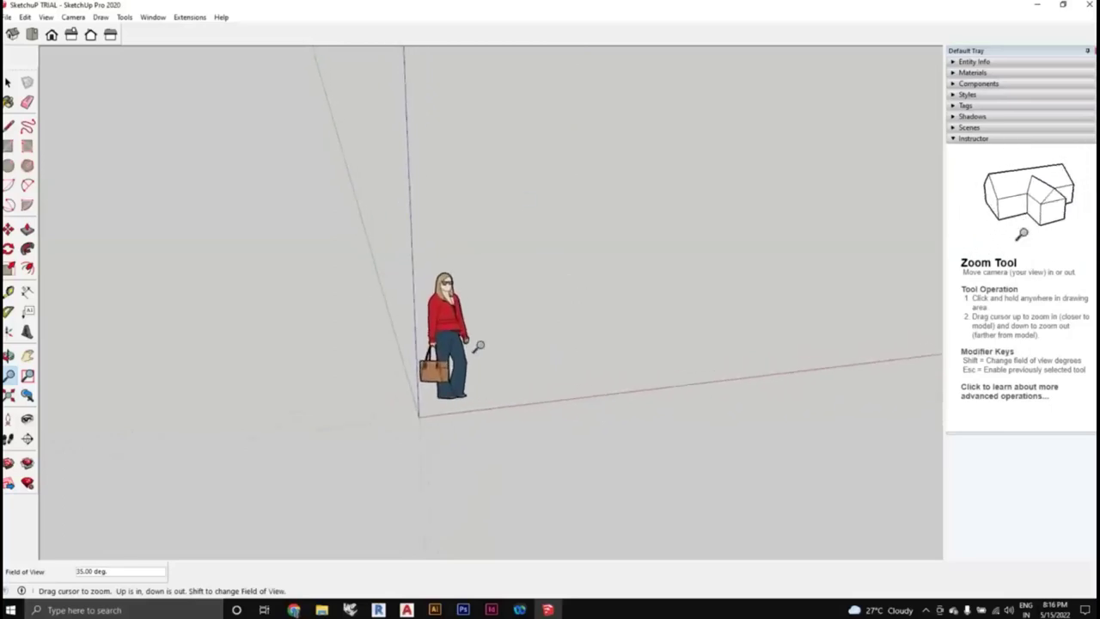
key(space)
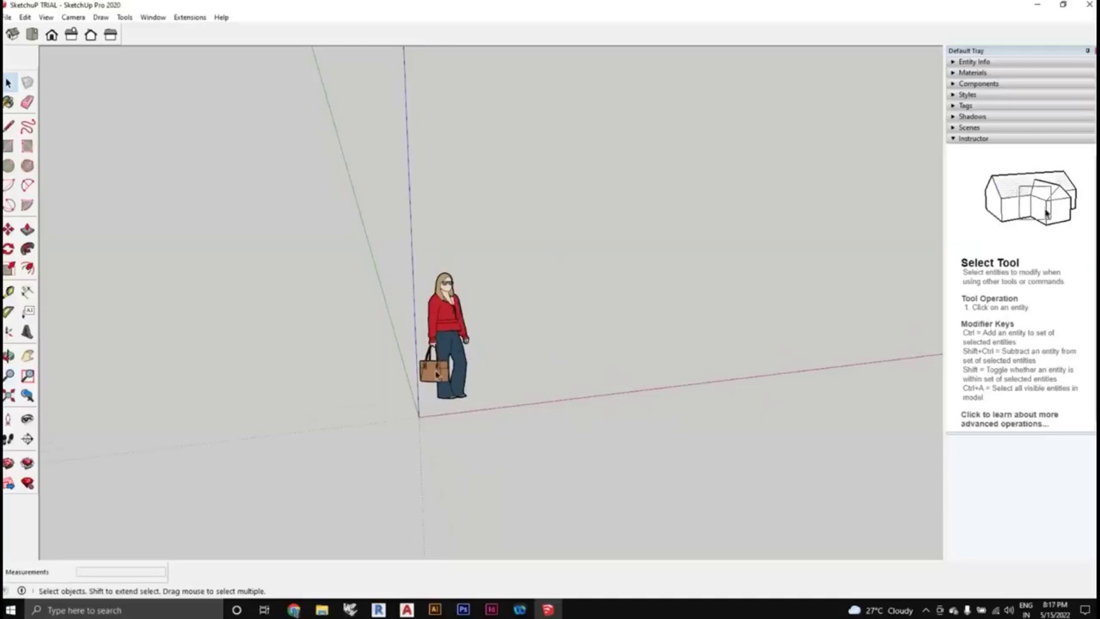
Practise zooming in and out on the figure's handbag while staying in the Select tool
scroll(438, 388, up, 4)
scroll(437, 388, down, 5)
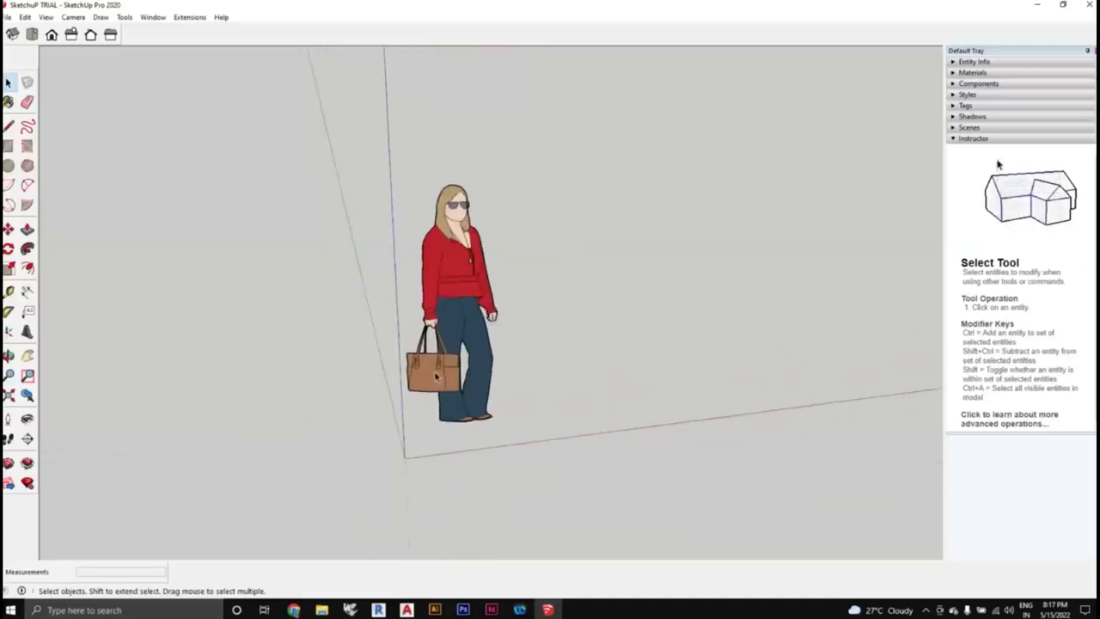
scroll(435, 376, up, 4)
scroll(435, 378, down, 3)
scroll(434, 375, down, 2)
scroll(434, 376, up, 3)
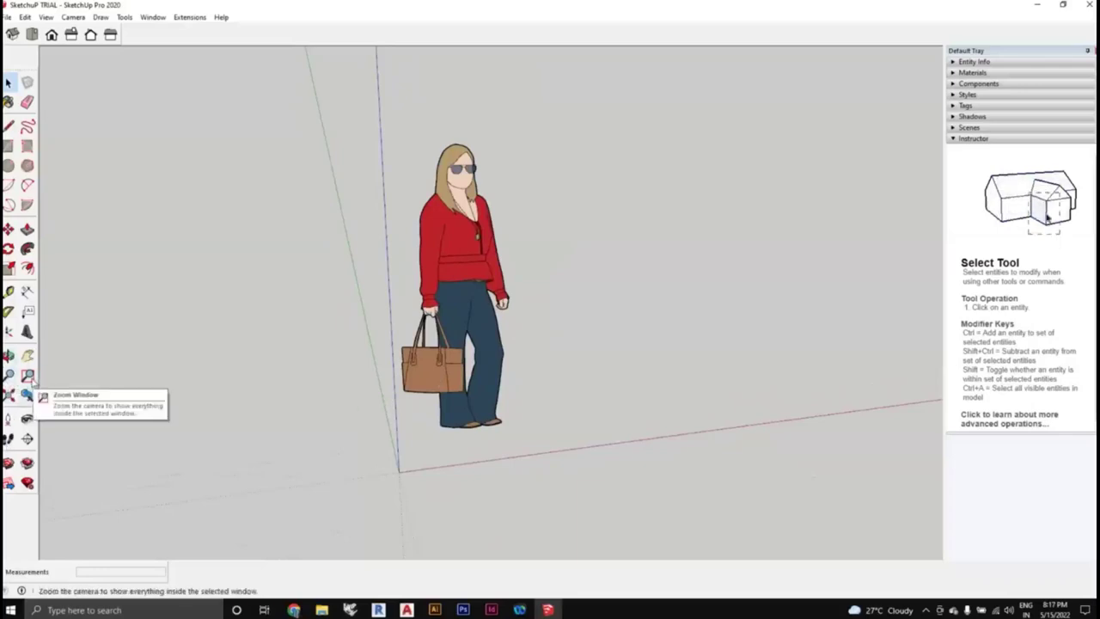
Magnify the figure's handbag and lower legs with the Zoom Window tool, and return to the Select tool
click(28, 377)
scroll(335, 375, down, 4)
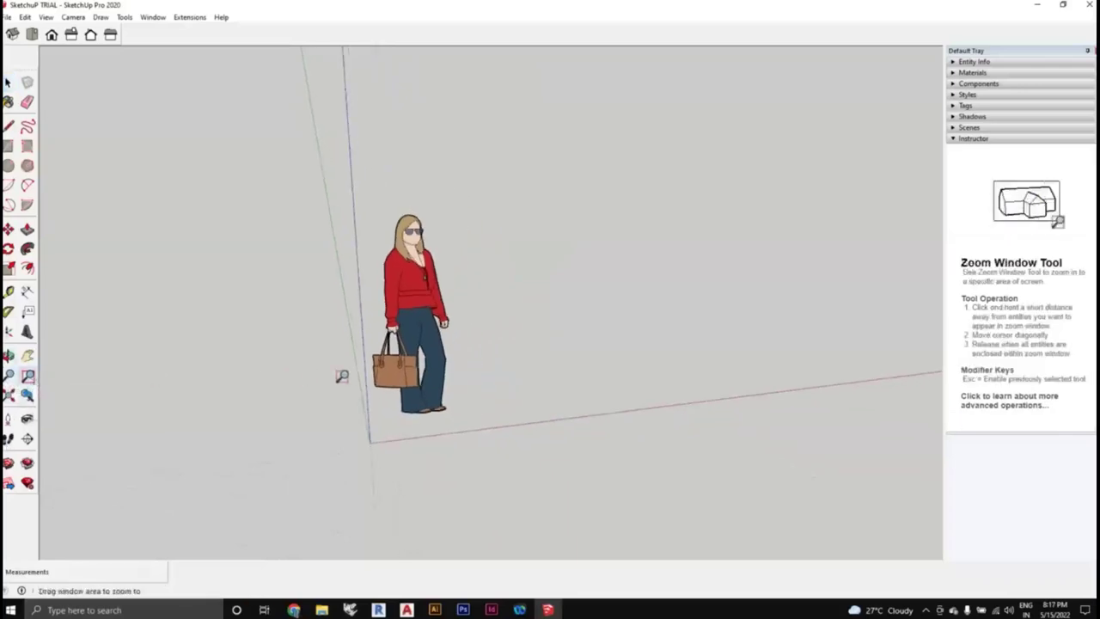
middle_drag(504, 383, 528, 380)
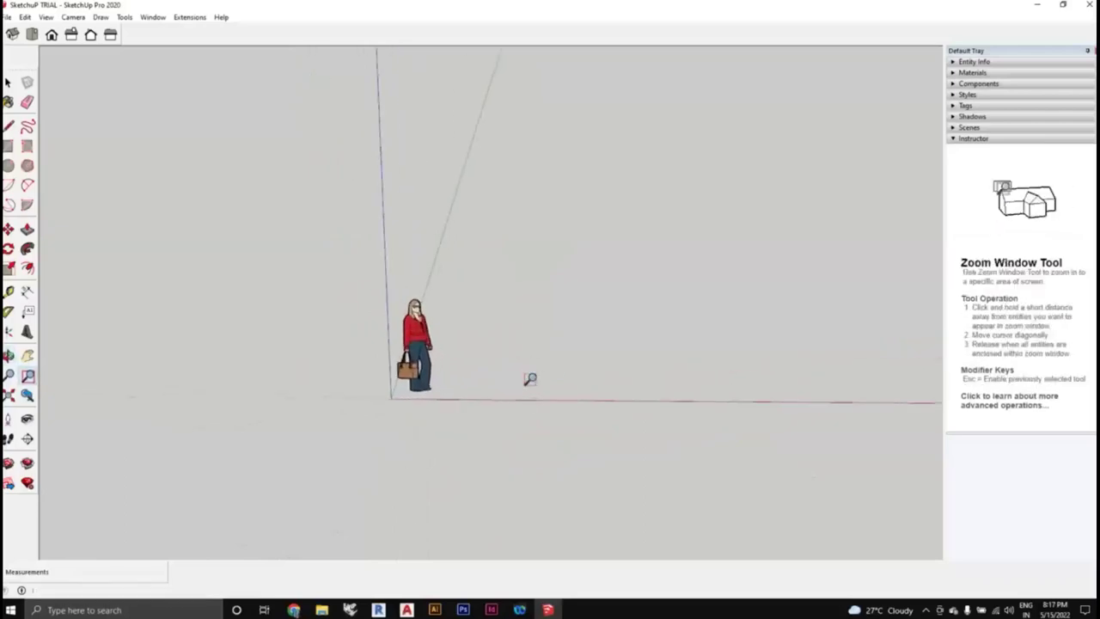
scroll(432, 377, down, 1)
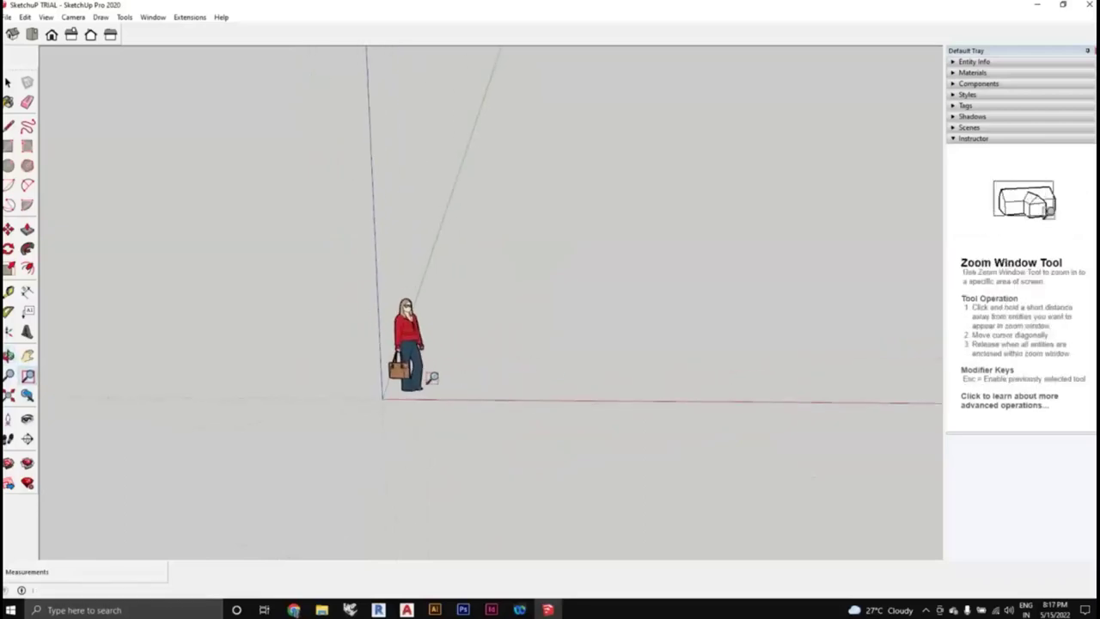
scroll(425, 430, up, 1)
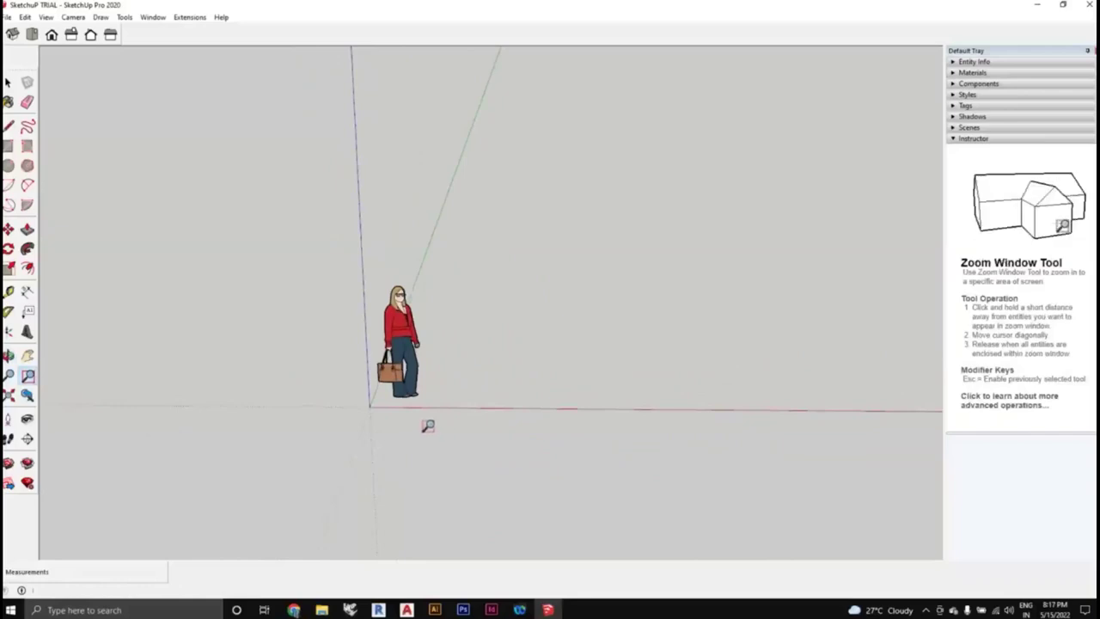
scroll(402, 404, up, 1)
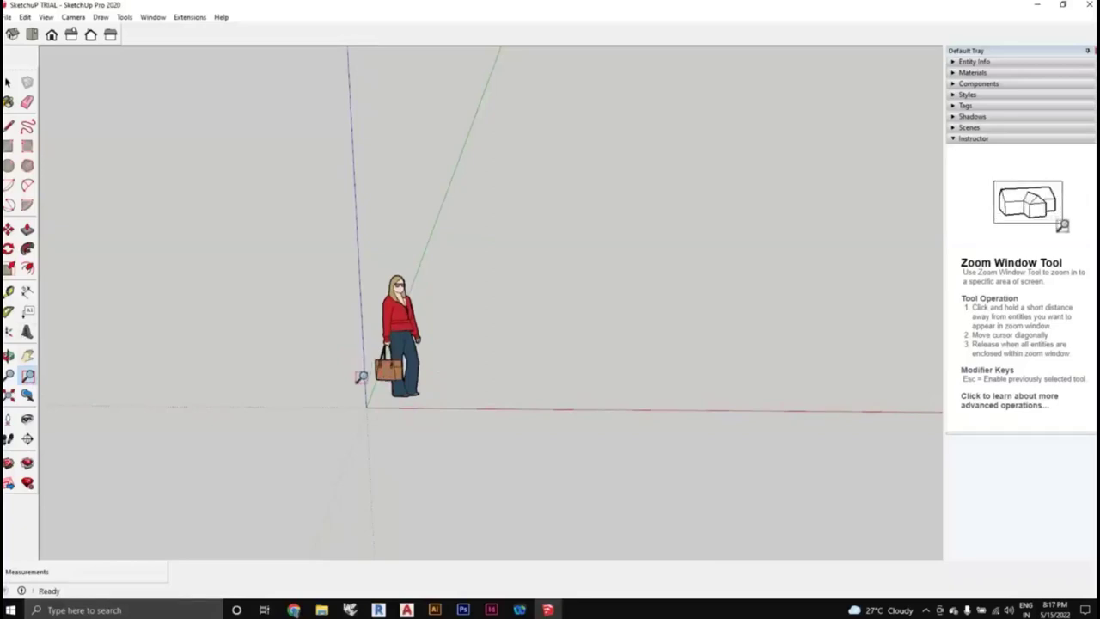
drag(347, 348, 457, 432)
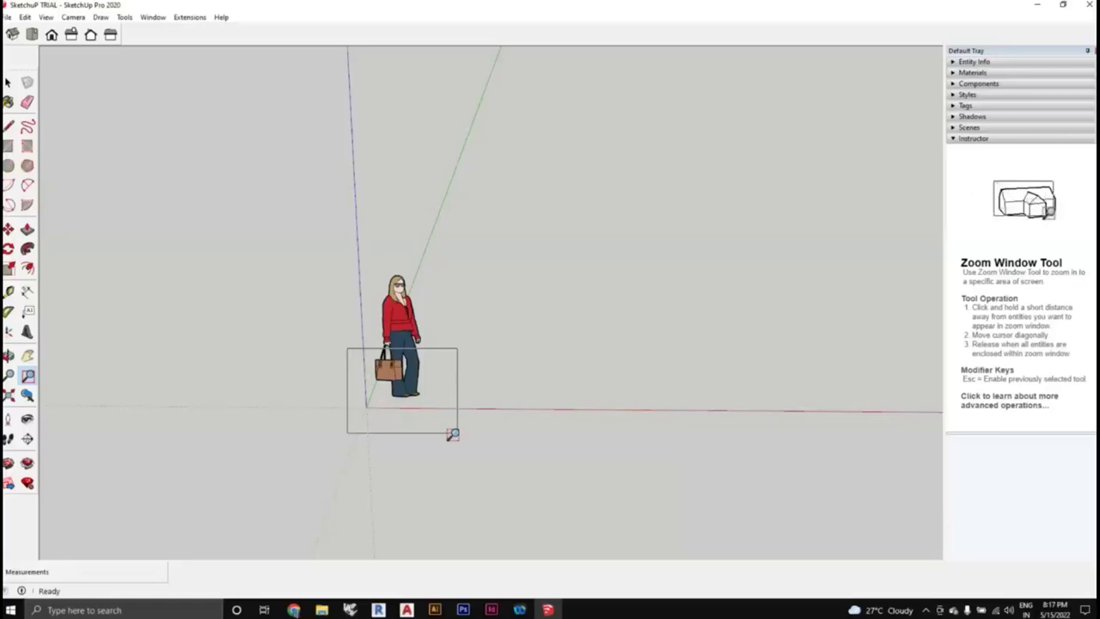
drag(453, 435, 453, 435)
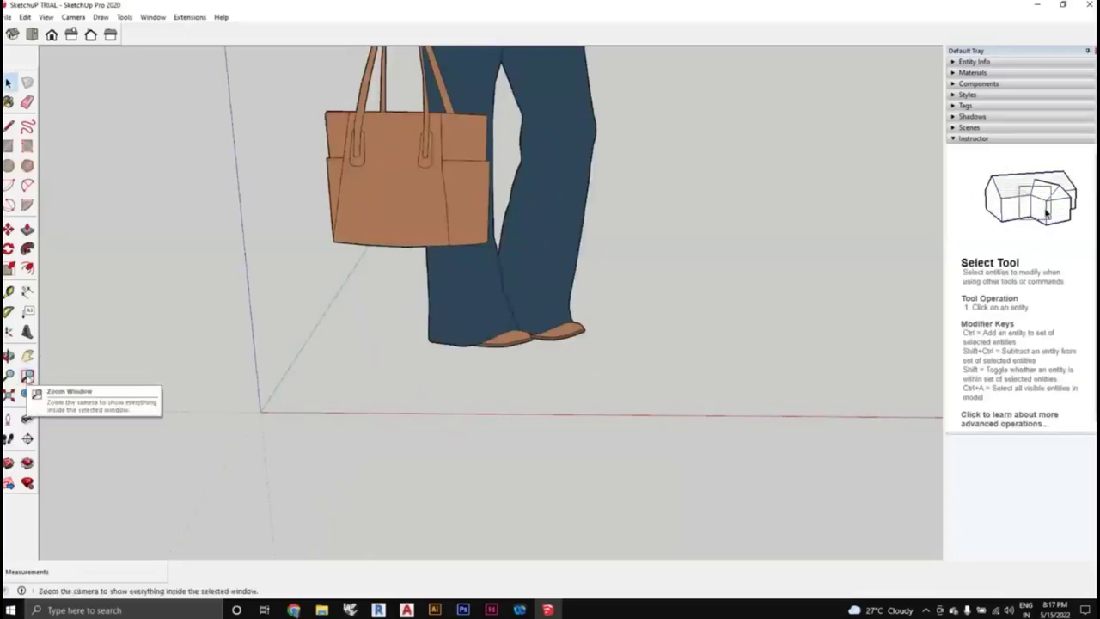
Draw a large rectangle on the ground beside the standing figure, just behind the red axis
scroll(316, 341, down, 6)
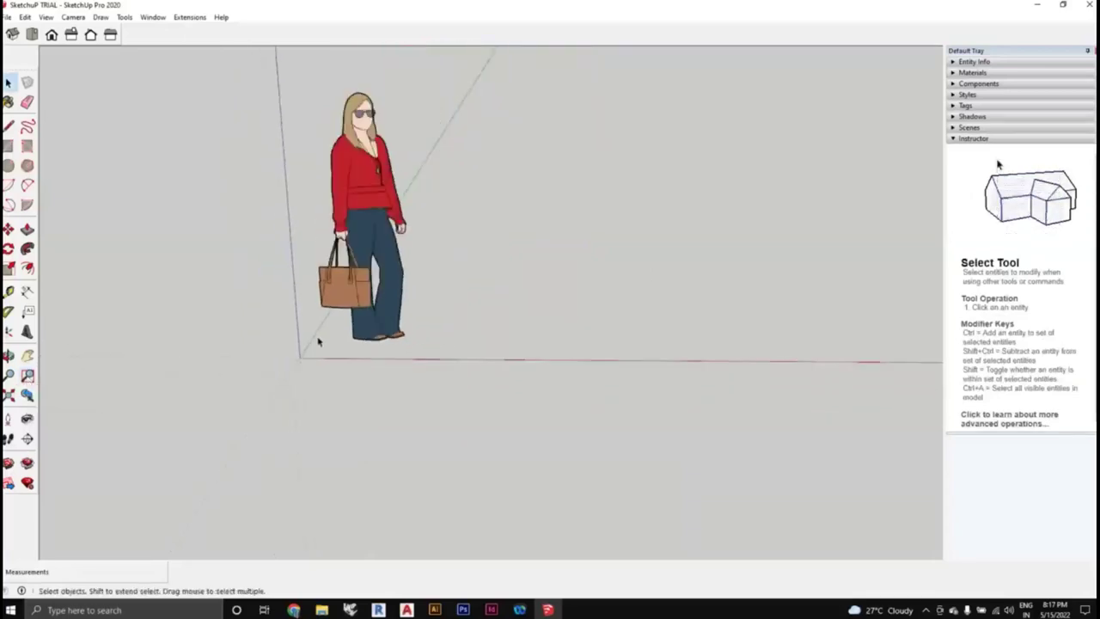
middle_drag(427, 344, 288, 393)
scroll(288, 394, down, 1)
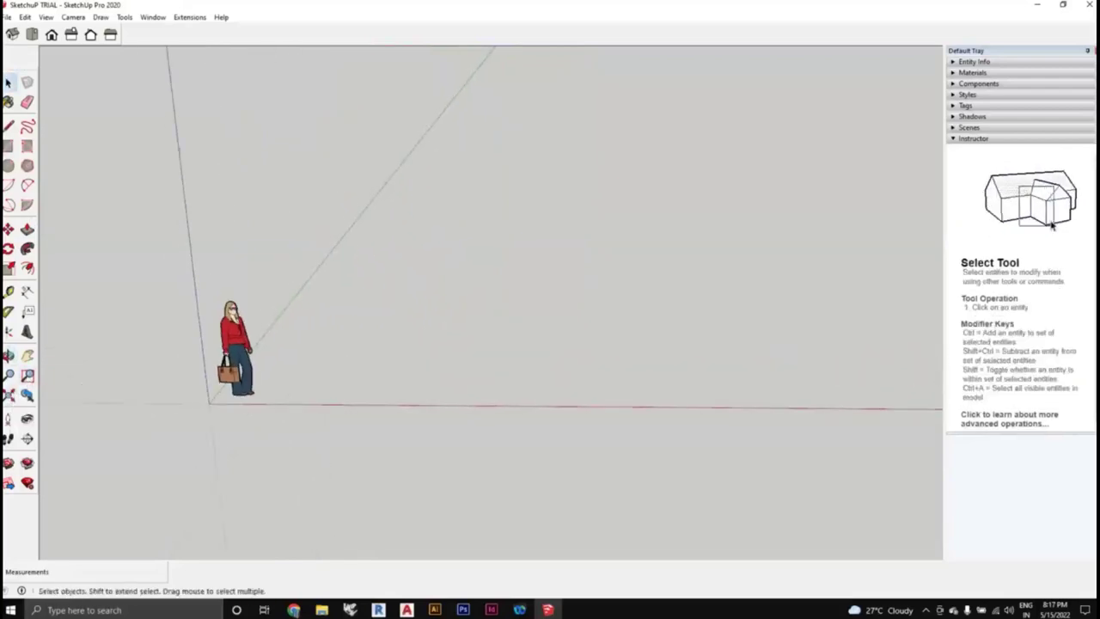
click(8, 147)
click(386, 349)
scroll(744, 217, down, 2)
scroll(670, 303, up, 3)
scroll(786, 291, down, 3)
click(823, 290)
scroll(773, 303, down, 2)
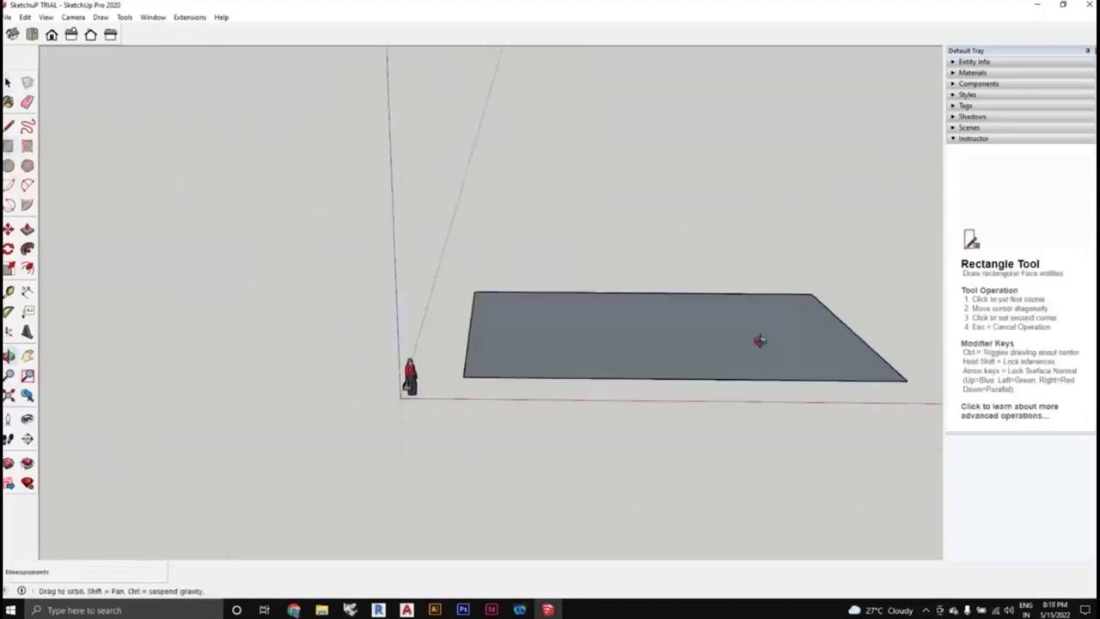
Push/Pull the rectangle upward by about 1815 mm into a flat block
click(27, 229)
scroll(551, 342, up, 1)
click(551, 342)
scroll(590, 344, down, 2)
scroll(508, 364, up, 2)
click(514, 325)
scroll(514, 324, down, 2)
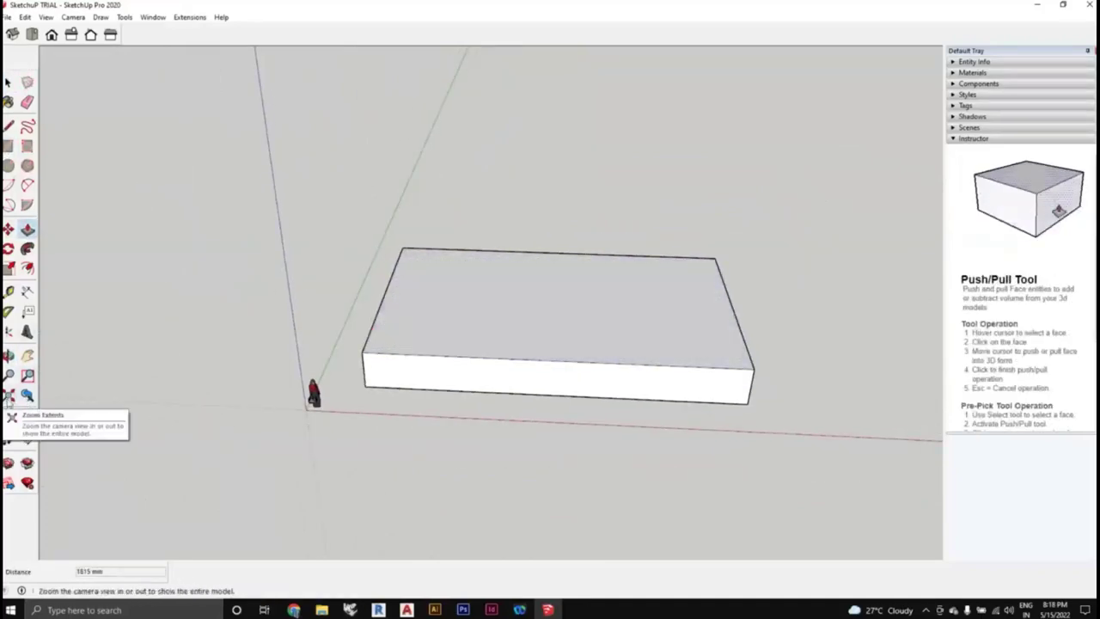
Zoom in close to an edge of the block, and fit the whole model in the view with Zoom Extents
click(8, 395)
middle_drag(384, 368, 429, 380)
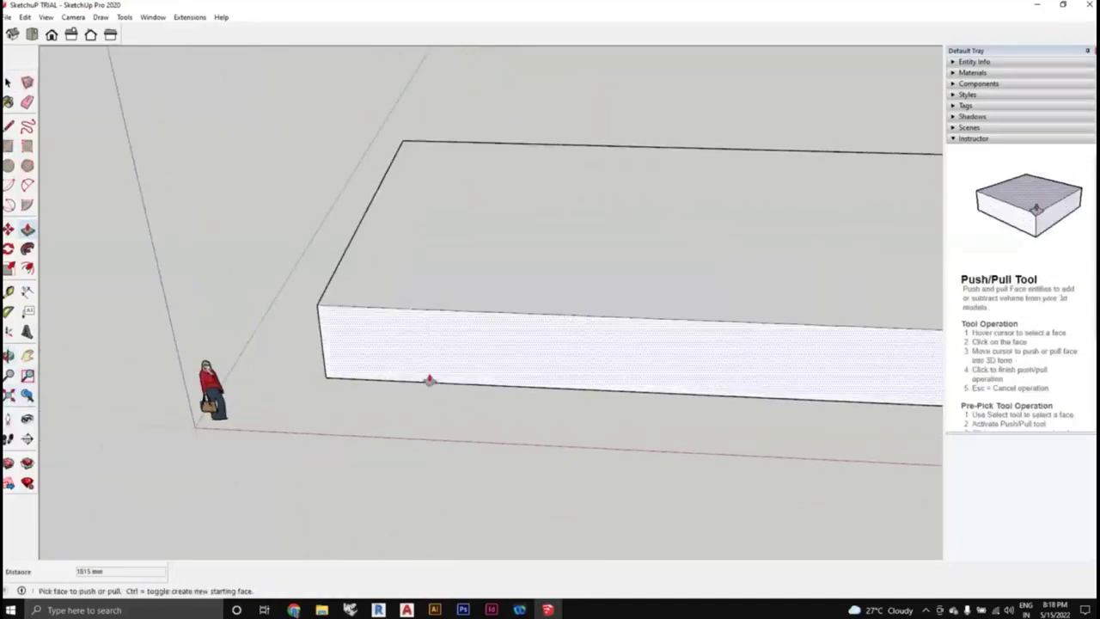
key(space)
scroll(682, 412, up, 5)
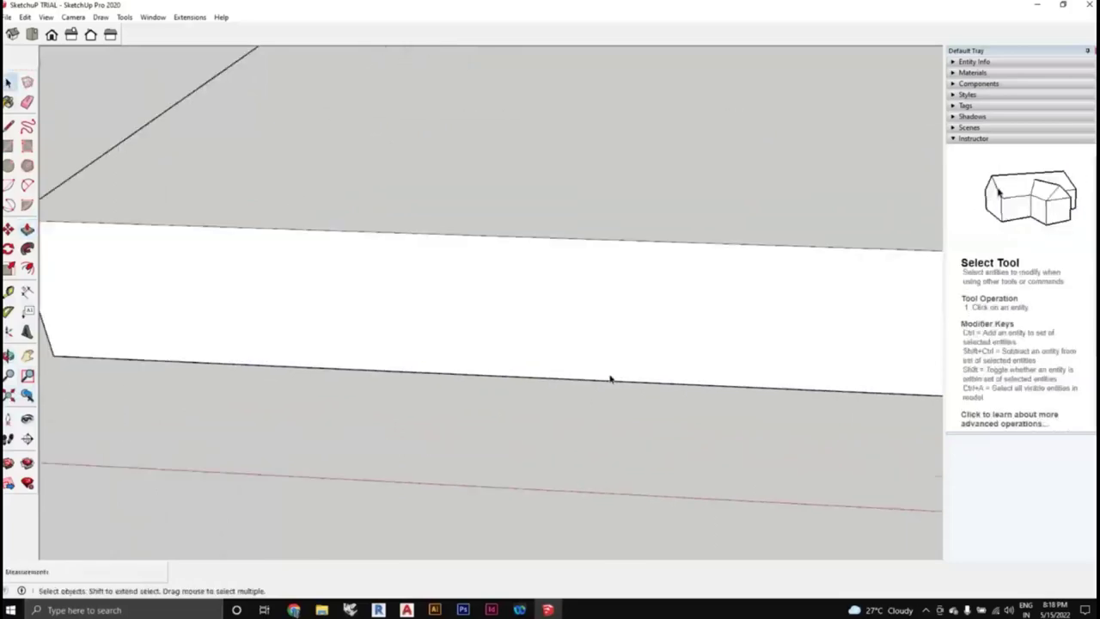
middle_drag(464, 170, 524, 262)
scroll(524, 262, up, 1)
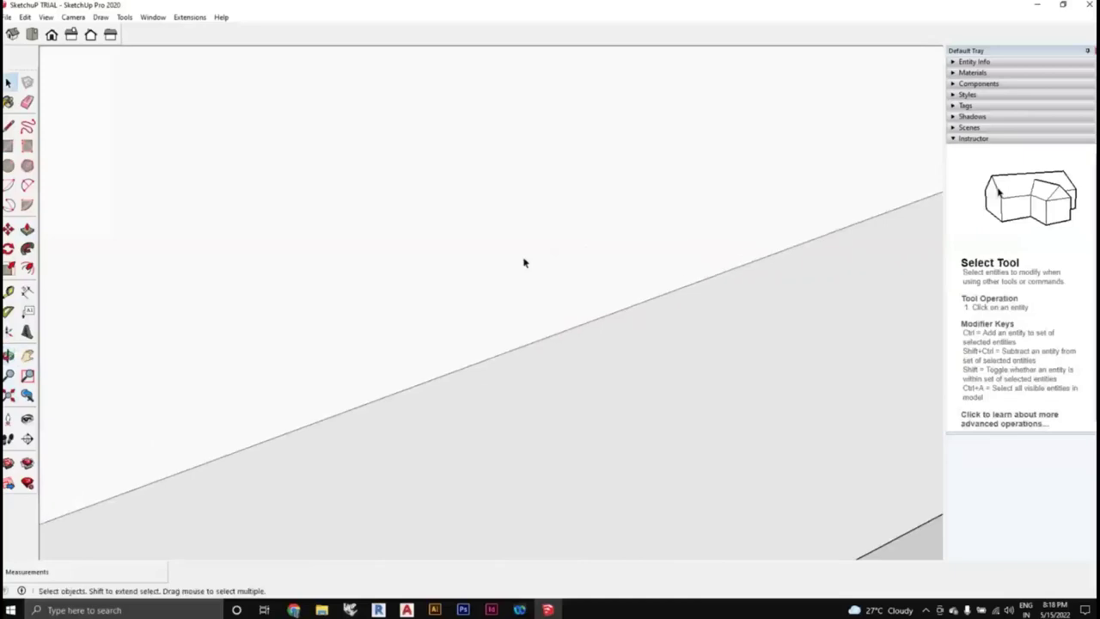
middle_drag(555, 251, 598, 191)
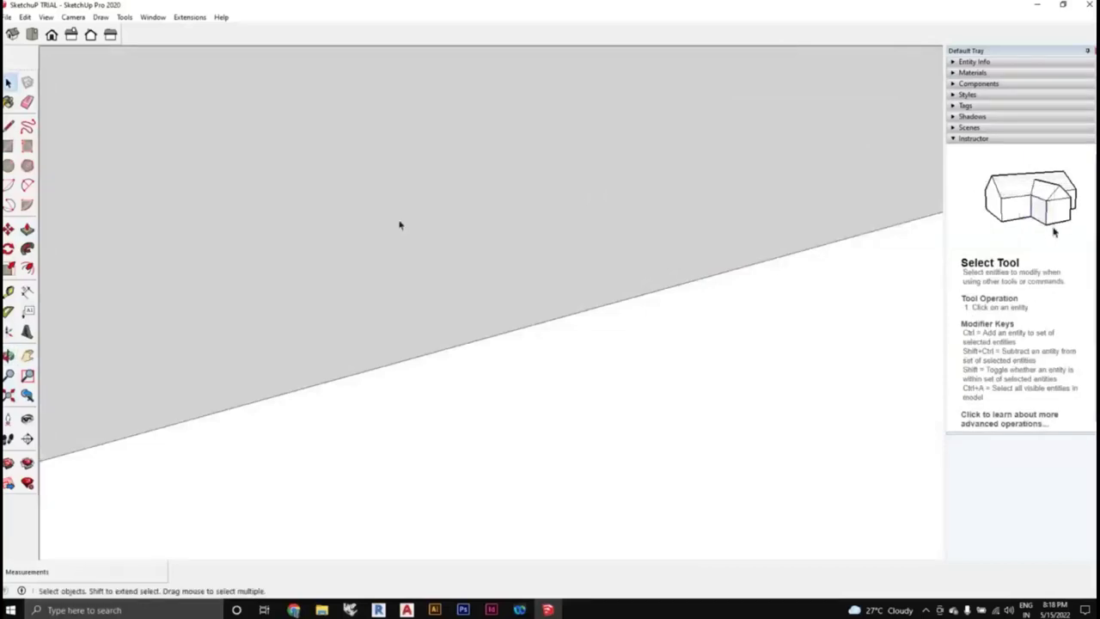
click(10, 397)
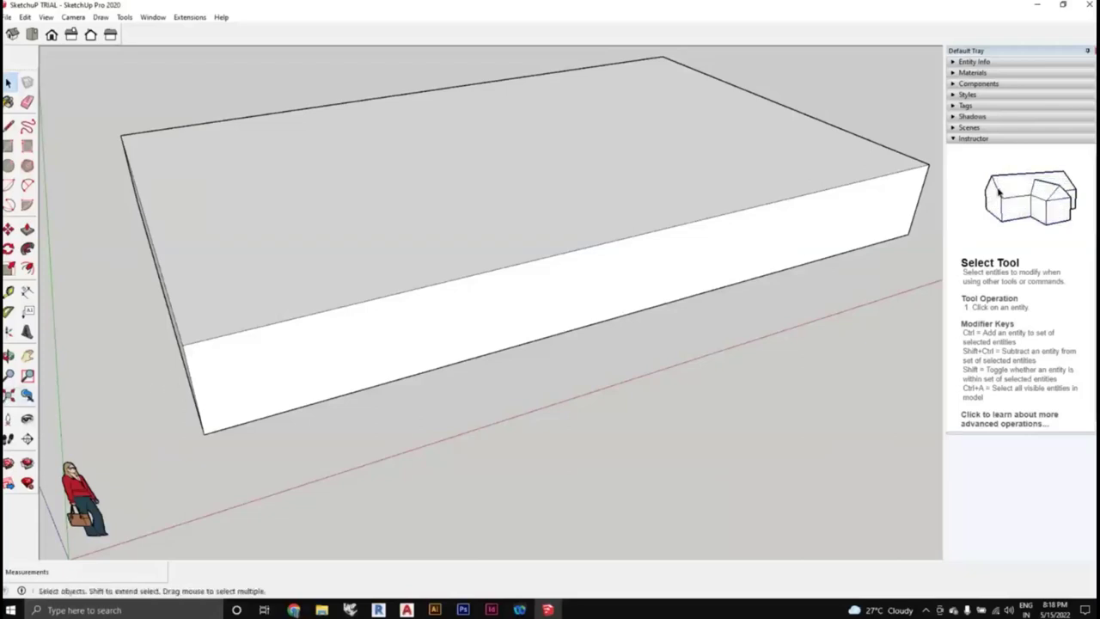
Orbit the block and restore earlier camera views twice with the Previous view command
middle_drag(352, 344, 133, 430)
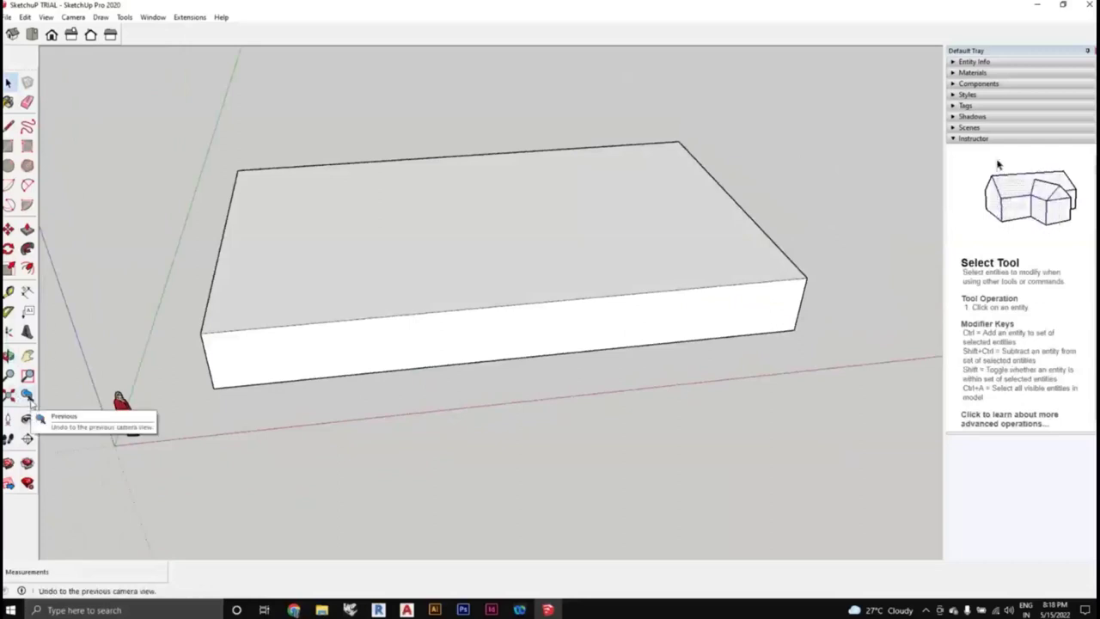
click(29, 401)
middle_drag(325, 404, 98, 397)
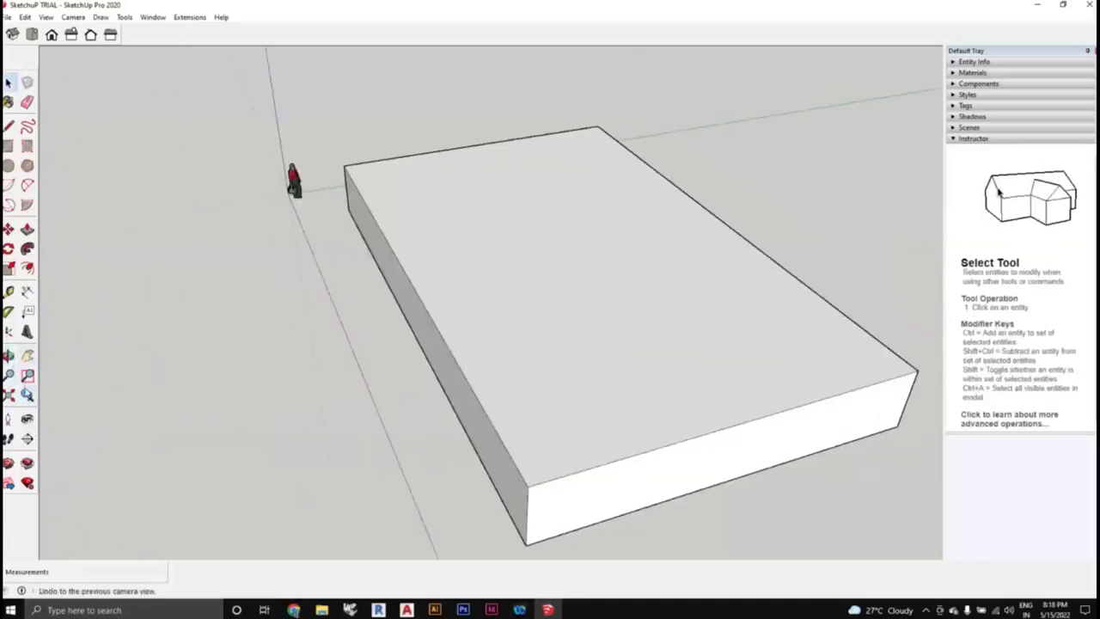
click(29, 397)
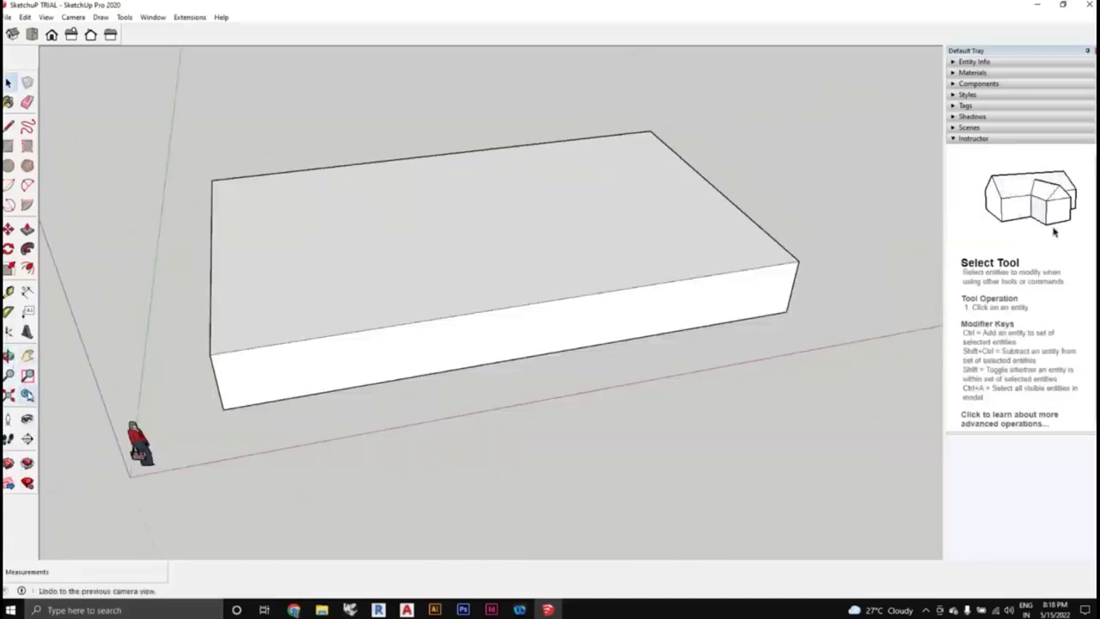
middle_drag(265, 290, 322, 336)
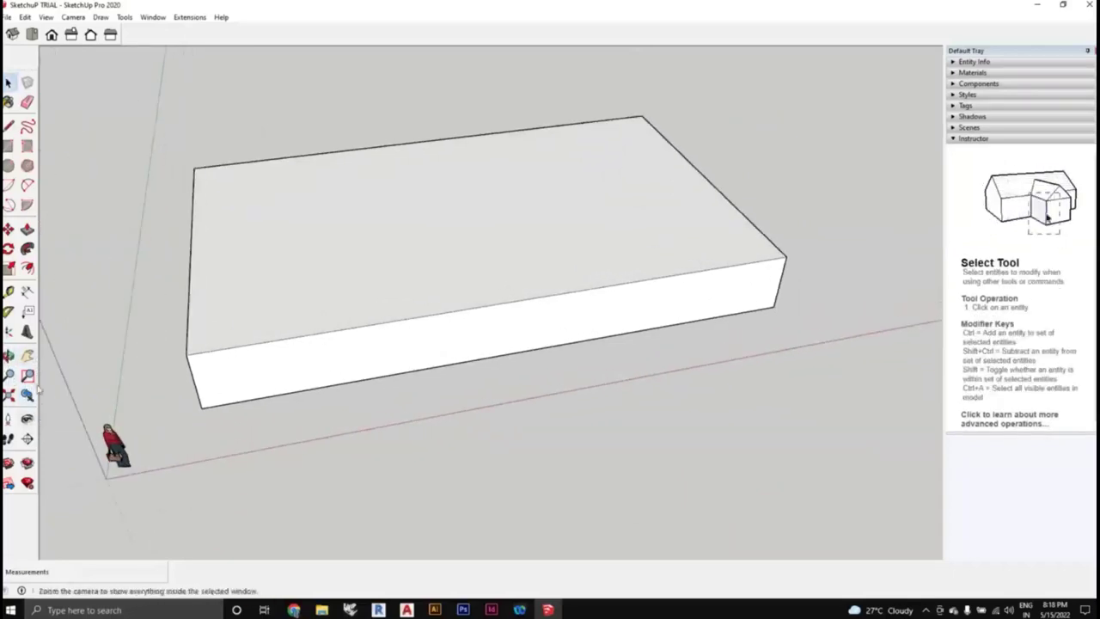
Select the block's top face and its edges, and clear the selection
click(460, 286)
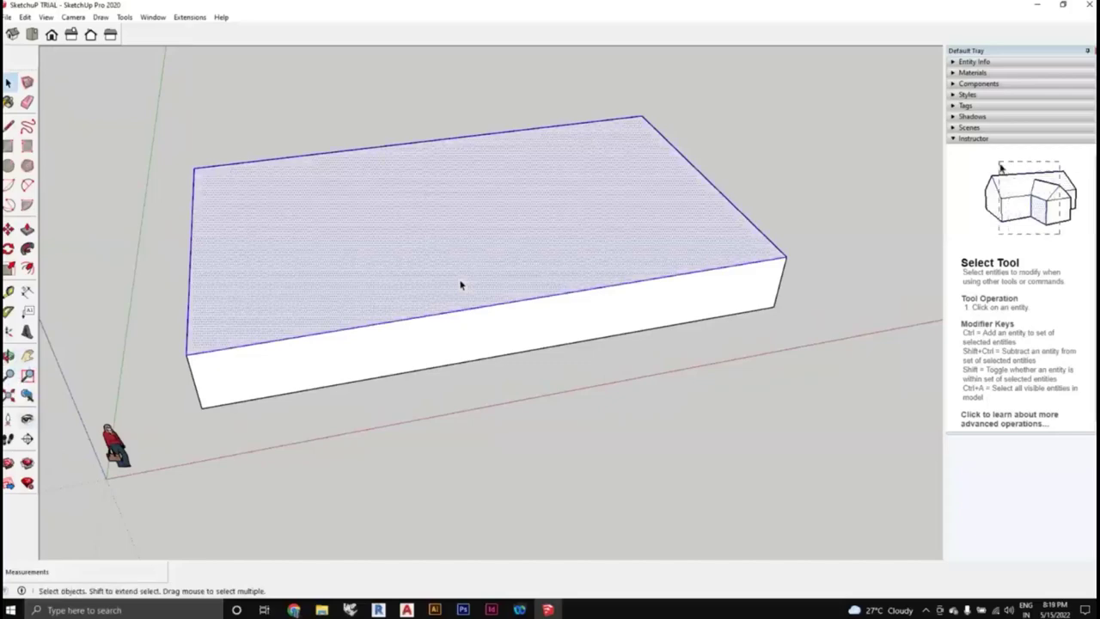
click(569, 389)
middle_drag(569, 388, 569, 377)
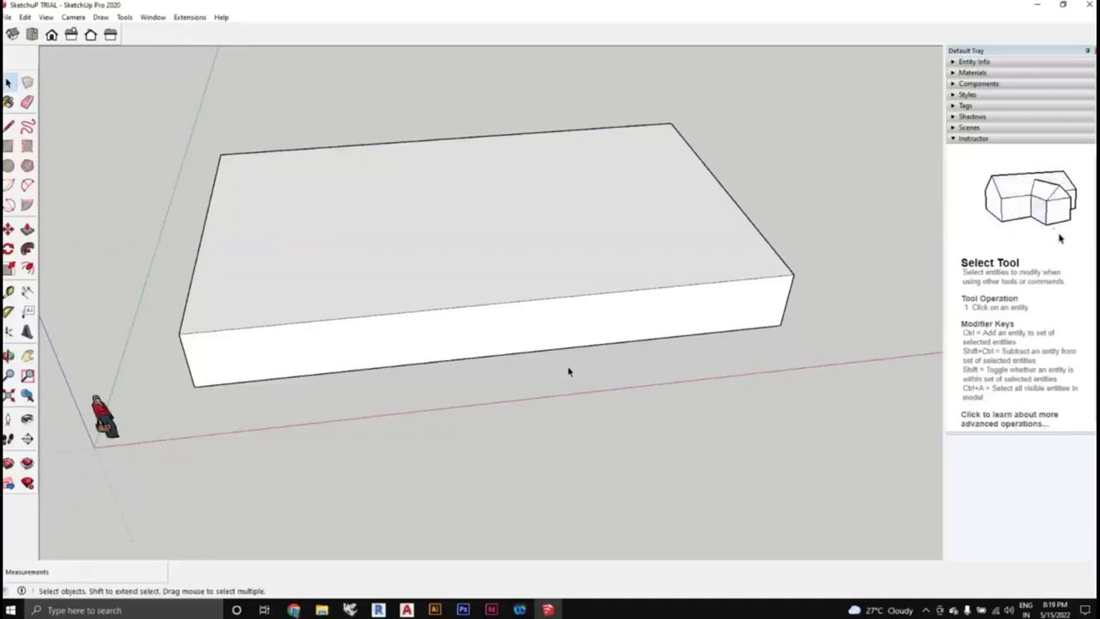
mouse_move(564, 338)
middle_down()
mouse_move(567, 266)
mouse_move(513, 324)
mouse_move(550, 329)
middle_up()
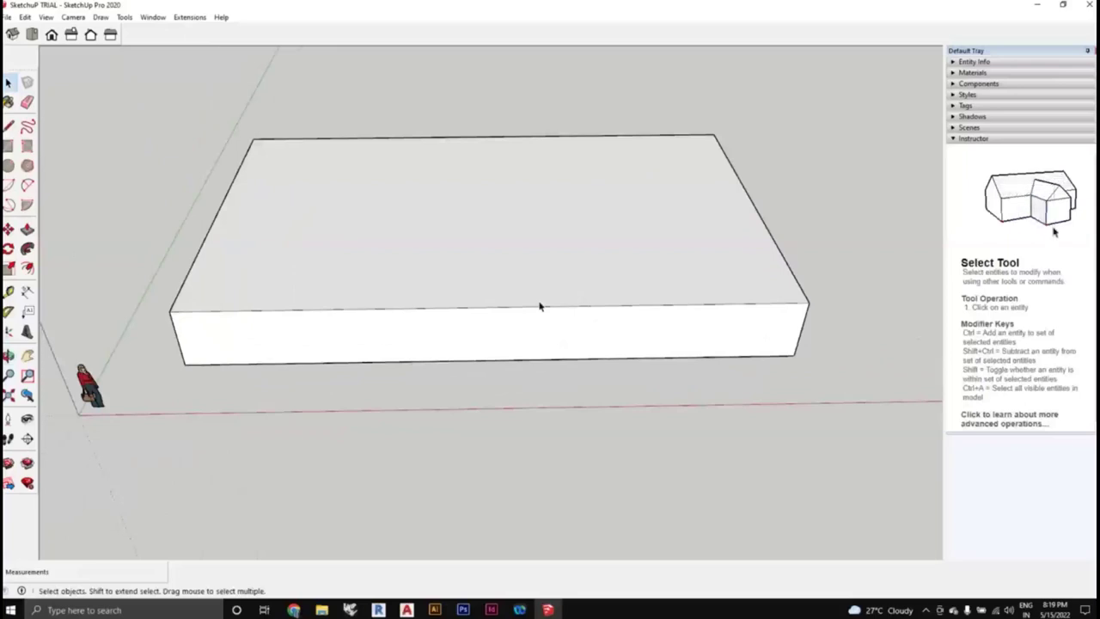
middle_drag(540, 378, 507, 399)
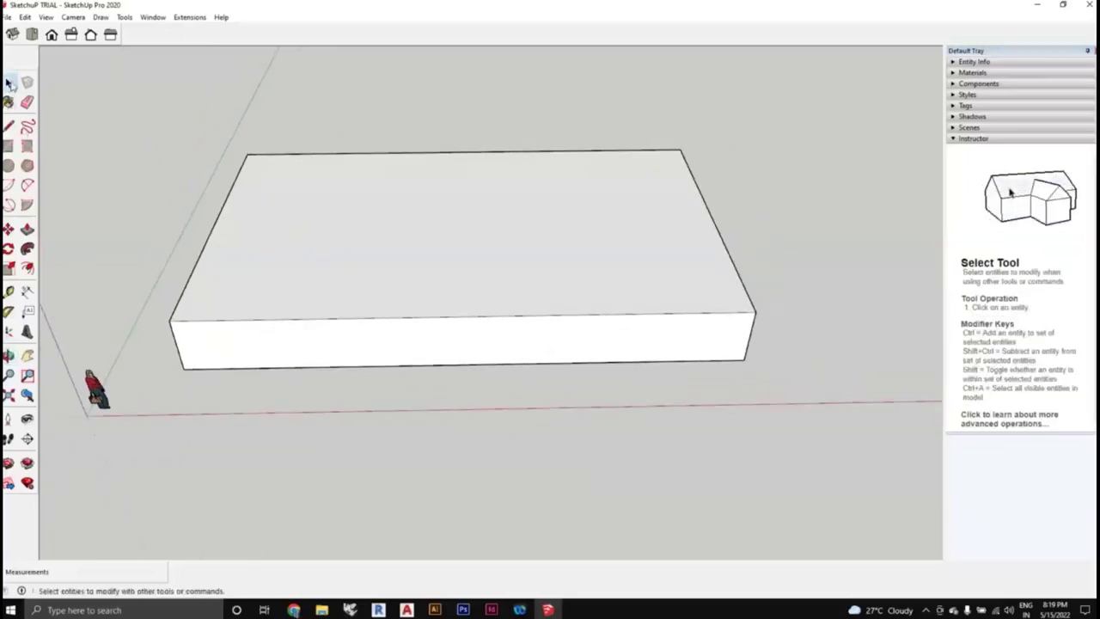
scroll(341, 238, up, 1)
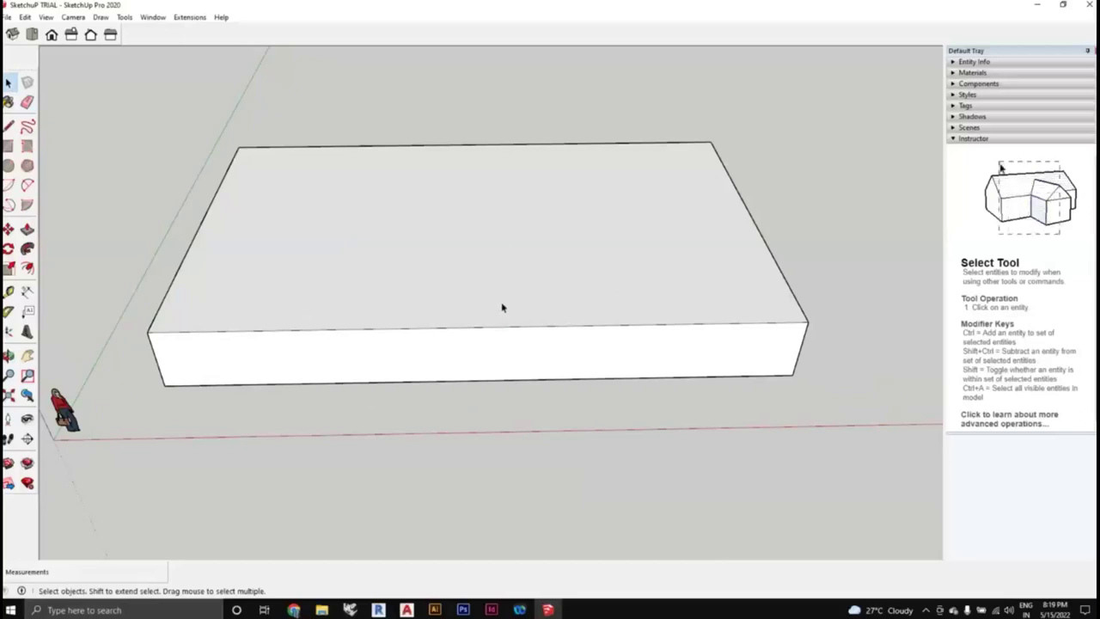
scroll(370, 229, down, 1)
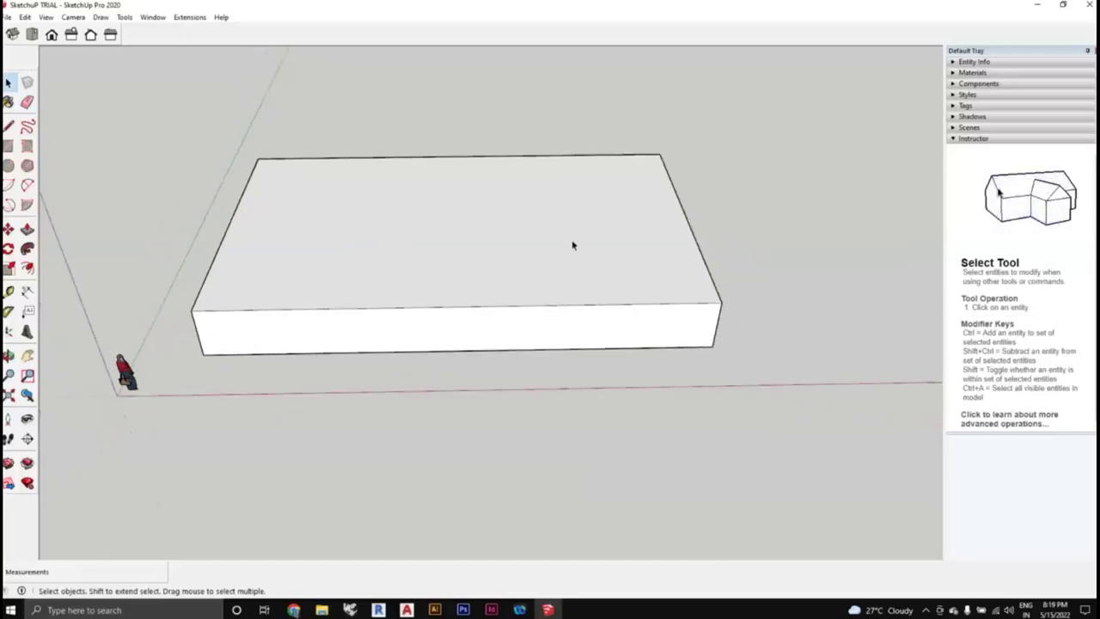
Select the block's top face, and replace that selection with only its front top edge
scroll(606, 252, up, 1)
scroll(607, 252, up, 1)
scroll(610, 250, down, 1)
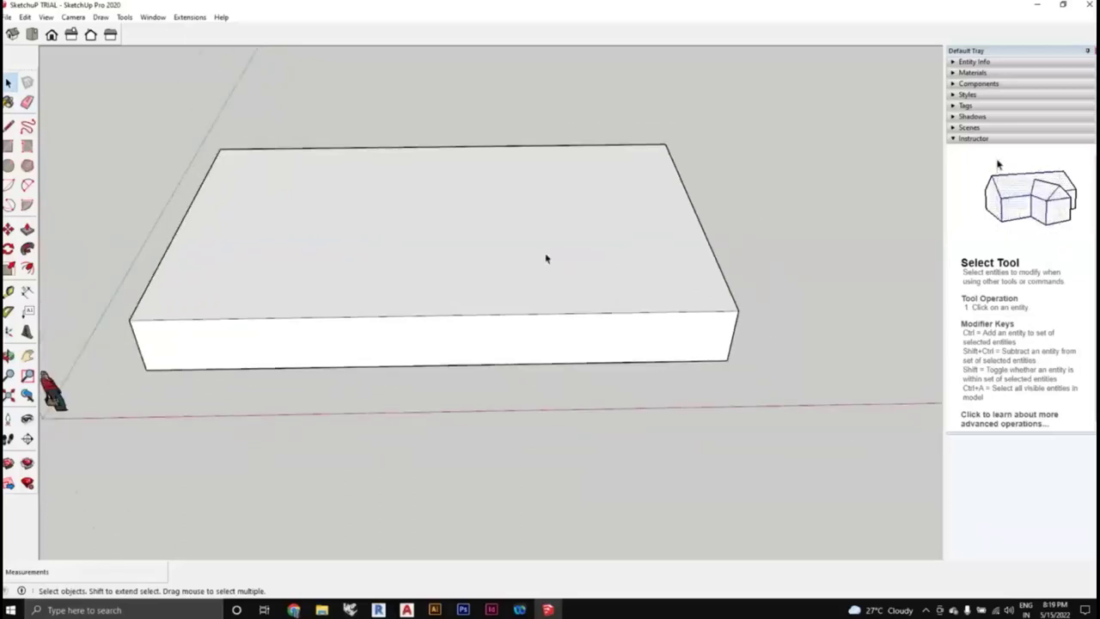
scroll(448, 305, up, 1)
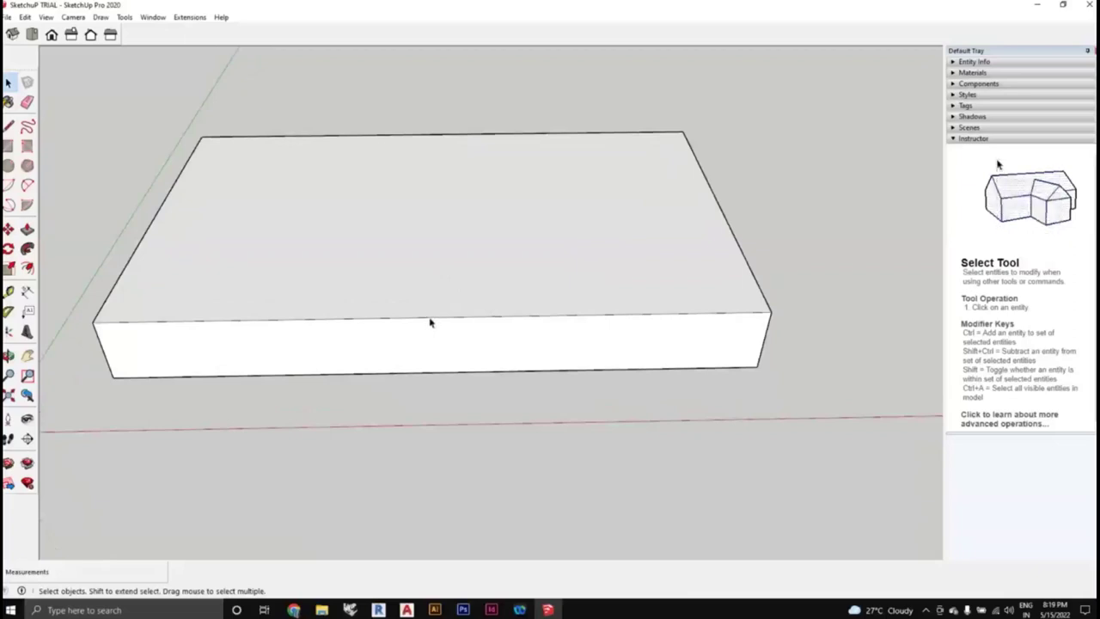
middle_drag(430, 322, 226, 164)
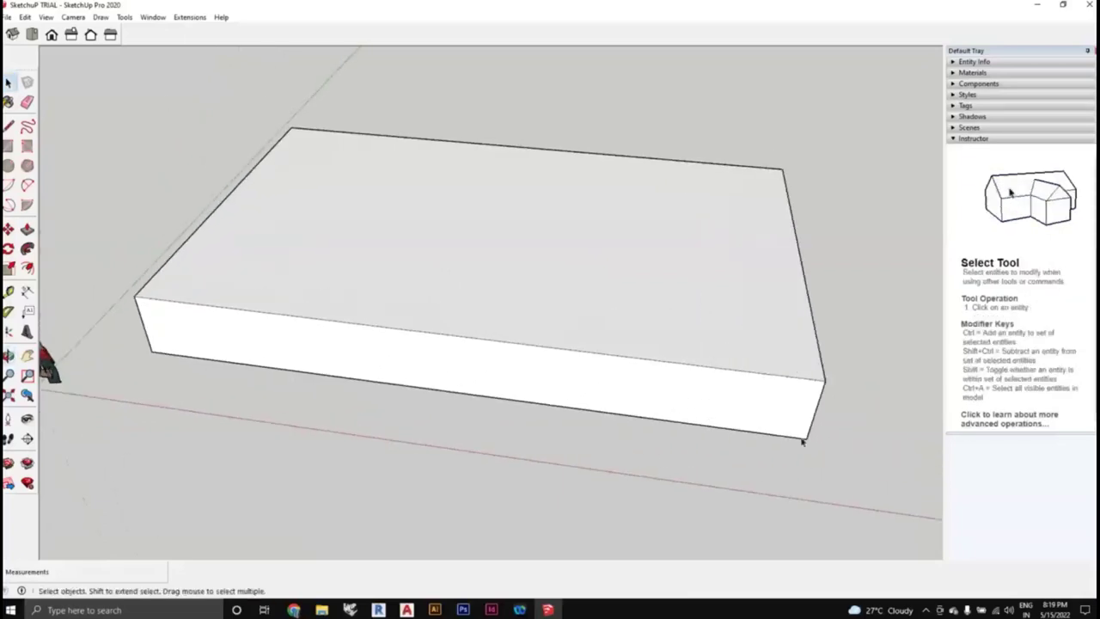
middle_drag(820, 458, 748, 364)
scroll(662, 367, up, 1)
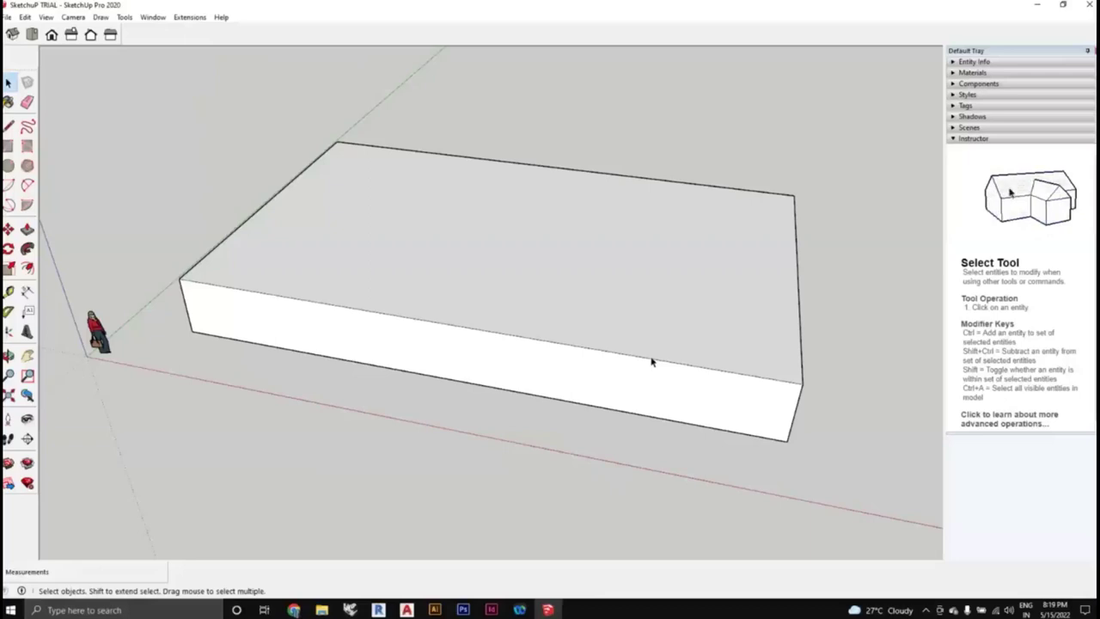
click(648, 360)
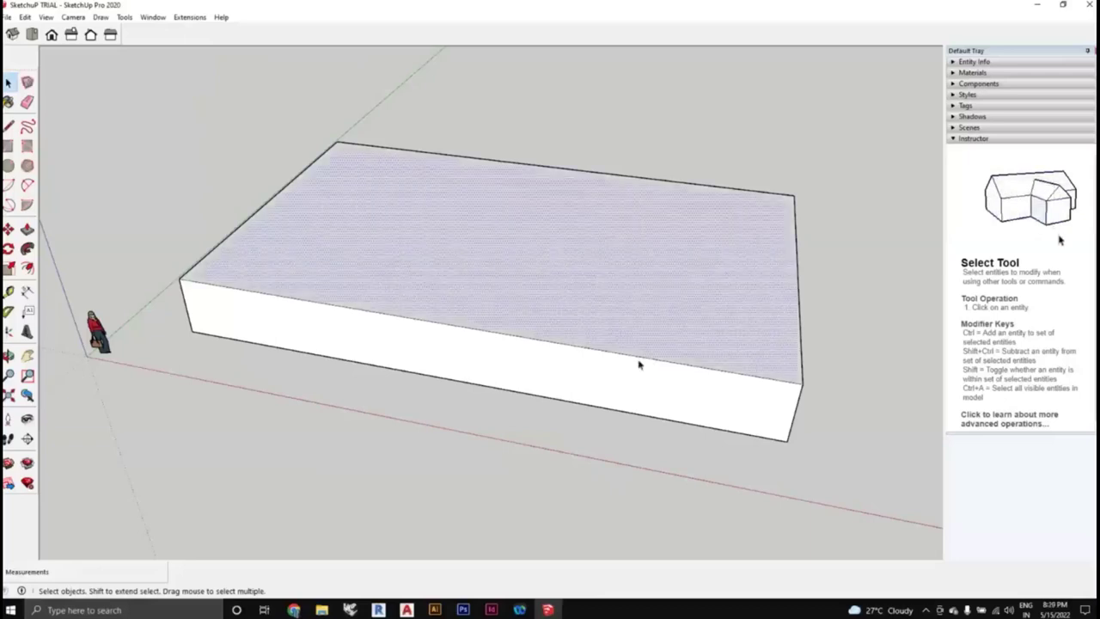
click(644, 360)
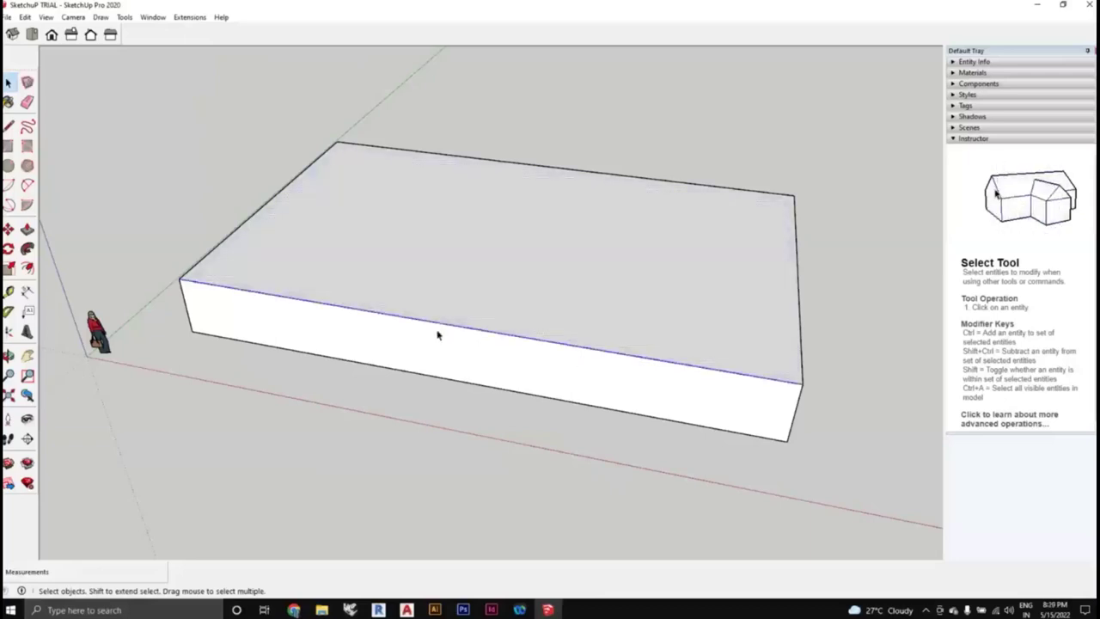
Select the block's top face together with all of its bounding edges
scroll(438, 334, down, 2)
scroll(527, 343, up, 2)
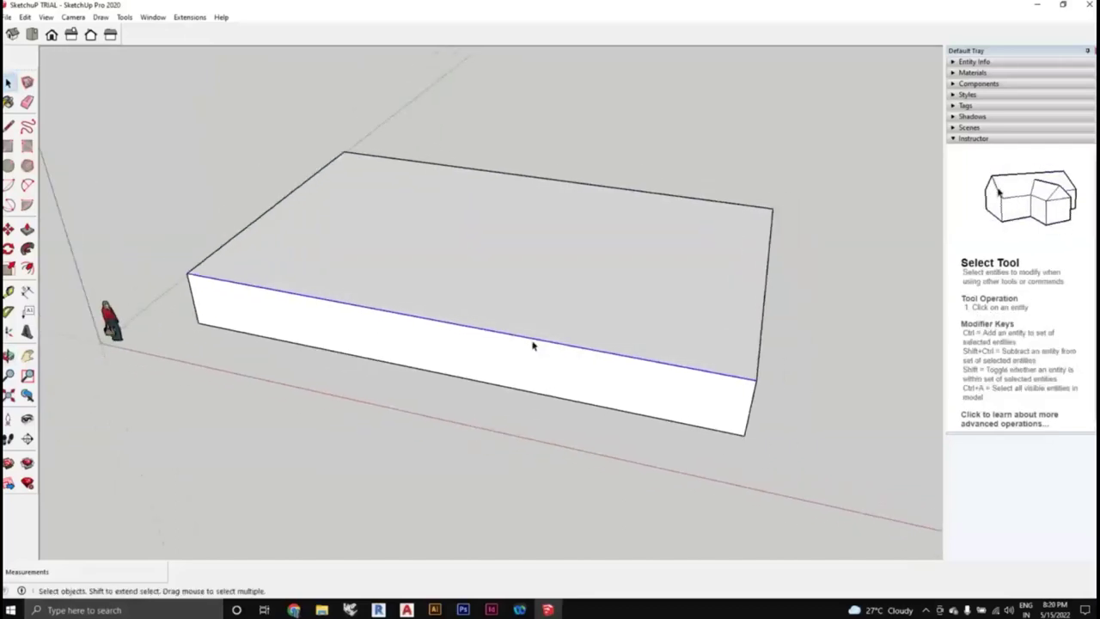
middle_click(542, 347)
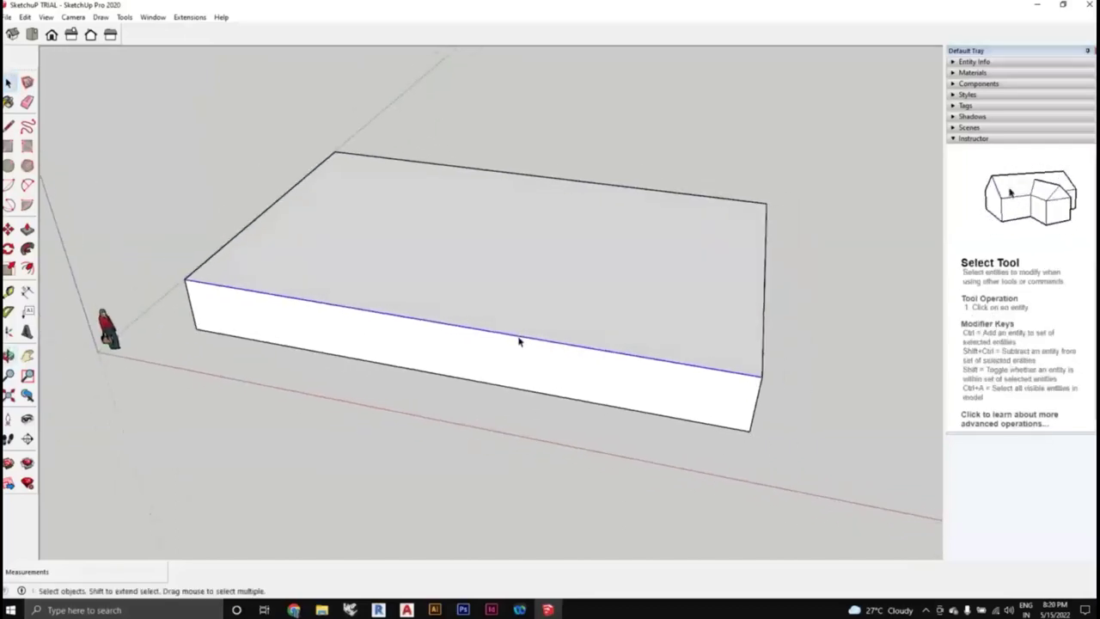
middle_drag(518, 341, 512, 333)
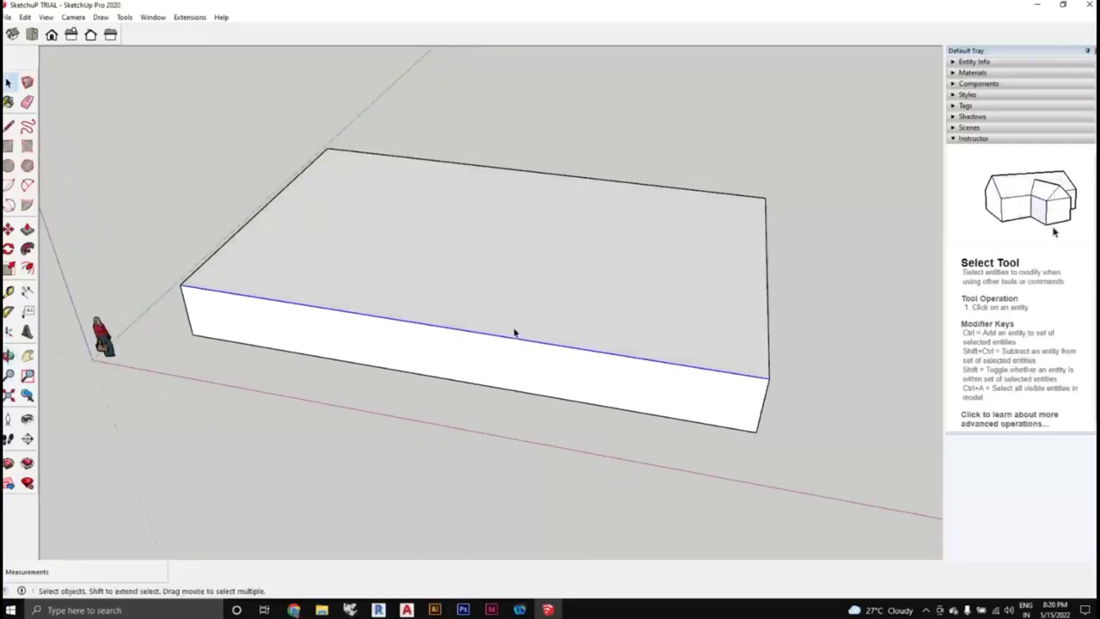
middle_drag(528, 309, 534, 336)
click(543, 285)
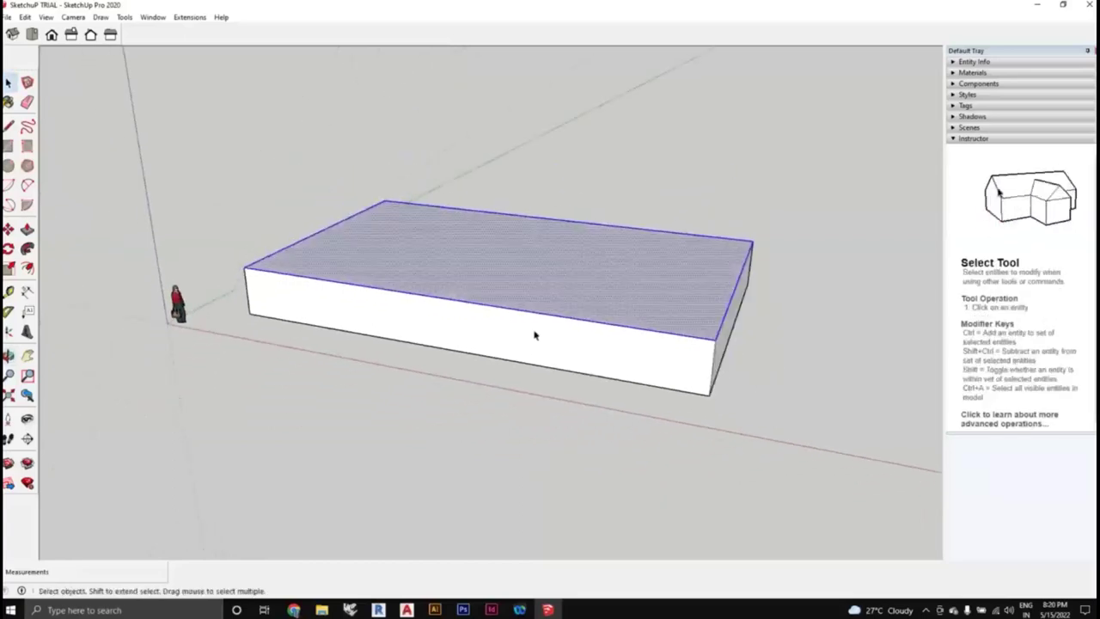
Select the block's front face with its edges, followed by the top face with its edges
middle_drag(707, 381, 714, 357)
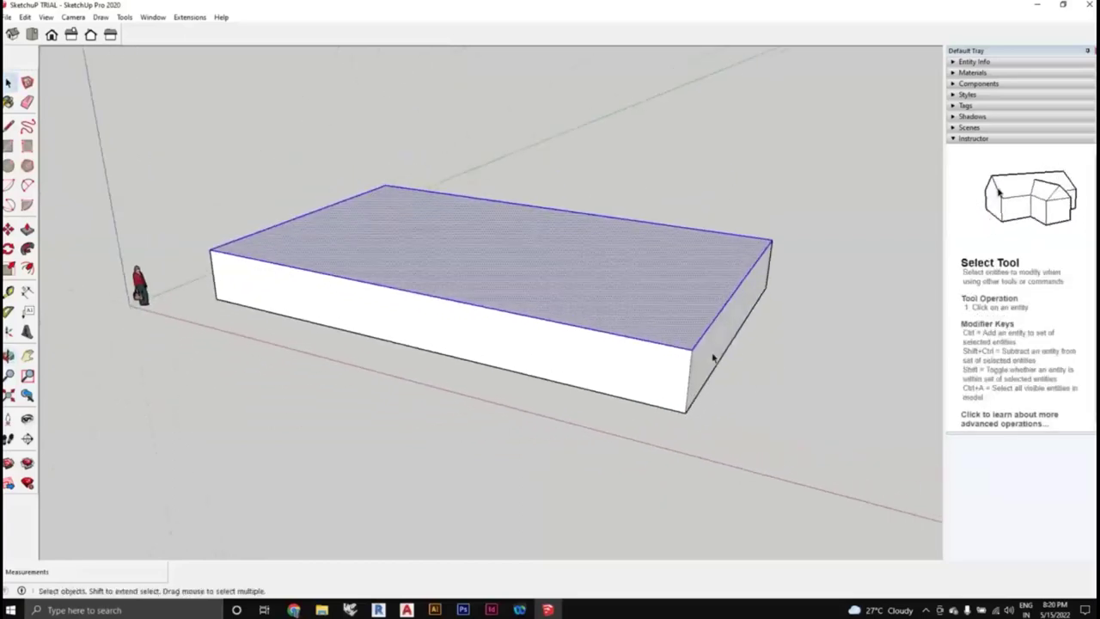
click(714, 357)
mouse_move(654, 361)
middle_down()
mouse_move(688, 361)
mouse_move(644, 369)
mouse_move(730, 369)
mouse_move(656, 368)
middle_up()
click(642, 369)
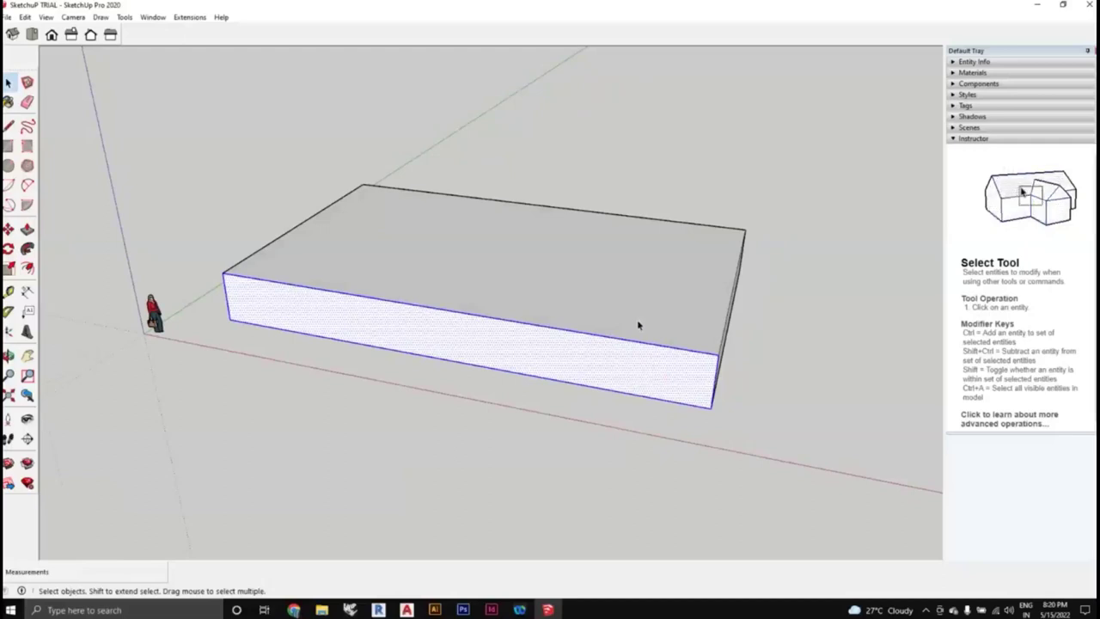
click(641, 288)
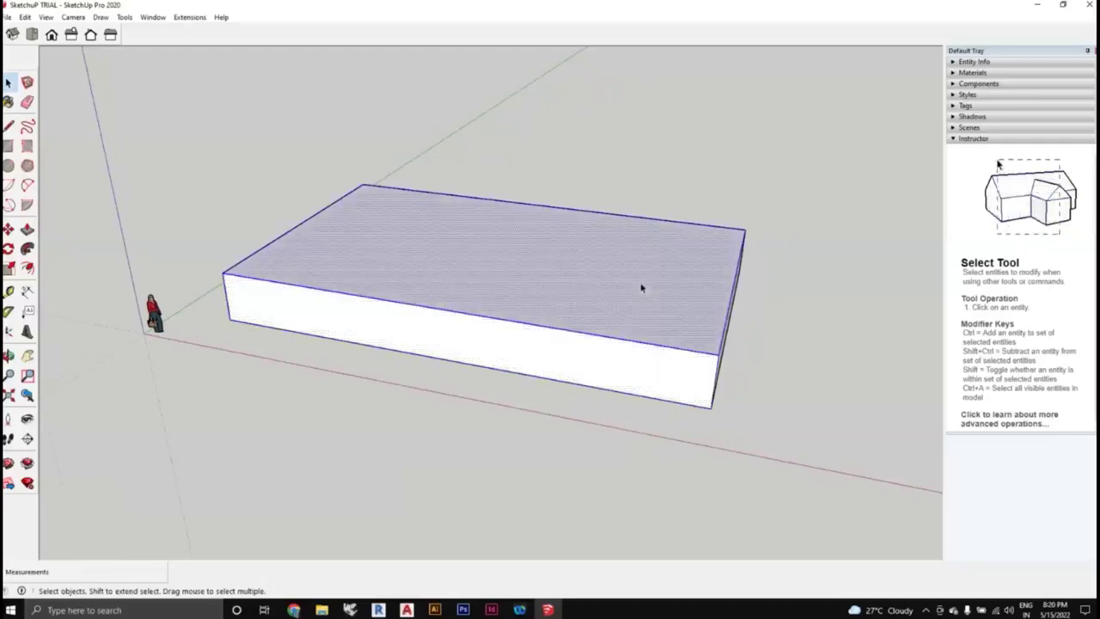
Select all connected faces and edges of the block, and clear the selection
middle_drag(645, 292, 761, 449)
middle_drag(688, 394, 673, 363)
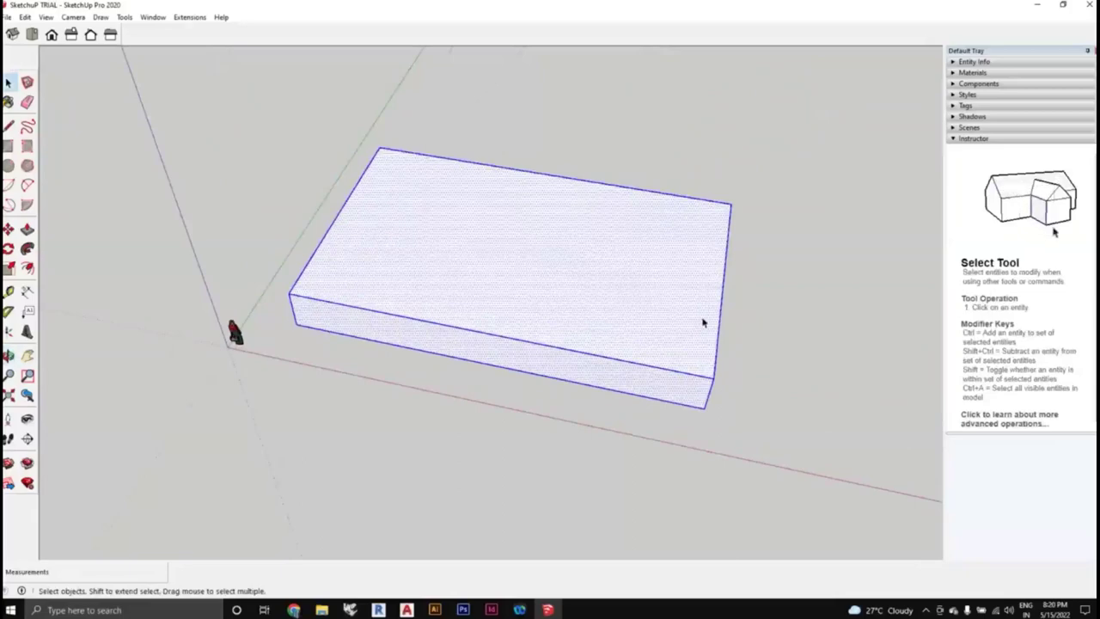
click(763, 365)
Select only the block's front top edge, followed by the top face with its bounding edges
middle_drag(763, 364, 676, 360)
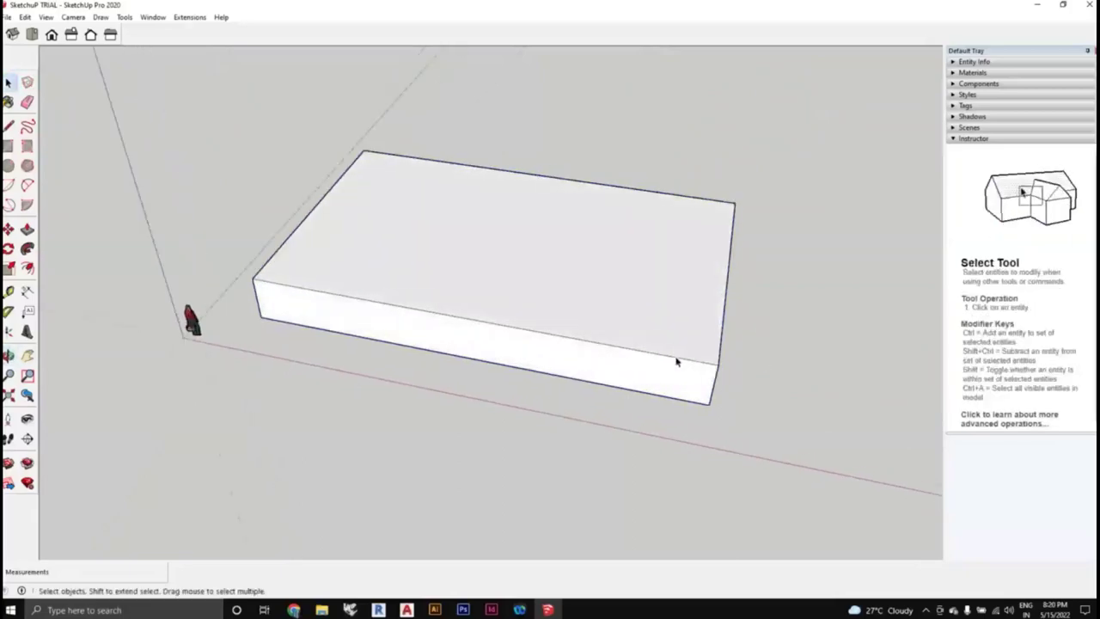
click(676, 361)
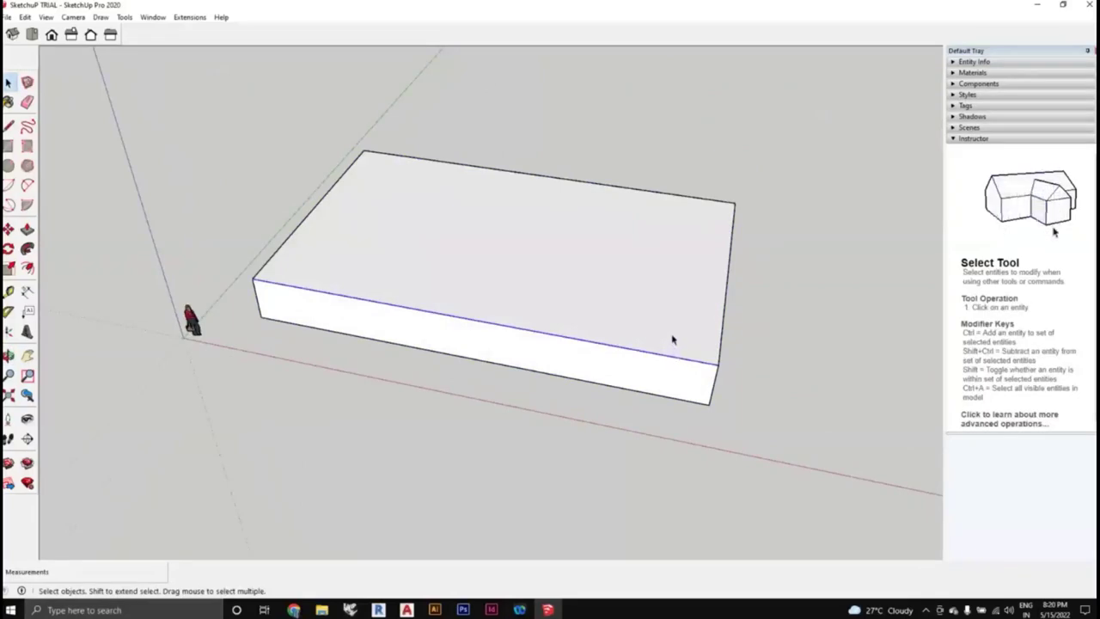
double_click(673, 340)
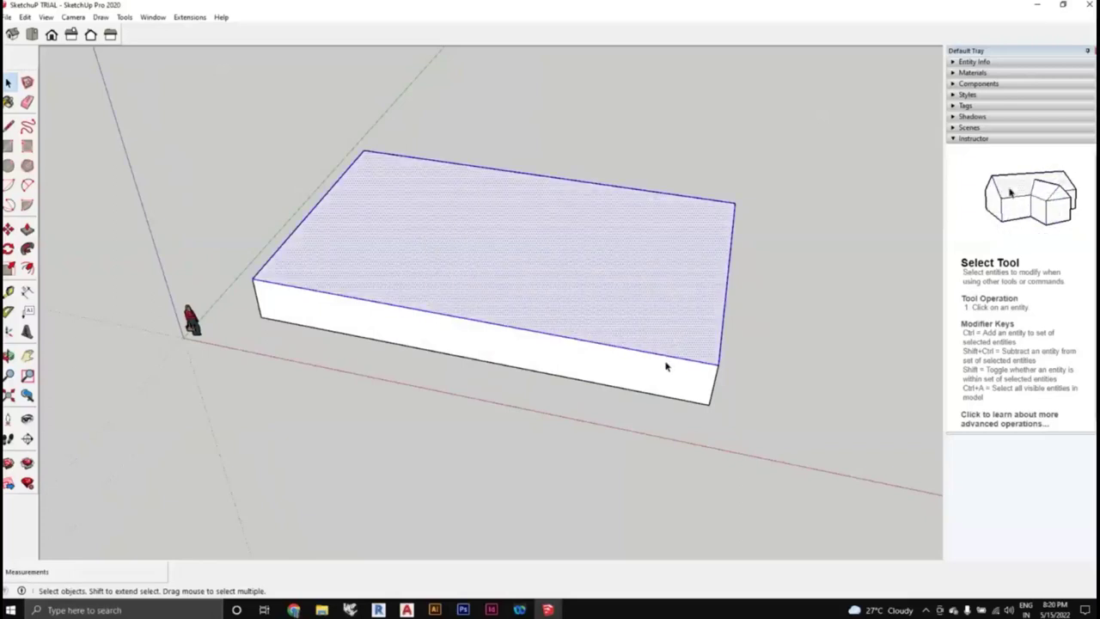
Extend the selection to the entire connected block, and clear it
triple_click(664, 365)
middle_drag(662, 364, 545, 287)
click(773, 402)
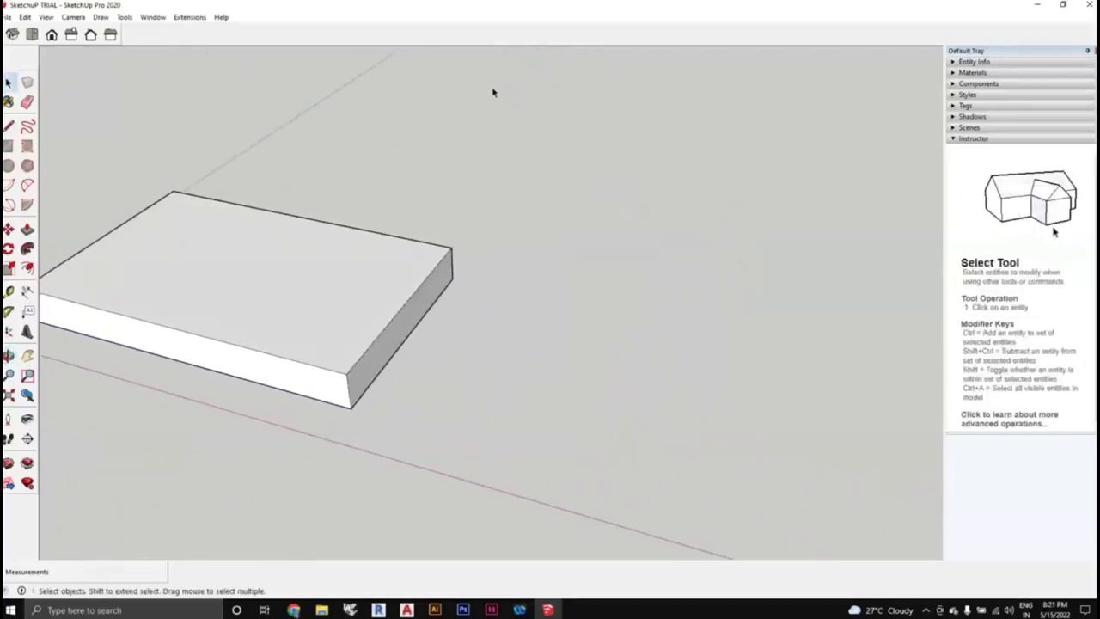
Draw a left-to-right window and a right-to-left crossing selection box in the empty space beside the block
drag(492, 87, 802, 286)
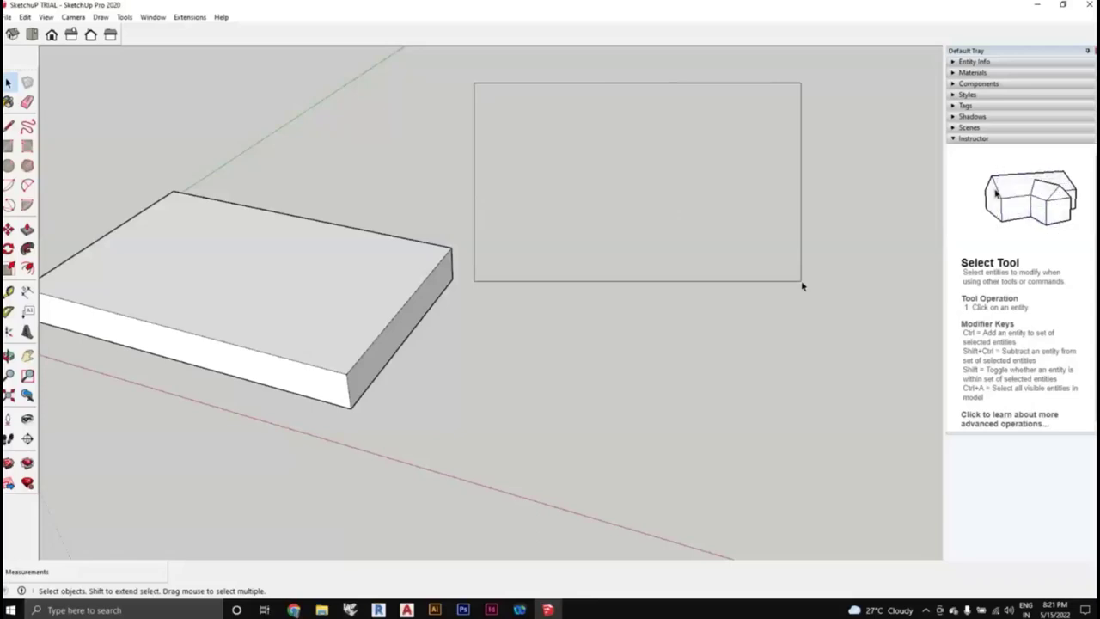
drag(802, 286, 508, 100)
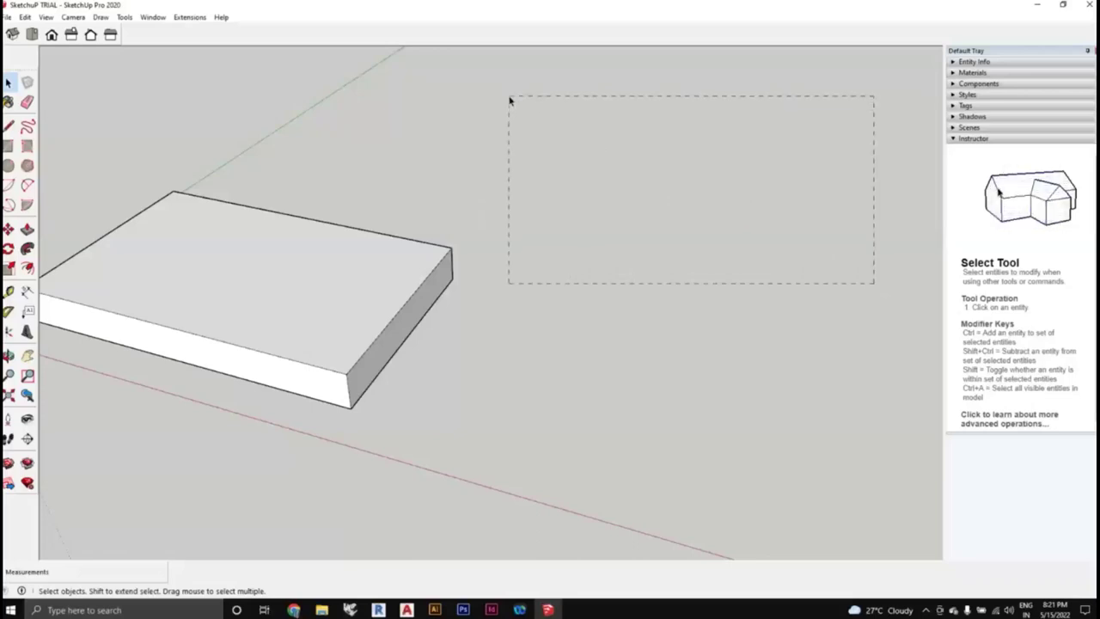
drag(509, 99, 516, 110)
Window-select the whole block, followed by only its right end face and that face's edges
middle_drag(515, 110, 206, 226)
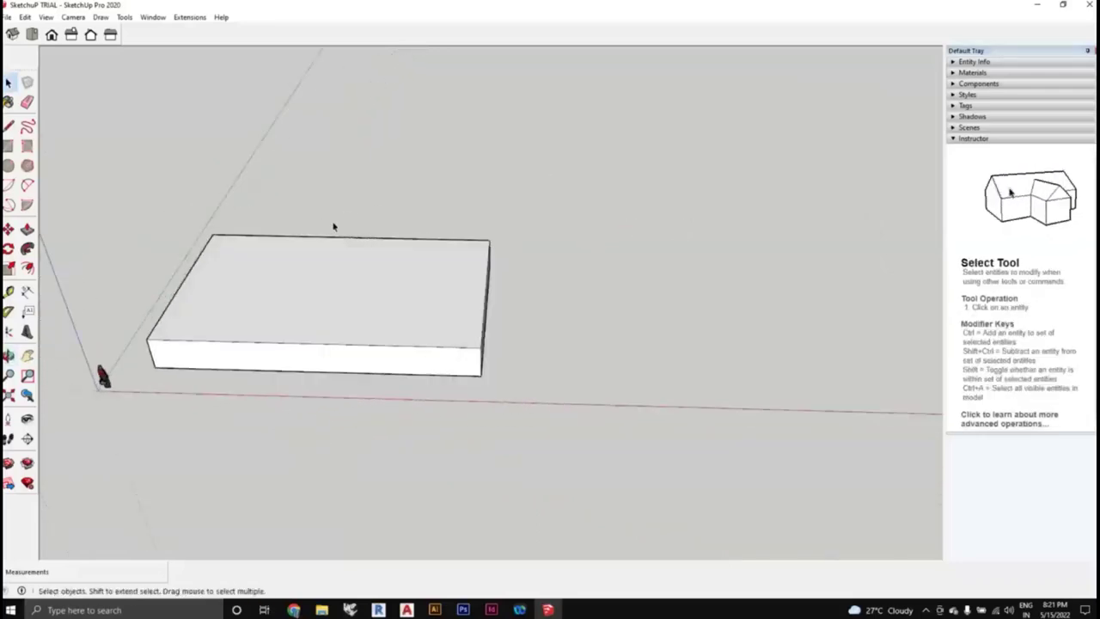
middle_drag(333, 226, 211, 177)
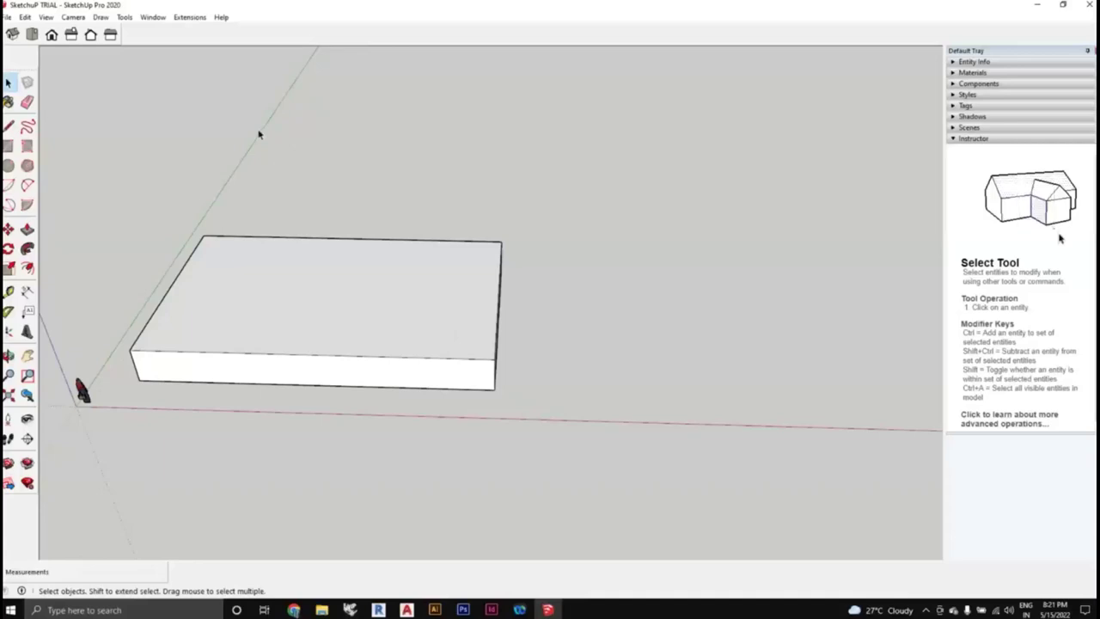
drag(256, 129, 667, 441)
middle_drag(676, 435, 565, 368)
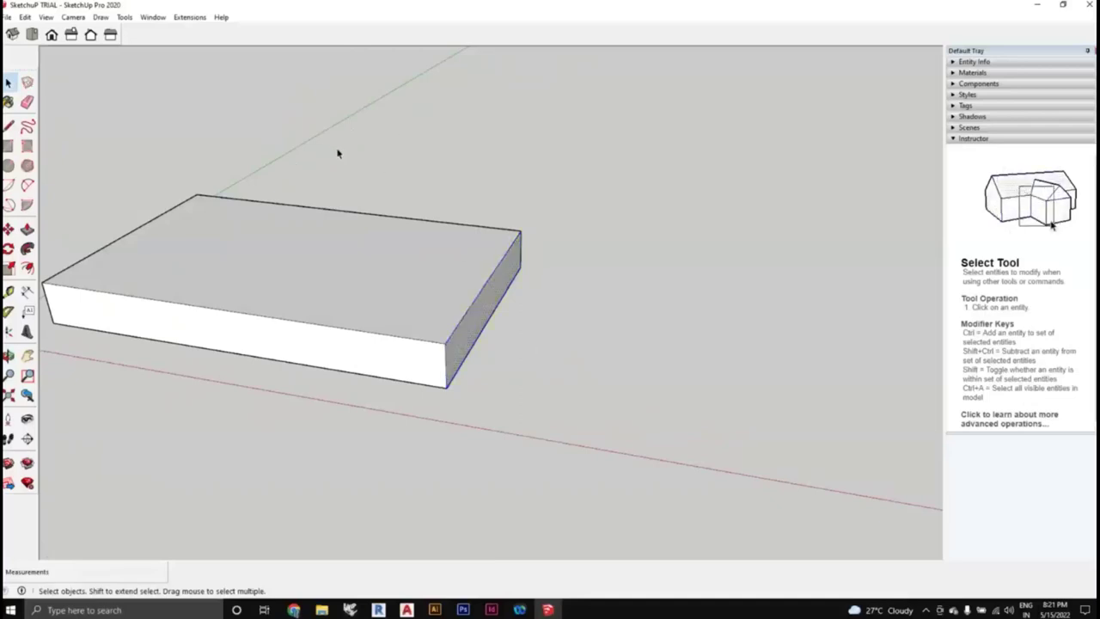
drag(337, 149, 658, 487)
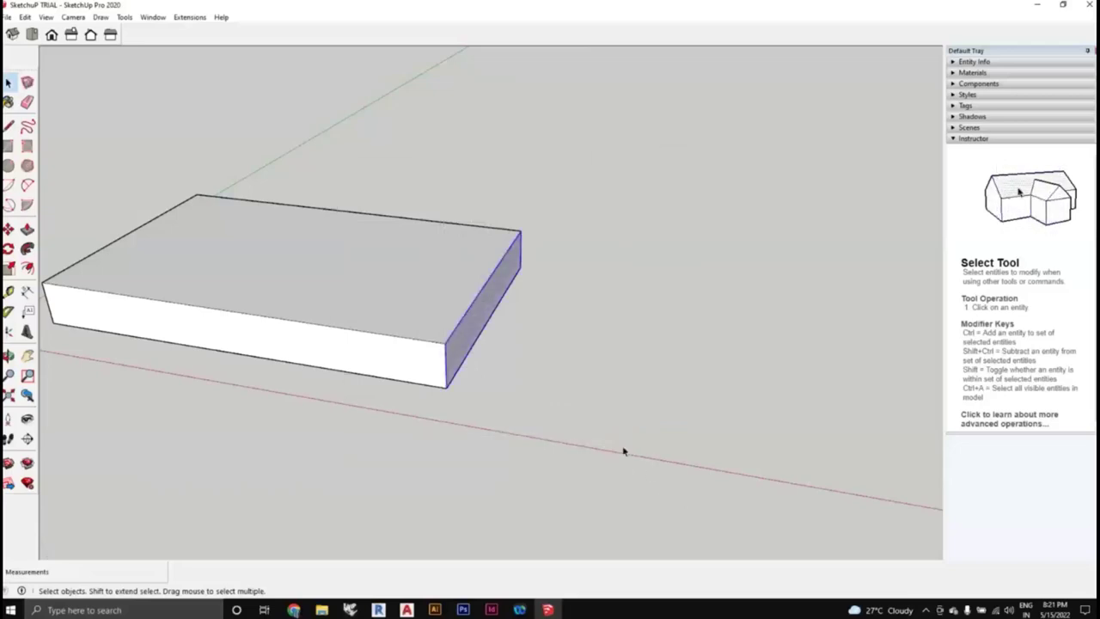
Clear the selection and use a crossing selection over the block's right half to pick every face and edge it touches
click(660, 435)
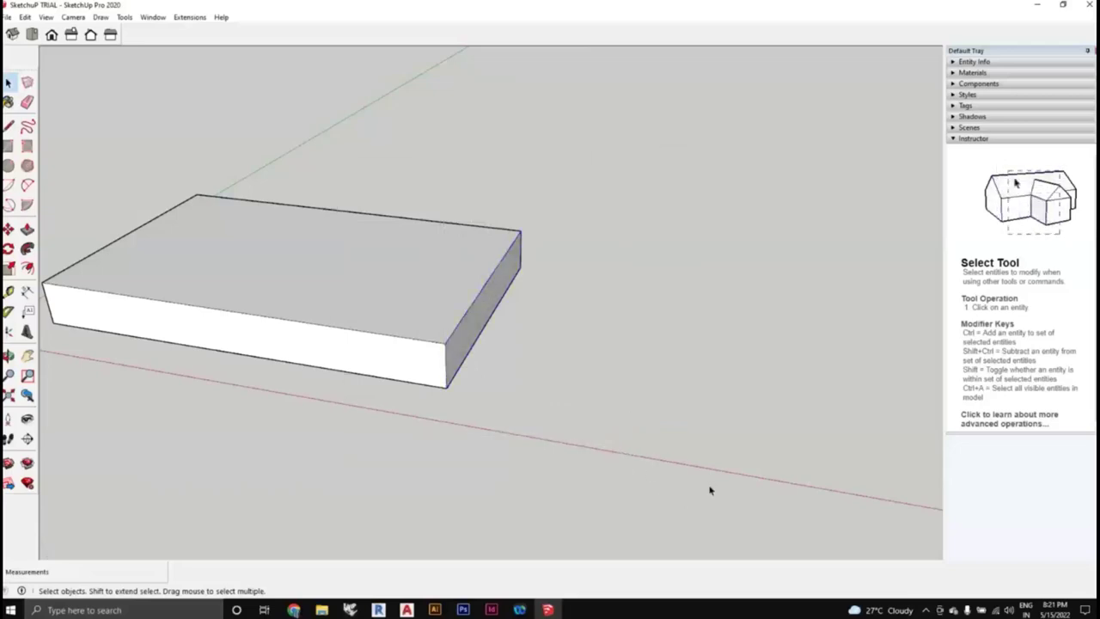
drag(709, 487, 385, 212)
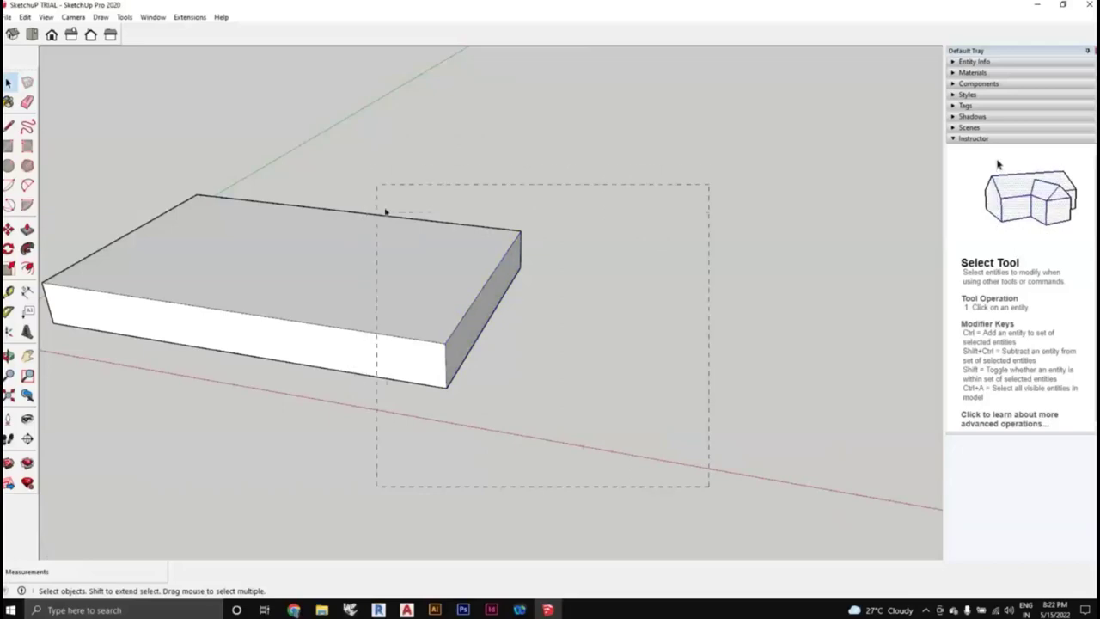
drag(408, 262, 366, 136)
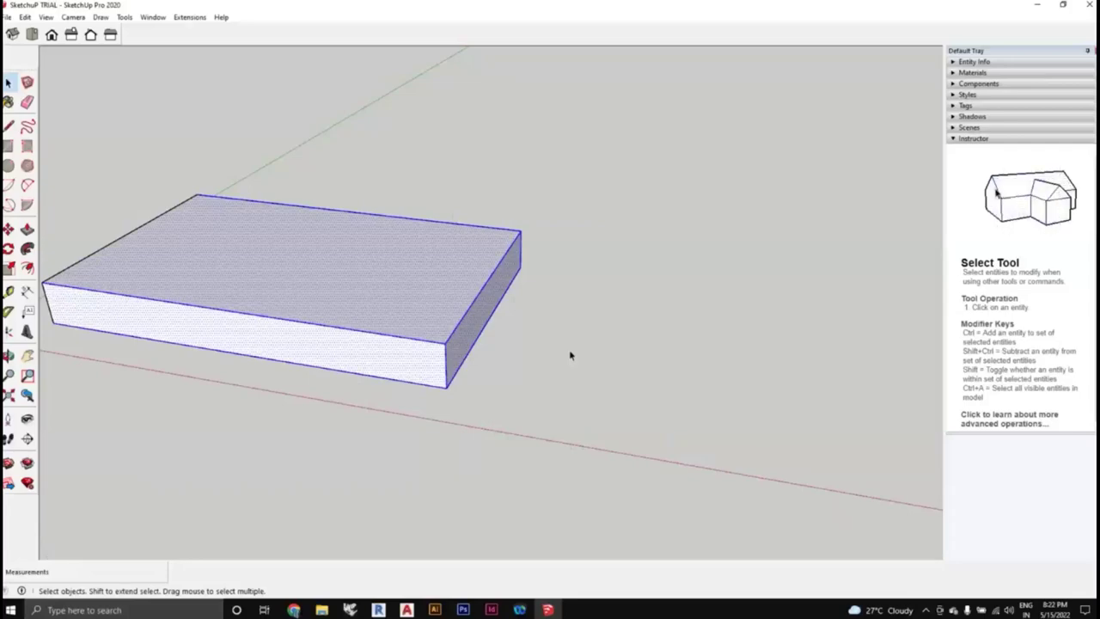
Select the entire connected block and delete it
scroll(570, 355, down, 2)
mouse_move(572, 355)
middle_down()
mouse_move(606, 384)
mouse_move(584, 373)
middle_up()
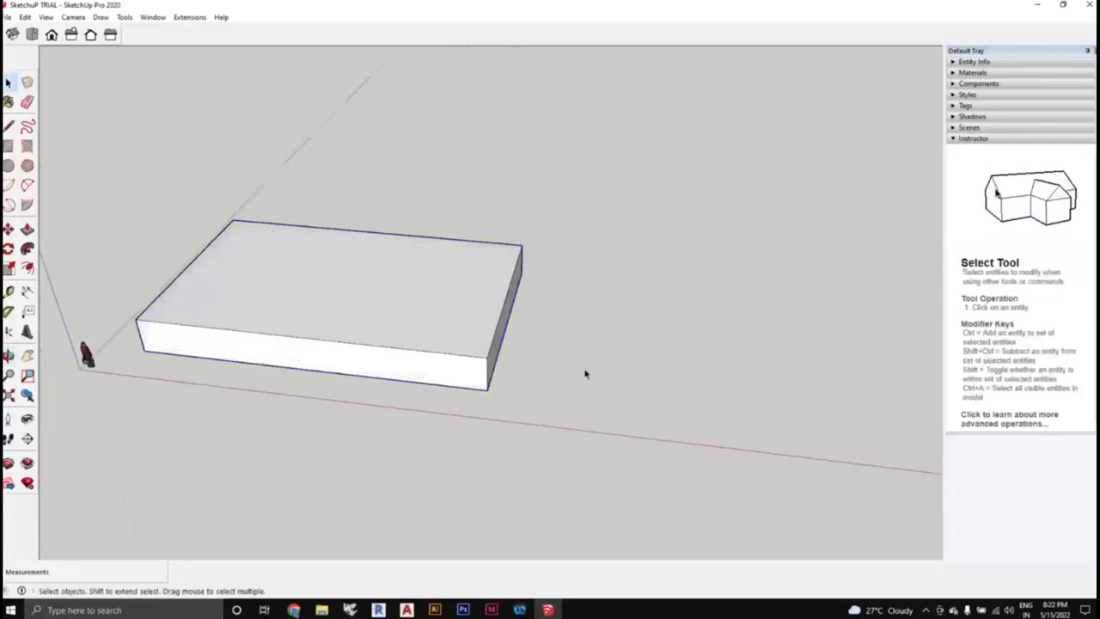
triple_click(411, 335)
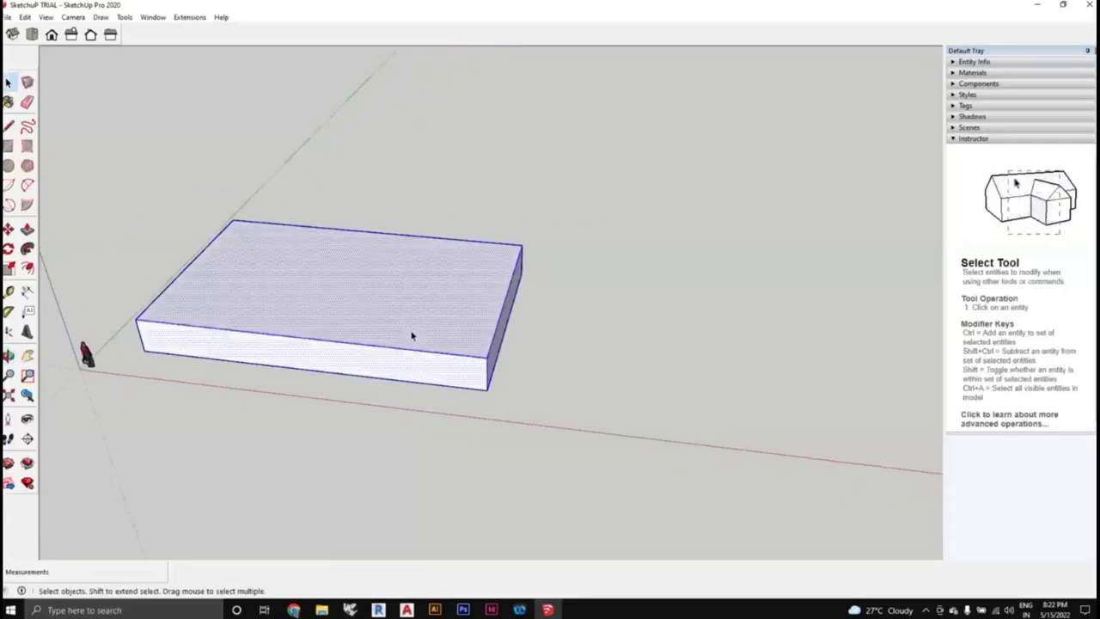
key(Delete)
Activate the Line tool and examine the red, green and blue axis directions around the origin
mouse_move(407, 332)
middle_down()
mouse_move(260, 304)
mouse_move(370, 307)
middle_up()
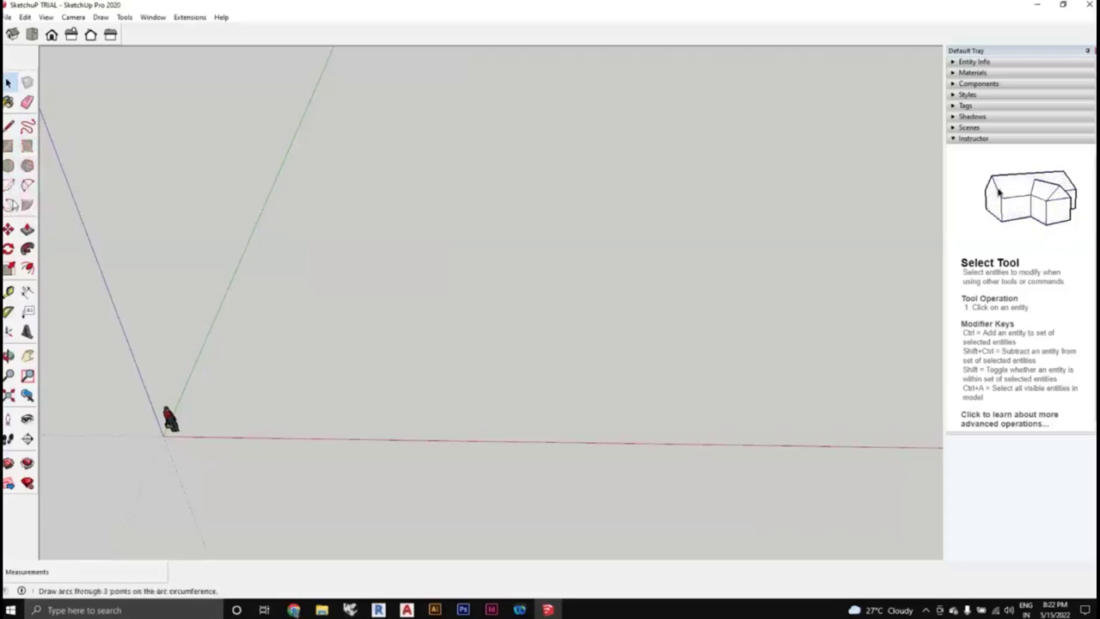
middle_drag(359, 359, 346, 341)
key(l)
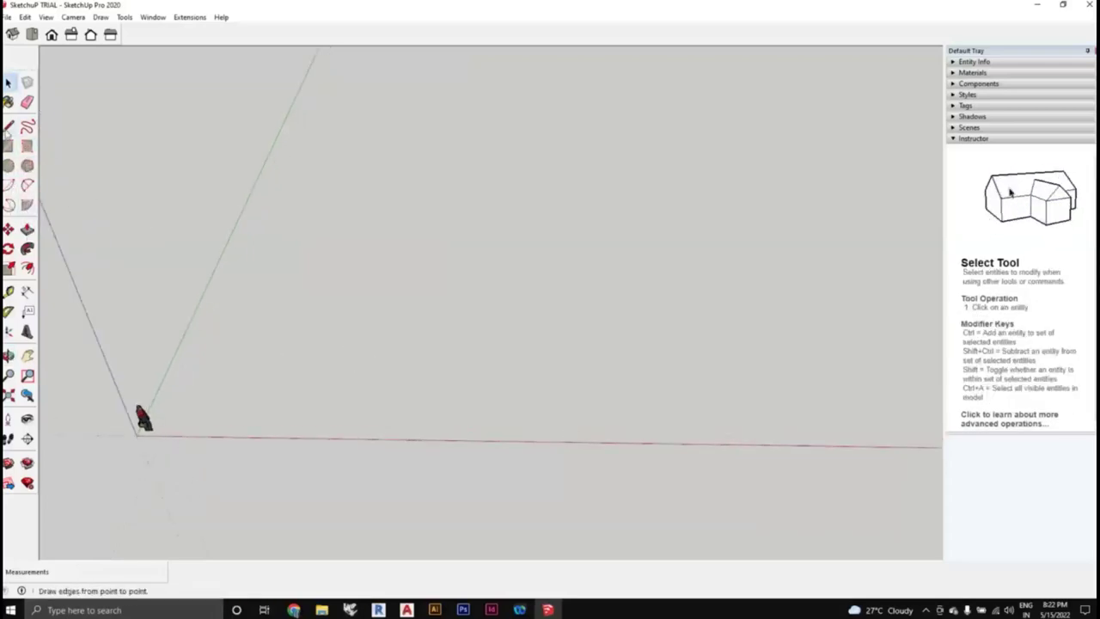
mouse_move(342, 379)
middle_down()
mouse_move(309, 348)
mouse_move(279, 353)
middle_up()
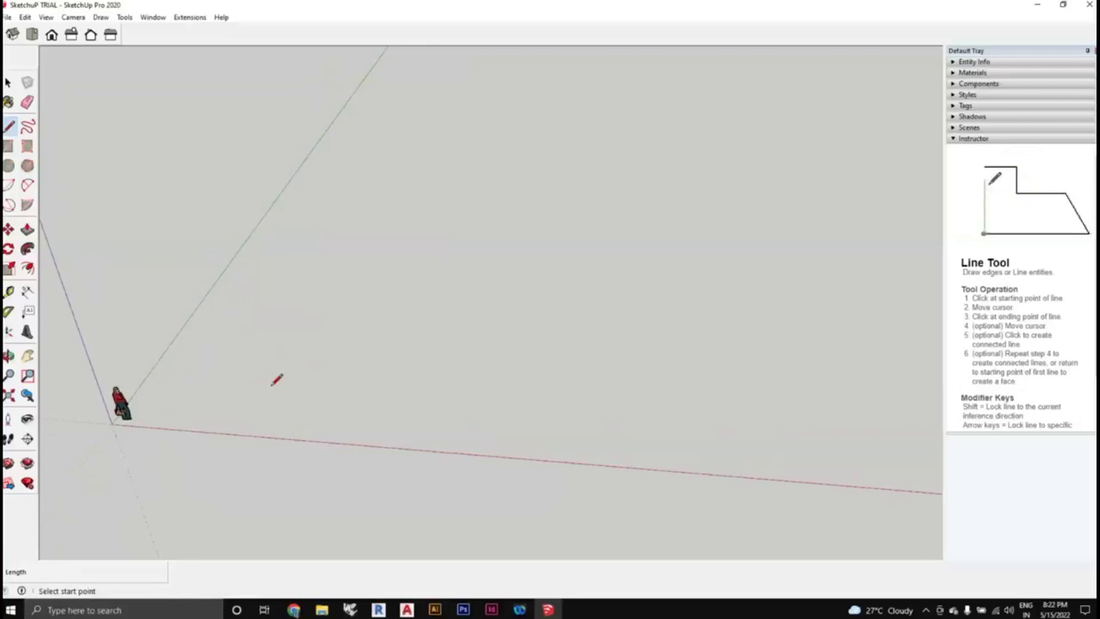
middle_drag(325, 387, 294, 334)
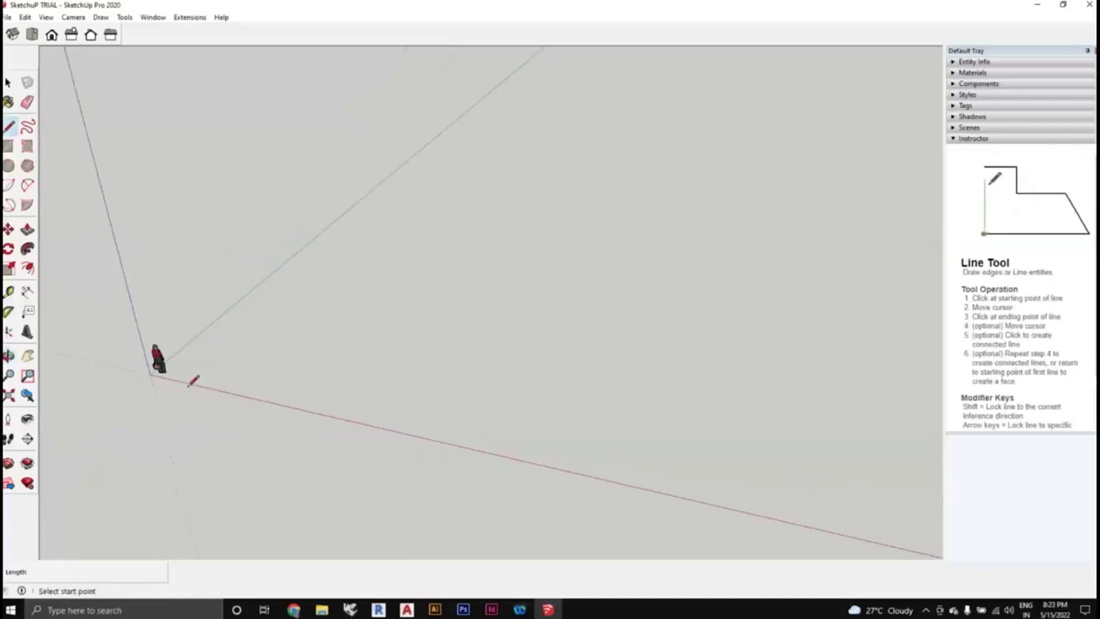
middle_drag(192, 380, 344, 421)
middle_drag(418, 437, 386, 433)
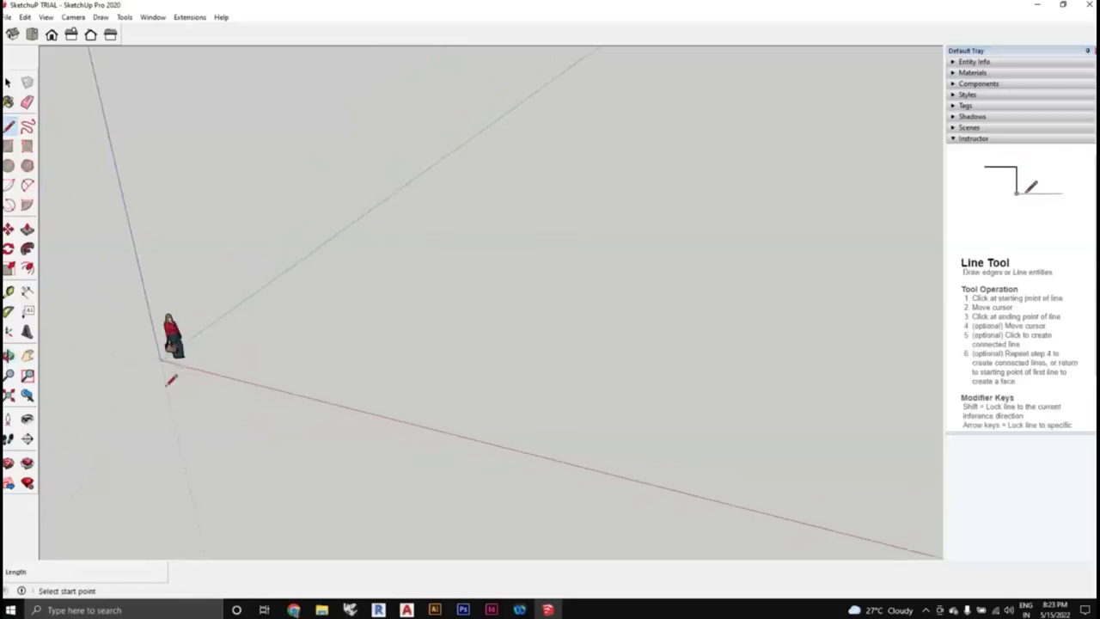
scroll(162, 357, up, 3)
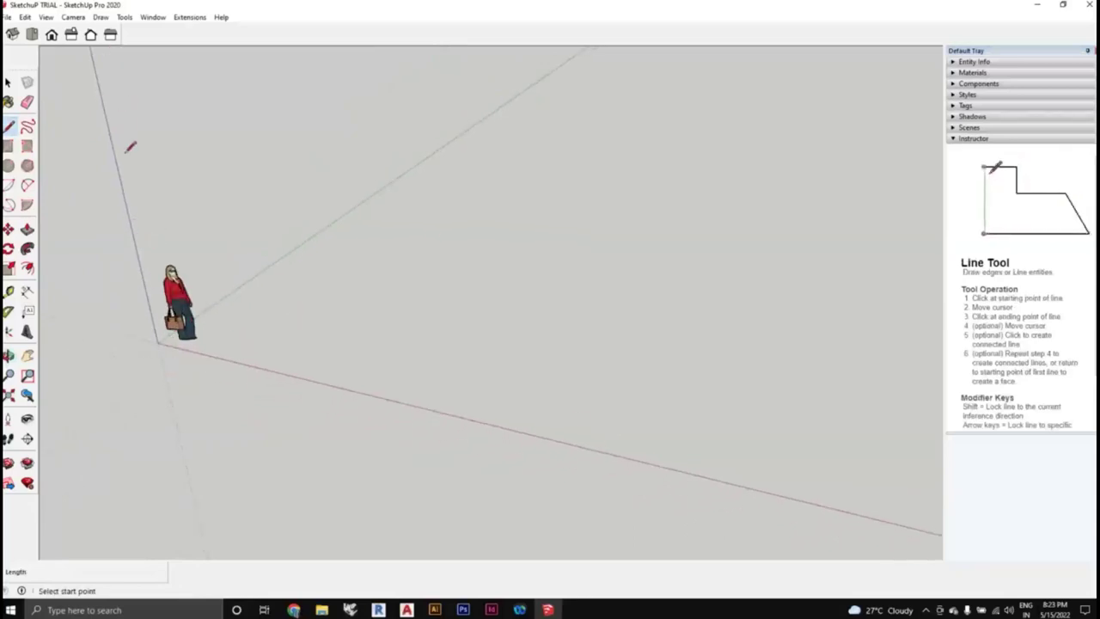
middle_drag(204, 386, 217, 365)
middle_drag(343, 153, 226, 287)
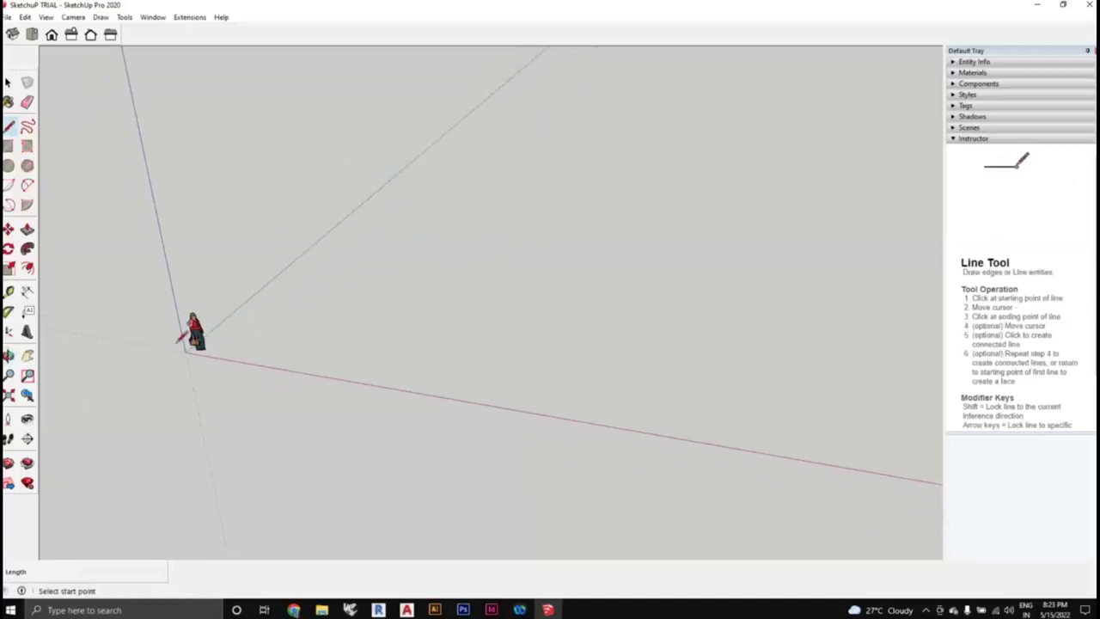
middle_drag(177, 276, 403, 367)
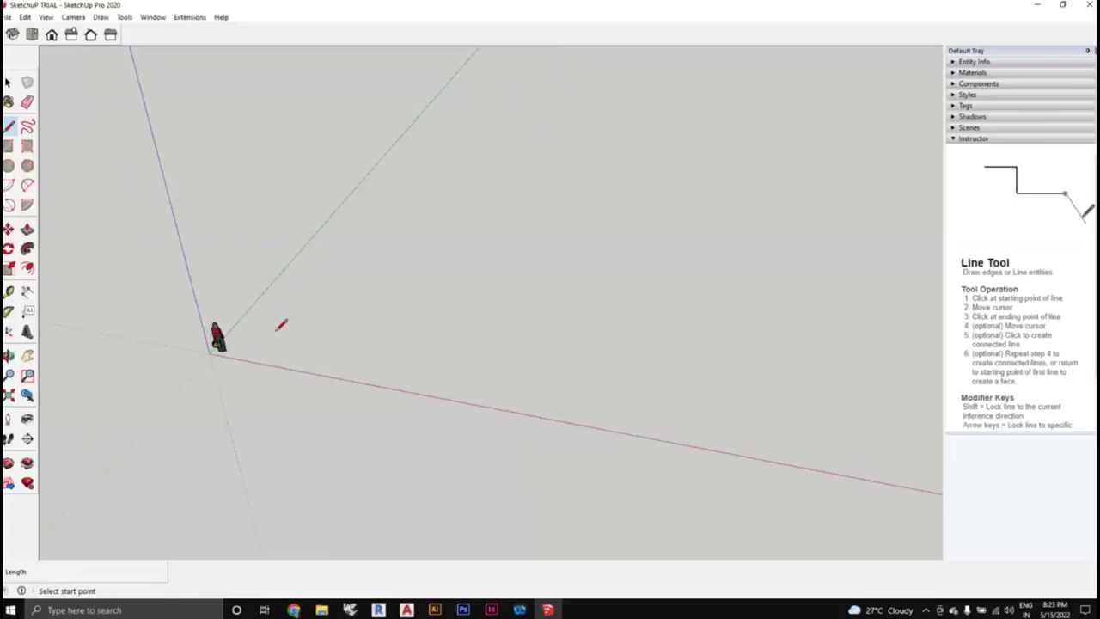
Start a line beside the origin and try stretching it parallel to the red axis, vertically along blue, and off-axis
click(333, 319)
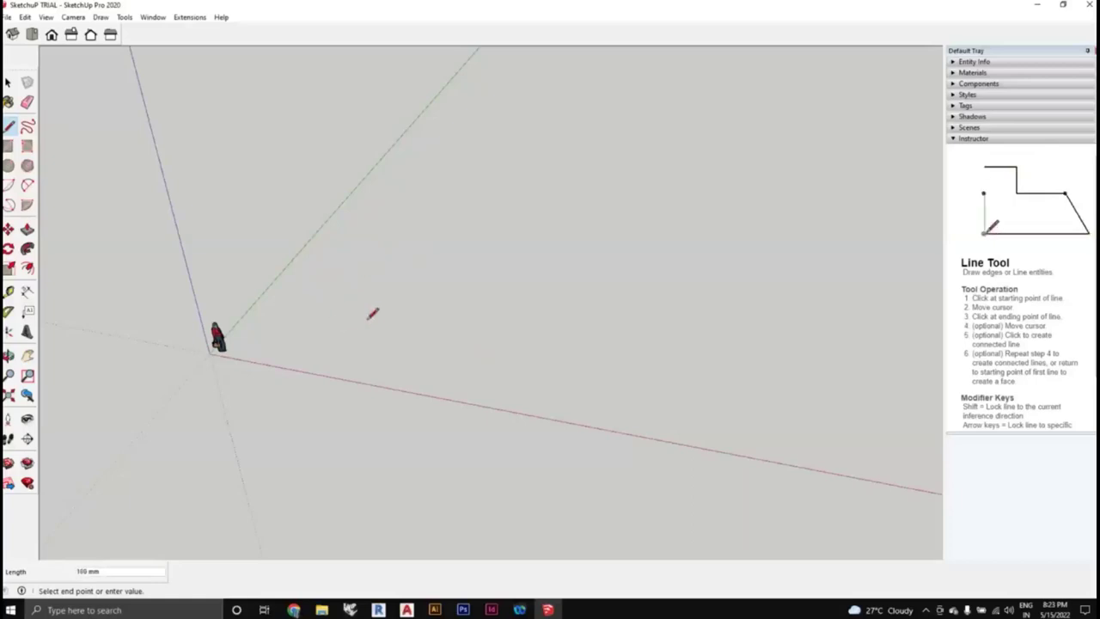
click(333, 318)
click(333, 318)
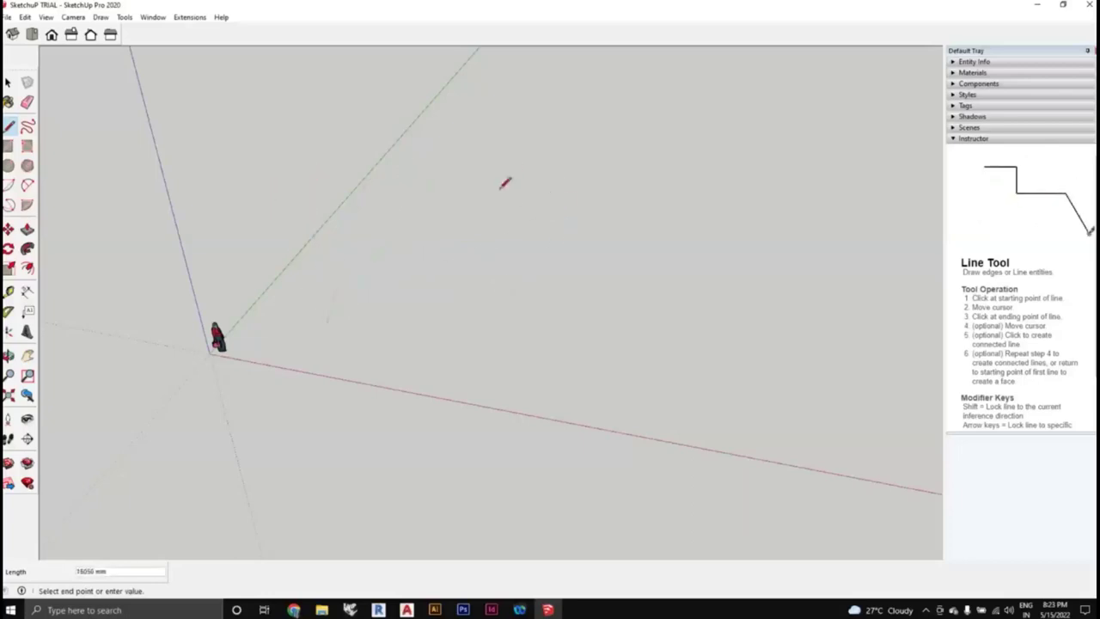
middle_drag(490, 234, 415, 241)
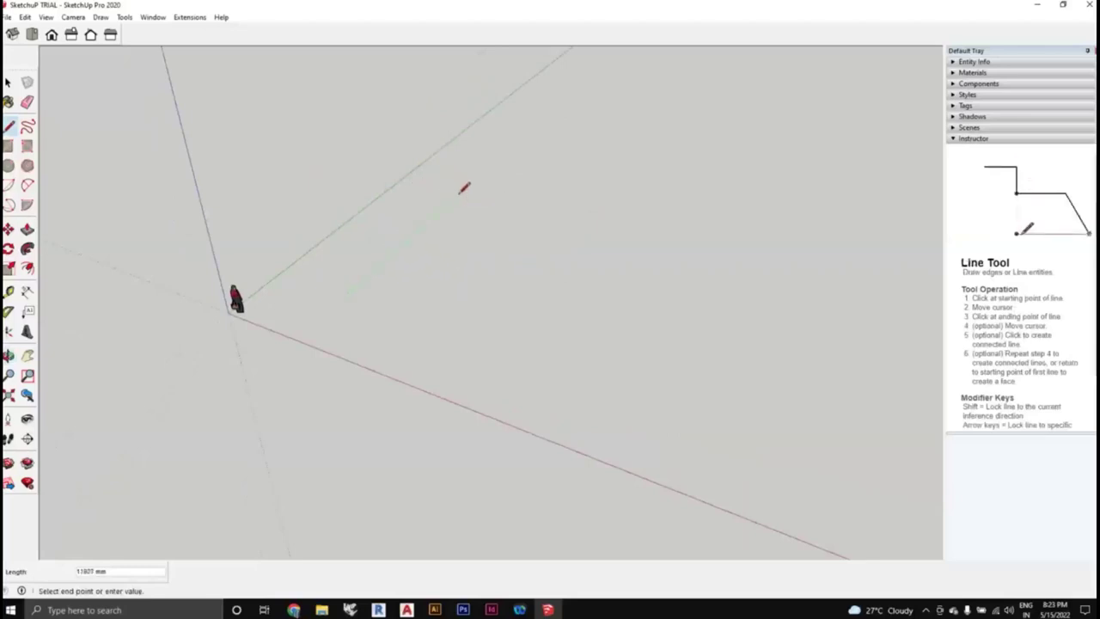
scroll(464, 187, up, 3)
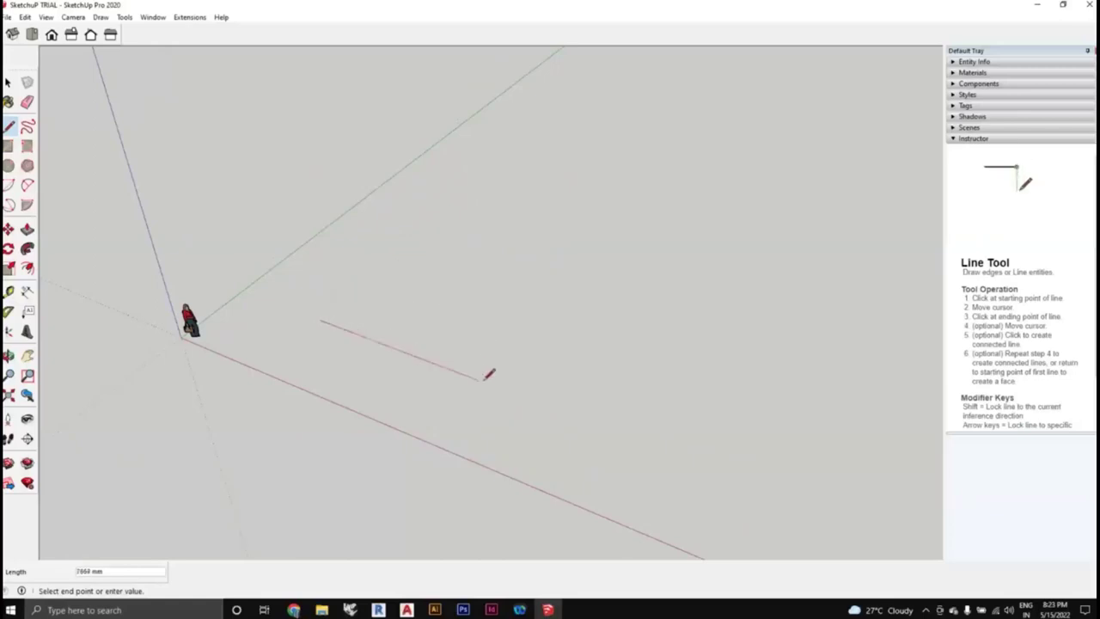
scroll(490, 380, down, 3)
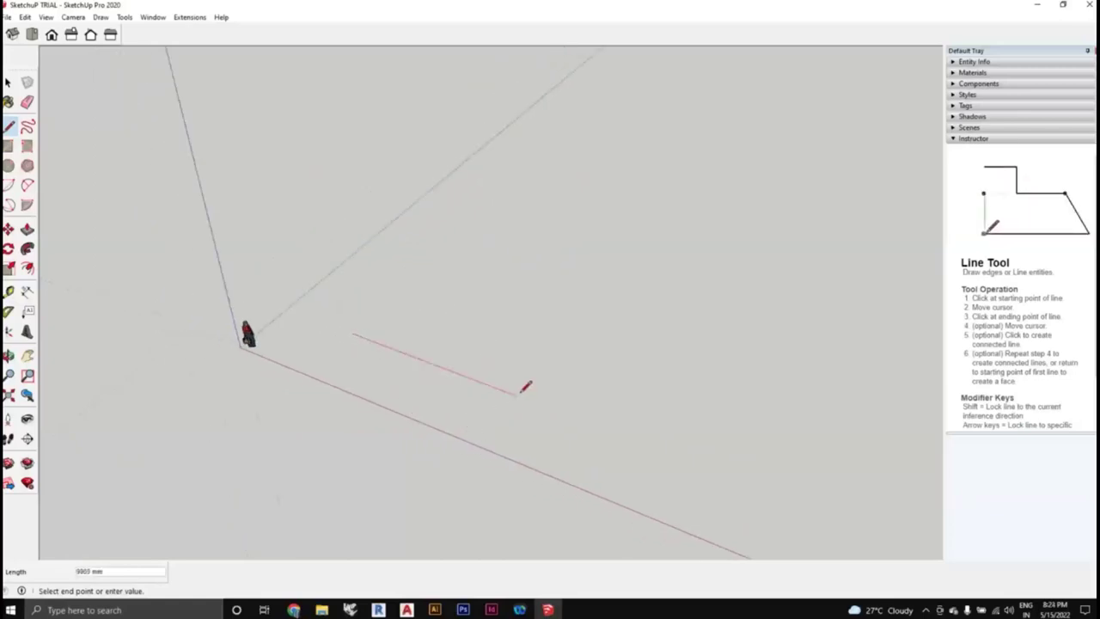
mouse_move(344, 215)
middle_down()
mouse_move(313, 186)
mouse_move(342, 183)
middle_up()
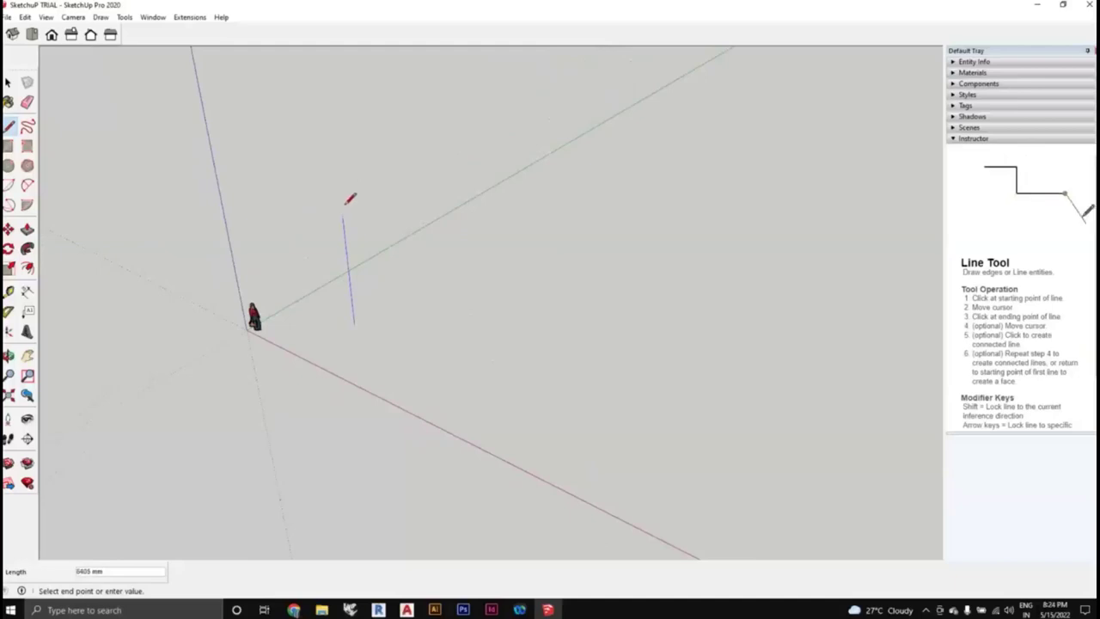
mouse_move(352, 184)
middle_down()
mouse_move(368, 263)
mouse_move(378, 260)
middle_up()
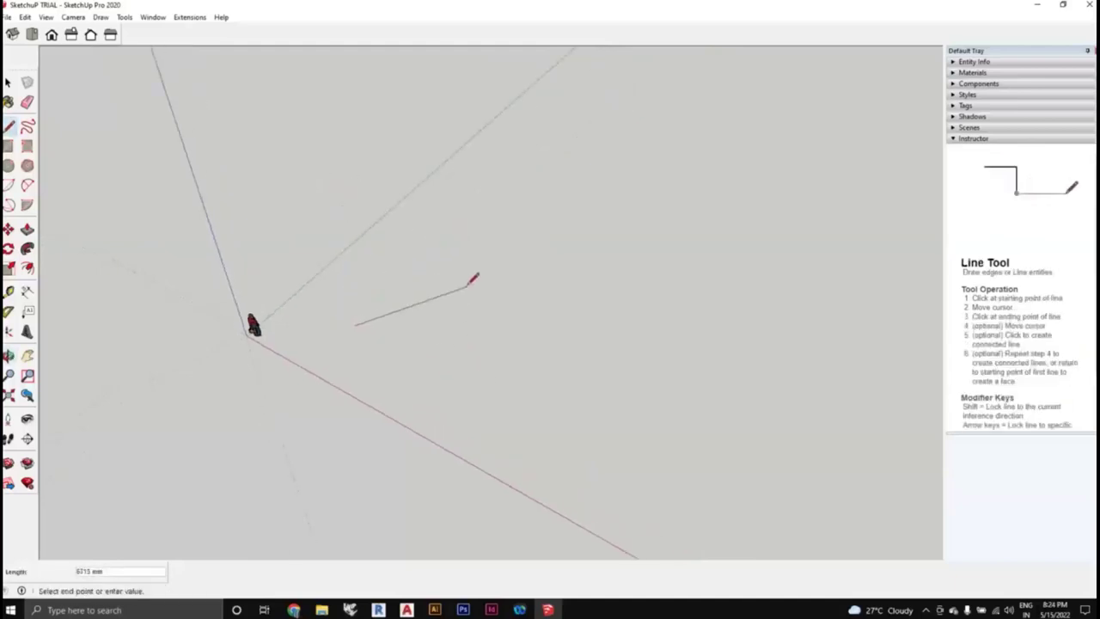
Lock the started line's direction to the green, red and blue axes in turn
key(o)
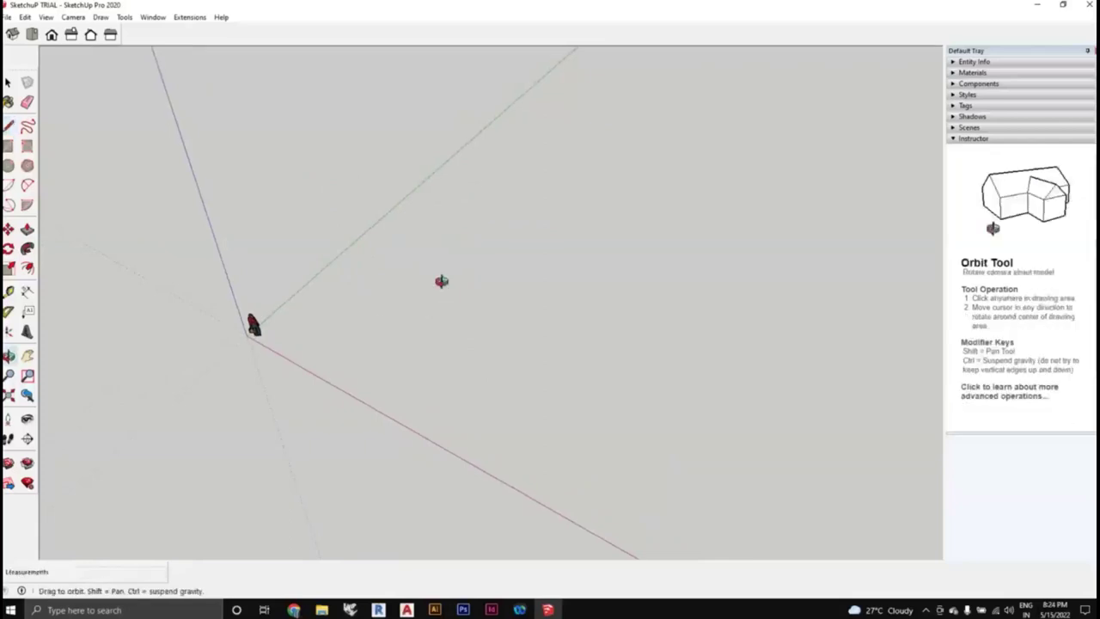
middle_drag(441, 281, 441, 258)
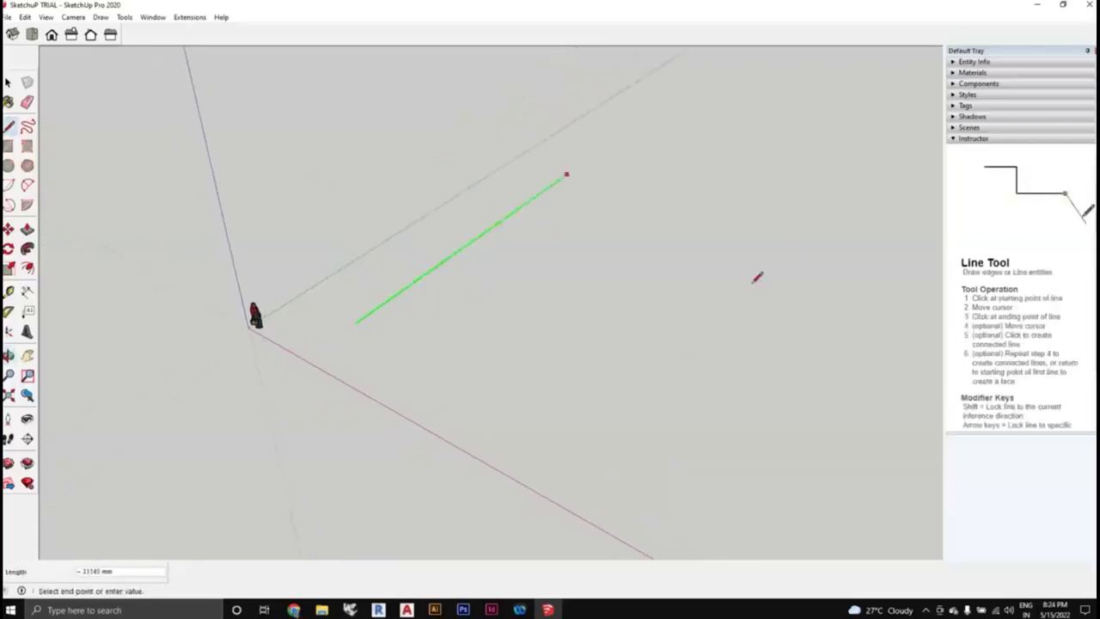
mouse_move(825, 277)
middle_down()
mouse_move(687, 350)
mouse_move(697, 352)
mouse_move(697, 312)
mouse_move(699, 322)
middle_up()
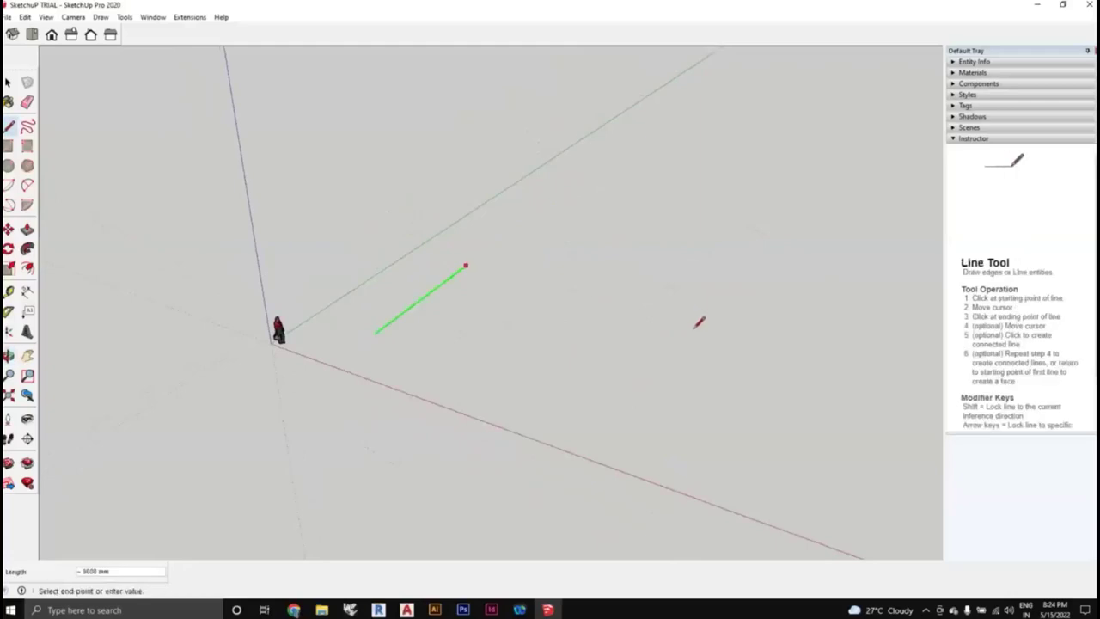
key(Right)
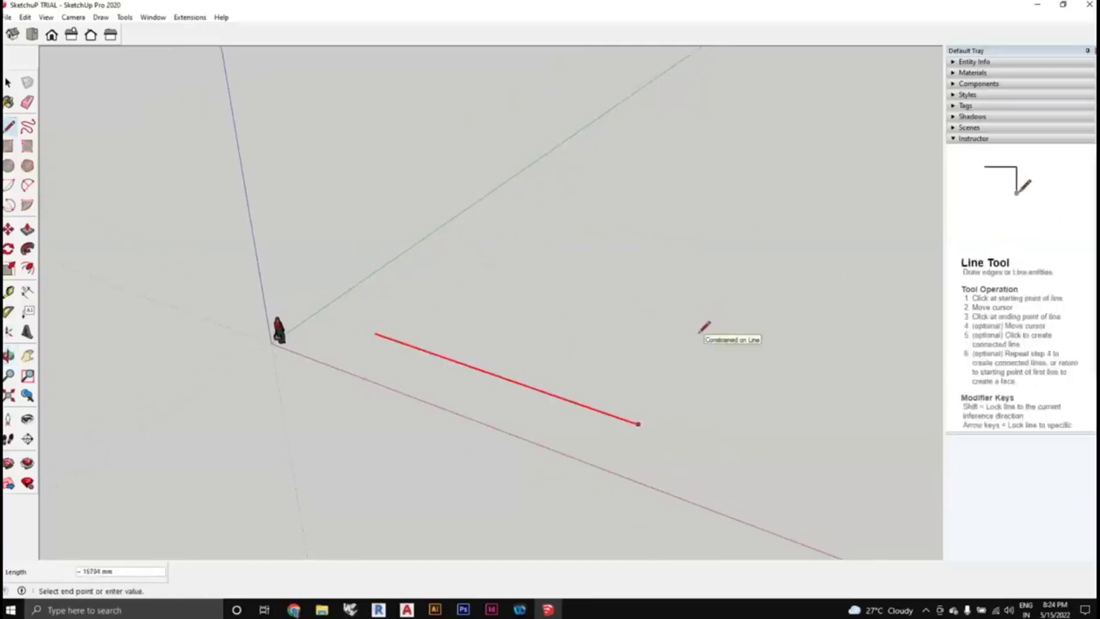
key(Up)
middle_drag(344, 336, 445, 96)
middle_drag(483, 153, 396, 287)
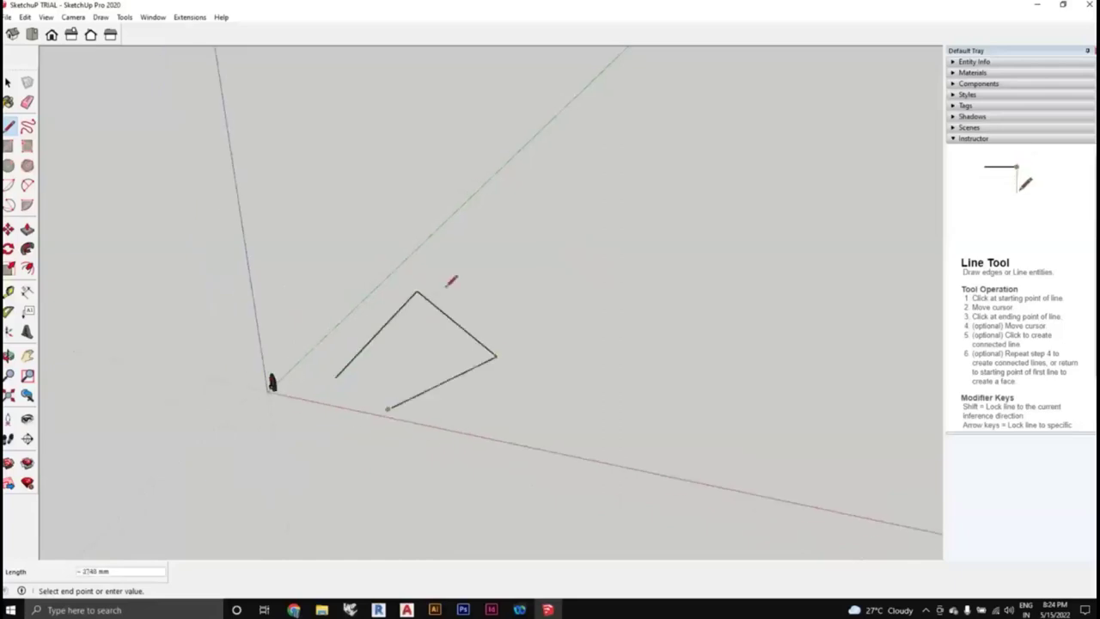
Extend the chain of connected lines freely with several more segments in arbitrary directions
click(417, 293)
click(442, 226)
click(569, 314)
mouse_move(570, 315)
middle_down()
mouse_move(542, 184)
mouse_move(522, 530)
middle_up()
click(393, 521)
mouse_move(392, 521)
middle_down()
mouse_move(381, 142)
mouse_move(655, 246)
mouse_move(666, 295)
mouse_move(198, 330)
mouse_move(375, 341)
mouse_move(641, 284)
mouse_move(474, 441)
mouse_move(485, 379)
mouse_move(508, 397)
mouse_move(438, 355)
middle_up()
click(381, 143)
Undo all the freely drawn line segments
key(ctrl+z)
key(ctrl+z)
key(ctrl+z)
key(ctrl+z)
key(ctrl+z)
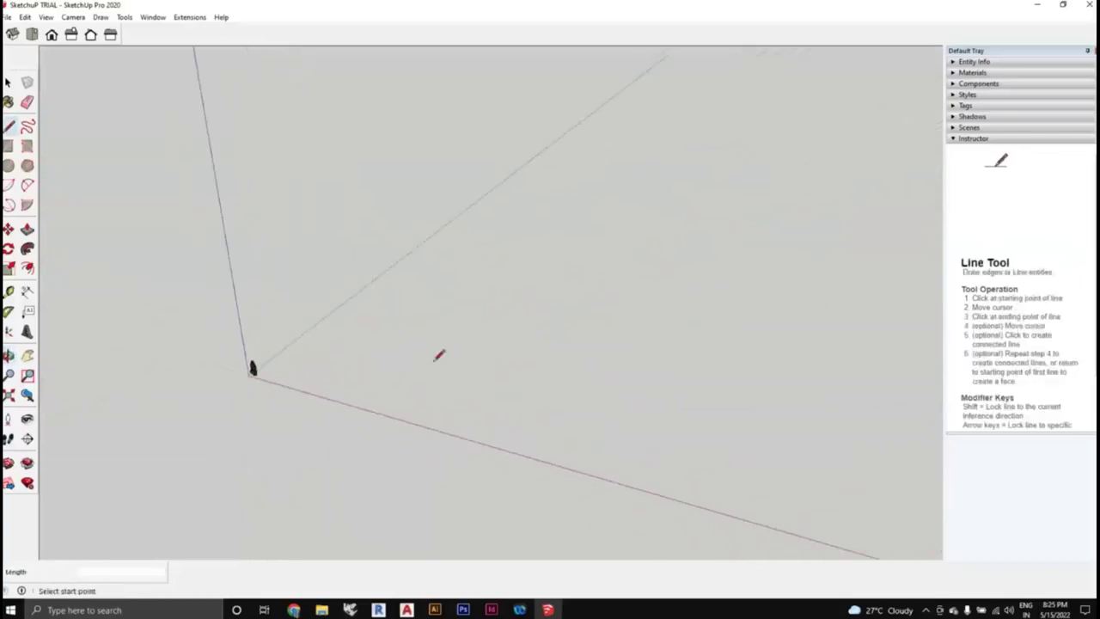
Draw a 3000 mm line parallel to the red axis, starting beside the origin
middle_drag(362, 353, 330, 361)
click(329, 369)
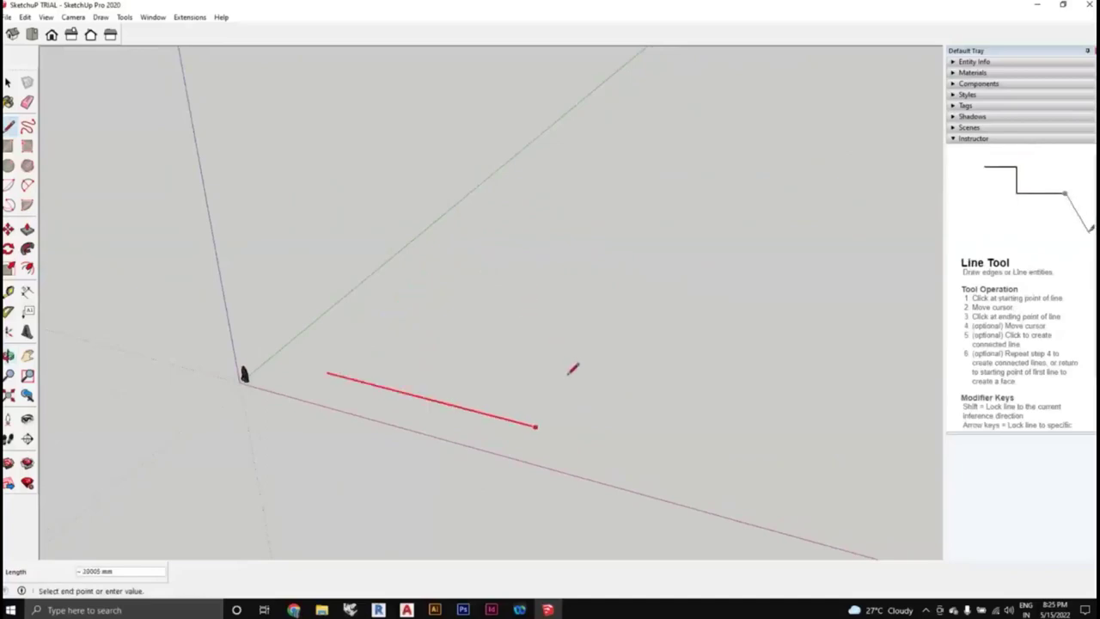
key(shift)
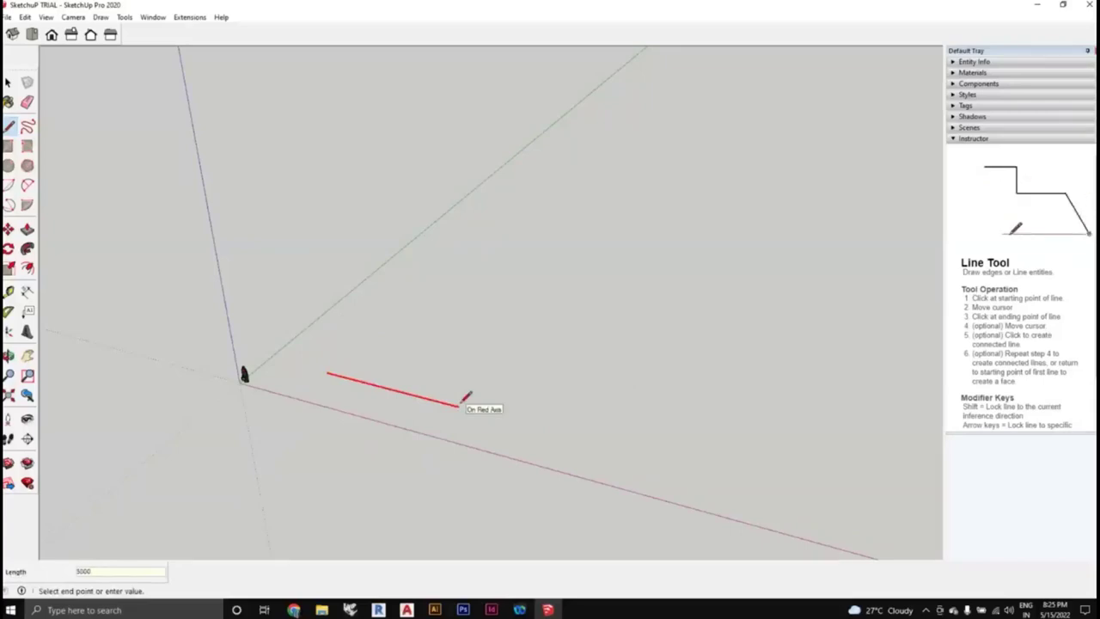
key(Return)
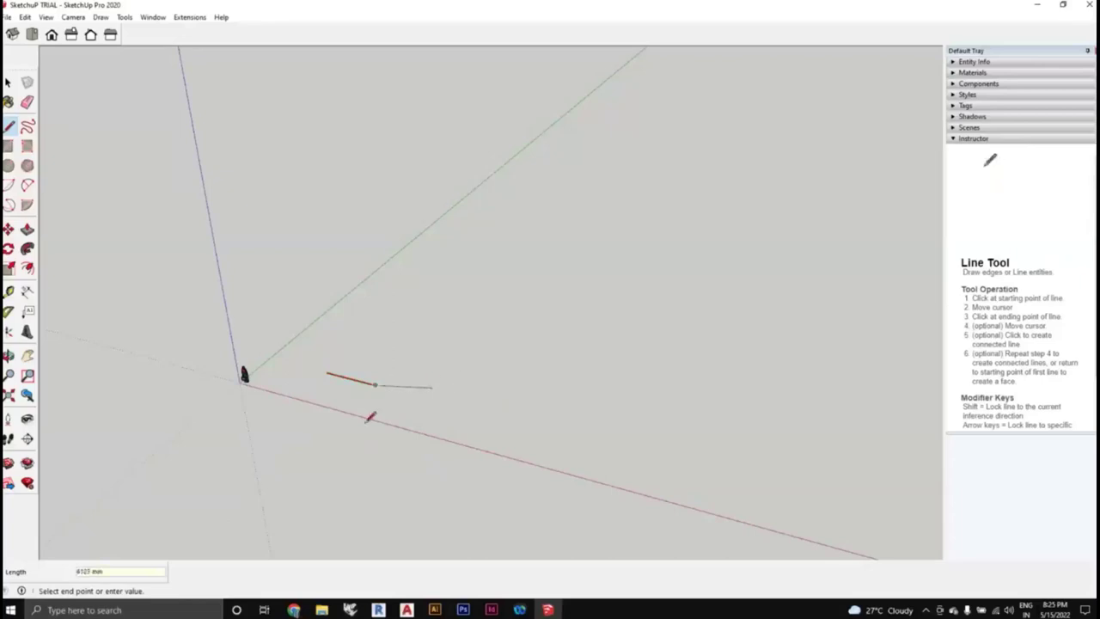
Continue from the line's end with a second segment of exact length locked to the green axis
scroll(327, 378, down, 3)
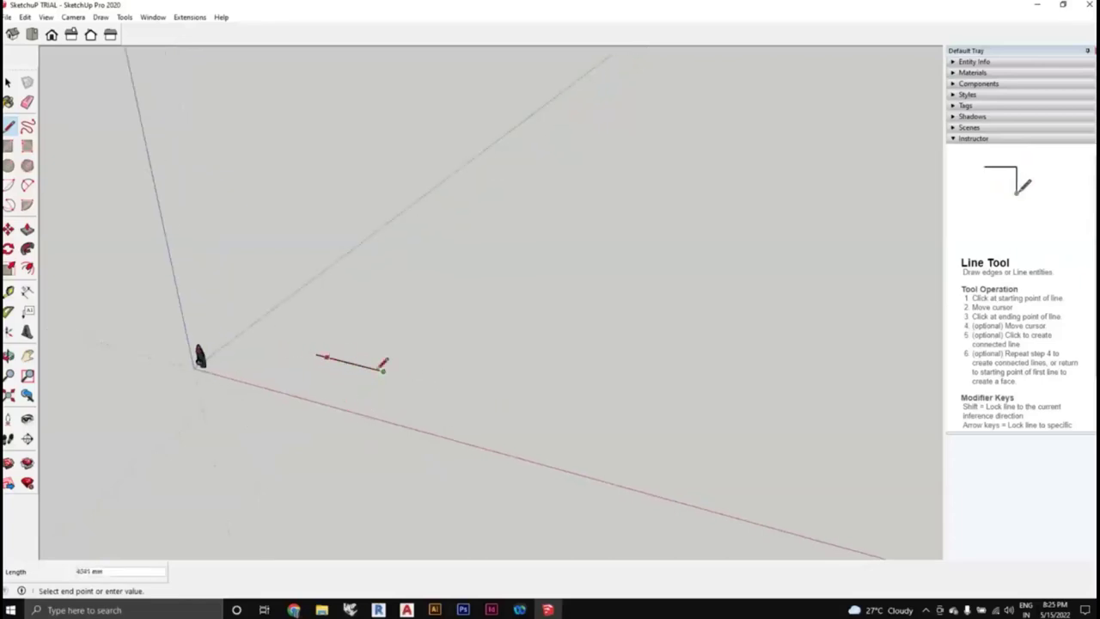
mouse_move(441, 321)
middle_down()
mouse_move(435, 380)
mouse_move(413, 352)
mouse_move(438, 305)
middle_up()
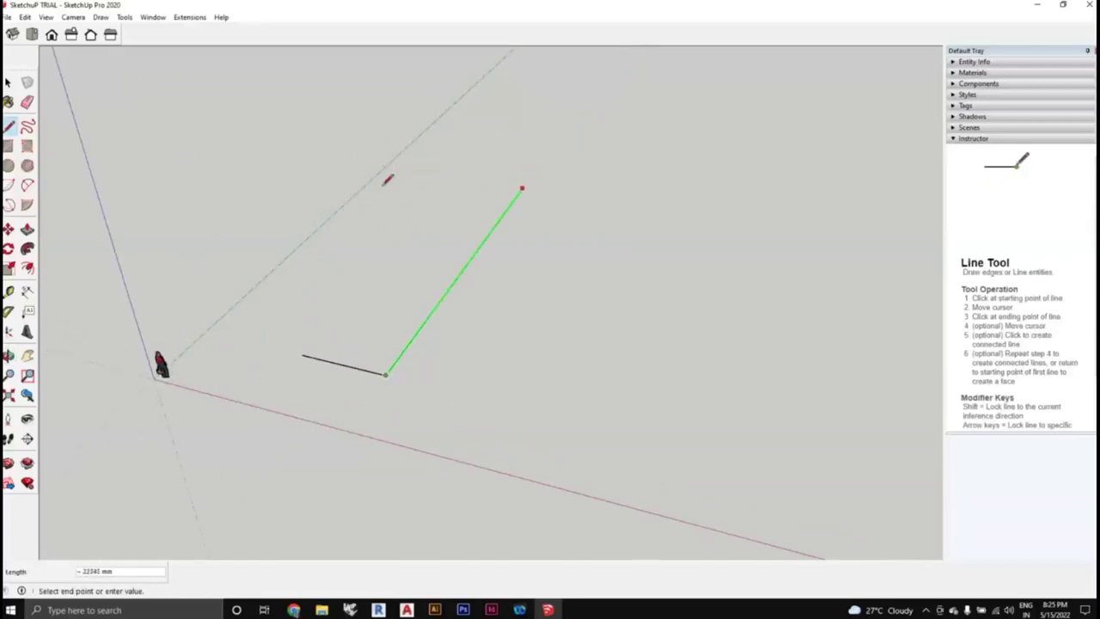
scroll(378, 219, down, 2)
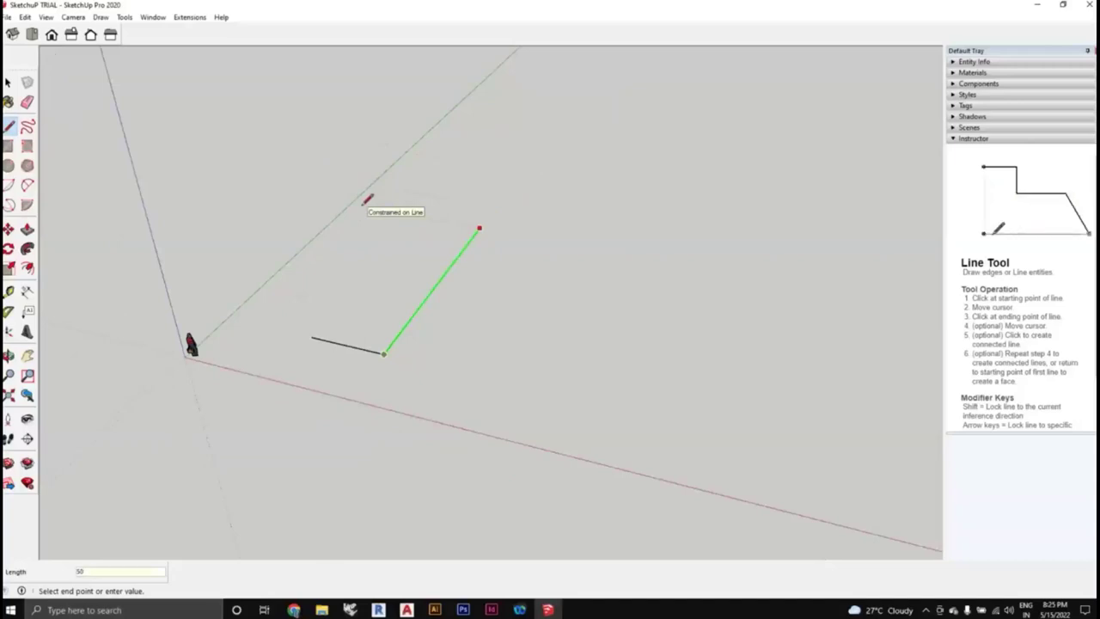
key(Return)
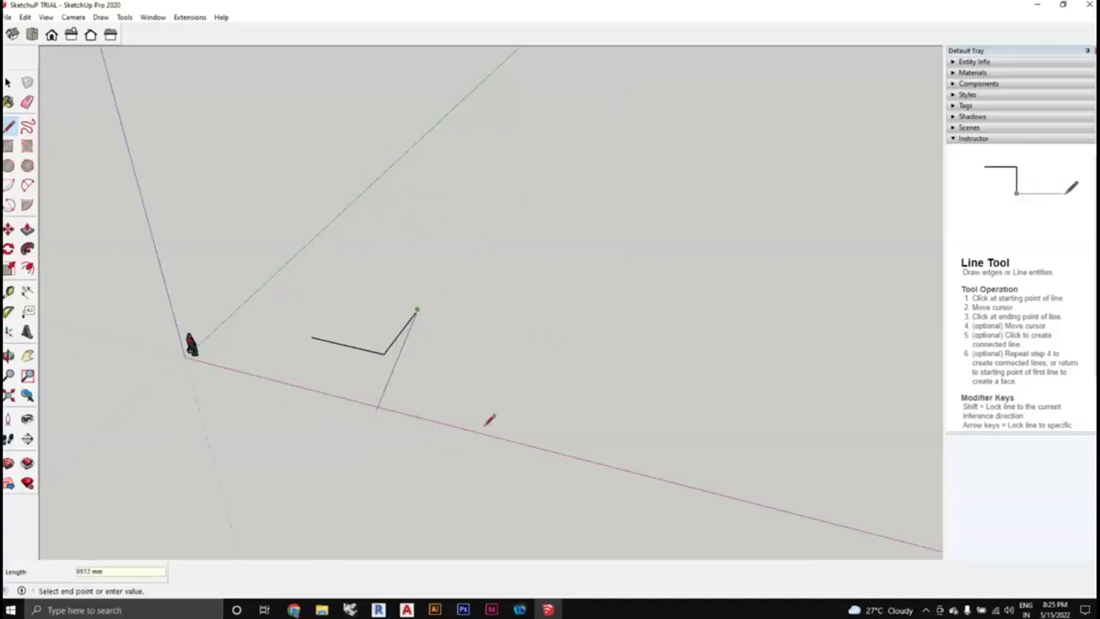
Add a vertical segment of exact length up from the second line's end and finish the chain
middle_drag(498, 351, 417, 191)
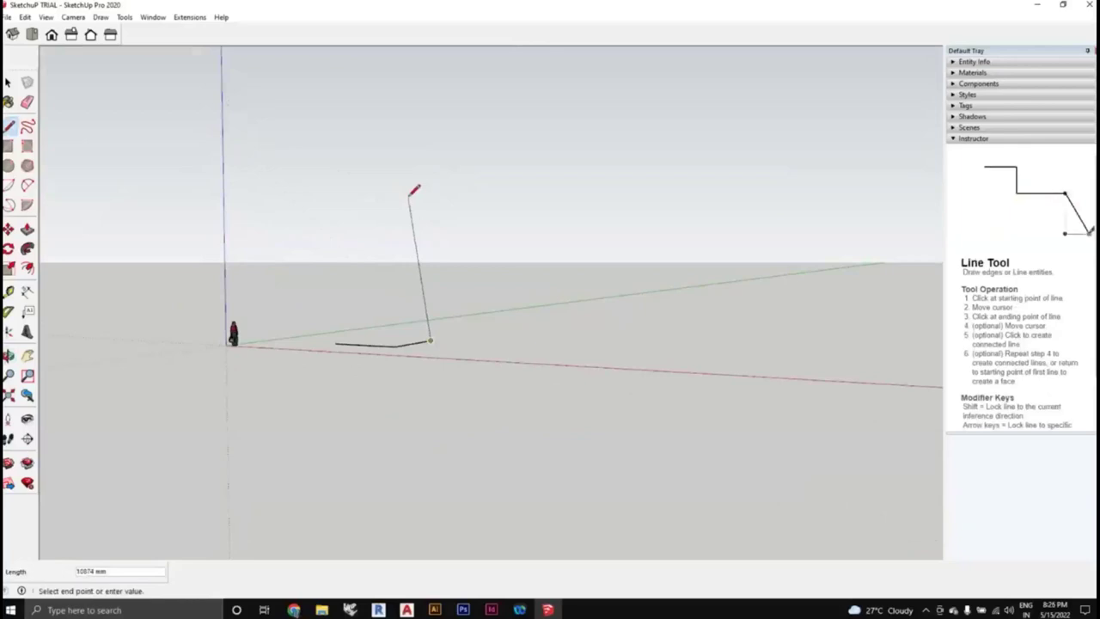
text(00)
key(Return)
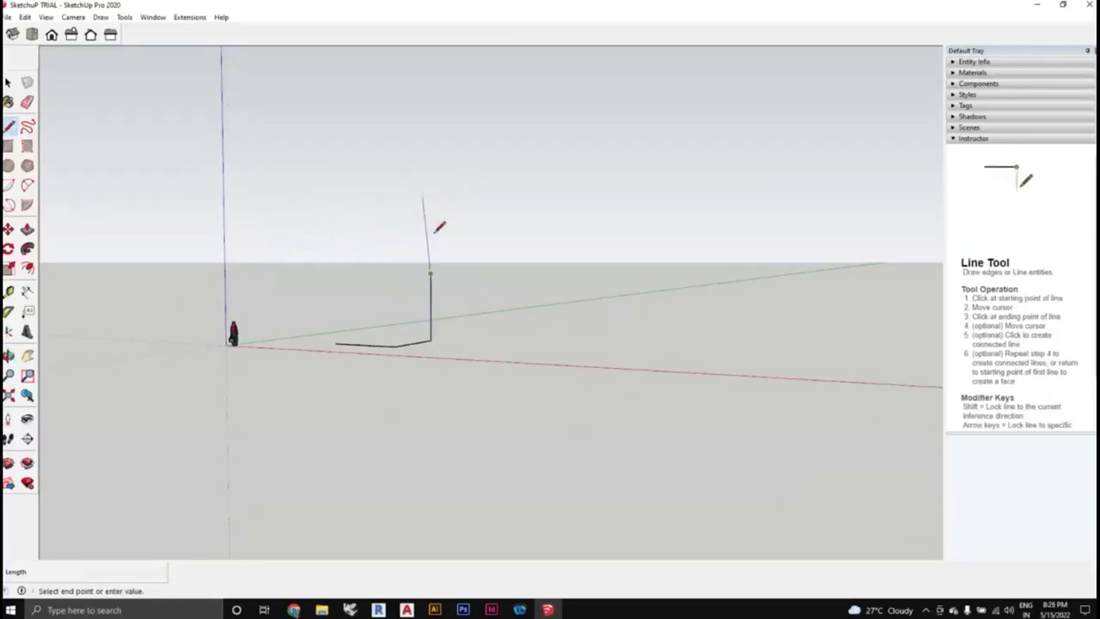
middle_drag(439, 226, 452, 386)
key(Escape)
Select all three connected lines and delete them
middle_drag(441, 318, 203, 260)
click(7, 83)
middle_drag(370, 370, 443, 403)
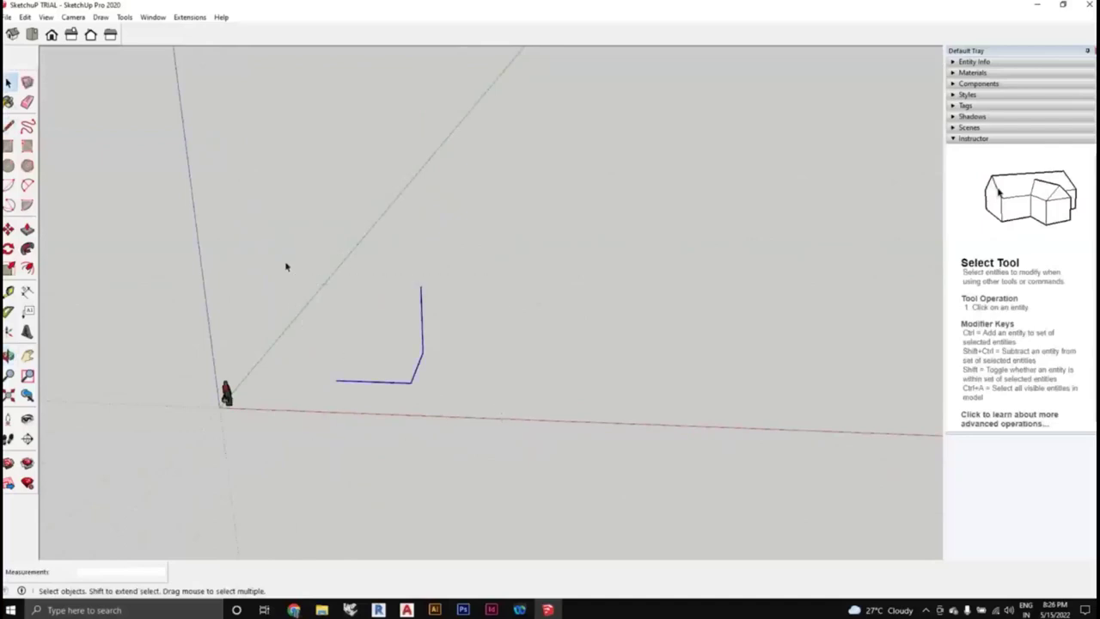
middle_drag(287, 266, 370, 307)
key(Delete)
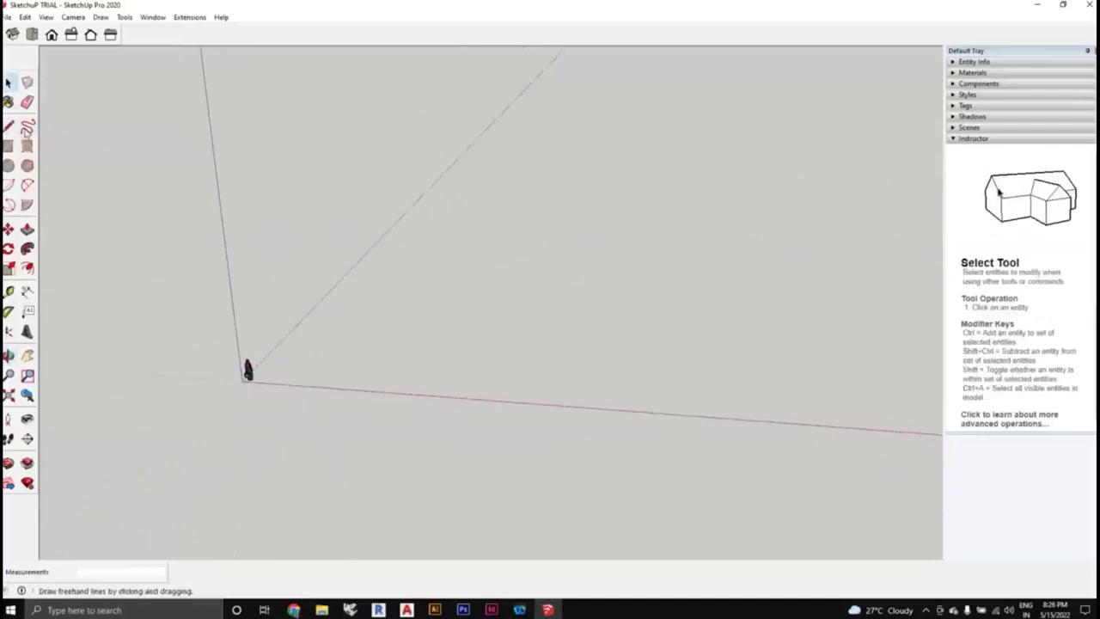
Sketch a looping, self-crossing Freehand shape near the red axis and a separate open wavy curve around its far side
click(27, 128)
mouse_move(246, 246)
middle_down()
mouse_move(412, 334)
mouse_move(346, 389)
middle_up()
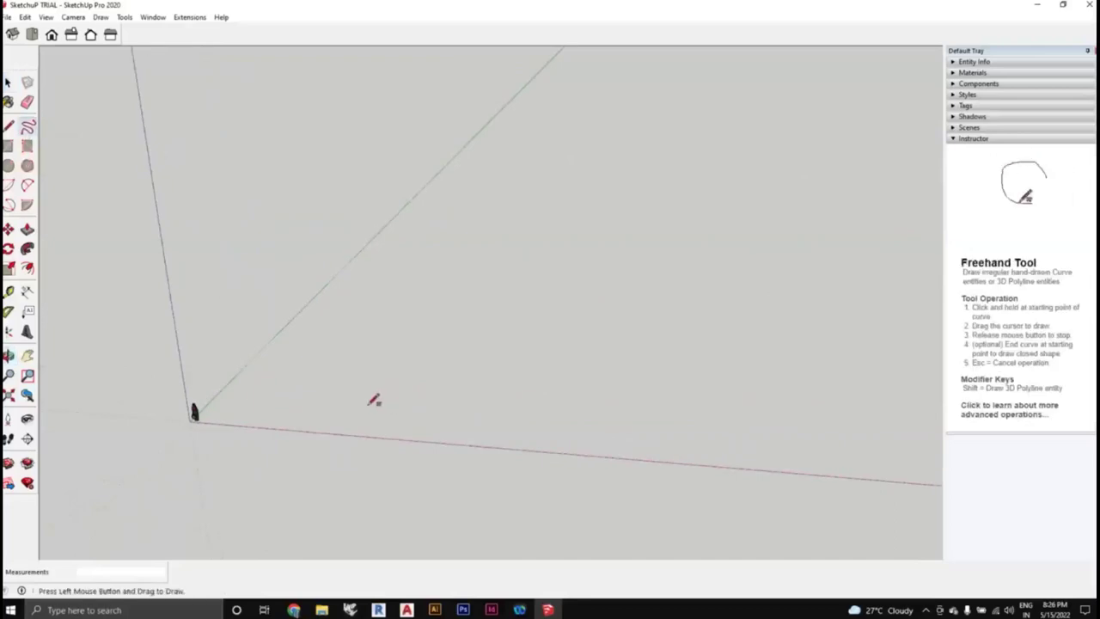
mouse_move(355, 373)
middle_down()
mouse_move(353, 396)
mouse_move(369, 386)
mouse_move(358, 420)
mouse_move(325, 404)
middle_up()
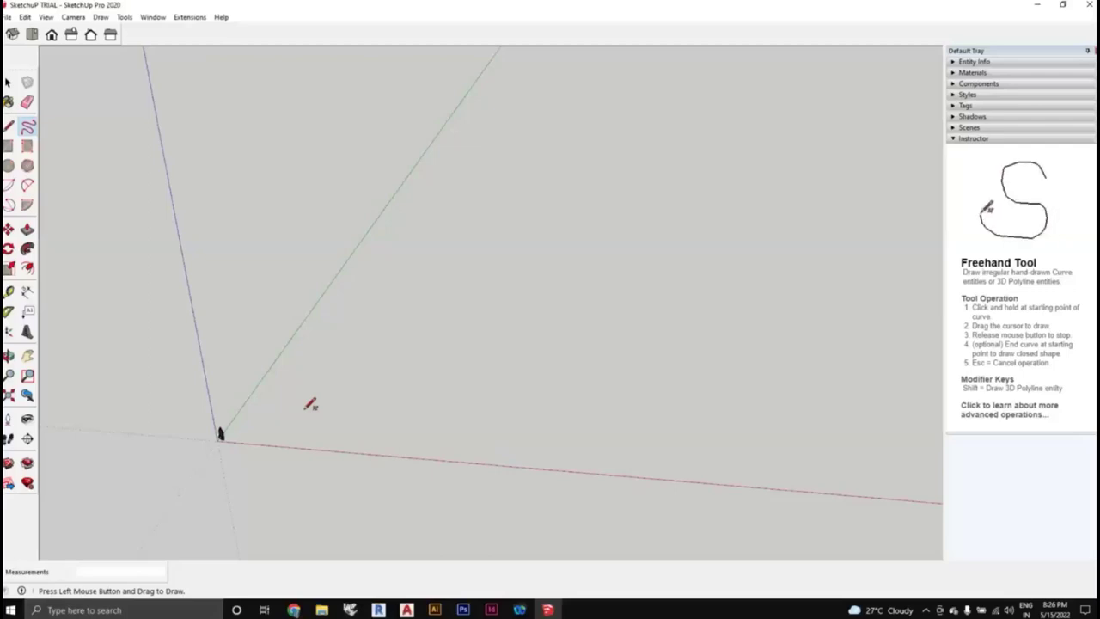
mouse_move(483, 434)
mouse_down()
mouse_move(477, 357)
mouse_move(319, 271)
mouse_move(556, 293)
mouse_move(782, 211)
mouse_move(447, 250)
mouse_move(582, 357)
mouse_move(766, 385)
mouse_move(449, 455)
mouse_move(315, 414)
mouse_up()
mouse_move(550, 427)
middle_down()
mouse_move(562, 427)
mouse_move(719, 192)
mouse_move(582, 345)
mouse_move(395, 515)
mouse_move(558, 358)
middle_up()
scroll(558, 358, down, 3)
mouse_move(617, 243)
mouse_down()
mouse_move(777, 251)
mouse_move(832, 322)
mouse_move(703, 481)
mouse_move(682, 458)
mouse_up()
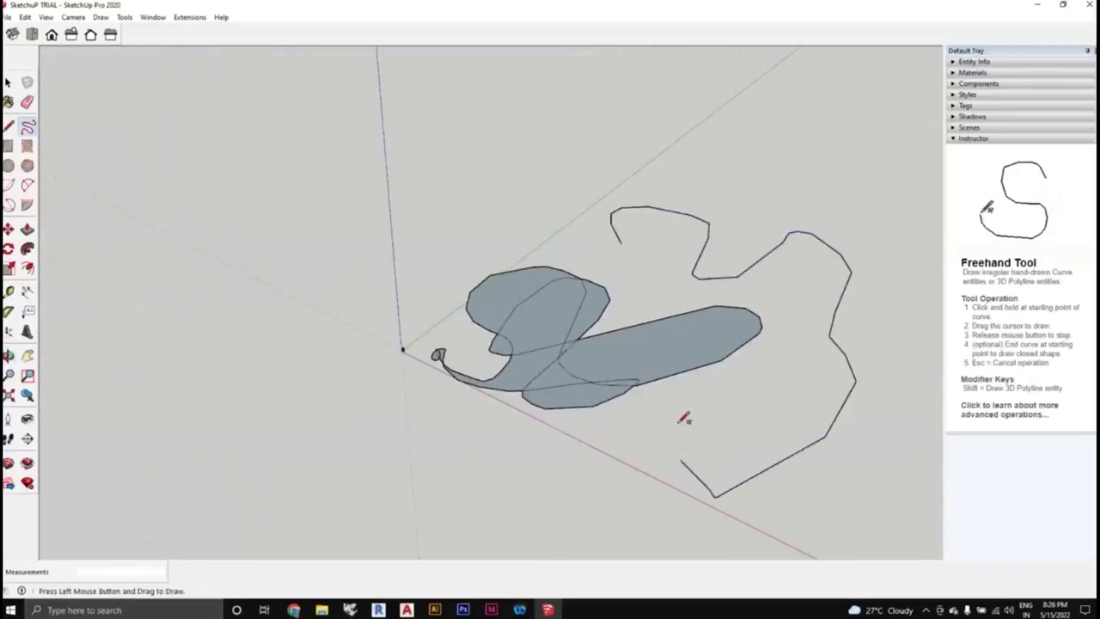
Undo both Freehand sketches so that only the axes and the origin figure remain in the model
key(ctrl+z)
key(ctrl+z)
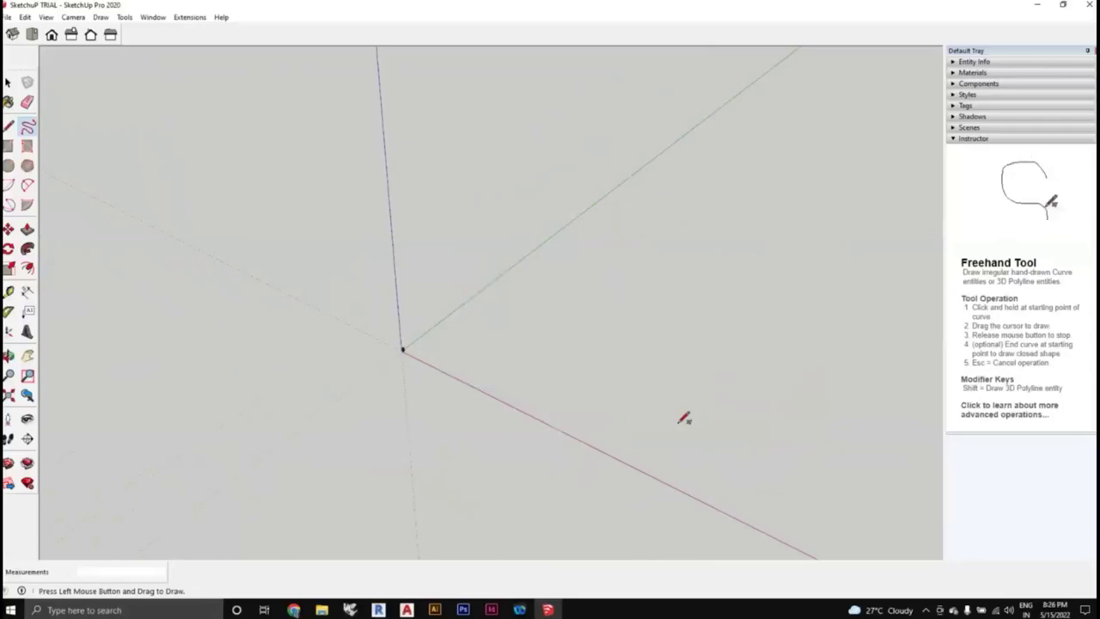
mouse_move(653, 381)
middle_down()
mouse_move(538, 410)
mouse_move(648, 378)
mouse_move(657, 391)
middle_up()
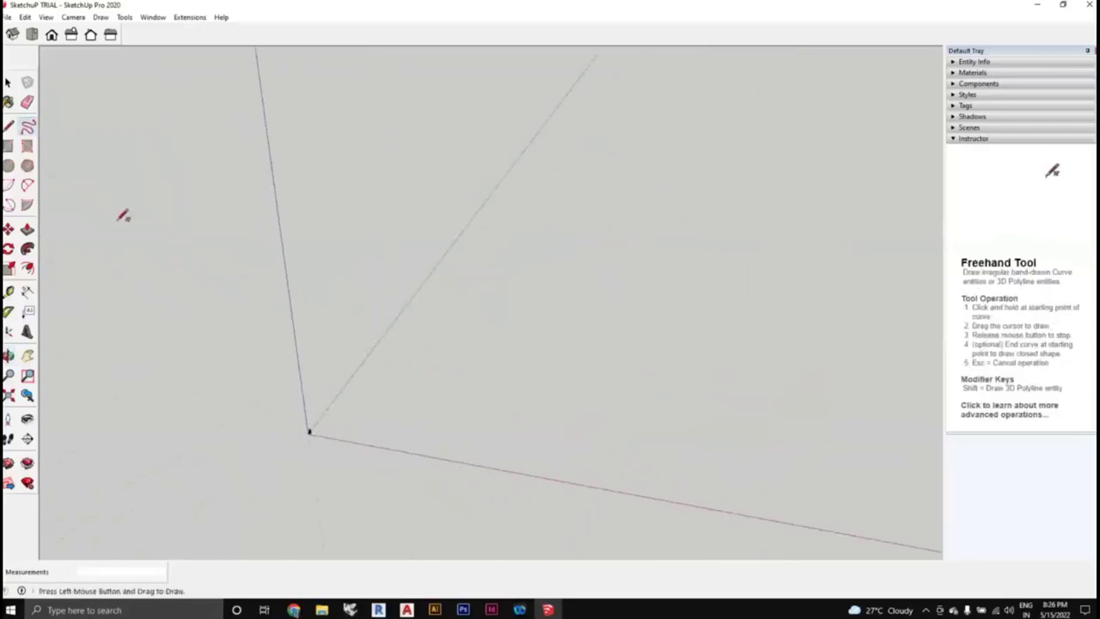
Start a rectangle with its first corner on the ground near the origin and constrain it to the blue-axis plane
click(8, 147)
middle_drag(490, 348, 362, 414)
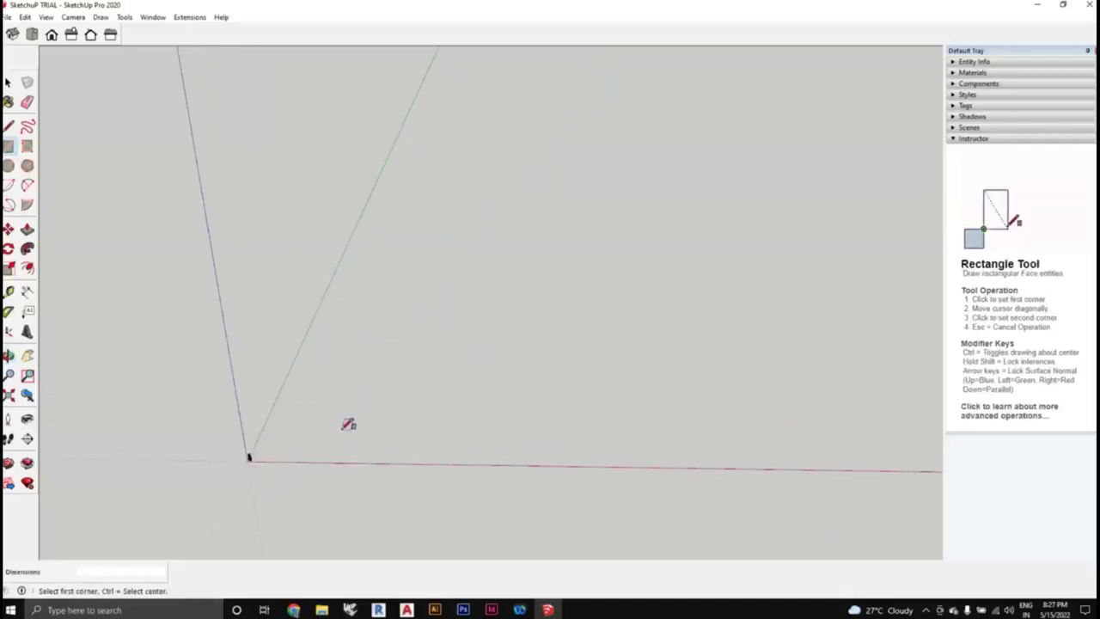
middle_drag(361, 410, 356, 432)
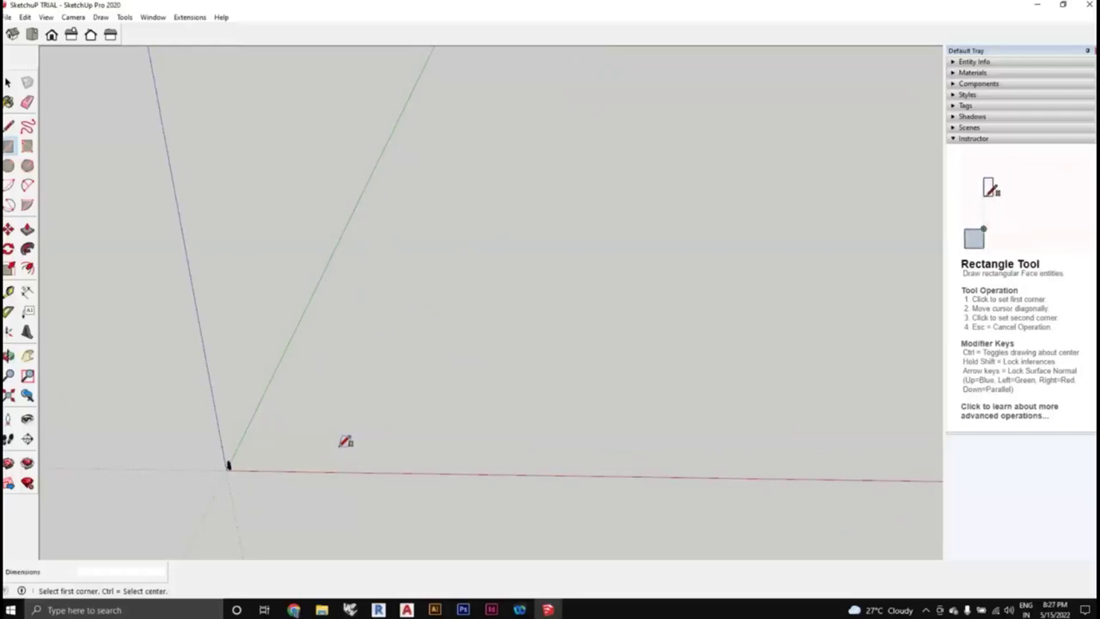
mouse_move(320, 442)
middle_down()
mouse_move(289, 450)
mouse_move(303, 435)
middle_up()
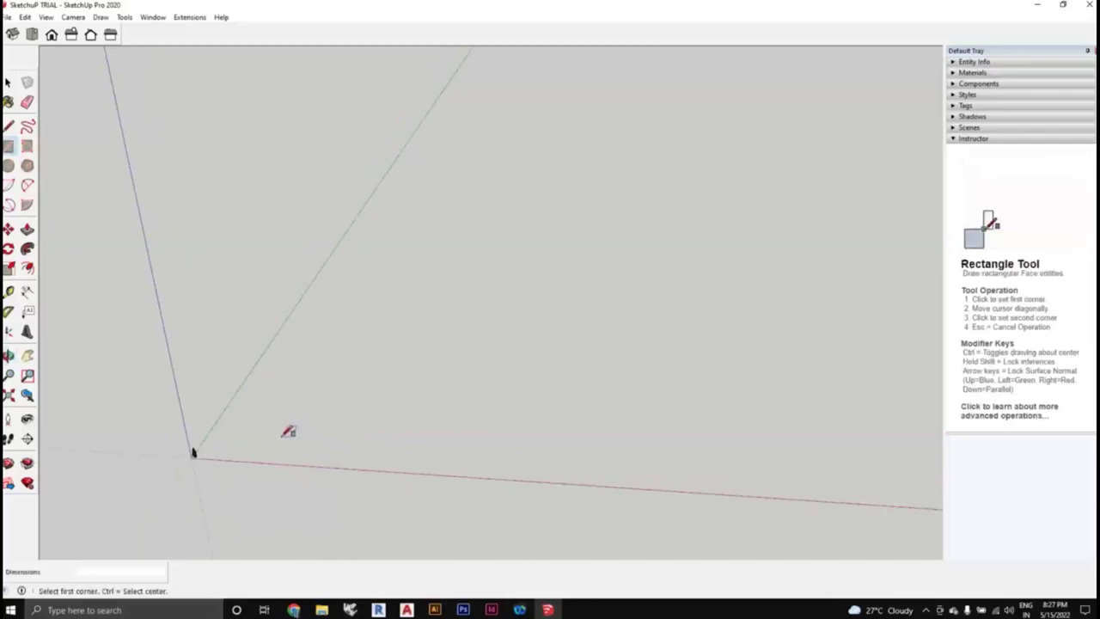
middle_drag(271, 430, 273, 428)
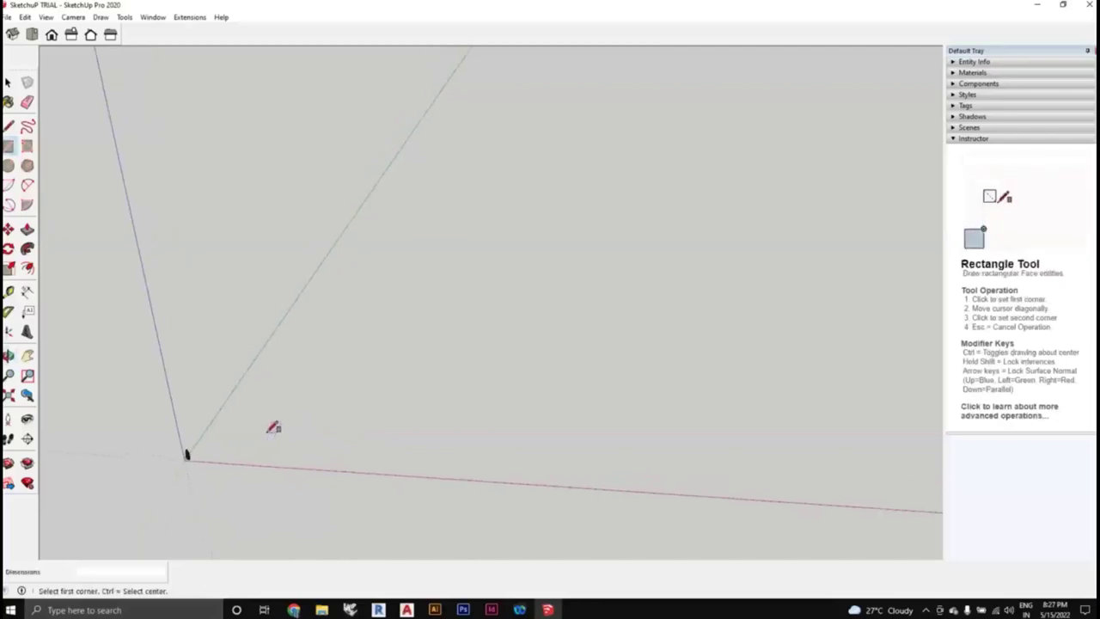
click(267, 431)
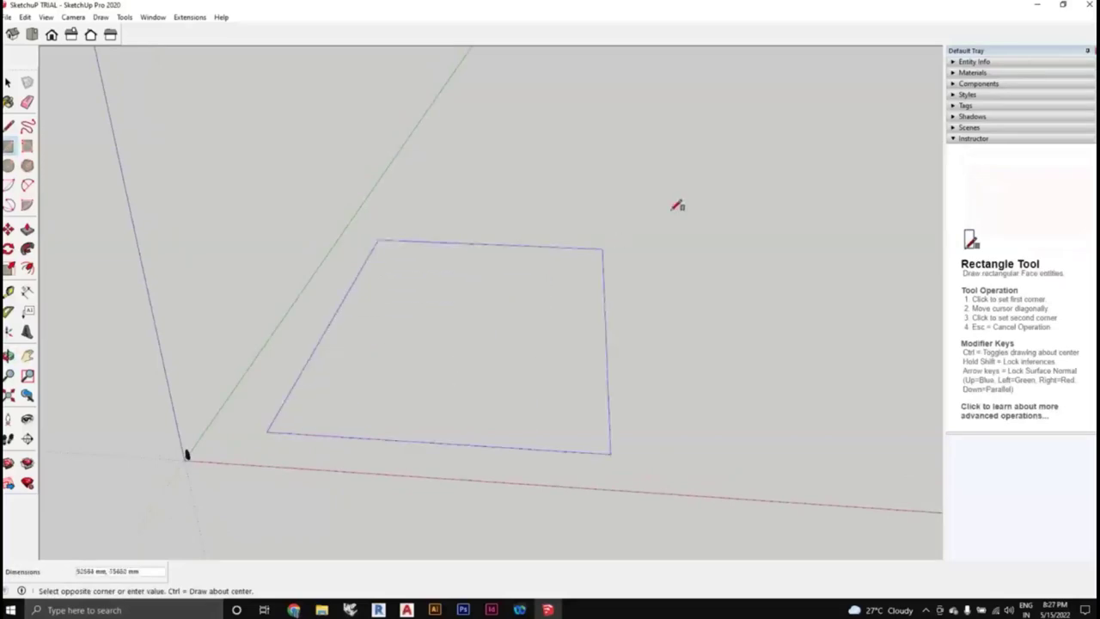
middle_drag(662, 215, 599, 291)
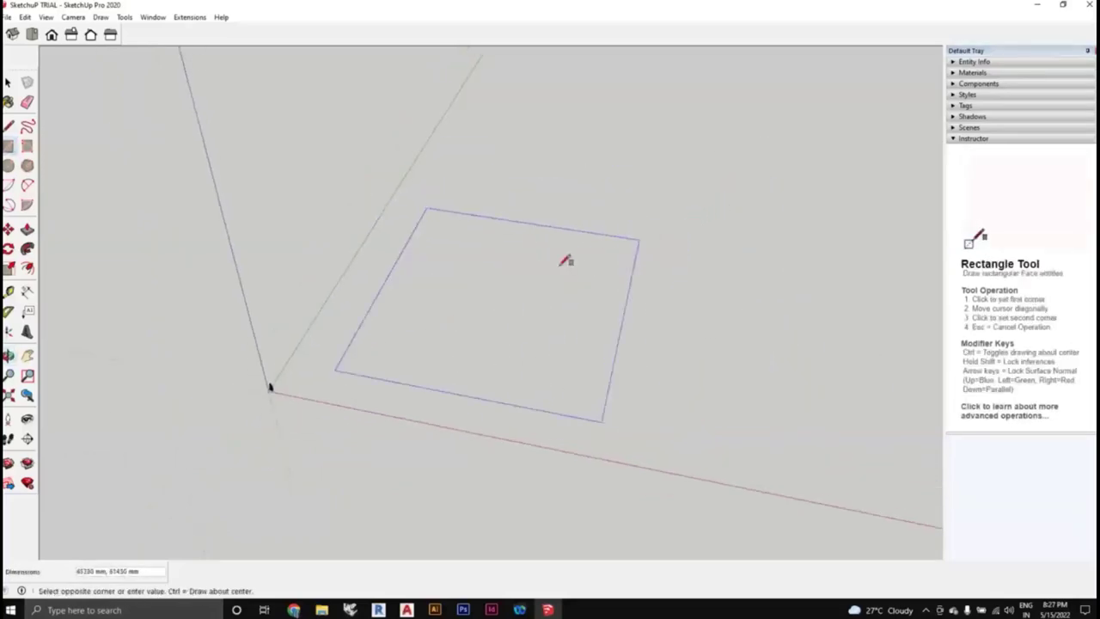
middle_drag(540, 386, 596, 324)
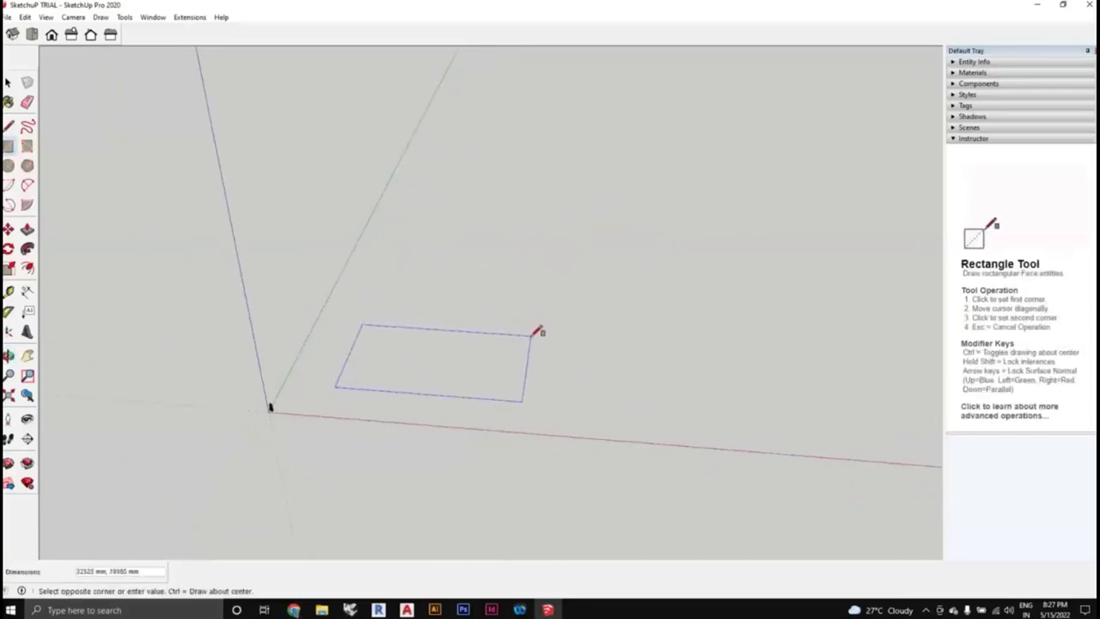
middle_drag(543, 334, 575, 302)
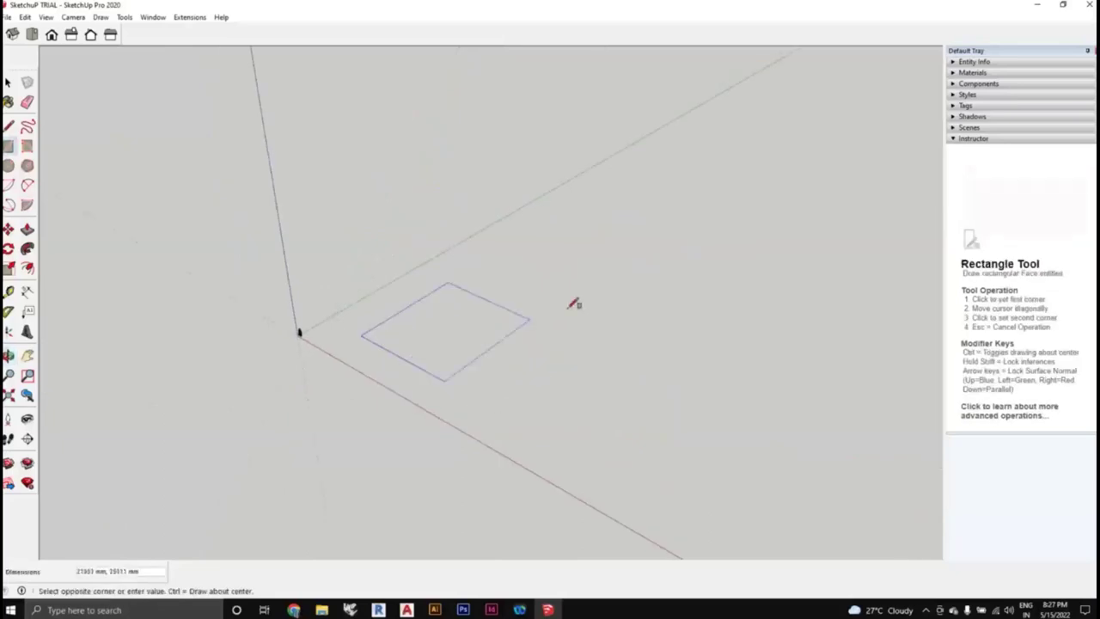
middle_drag(655, 329, 700, 307)
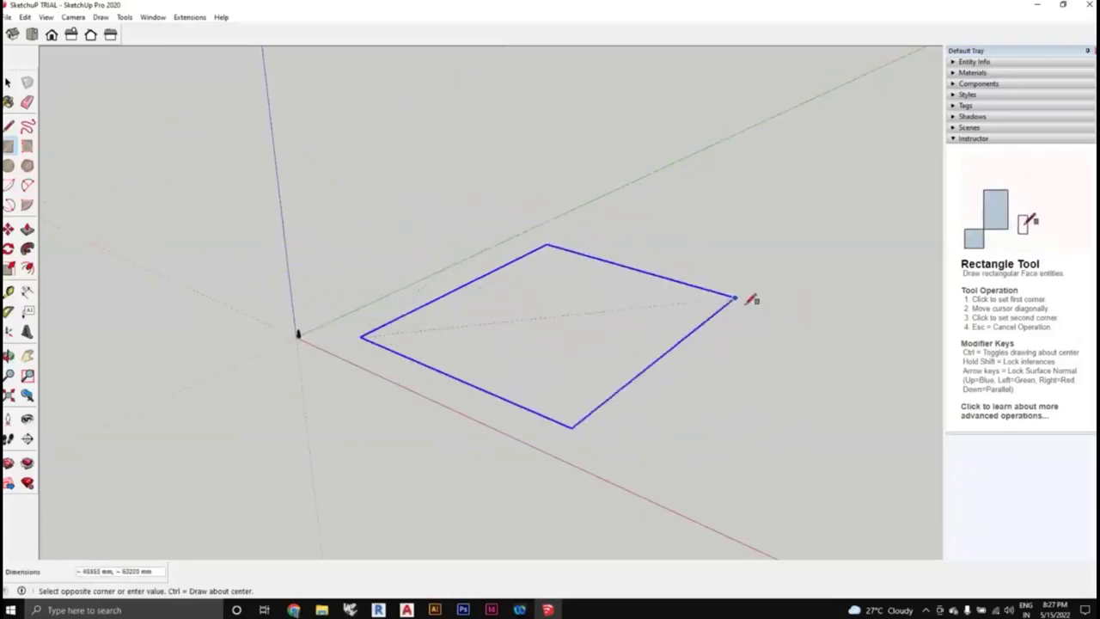
middle_drag(816, 319, 810, 306)
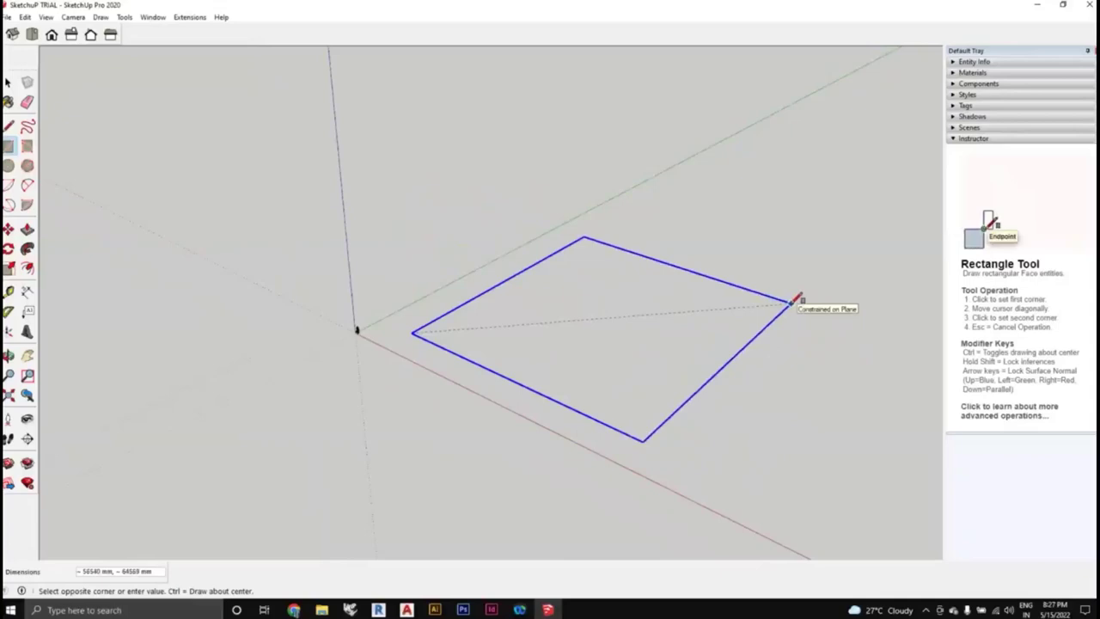
Lock the unfinished rectangle's drawing plane first to the green axis and then to the red axis
key(Left)
middle_drag(788, 297, 737, 327)
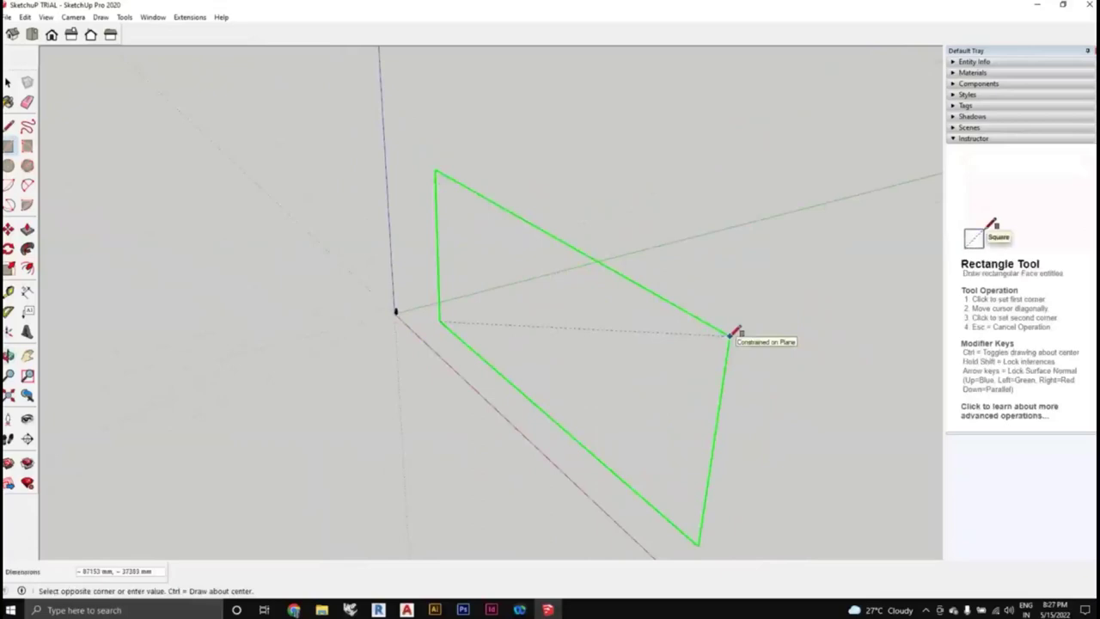
key(Right)
middle_drag(802, 332, 874, 339)
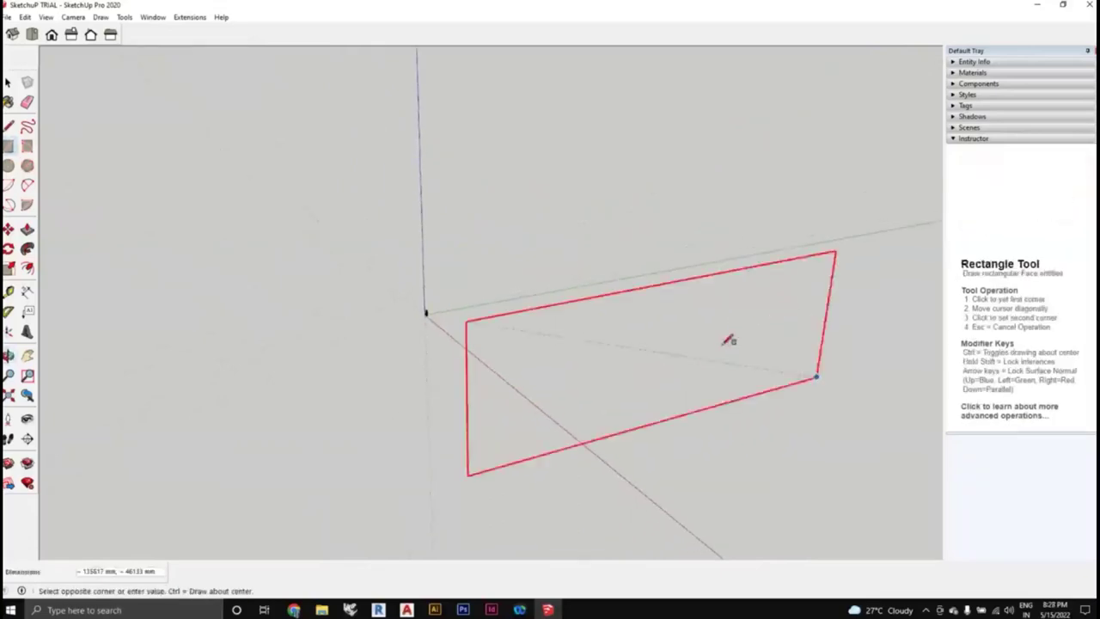
middle_drag(747, 388, 776, 375)
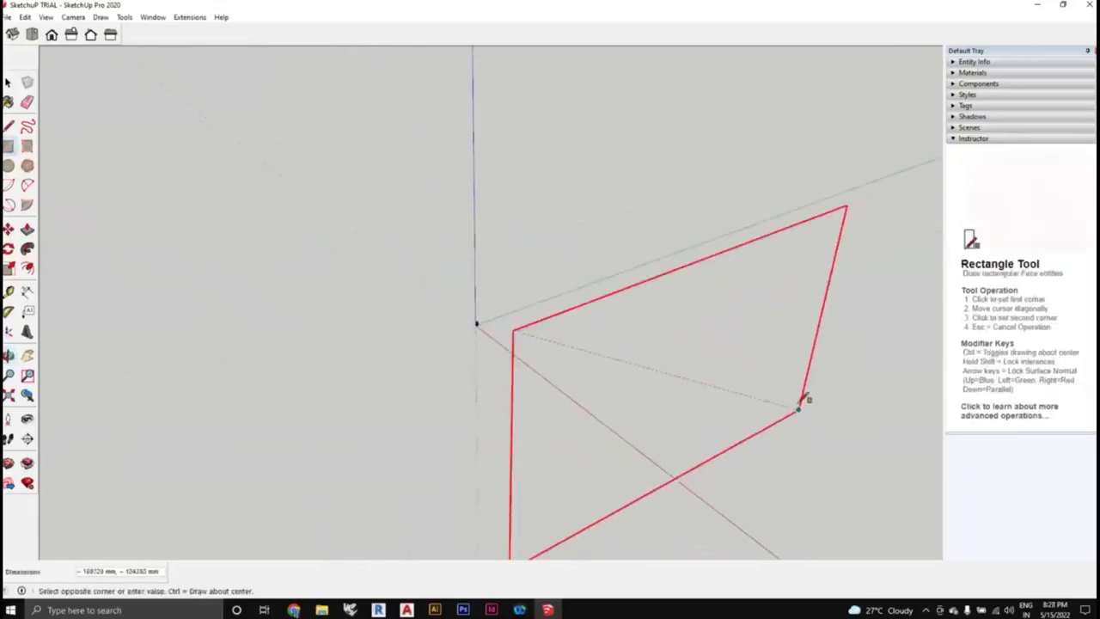
Return the rectangle to the blue-axis ground plane and finish it as a square about 91,741 mm per side
key(Up)
middle_drag(871, 400, 761, 352)
scroll(757, 347, up, 2)
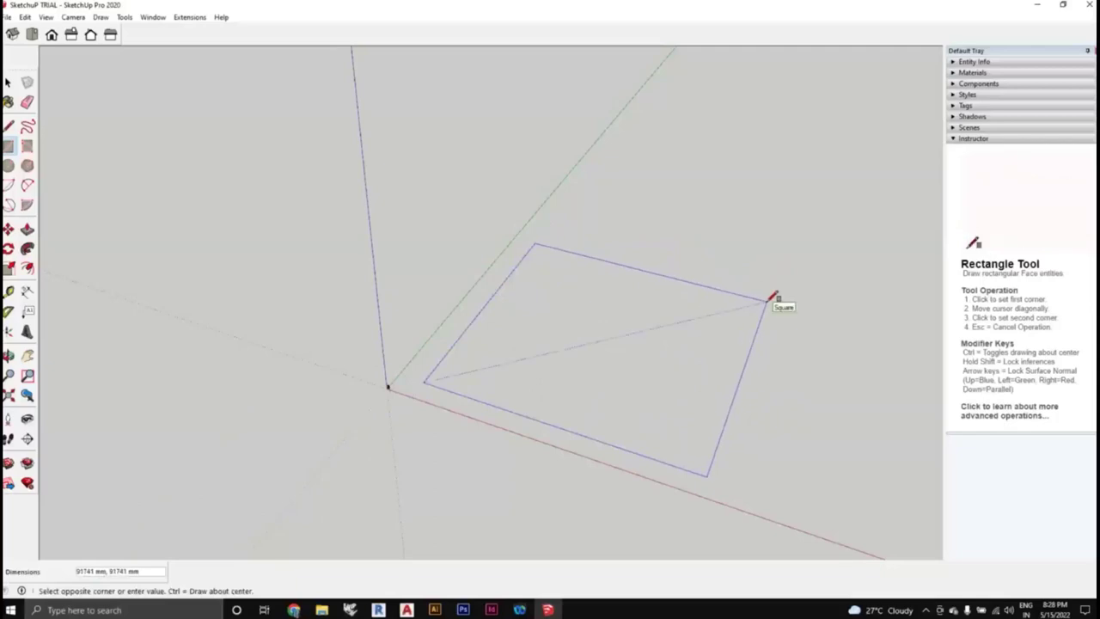
click(771, 299)
Undo the large square drawn on the ground plane
middle_drag(778, 356, 596, 390)
key(ctrl+z)
scroll(398, 376, down, 3)
Draw a 5000 by 5000 mm rectangle corner to corner on the ground plane near the origin
click(380, 383)
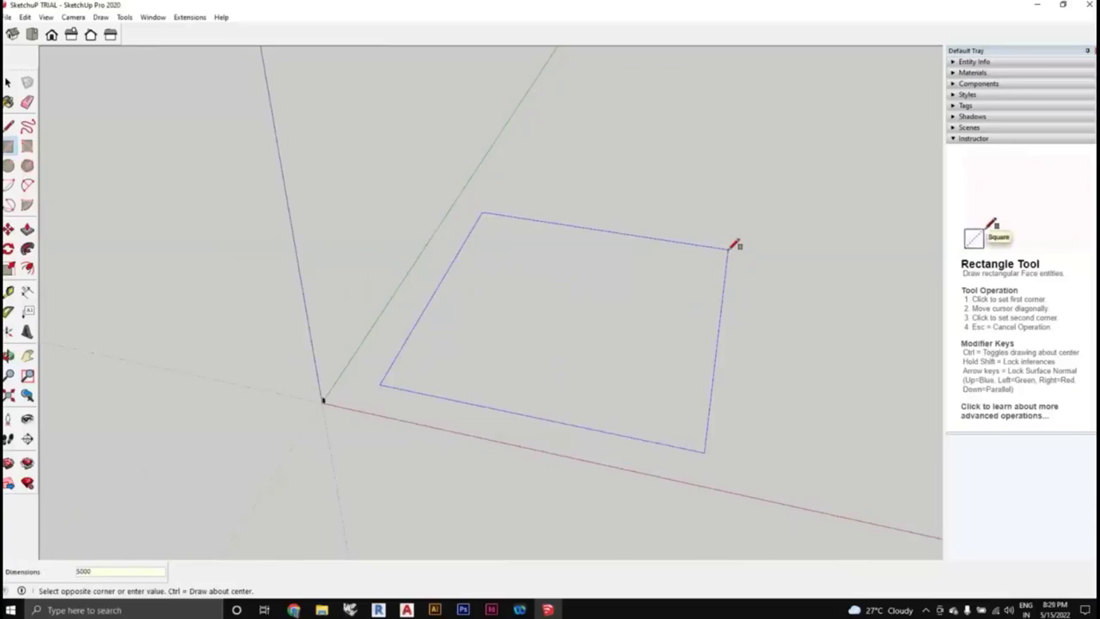
text(00)
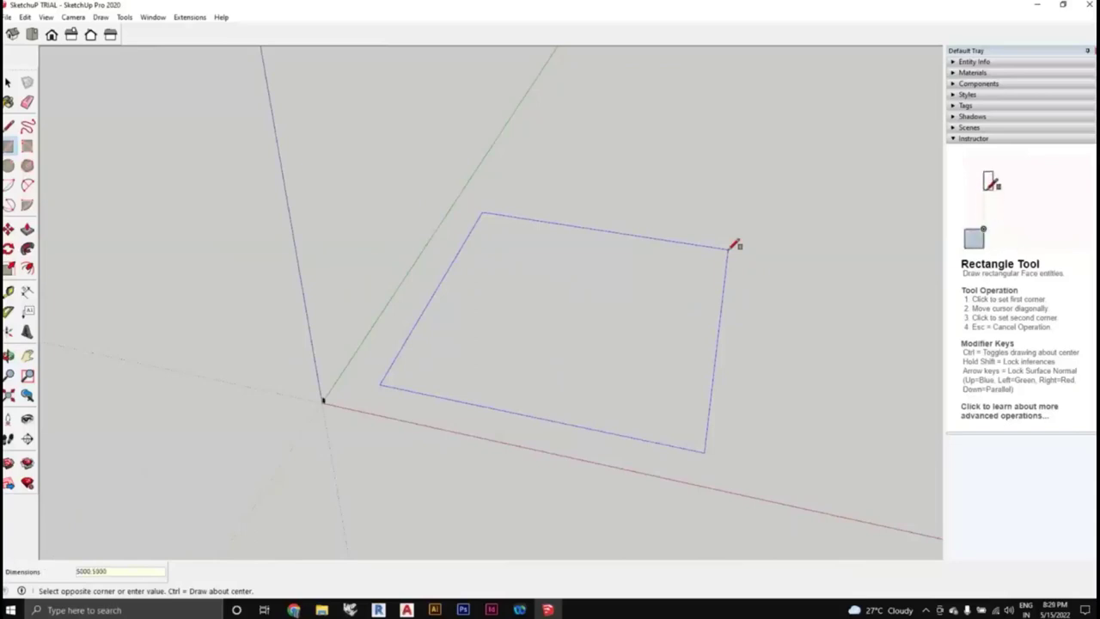
text(0)
key(Return)
scroll(422, 363, up, 5)
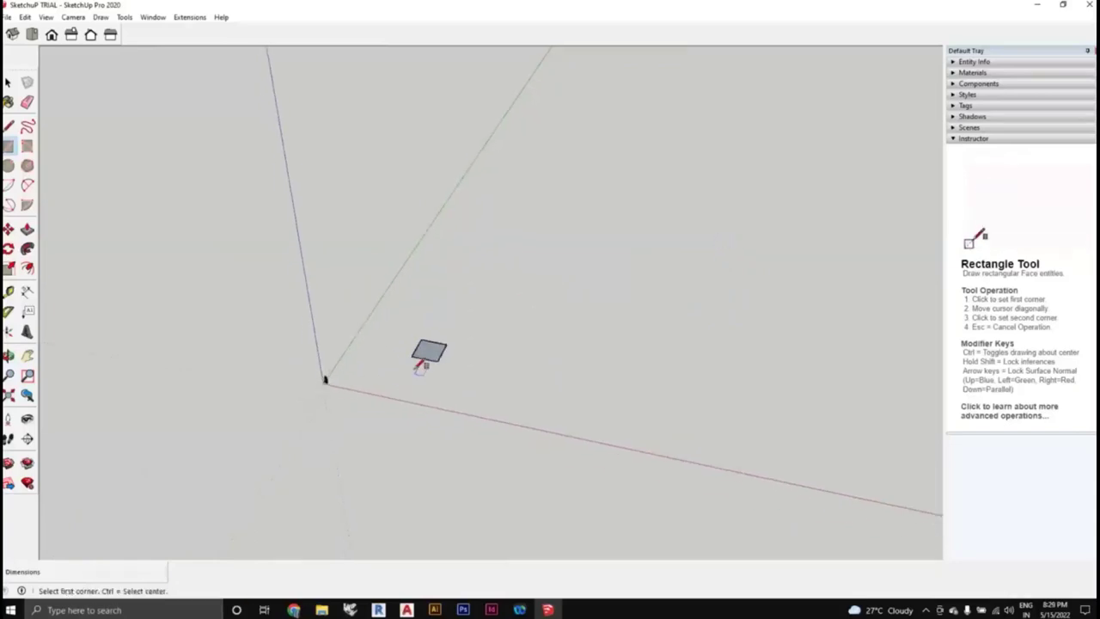
middle_drag(418, 361, 452, 409)
scroll(452, 407, up, 1)
scroll(452, 405, down, 1)
middle_drag(520, 444, 455, 420)
Select the whole 5000 mm rectangle with its edges and delete it
click(7, 81)
scroll(462, 425, up, 1)
scroll(461, 424, up, 2)
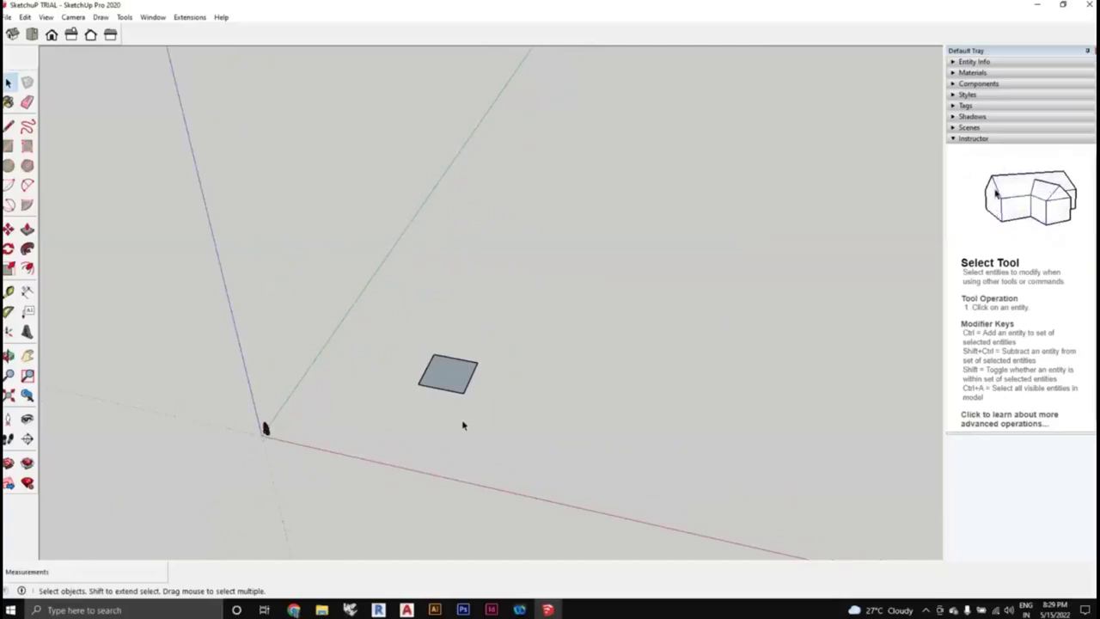
scroll(463, 424, down, 2)
middle_drag(462, 425, 492, 426)
drag(537, 435, 411, 355)
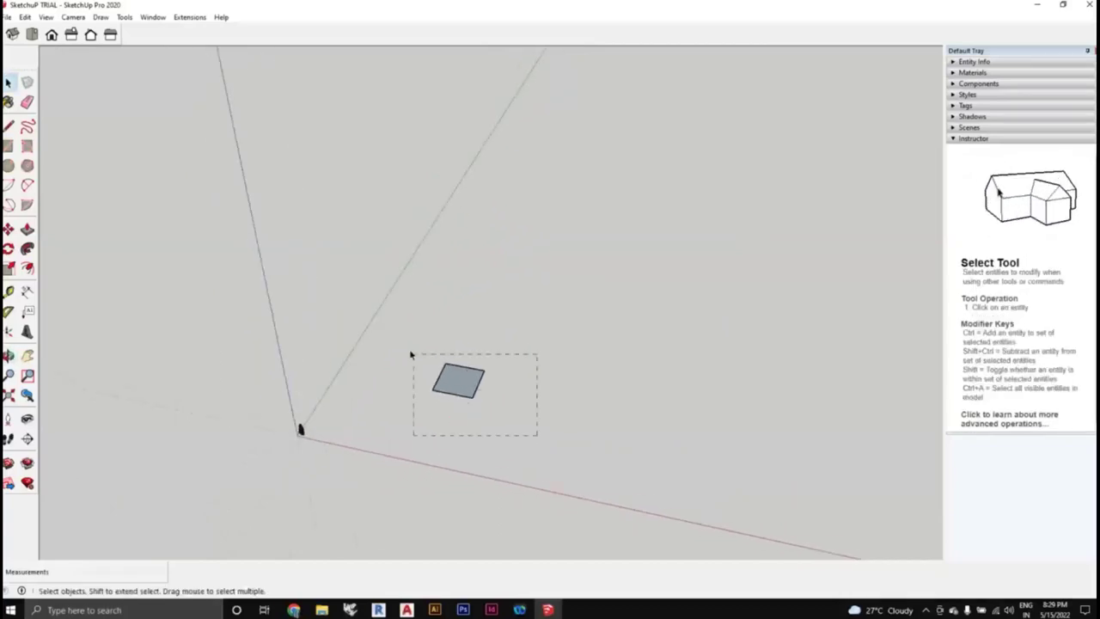
key(Delete)
Draw a 5000 by 5000 mm rectangle from its centre point on the ground near the red axis
middle_drag(410, 353, 457, 388)
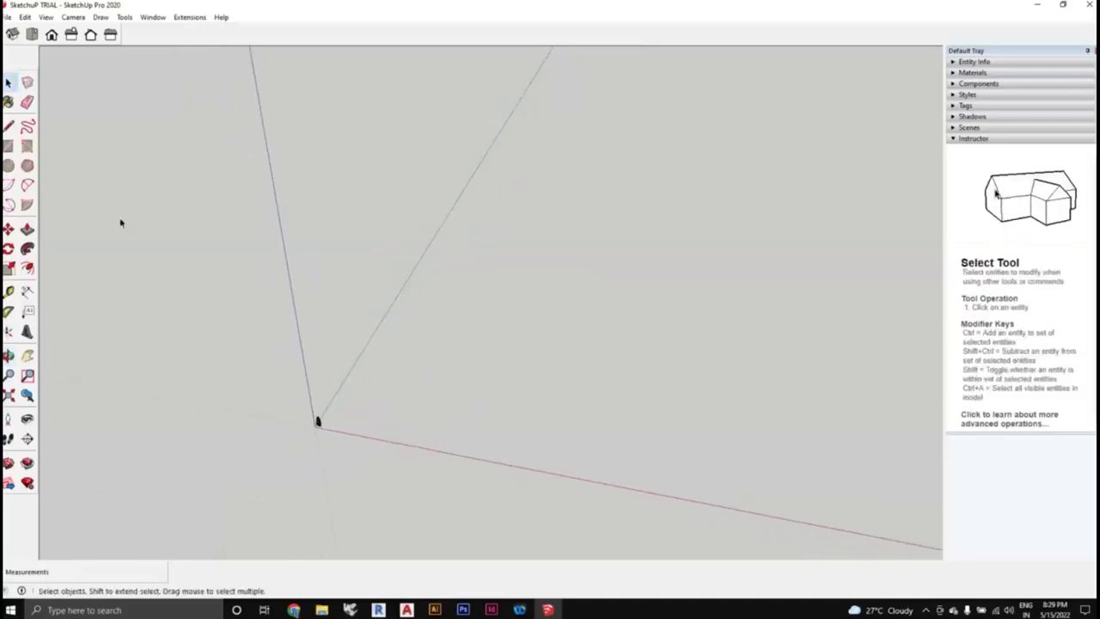
click(8, 146)
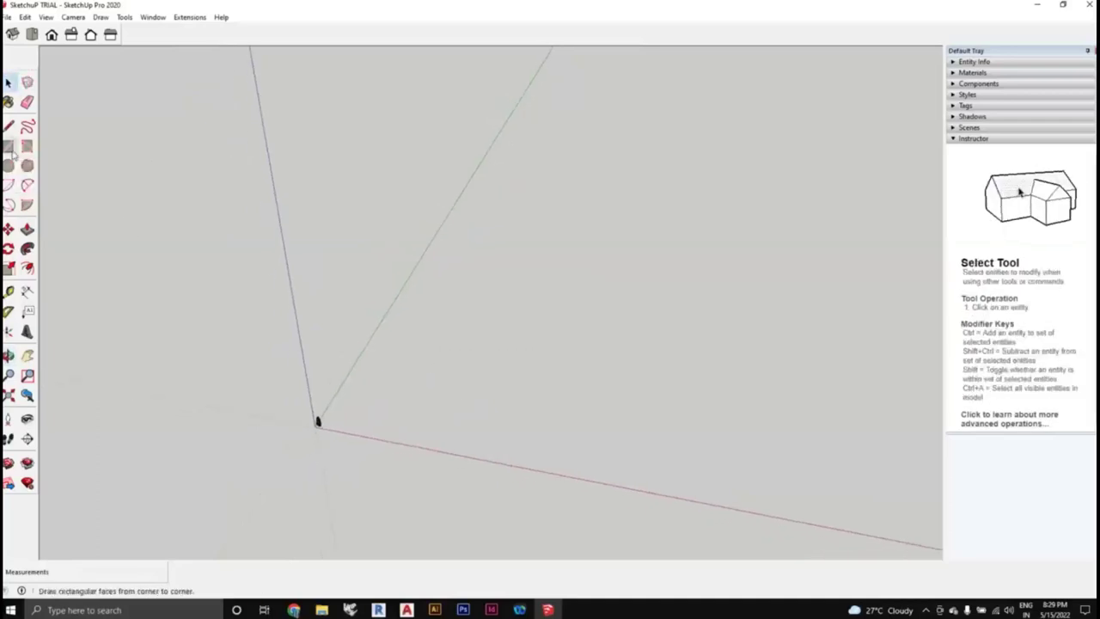
middle_drag(437, 413, 344, 403)
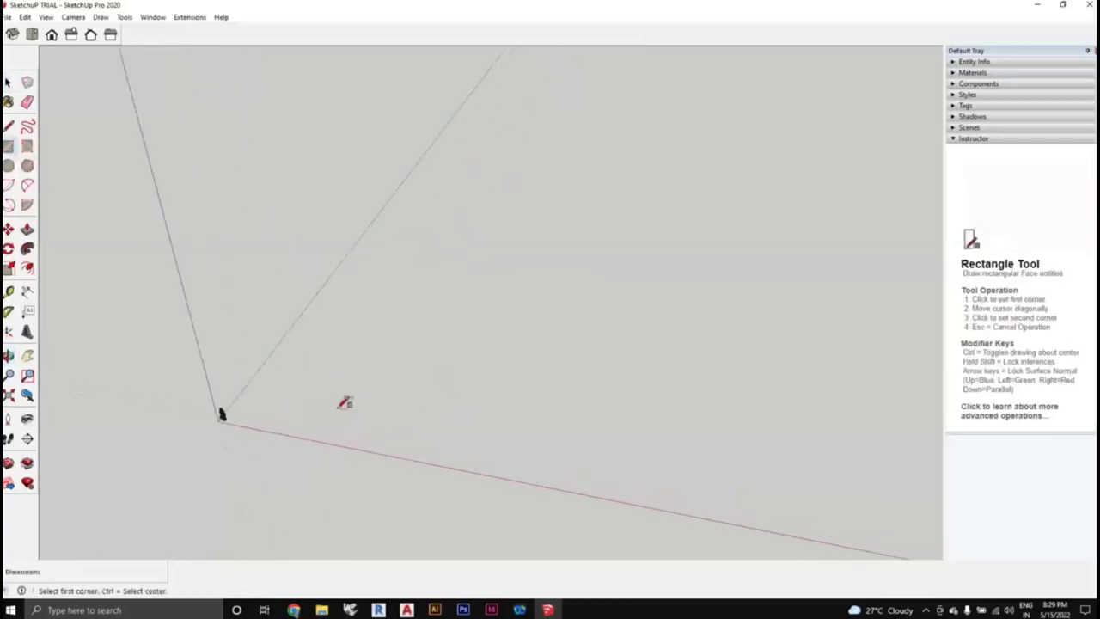
scroll(361, 401, up, 1)
scroll(361, 404, down, 1)
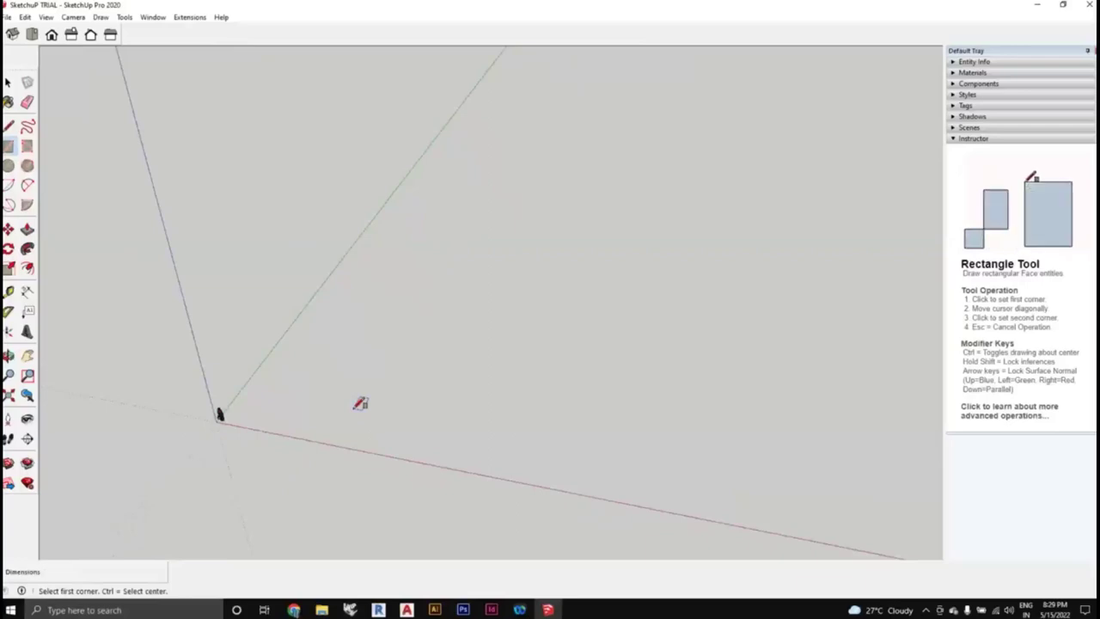
key(ctrl)
key(ctrl)
key(ctrl)
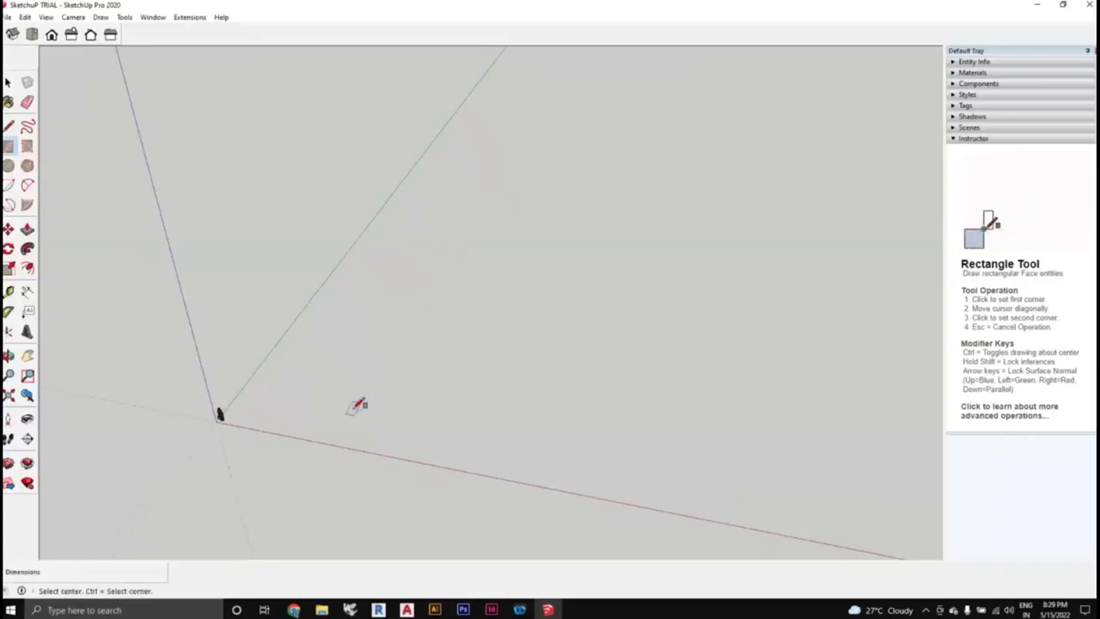
click(387, 376)
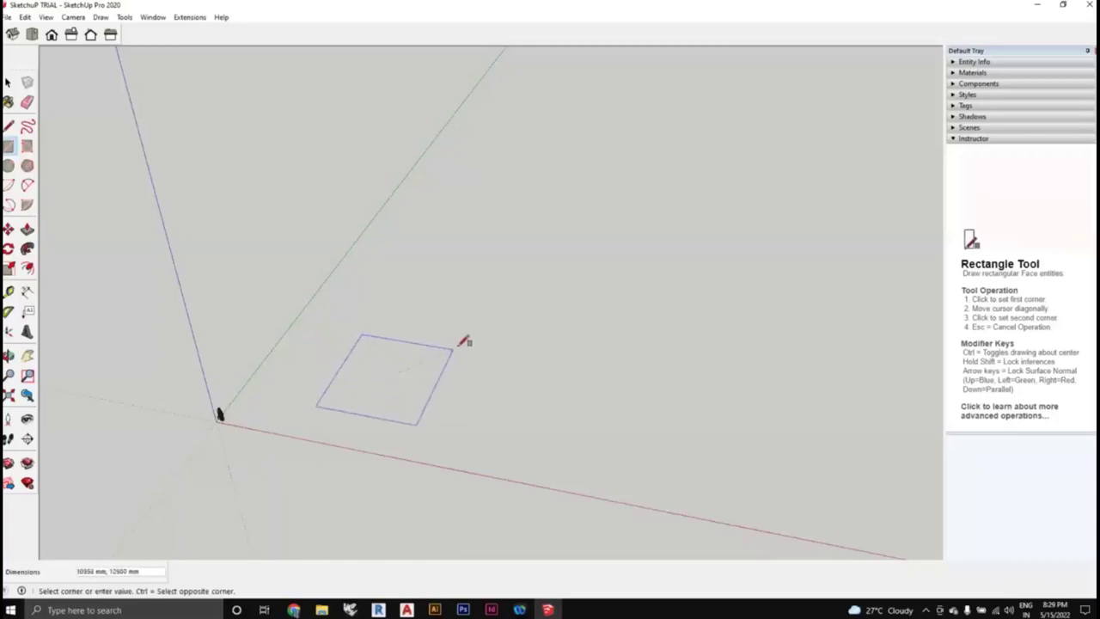
key(ctrl)
key(ctrl)
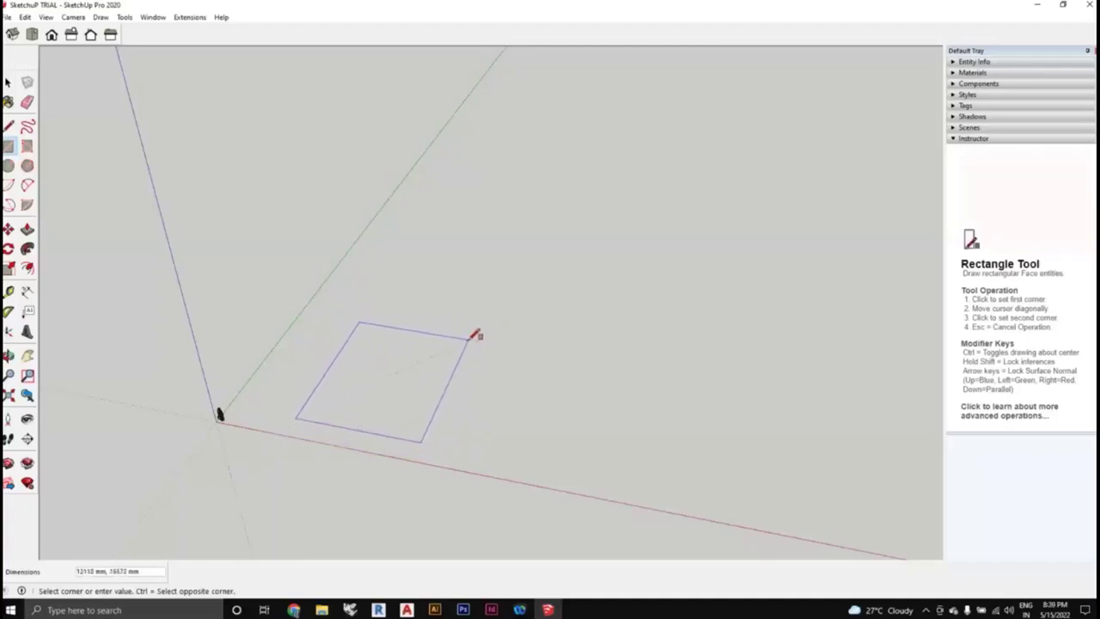
text(5000,5)
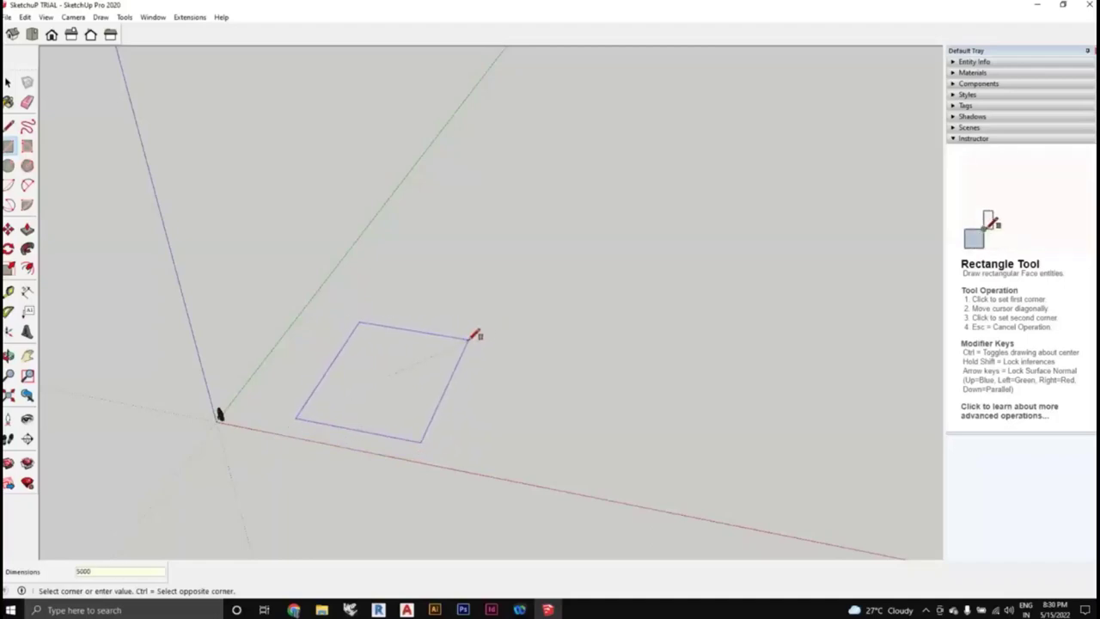
key(Return)
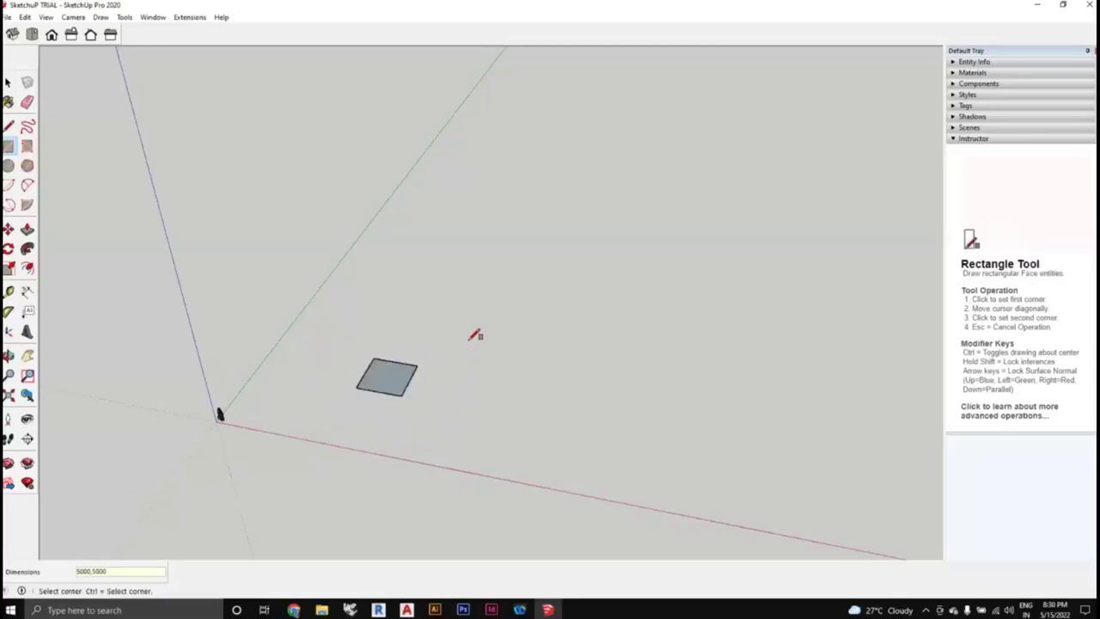
scroll(420, 370, up, 4)
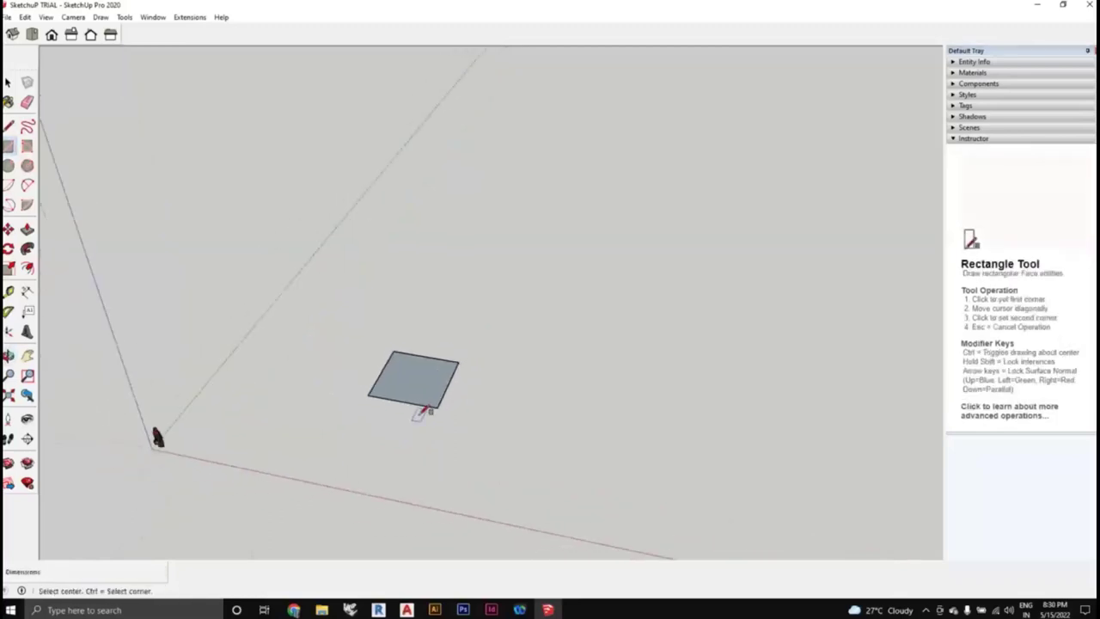
Select the rectangle drawn from its centre and delete it
click(7, 82)
middle_drag(252, 361, 178, 301)
key(Delete)
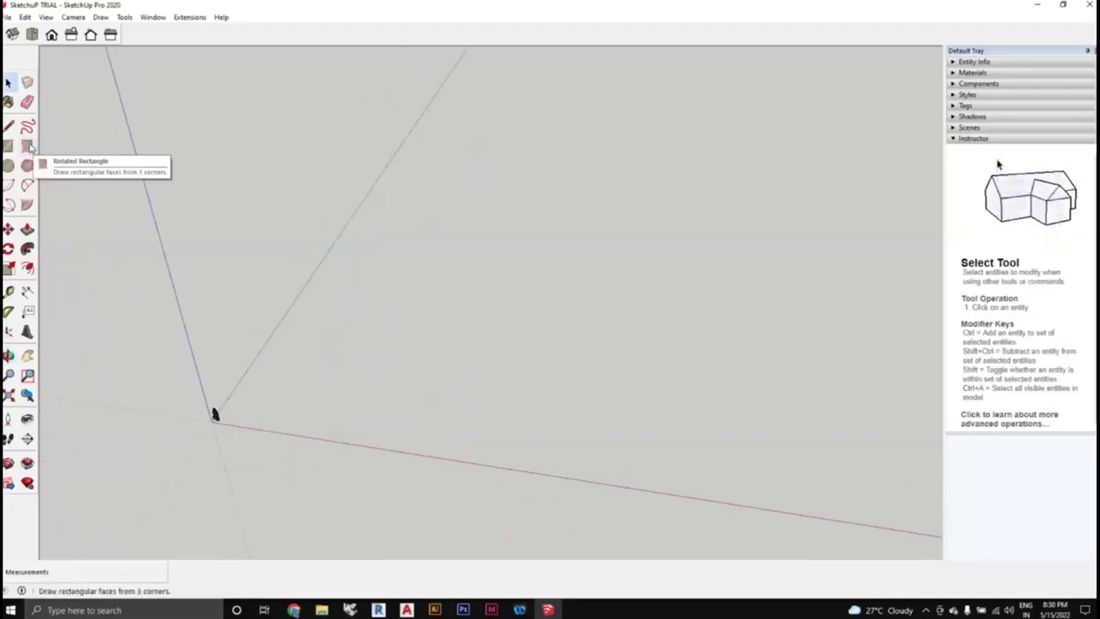
Start a rotated rectangle on the ground near the origin with a 5000 mm first edge along the red axis
middle_drag(223, 309, 204, 376)
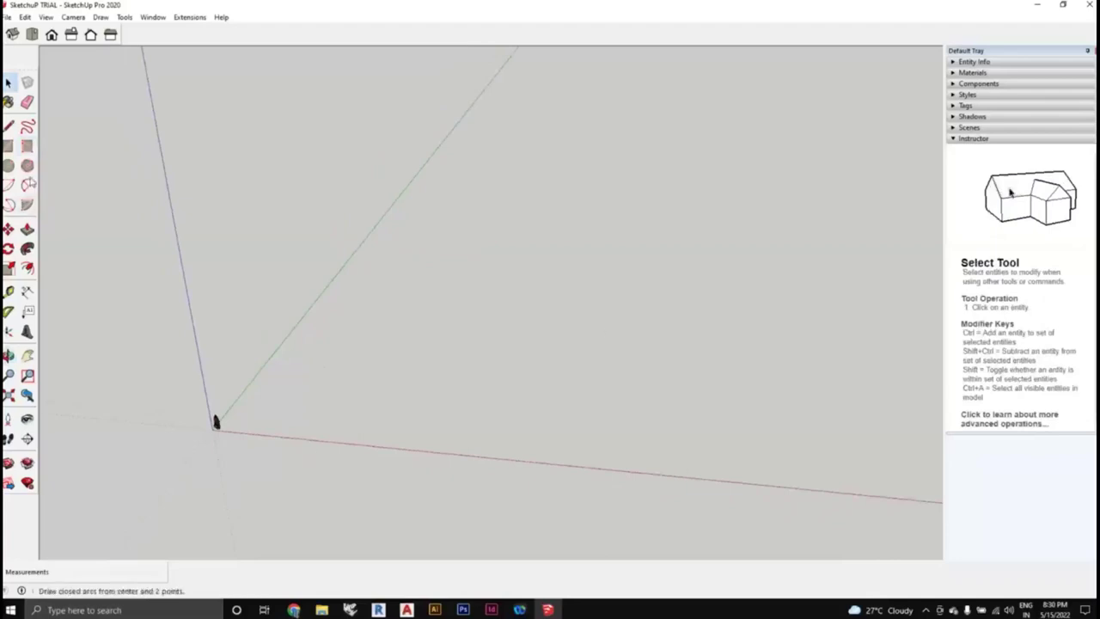
click(27, 147)
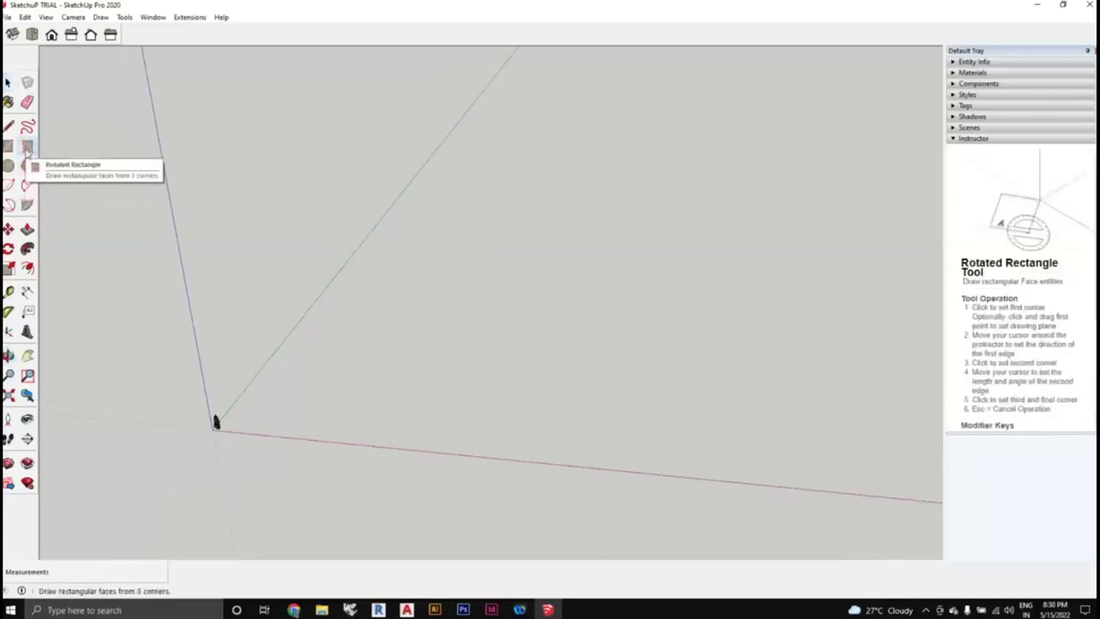
middle_drag(368, 344, 351, 379)
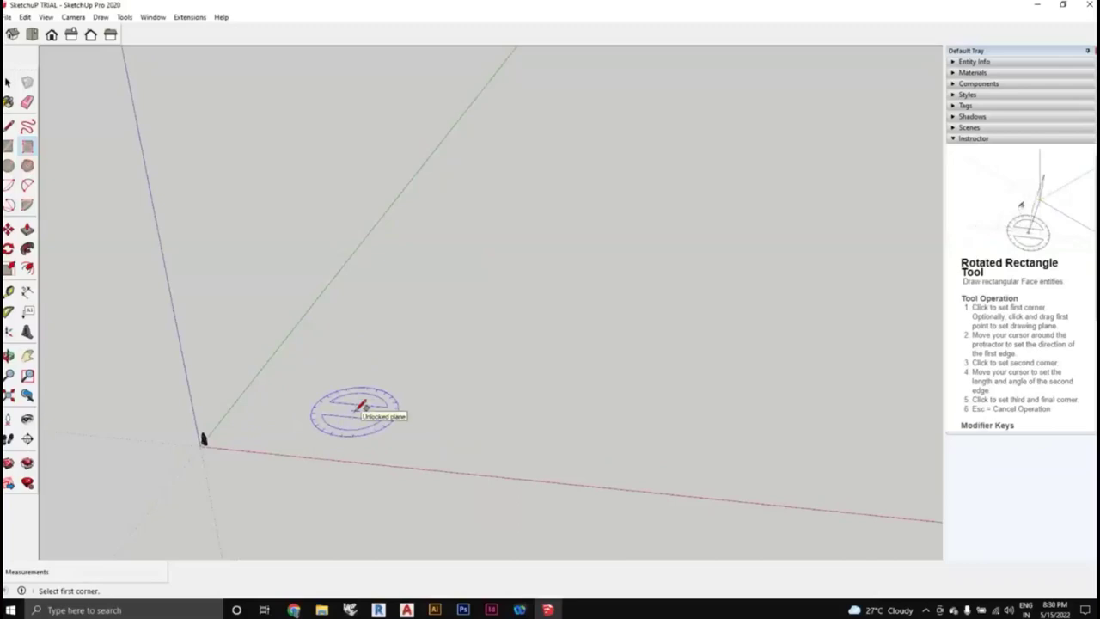
click(355, 410)
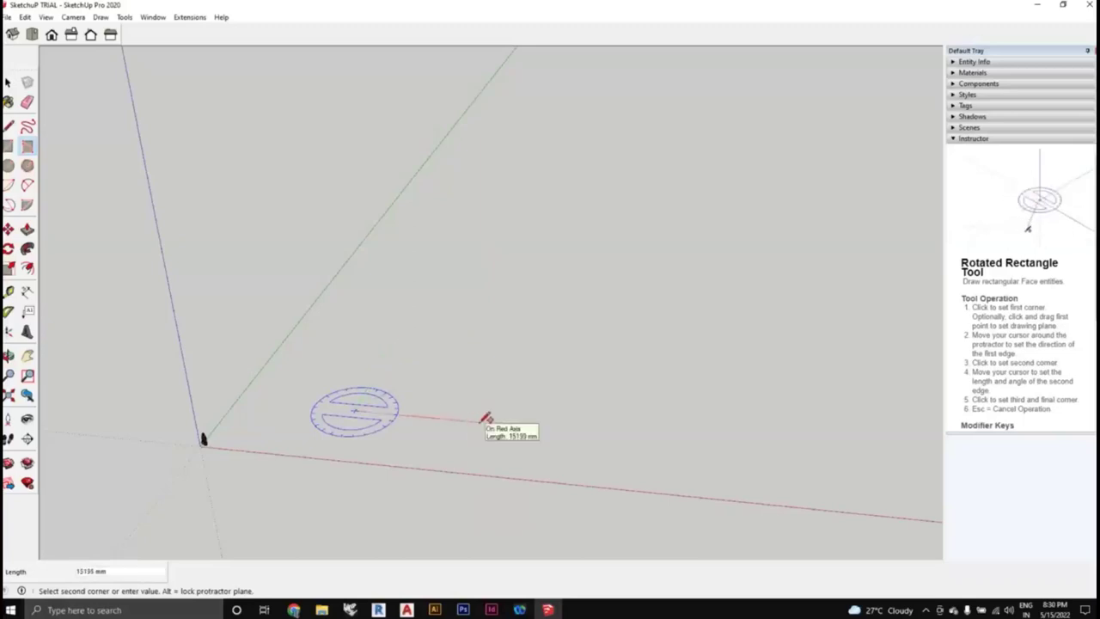
text(5000)
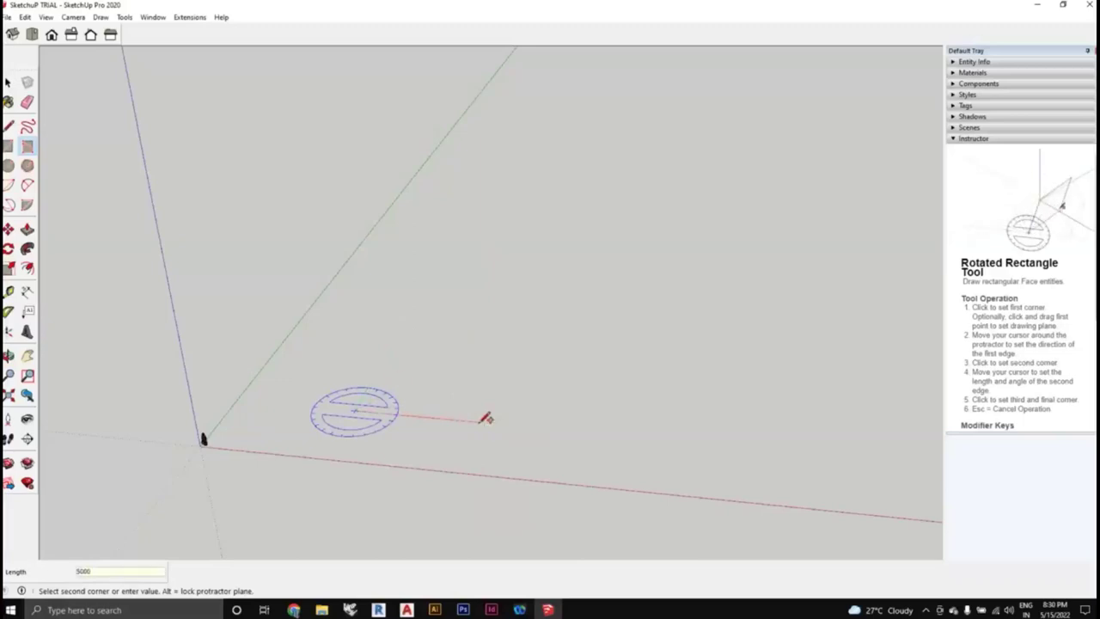
key(Return)
Finish the rotated rectangle with a width of 5000 mm and an angle of 30 degrees
middle_drag(438, 420, 315, 384)
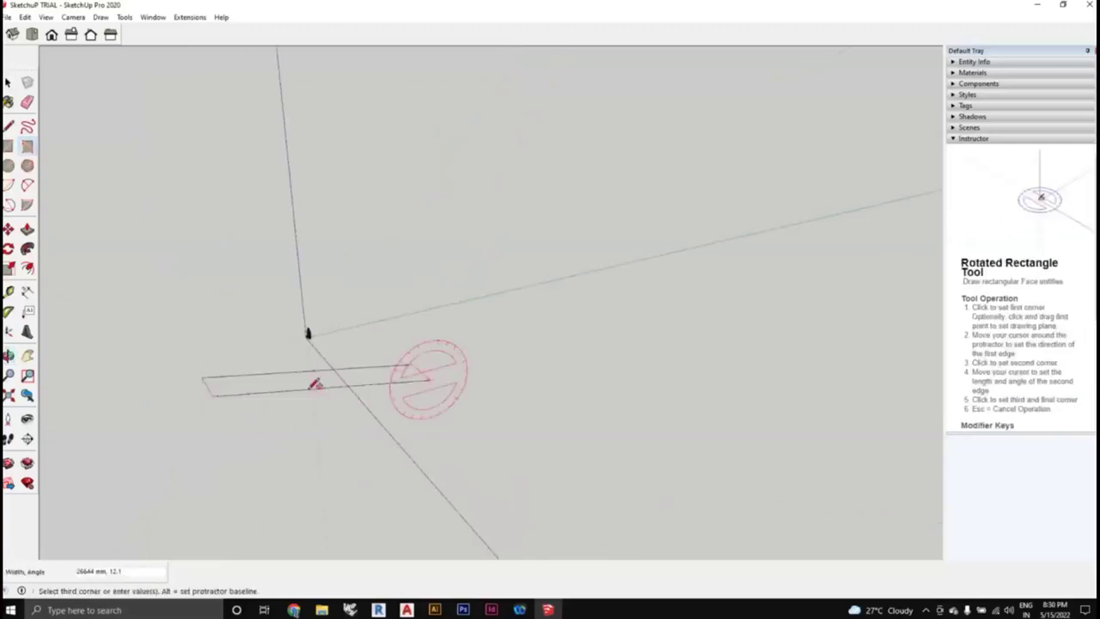
middle_drag(528, 349, 473, 381)
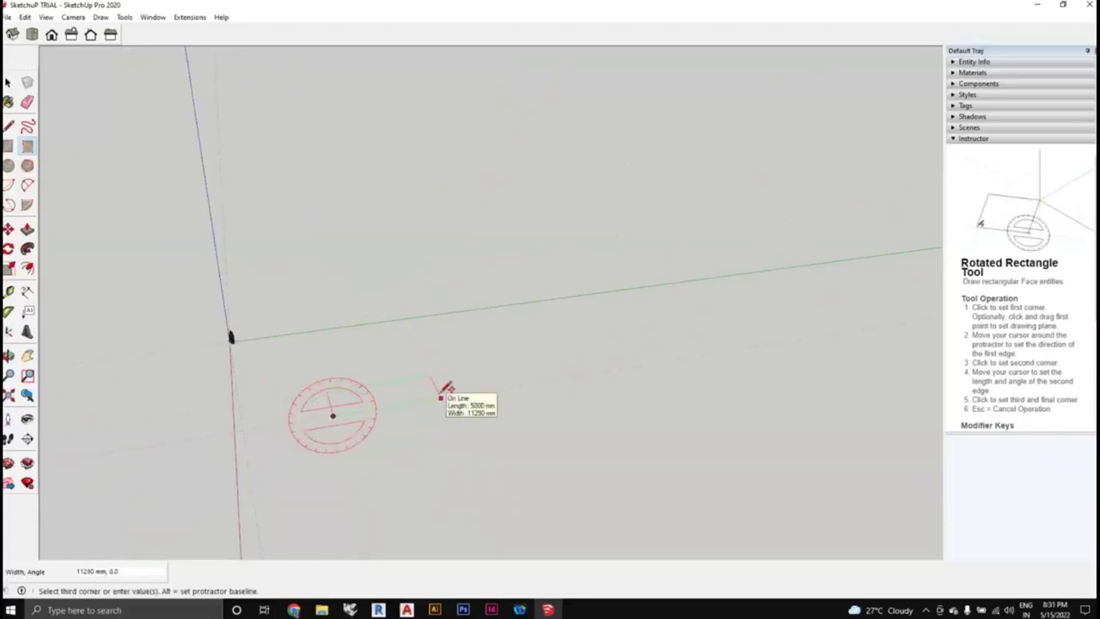
middle_drag(448, 386, 438, 400)
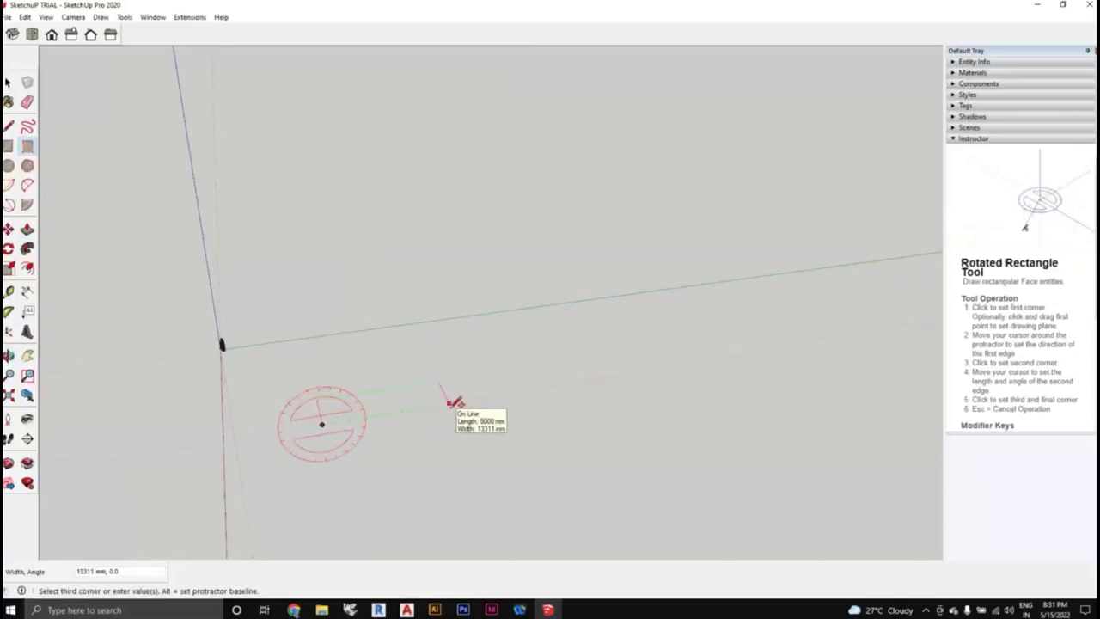
text(5000)
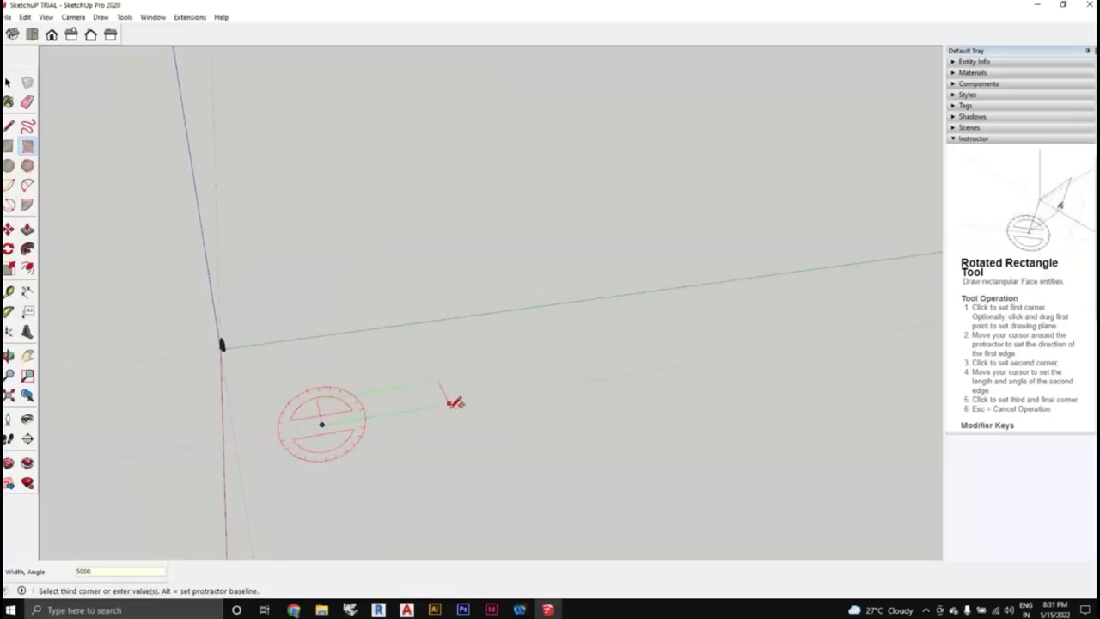
text(, 27.4)
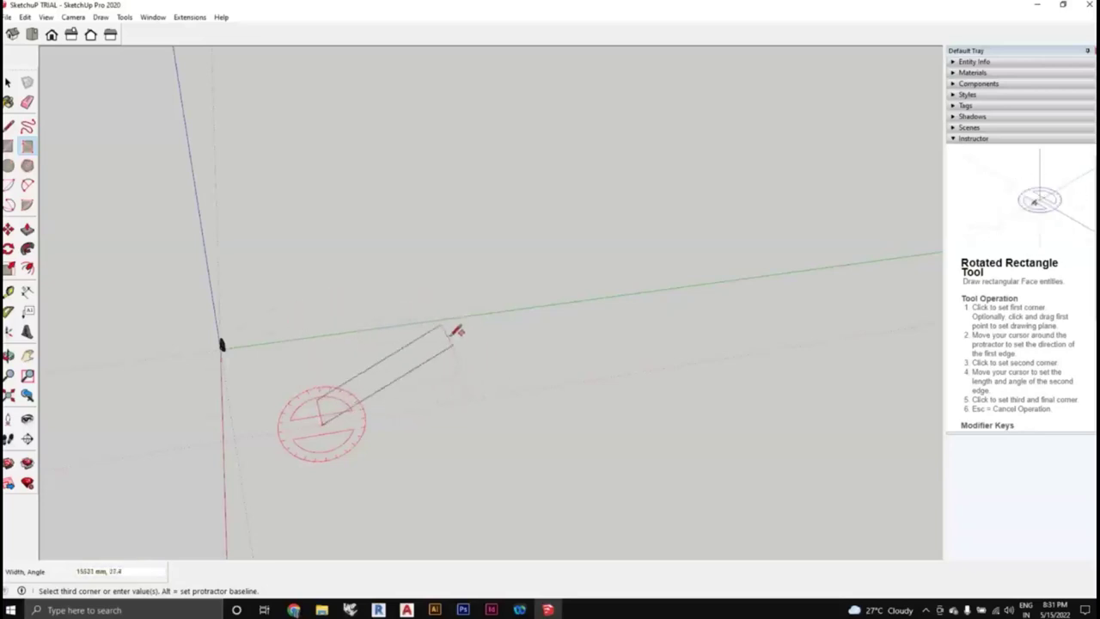
text(5)
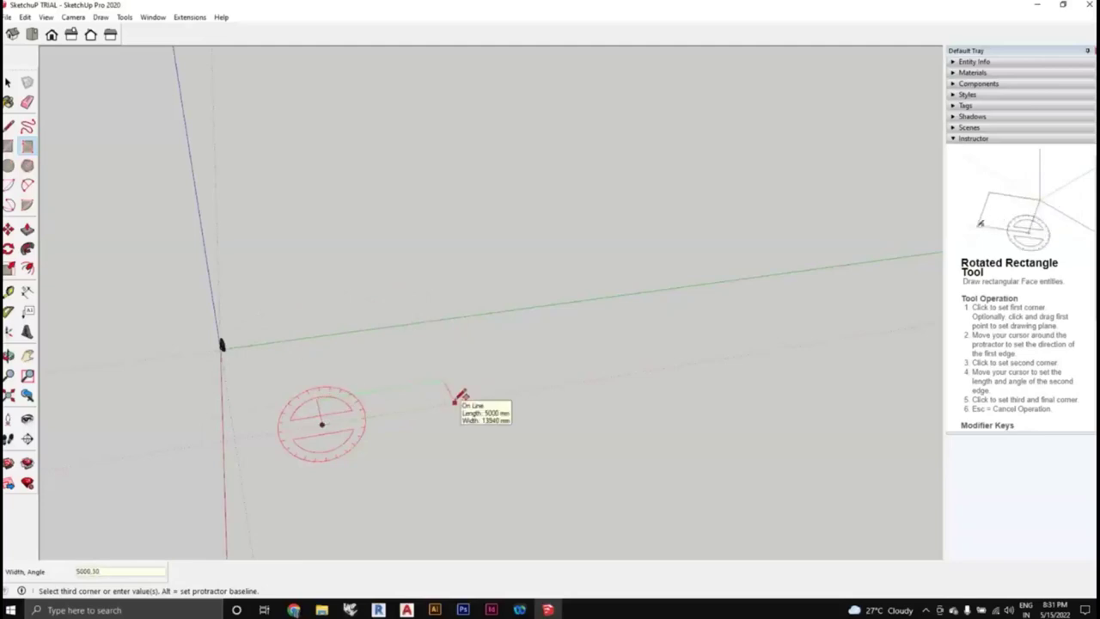
text(000,30)
key(Return)
middle_drag(331, 472, 305, 342)
middle_drag(387, 332, 295, 339)
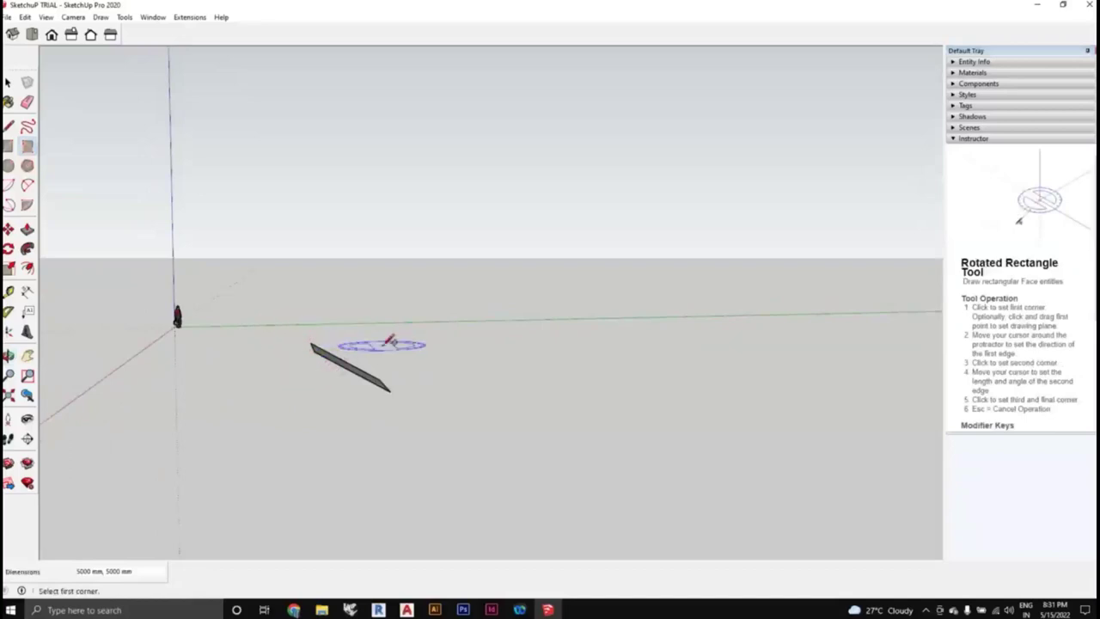
mouse_move(417, 435)
middle_down()
mouse_move(481, 513)
mouse_move(376, 467)
mouse_move(745, 502)
mouse_move(484, 432)
mouse_move(430, 455)
middle_up()
Draw another rotated rectangle freehand, about 10100 by 11900 mm, and undo the drawn rectangles
click(426, 377)
click(507, 374)
middle_drag(563, 328, 627, 455)
click(592, 361)
key(ctrl+z)
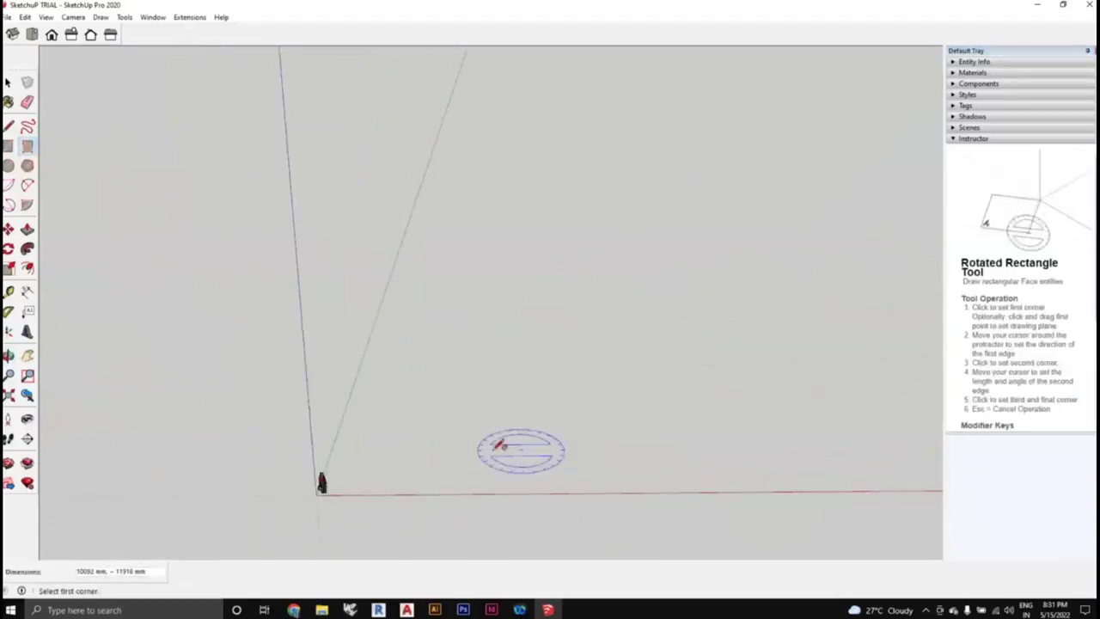
Draw a rotated rectangle with its first edge about 12450 mm long on the green axis direction, width 5000 mm and angle 30 degrees
click(472, 386)
middle_drag(579, 387, 580, 351)
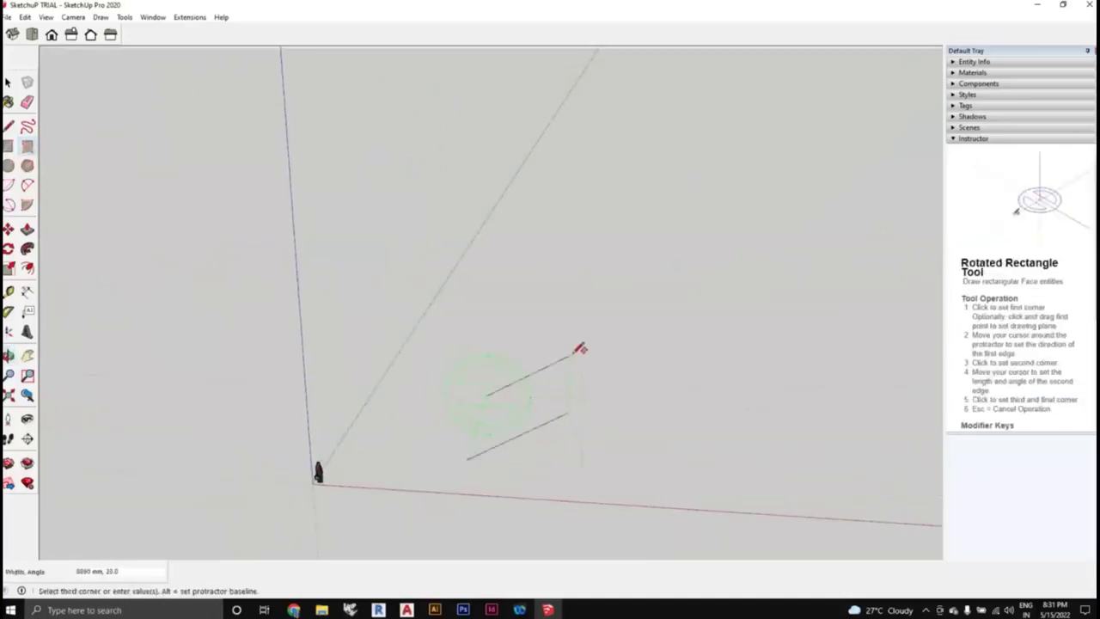
text(5000,10)
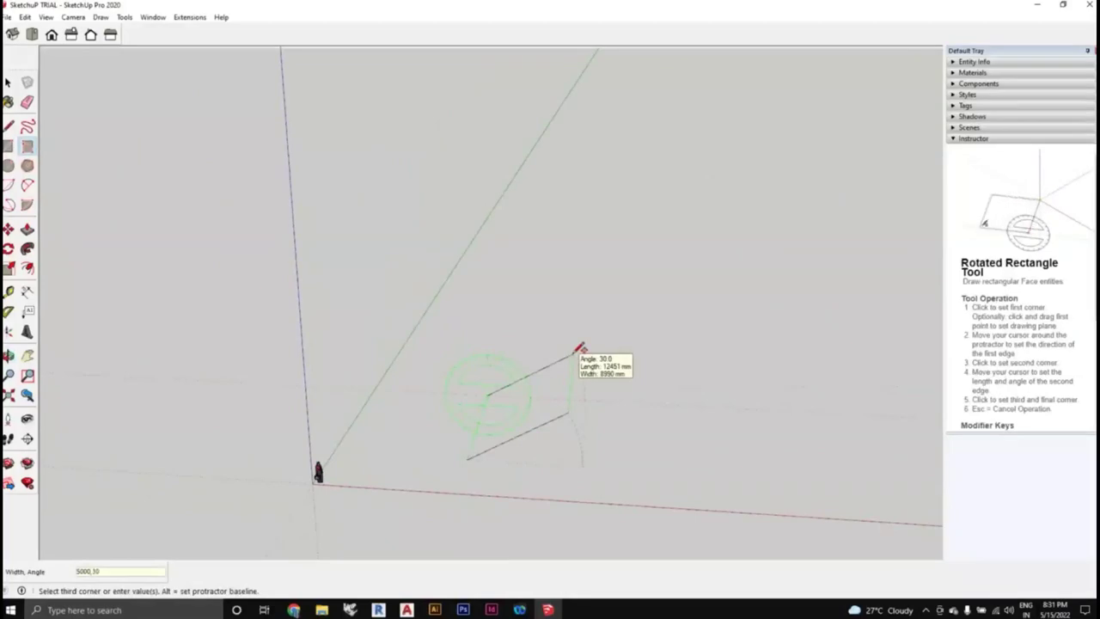
key(Return)
Draw a reference line parallel to the red axis from the tilted rectangle's lower corner to mark its angle
middle_drag(507, 474, 538, 393)
key(l)
click(444, 453)
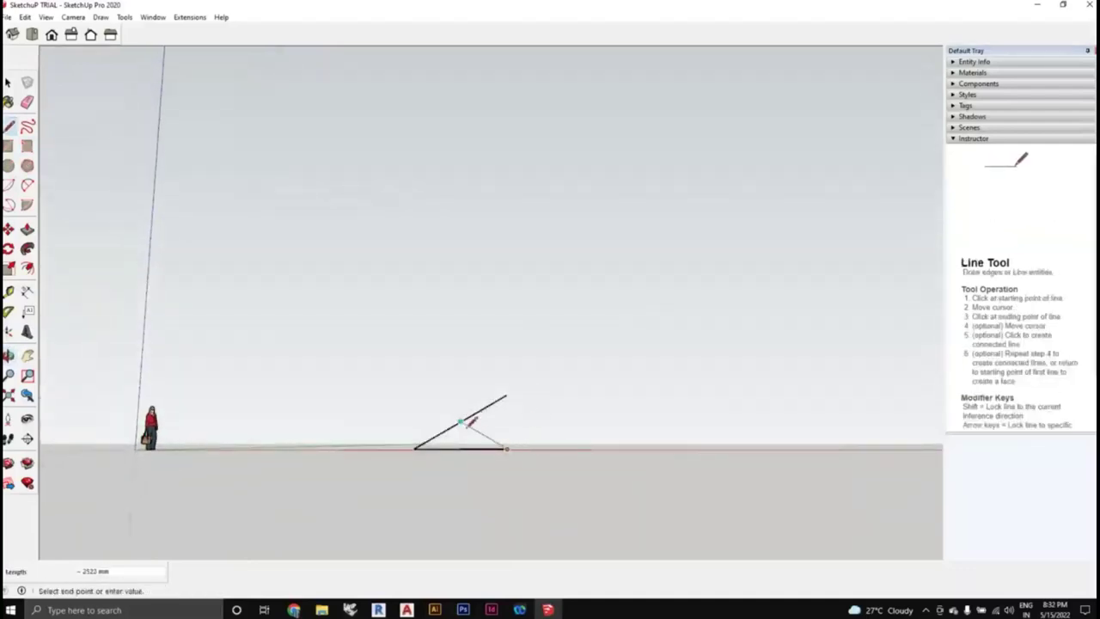
middle_drag(521, 464, 481, 489)
click(515, 443)
mouse_move(447, 452)
middle_down()
mouse_move(490, 456)
mouse_move(434, 454)
middle_up()
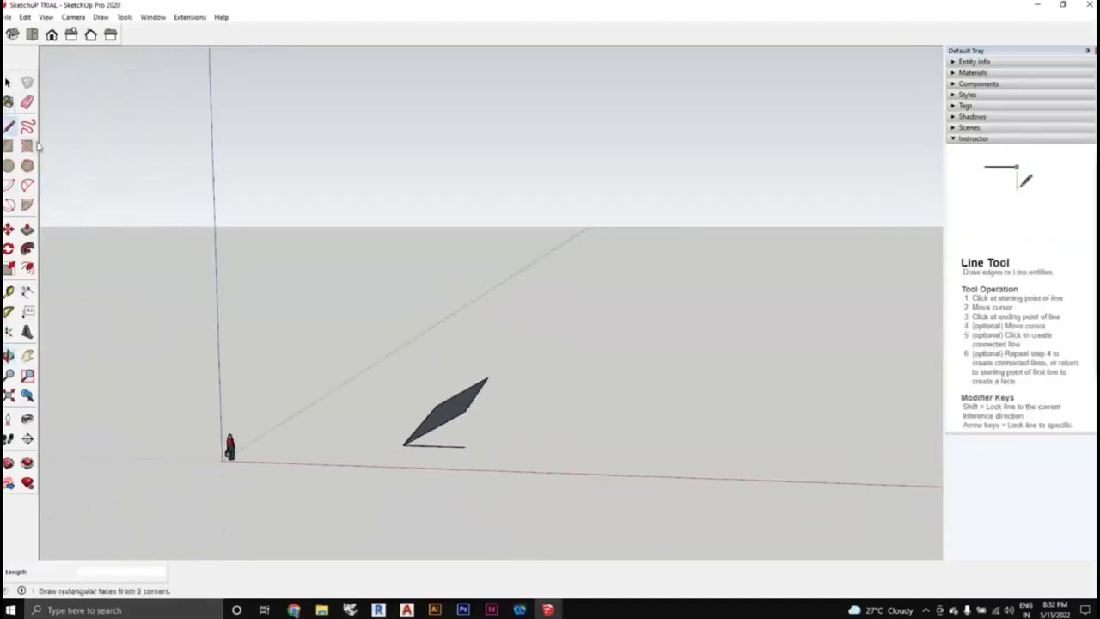
Select the tilted rectangle together with its reference line and delete them
click(8, 82)
middle_drag(371, 433, 426, 451)
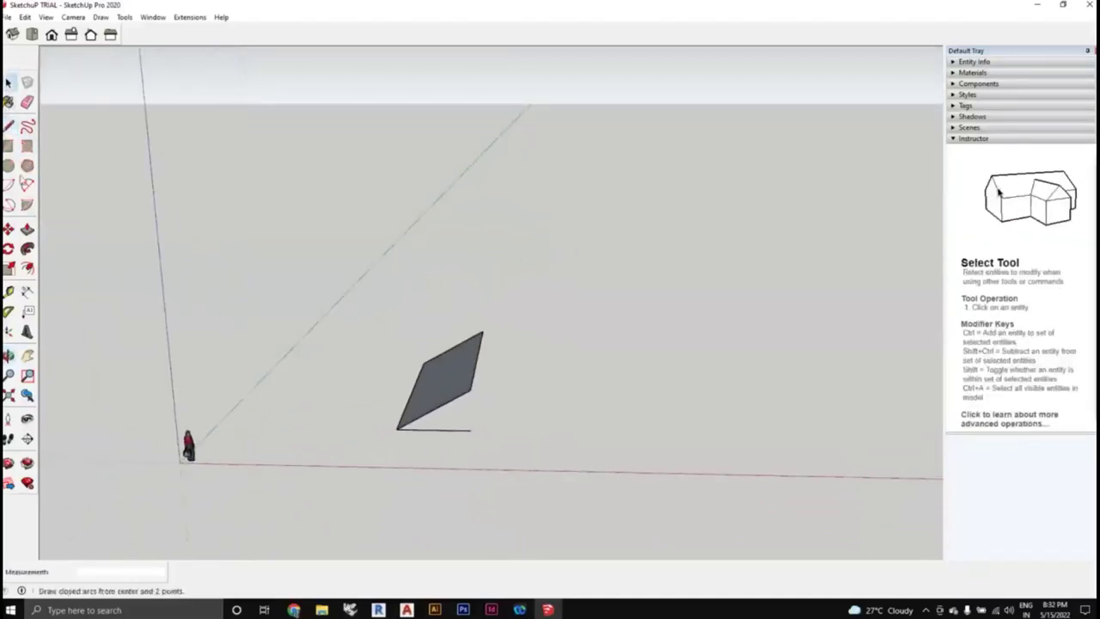
middle_drag(412, 391, 504, 456)
drag(379, 283, 379, 284)
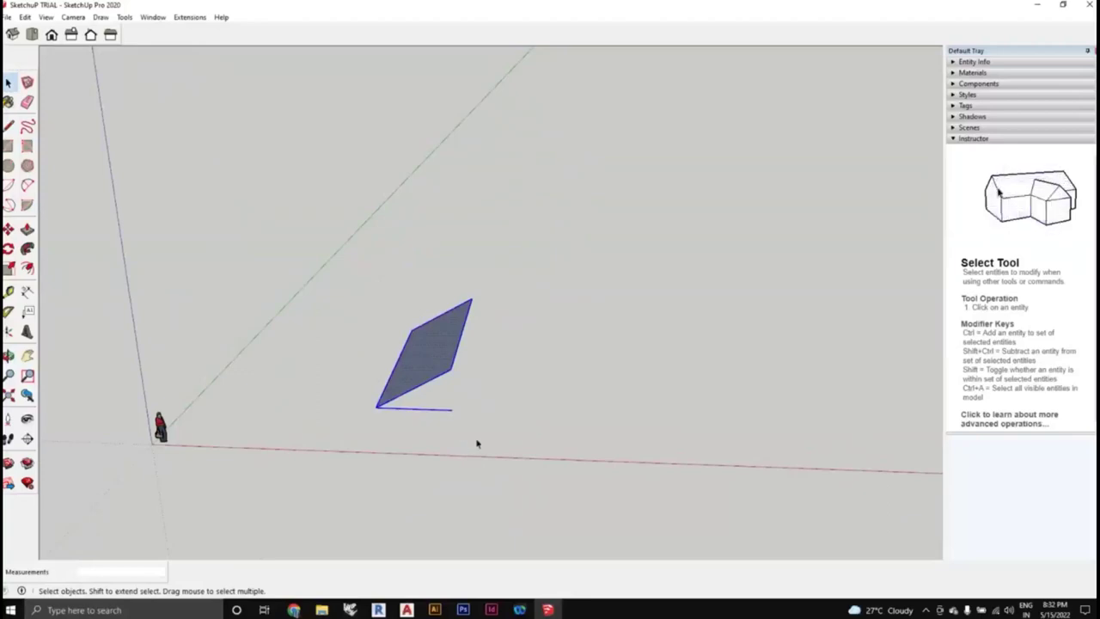
scroll(491, 443, down, 1)
click(511, 443)
middle_drag(511, 443, 506, 439)
scroll(506, 439, down, 1)
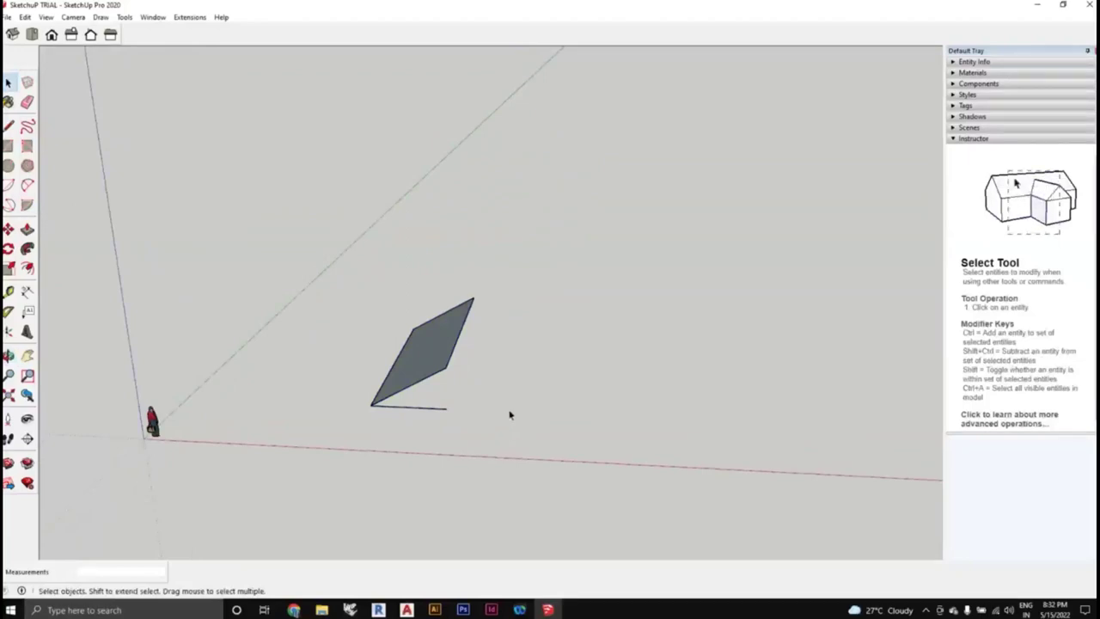
middle_drag(506, 415, 467, 418)
scroll(467, 418, up, 1)
scroll(468, 420, down, 2)
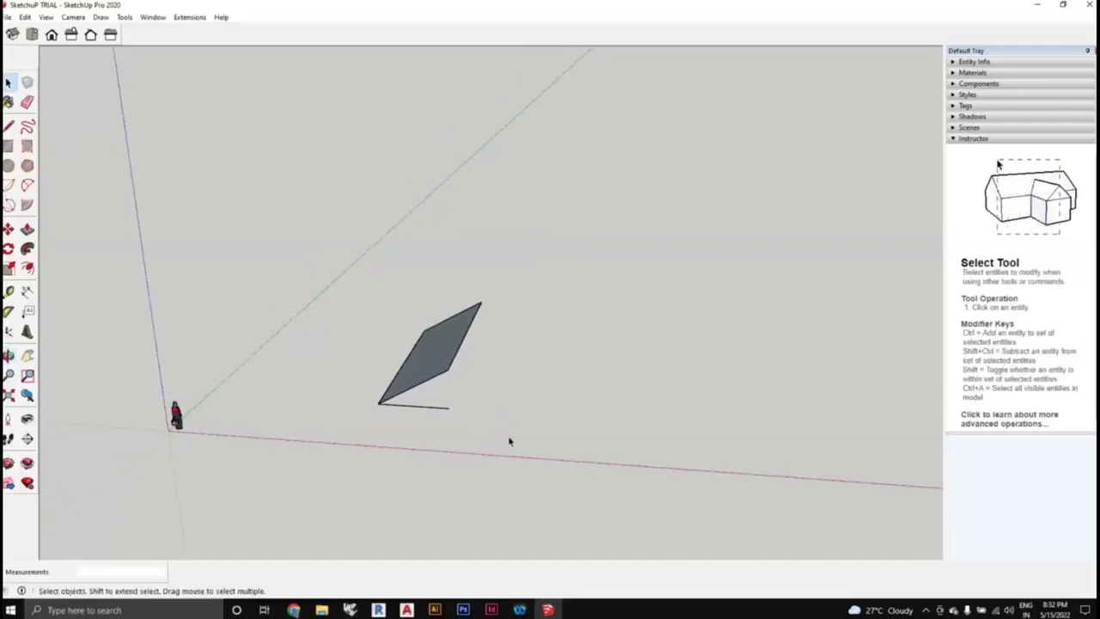
drag(486, 446, 386, 345)
key(Delete)
scroll(495, 407, down, 1)
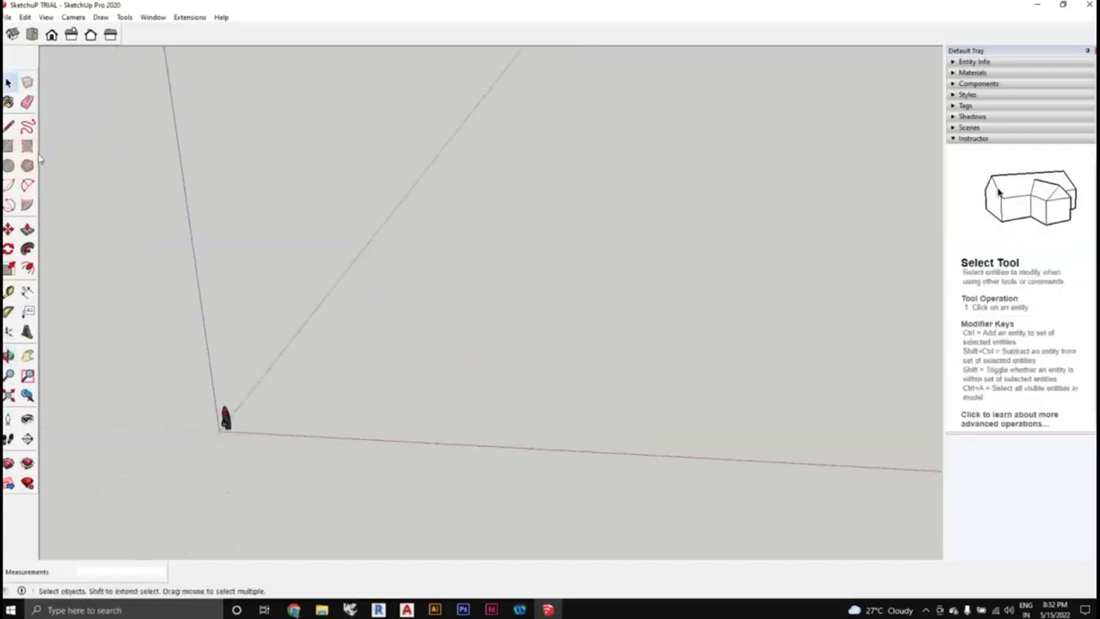
Start a rotated rectangle on the ground near the origin with a 5000 mm first edge along the green axis
click(27, 148)
middle_drag(270, 312, 391, 408)
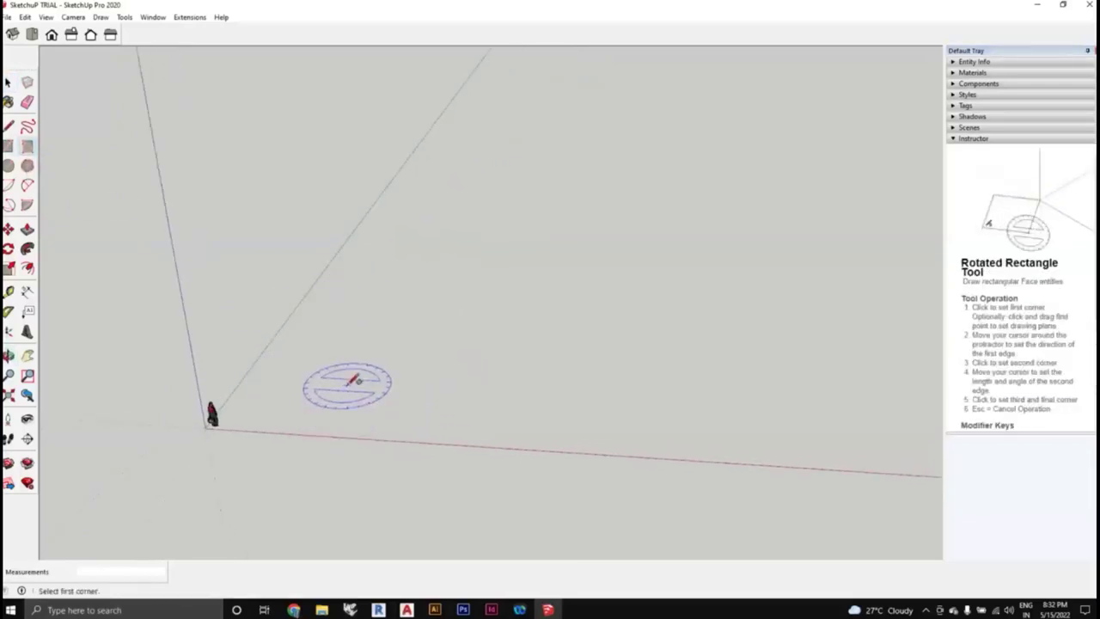
click(353, 397)
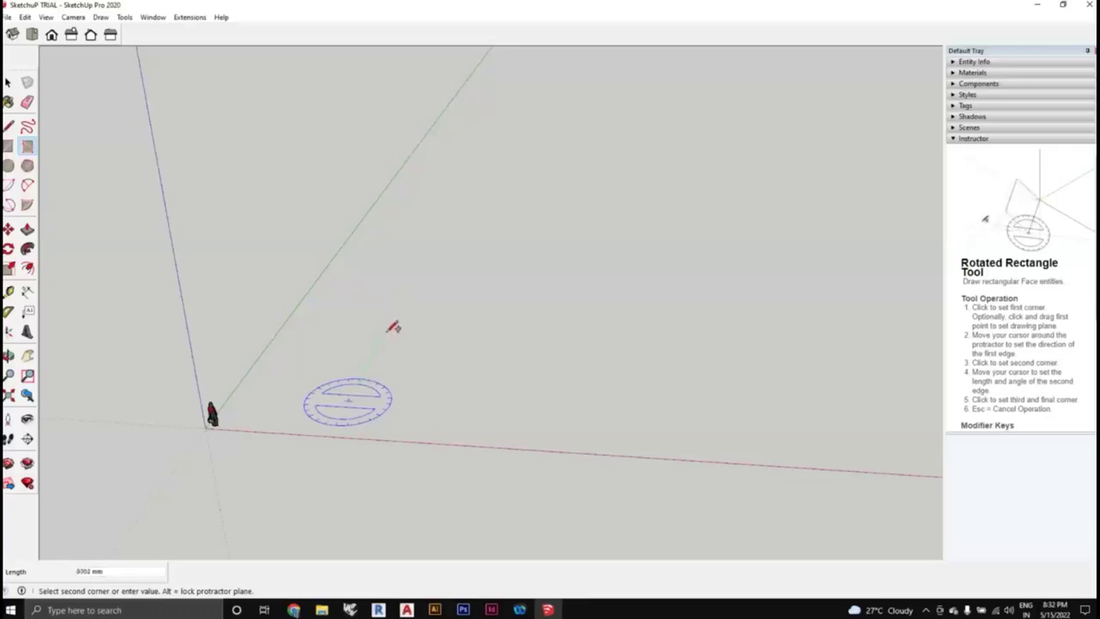
text(5000)
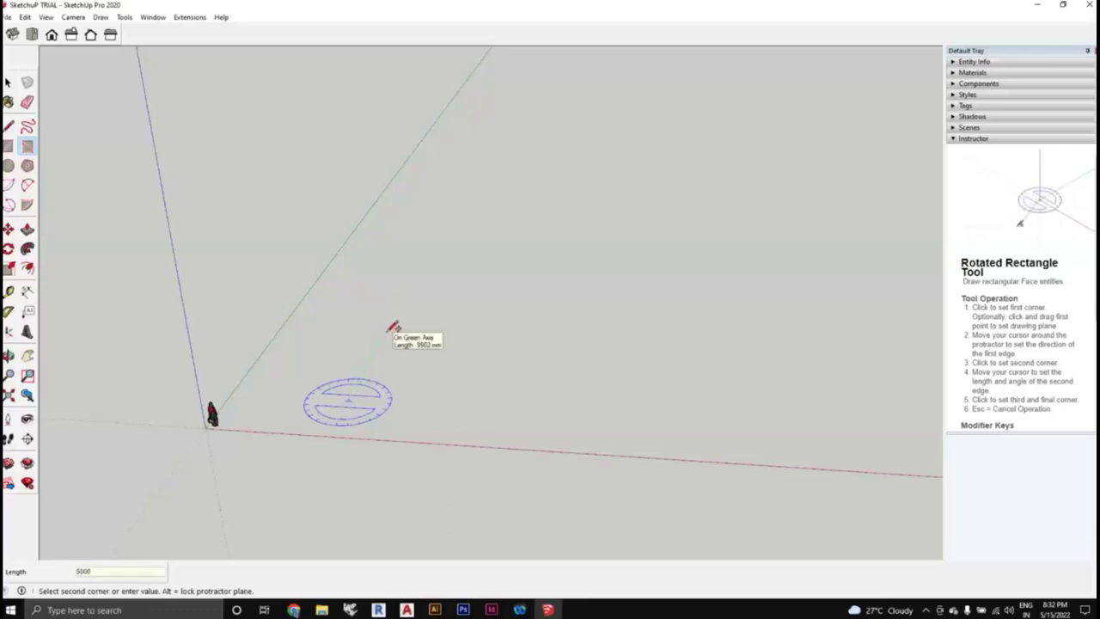
key(Return)
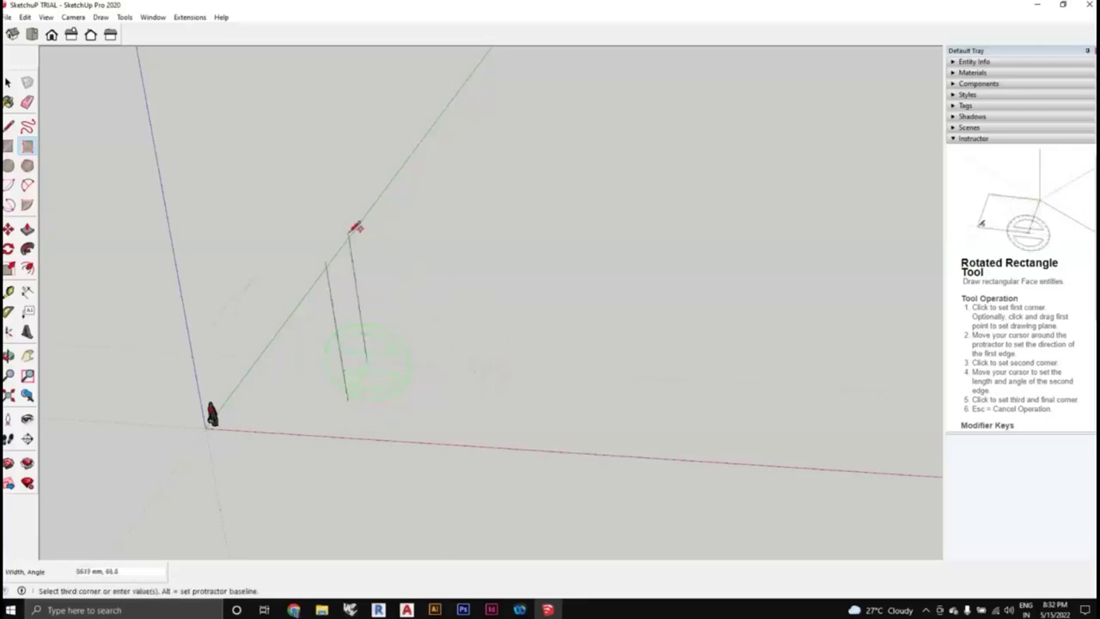
Finish the rotated rectangle with a width of 5000 mm, tilting it downward below the ground plane
middle_drag(514, 373, 602, 197)
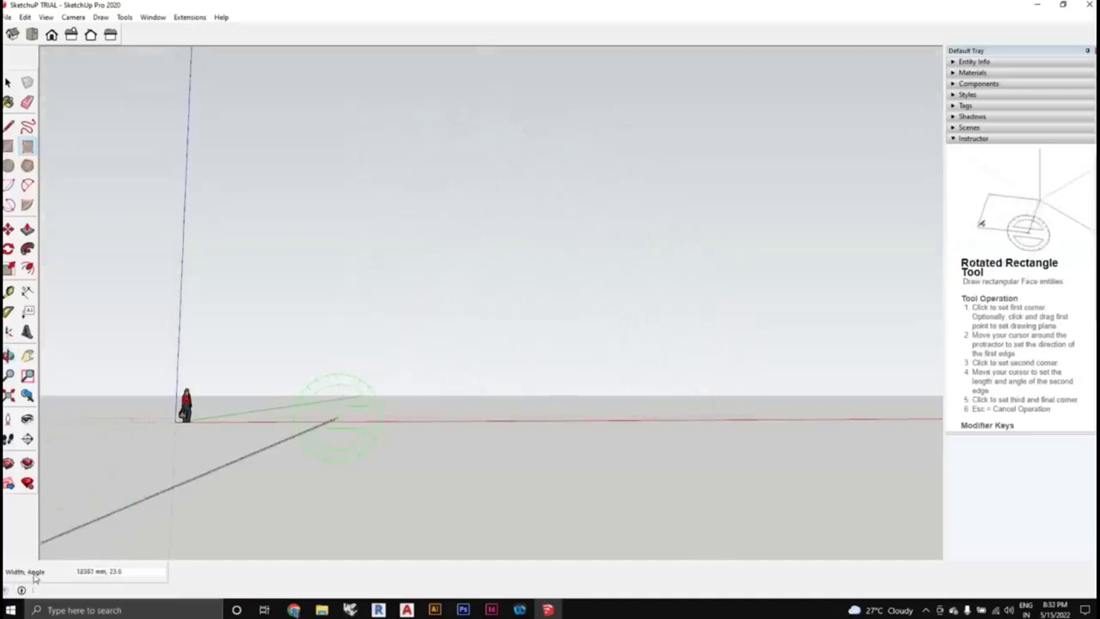
middle_drag(553, 409, 536, 177)
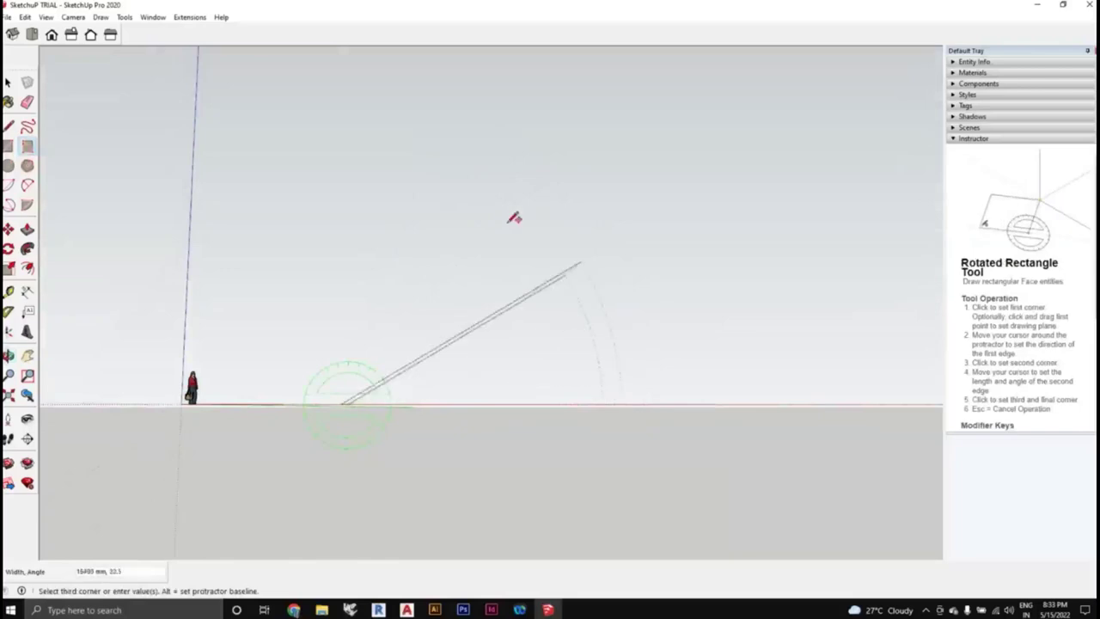
middle_drag(555, 253, 555, 316)
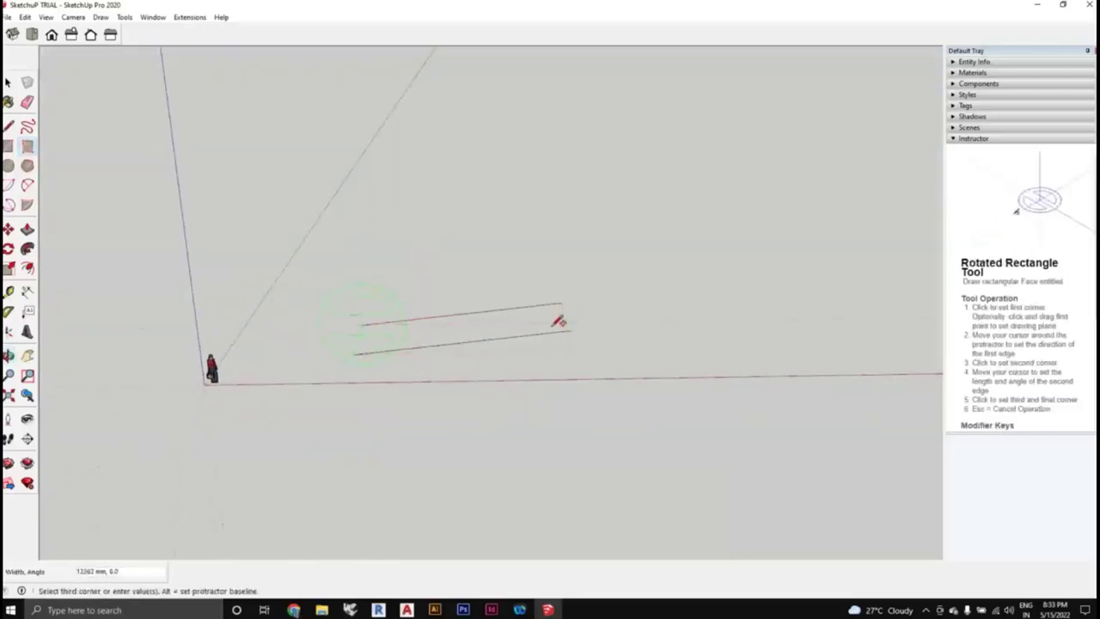
scroll(474, 301, up, 1)
middle_drag(491, 319, 481, 209)
middle_drag(559, 292, 505, 305)
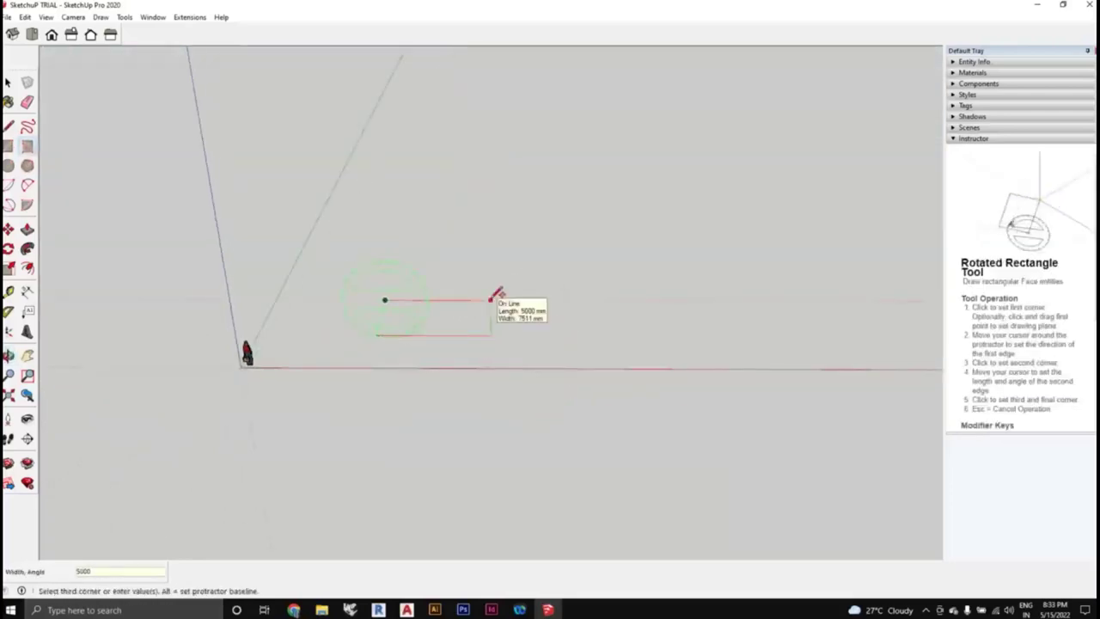
click(491, 297)
middle_drag(499, 290, 410, 346)
middle_drag(503, 392, 462, 390)
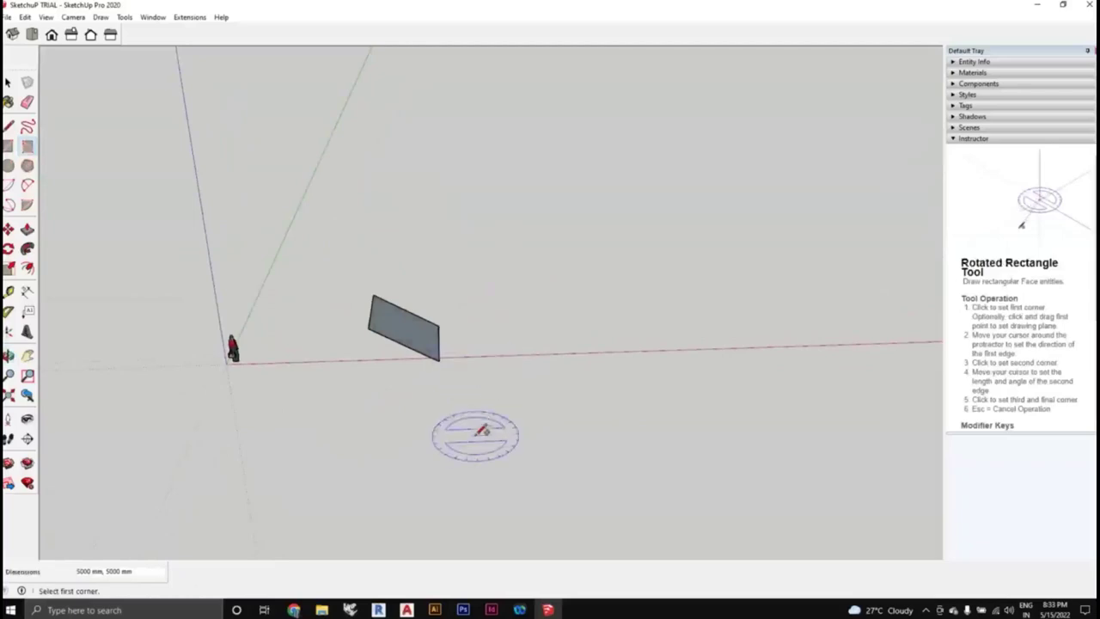
Examine the tilted rectangle from the side and from above to see how it slopes relative to the ground plane
middle_drag(483, 430, 491, 369)
middle_drag(470, 217, 523, 197)
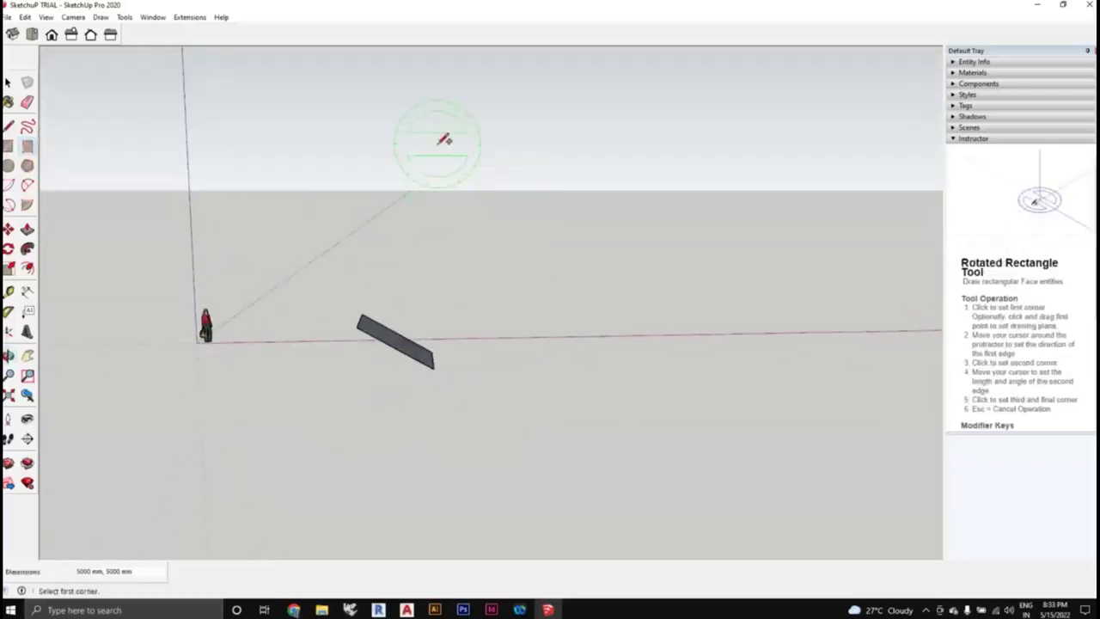
middle_drag(506, 341, 505, 177)
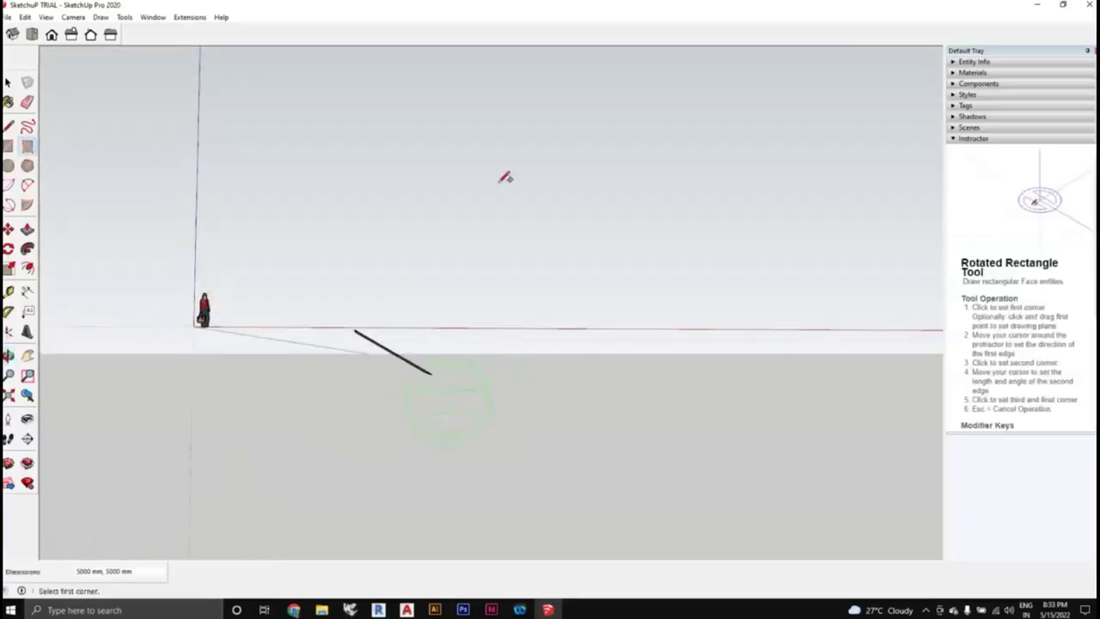
middle_drag(520, 379, 479, 496)
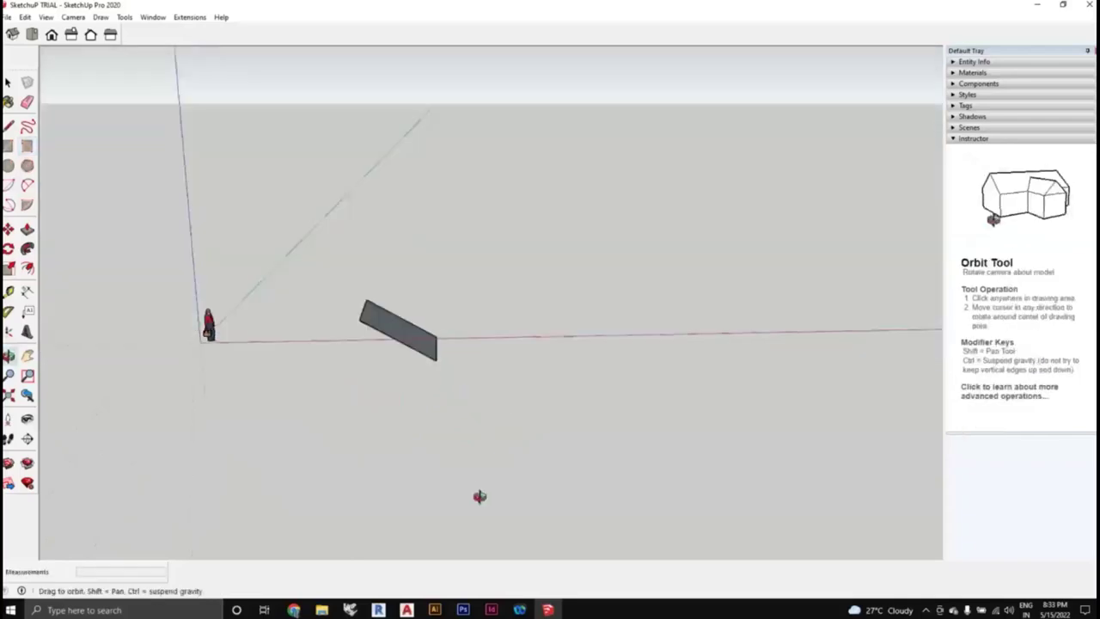
scroll(420, 369, up, 2)
scroll(341, 404, up, 1)
click(8, 126)
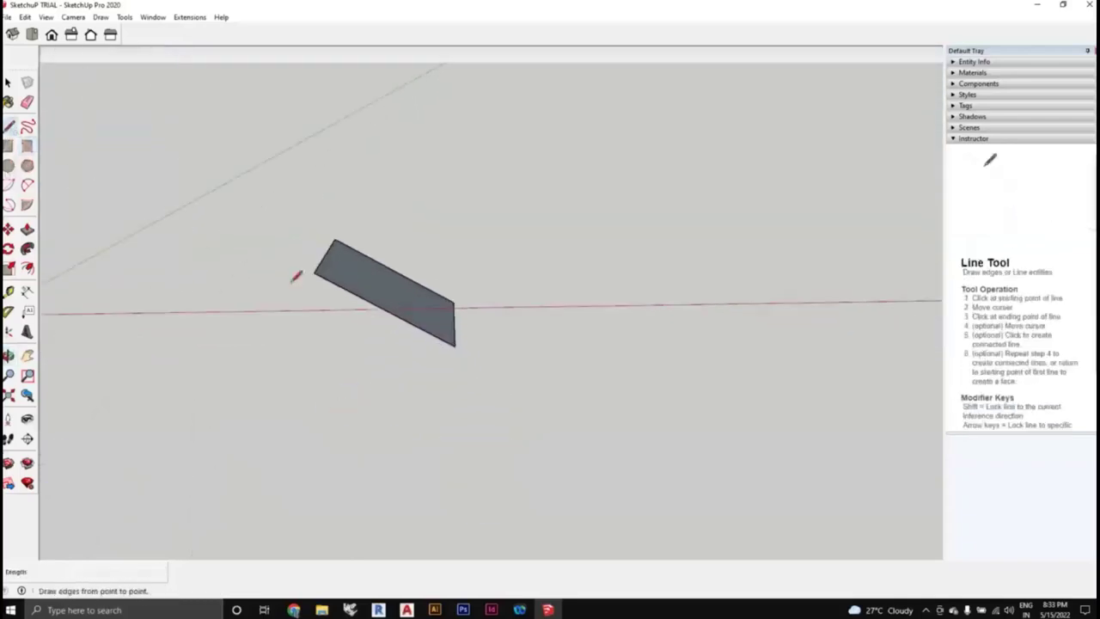
click(317, 270)
key(Escape)
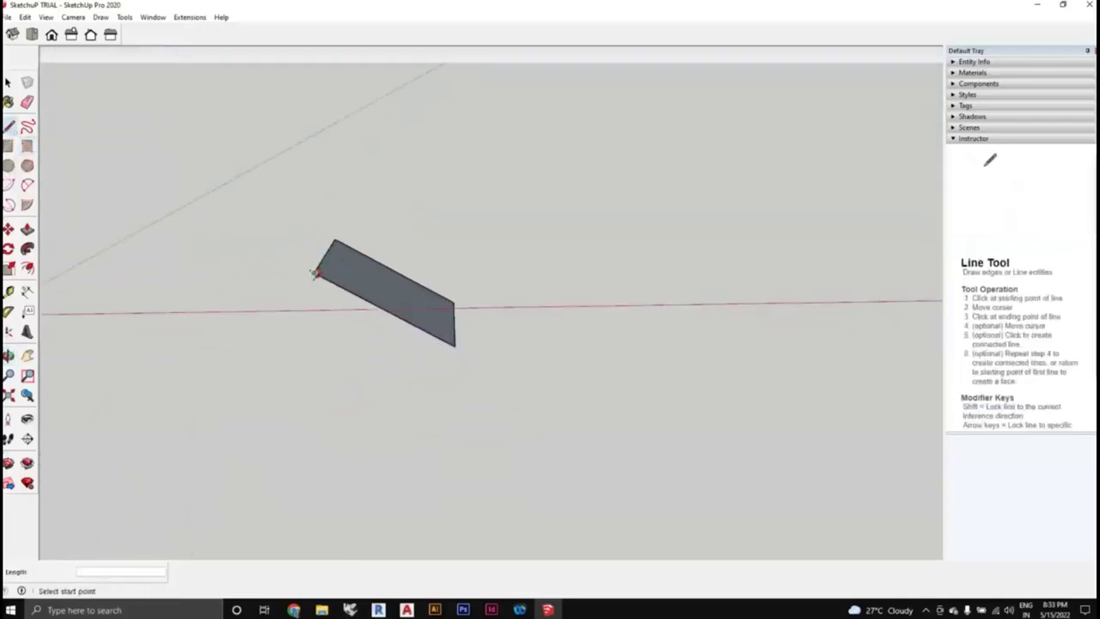
click(317, 270)
middle_drag(473, 253, 528, 233)
middle_drag(511, 300, 530, 369)
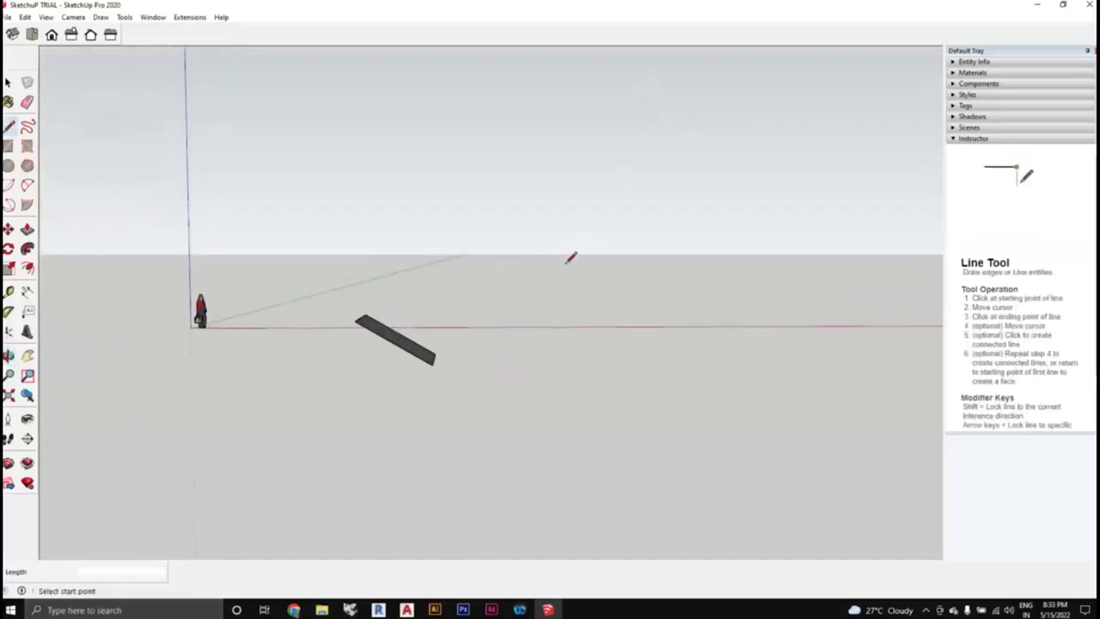
middle_drag(506, 280, 162, 186)
Select the tilted rectangle and delete it
click(8, 81)
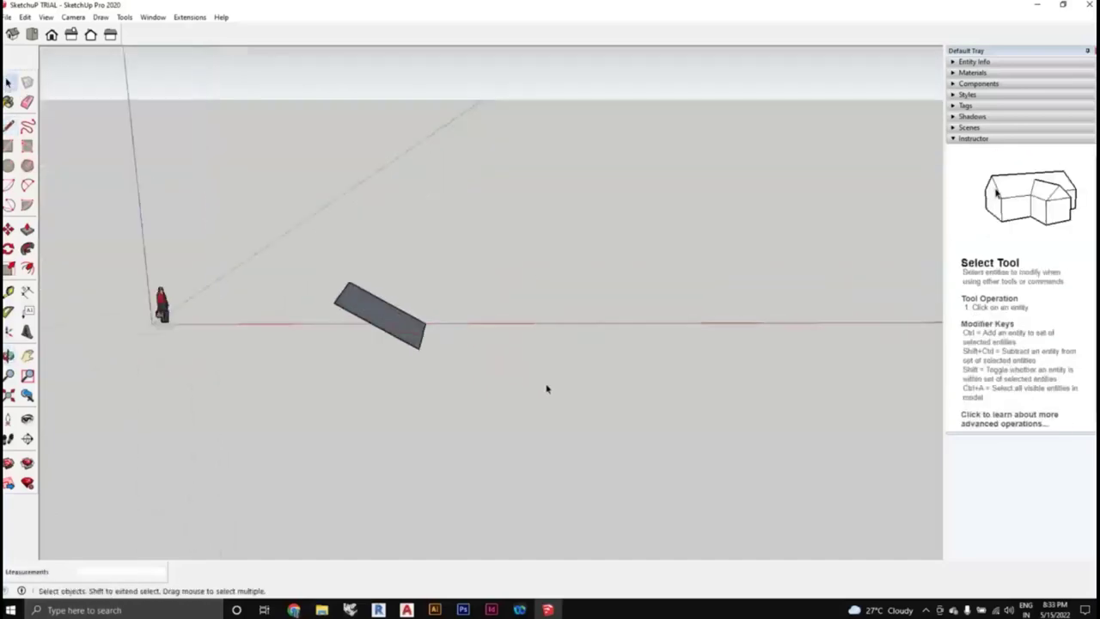
middle_drag(547, 386, 520, 406)
middle_drag(265, 249, 484, 358)
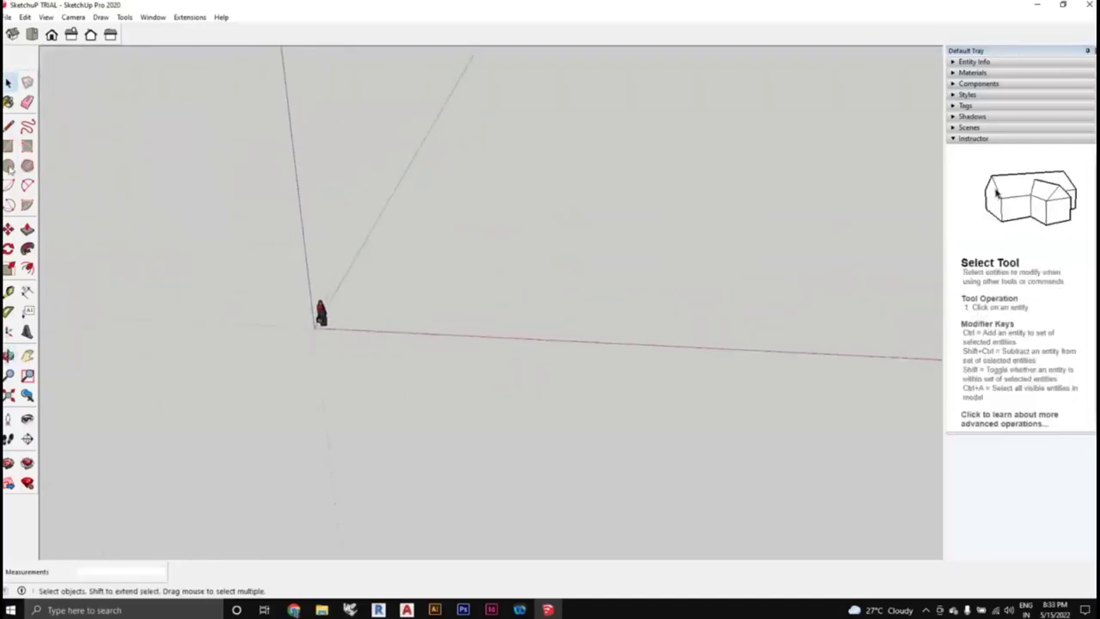
Draw a 15-sided circle on the ground beside the origin with the Circle tool and undo it
middle_drag(455, 277, 34, 172)
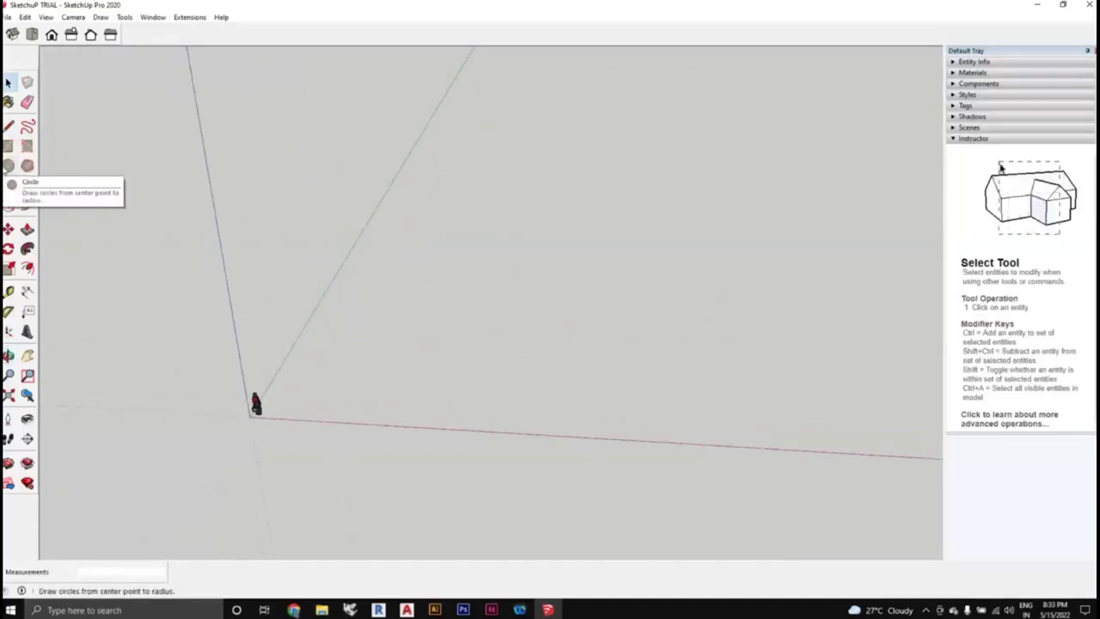
click(9, 166)
mouse_move(434, 359)
middle_down()
mouse_move(422, 369)
mouse_move(437, 356)
mouse_move(436, 366)
middle_up()
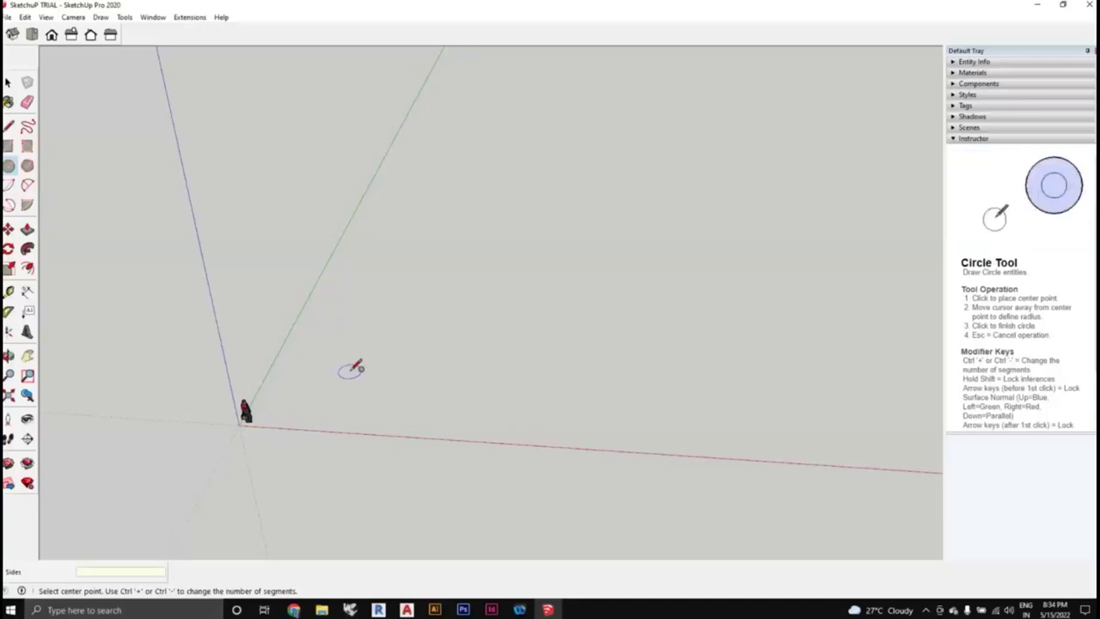
scroll(352, 368, up, 1)
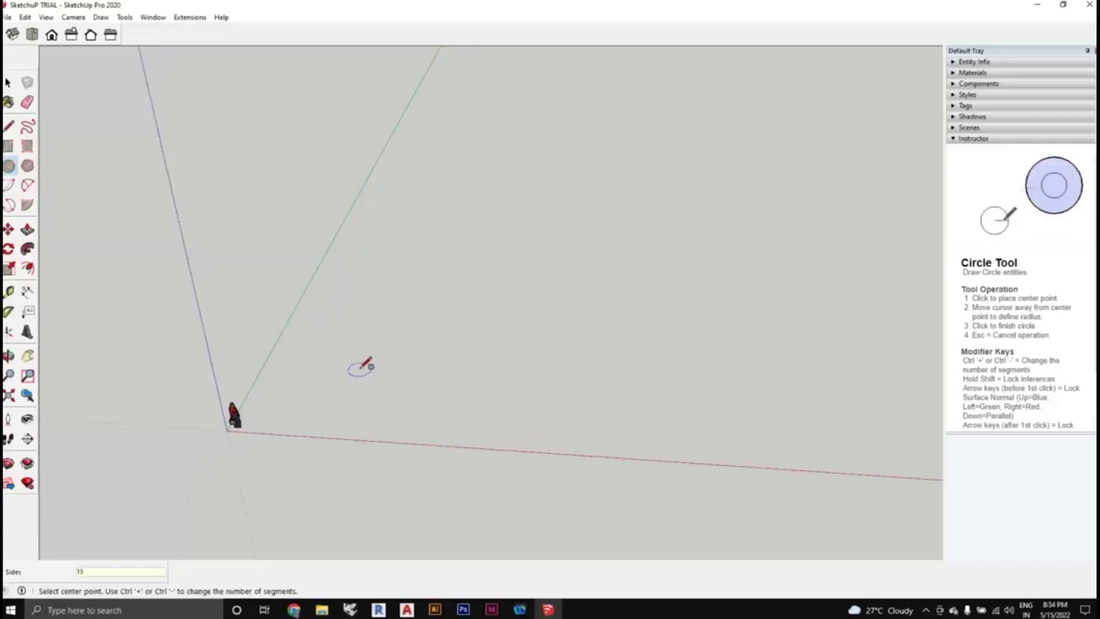
click(362, 369)
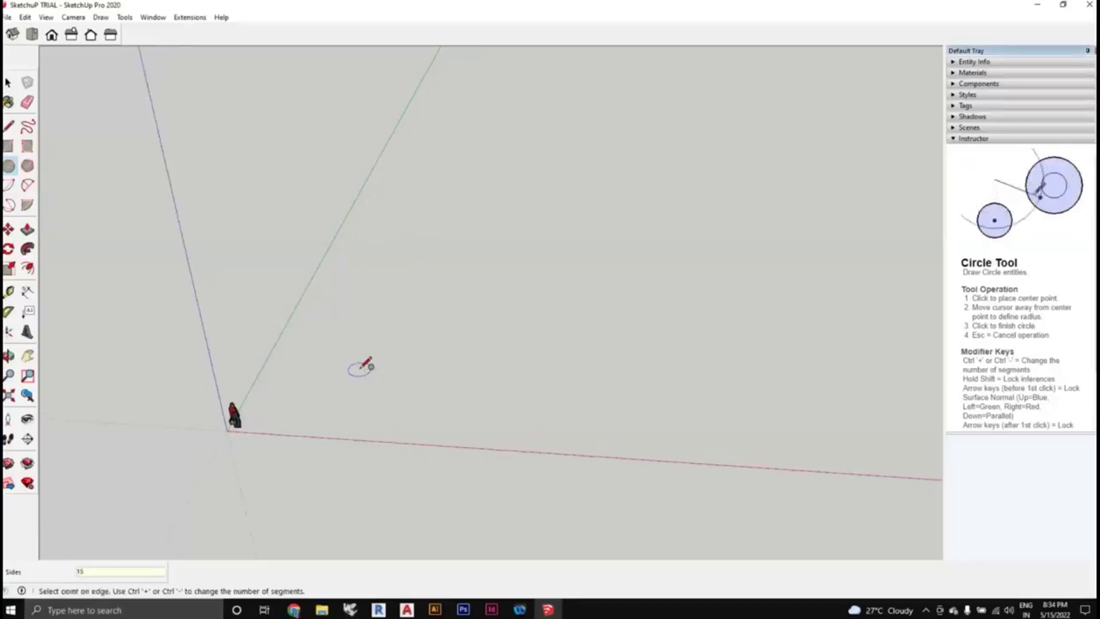
scroll(482, 316, up, 2)
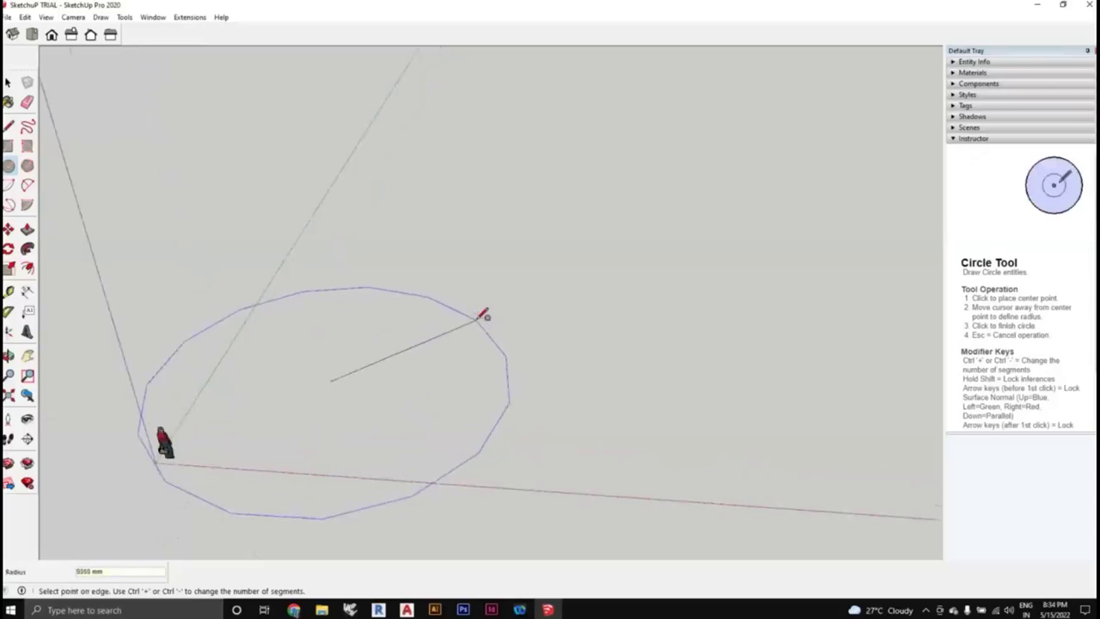
click(484, 316)
middle_drag(447, 393, 392, 455)
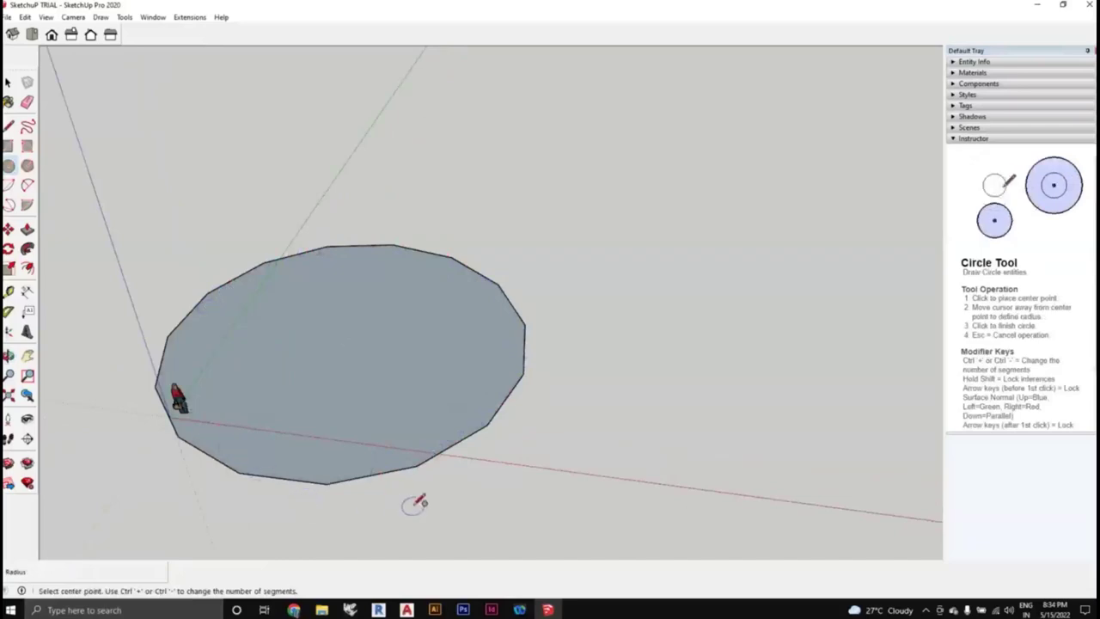
key(ctrl+z)
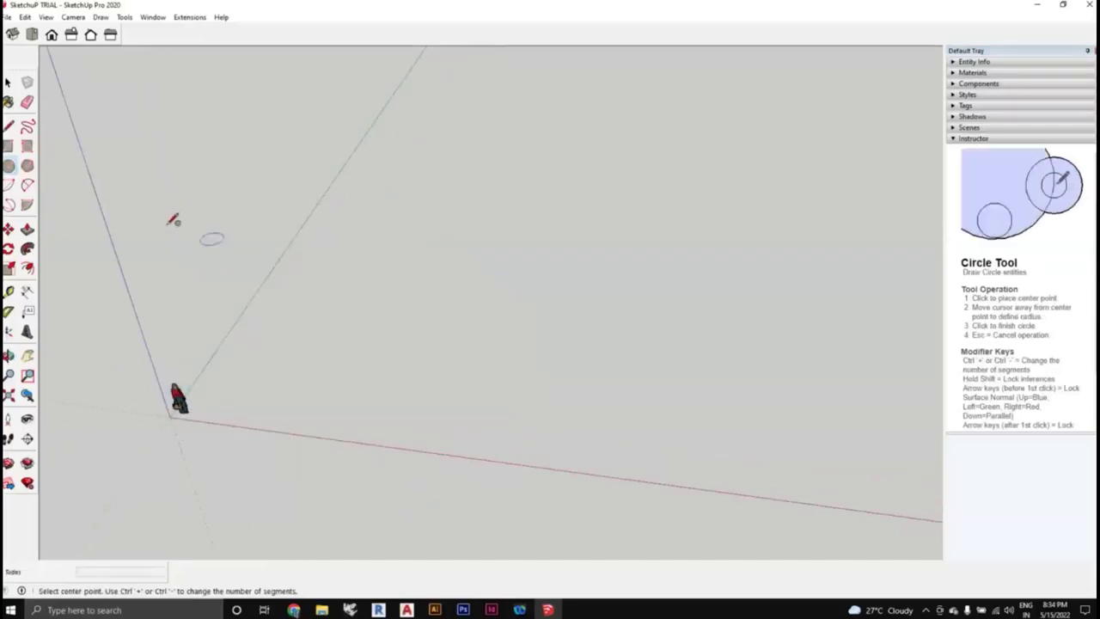
Draw a smooth circle with 99 sides on the ground, beside the origin and crossing the red axis
scroll(400, 363, up, 2)
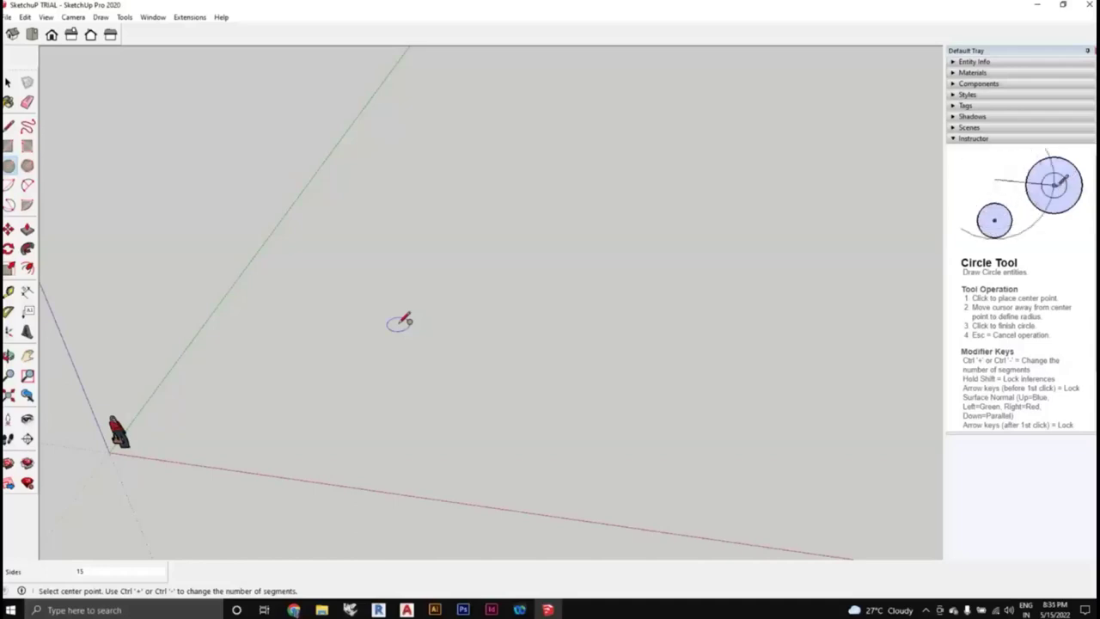
text(99)
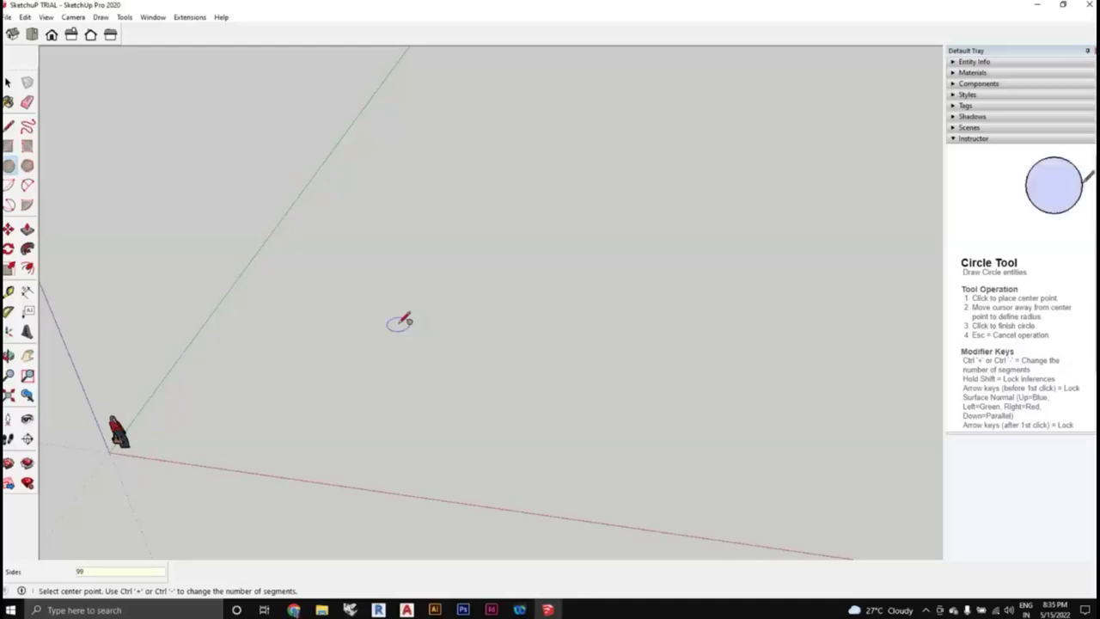
click(340, 387)
click(476, 340)
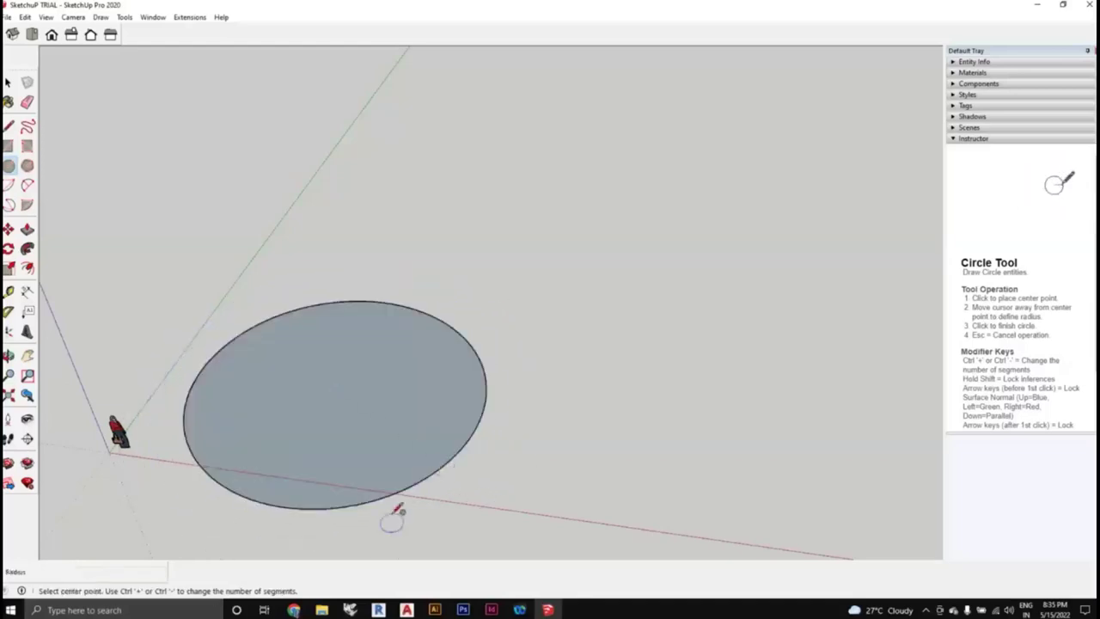
scroll(404, 498, up, 3)
scroll(434, 474, down, 2)
middle_drag(437, 474, 484, 439)
scroll(489, 470, up, 2)
scroll(494, 449, down, 1)
scroll(515, 454, down, 1)
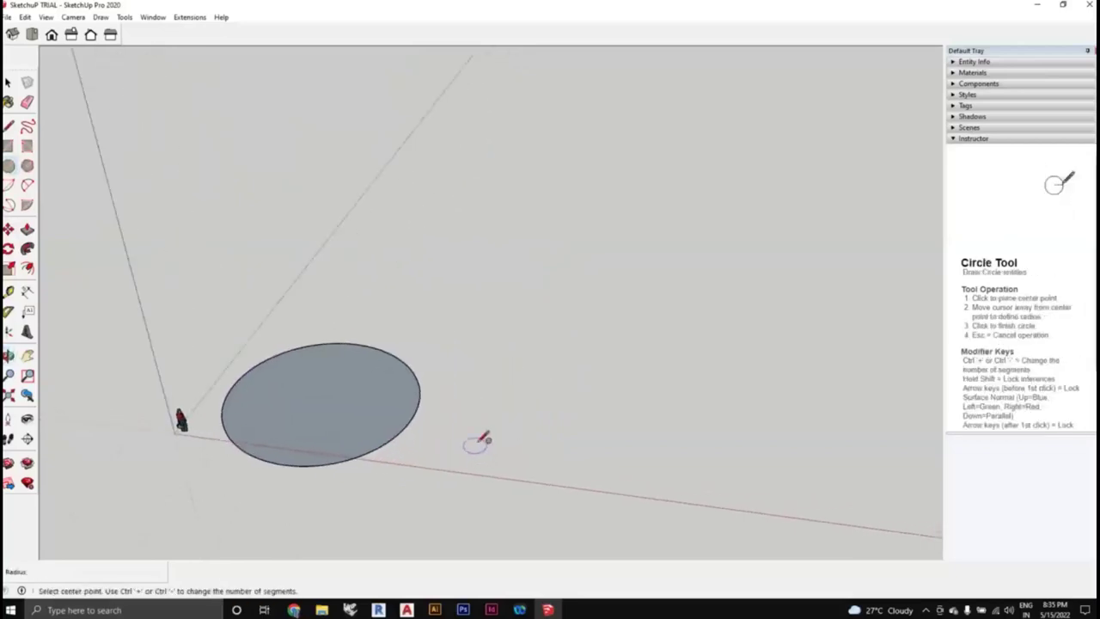
Draw an upright circle centred on the red axis and perpendicular to it, beyond the ground circle
middle_drag(426, 402, 410, 469)
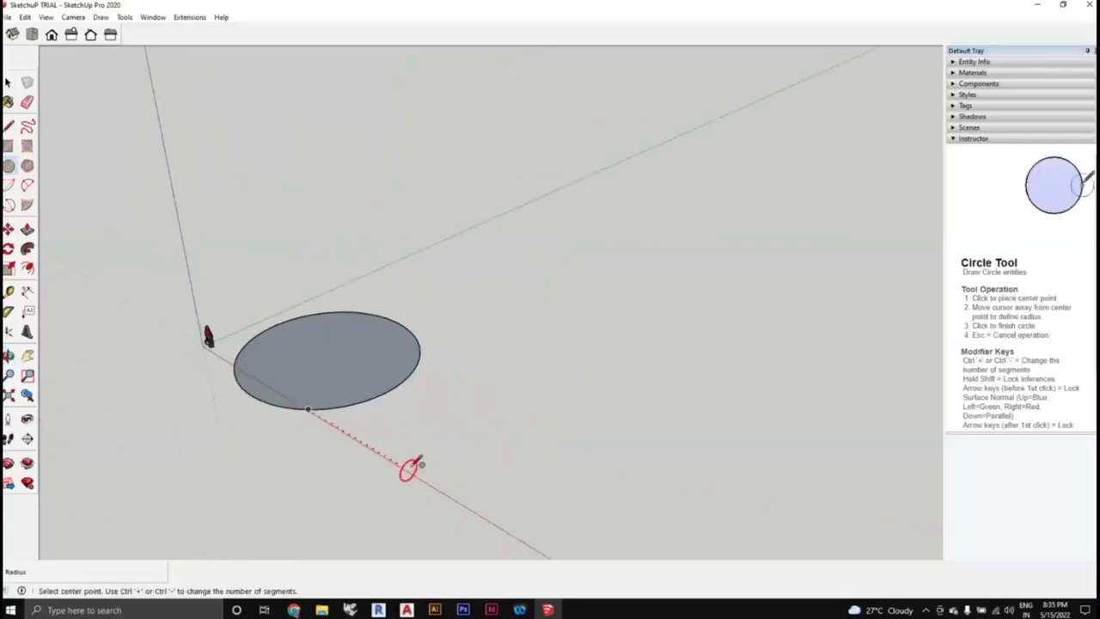
click(423, 479)
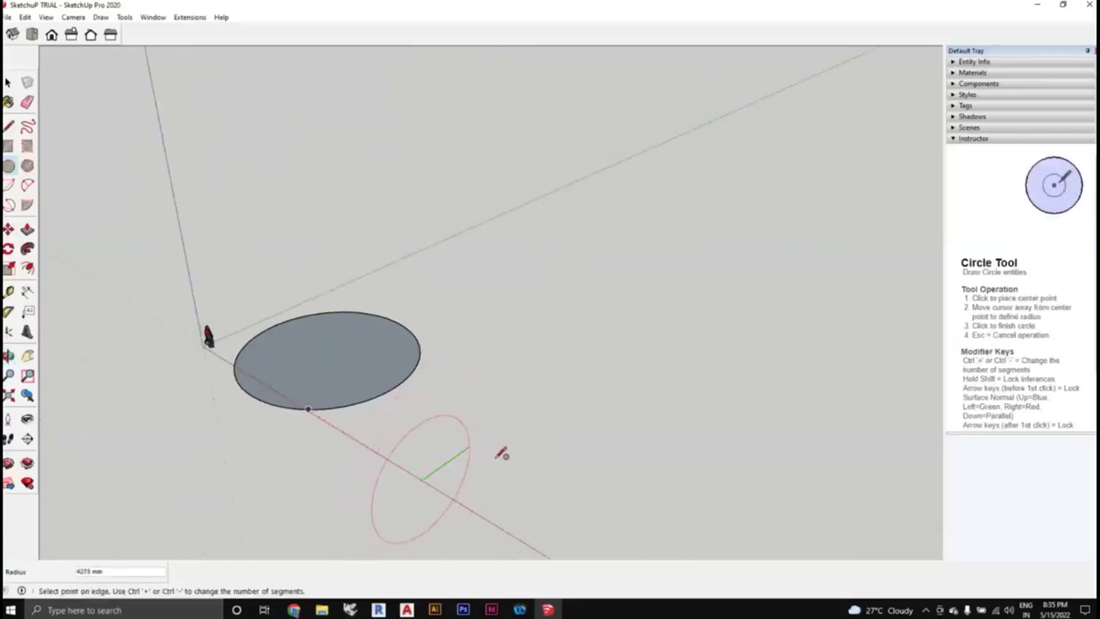
click(507, 448)
middle_drag(508, 451, 593, 376)
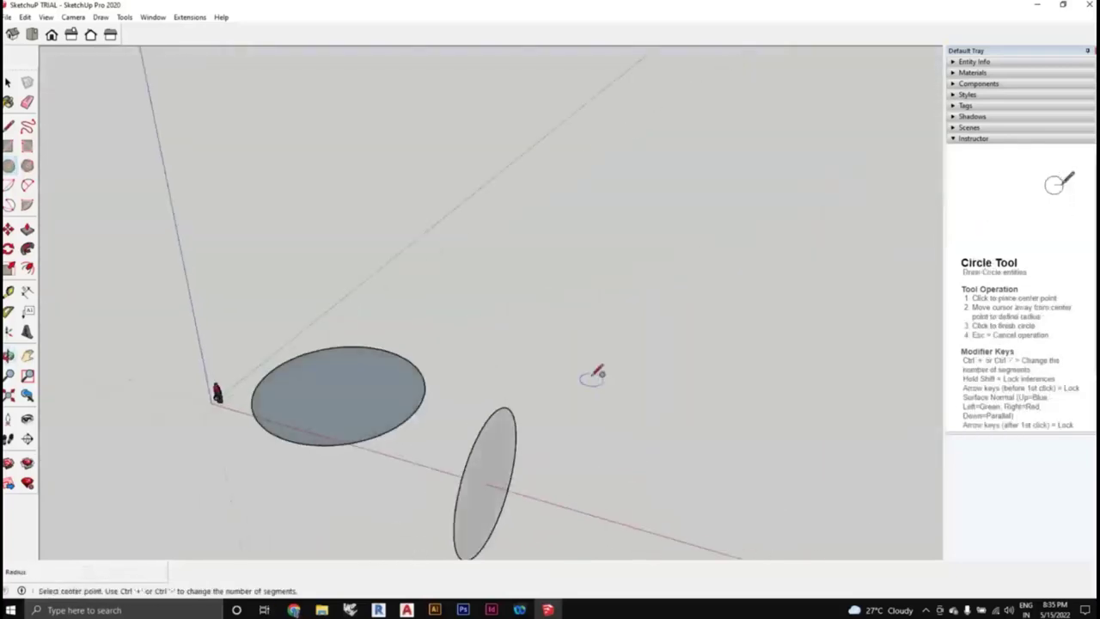
Draw another upright circle perpendicular to the green axis, behind the first two circles
click(486, 275)
click(563, 277)
middle_drag(599, 321, 749, 312)
scroll(761, 343, down, 3)
middle_drag(766, 356, 570, 400)
Select all three circles and clear the selection
key(space)
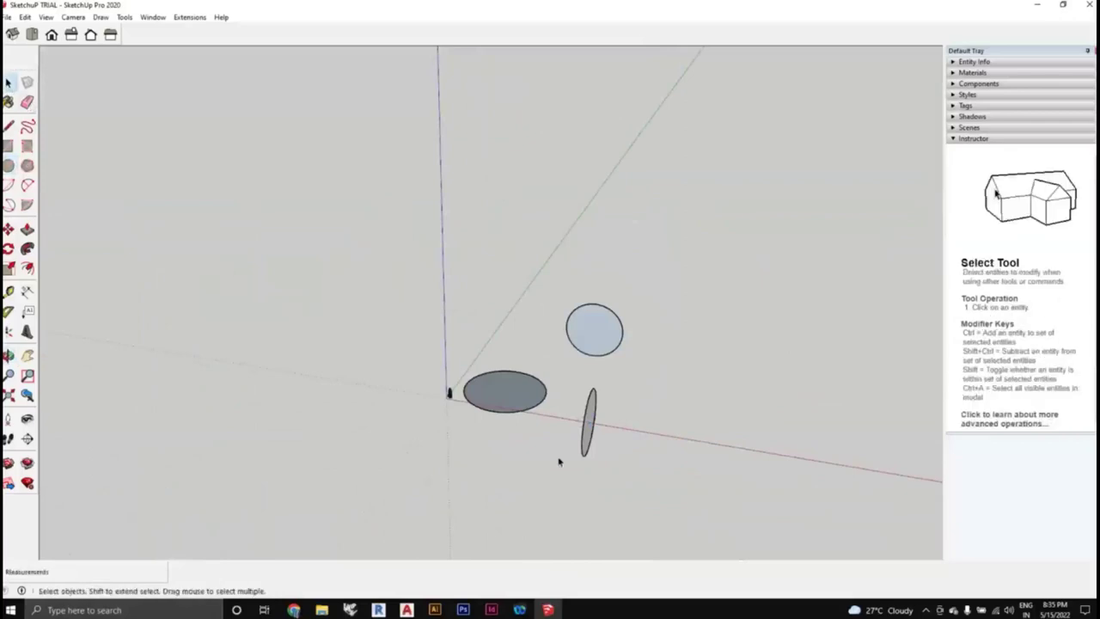
middle_drag(560, 456, 740, 517)
drag(495, 277, 457, 252)
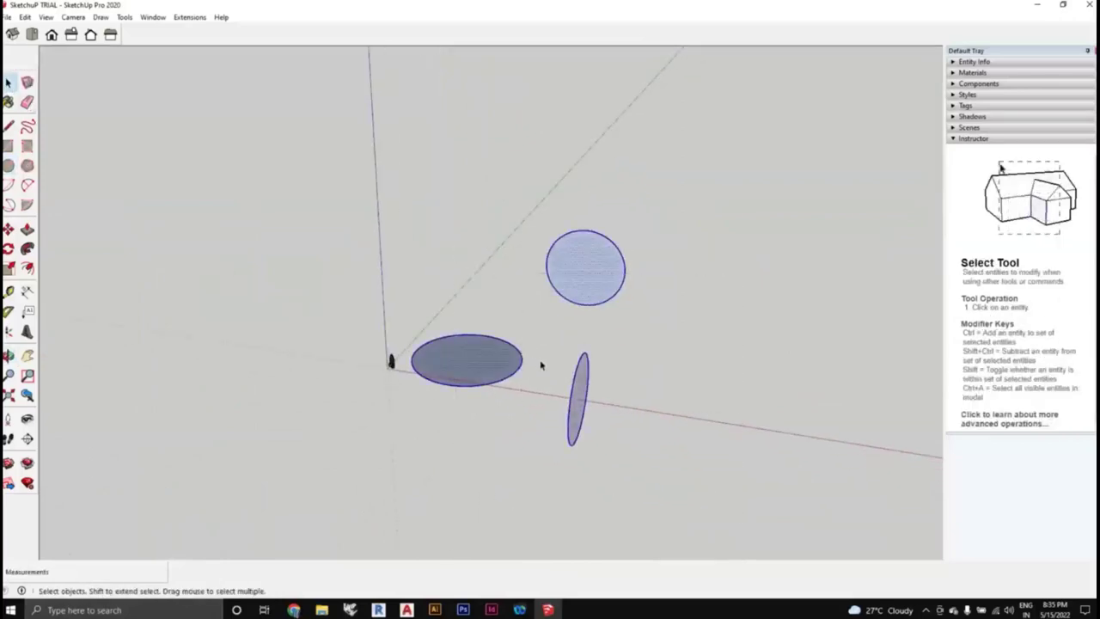
click(609, 391)
Draw an eight-sided polygon on the ground across the red axis, beyond the circles, with the Polygon tool
middle_drag(659, 392, 464, 344)
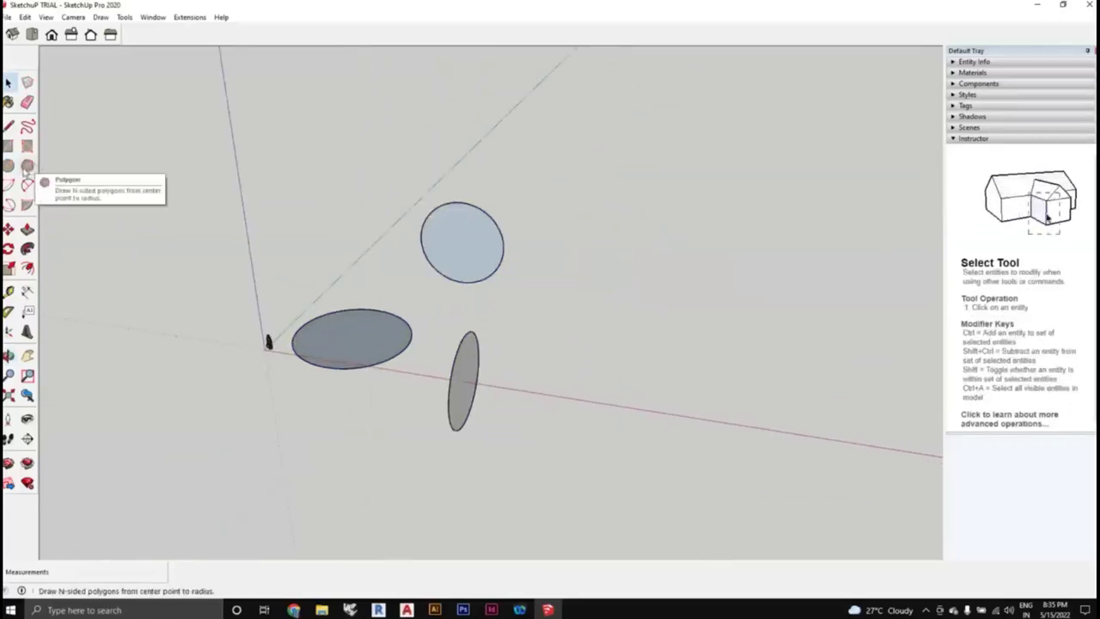
click(26, 169)
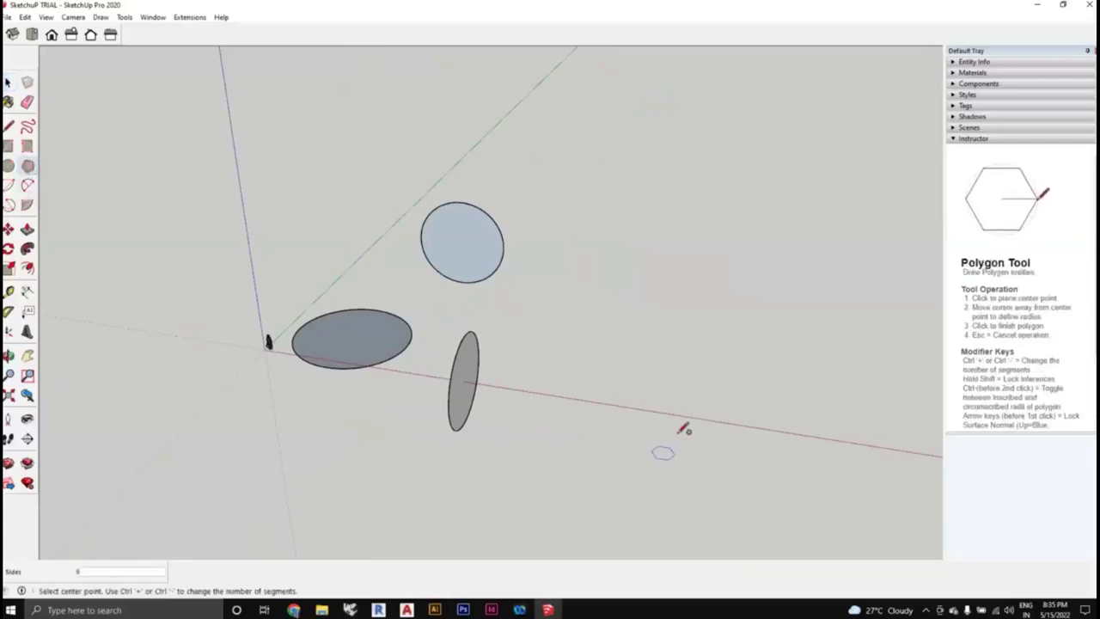
middle_drag(669, 391, 597, 388)
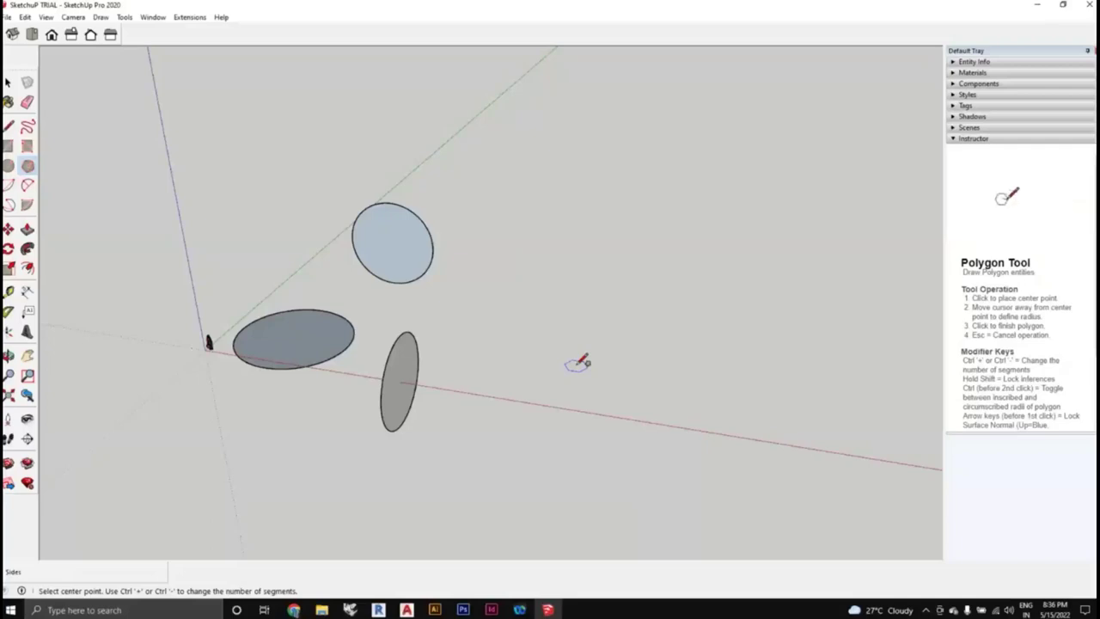
click(576, 365)
click(677, 384)
middle_drag(679, 387, 582, 366)
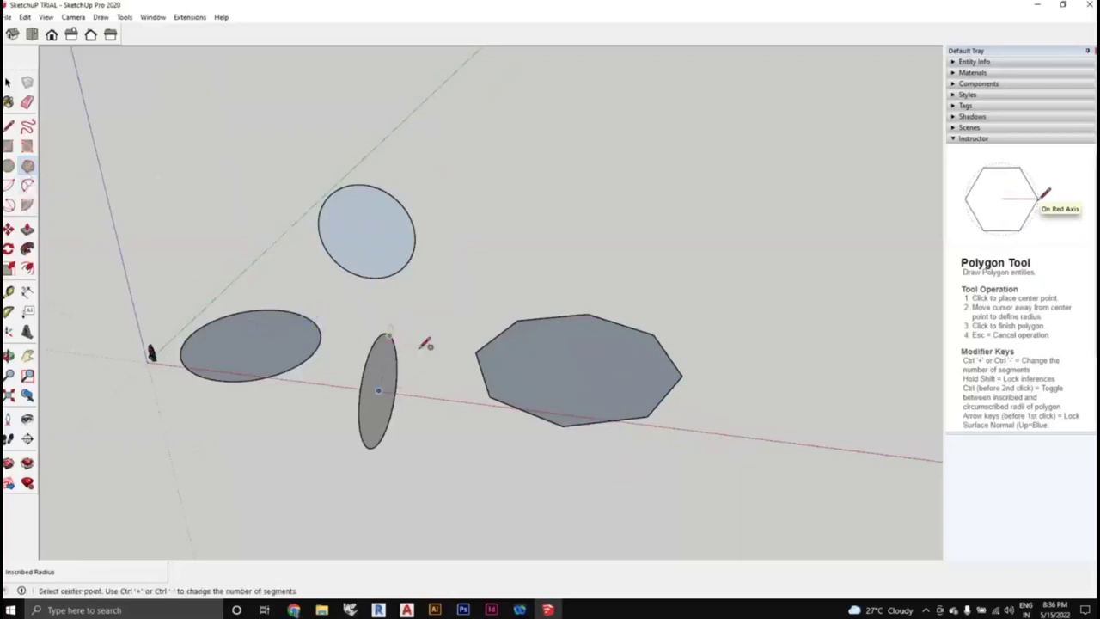
scroll(425, 346, down, 1)
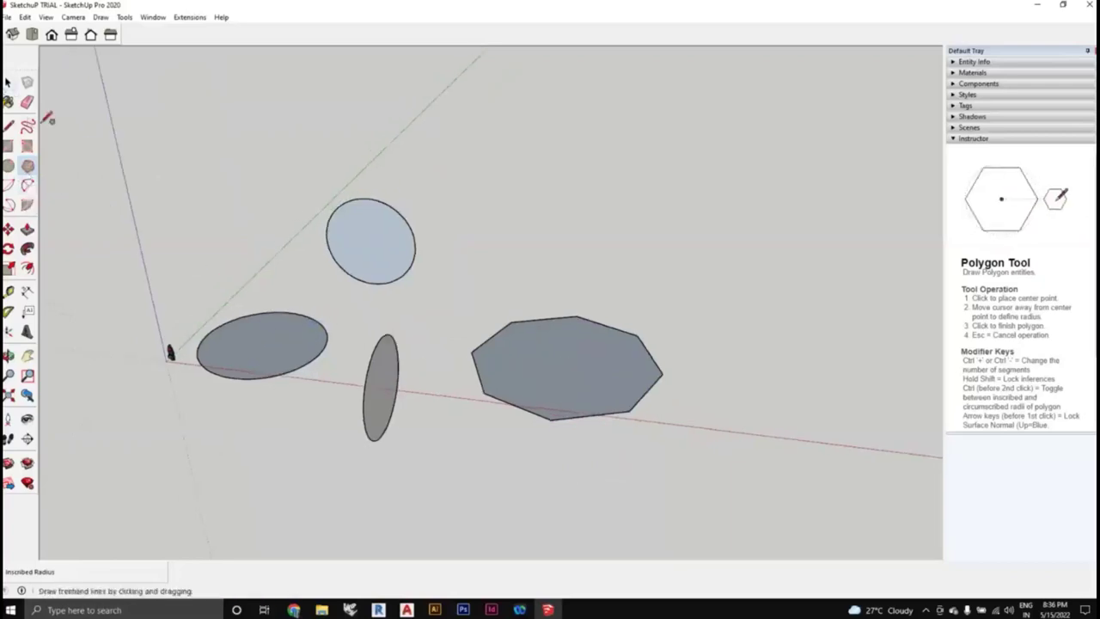
key(space)
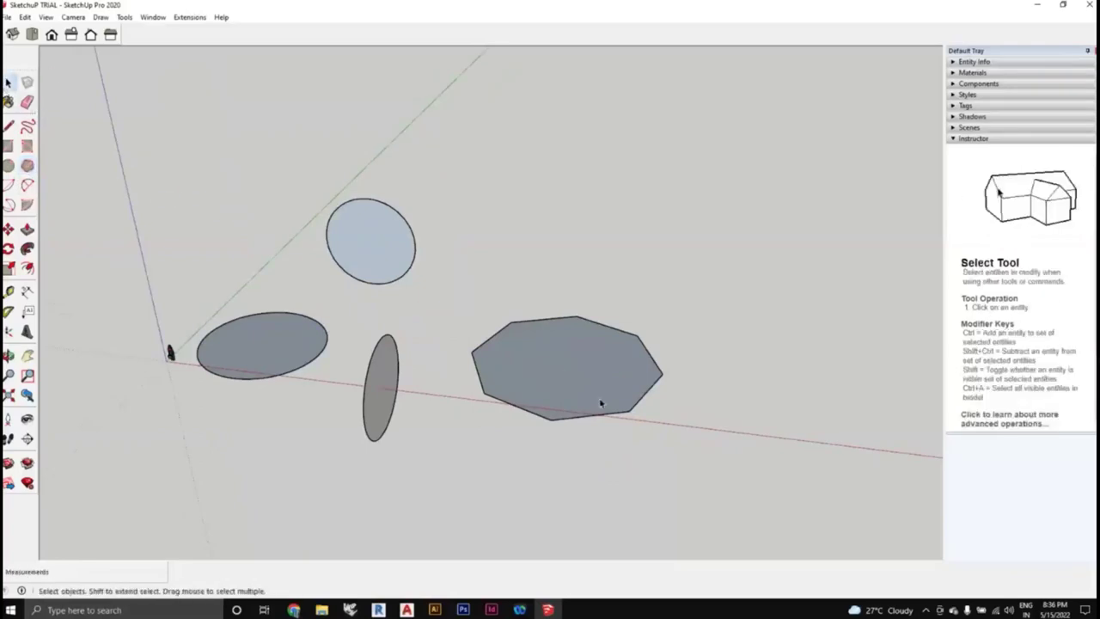
key(o)
mouse_move(641, 437)
middle_down()
mouse_move(694, 425)
mouse_move(642, 421)
middle_up()
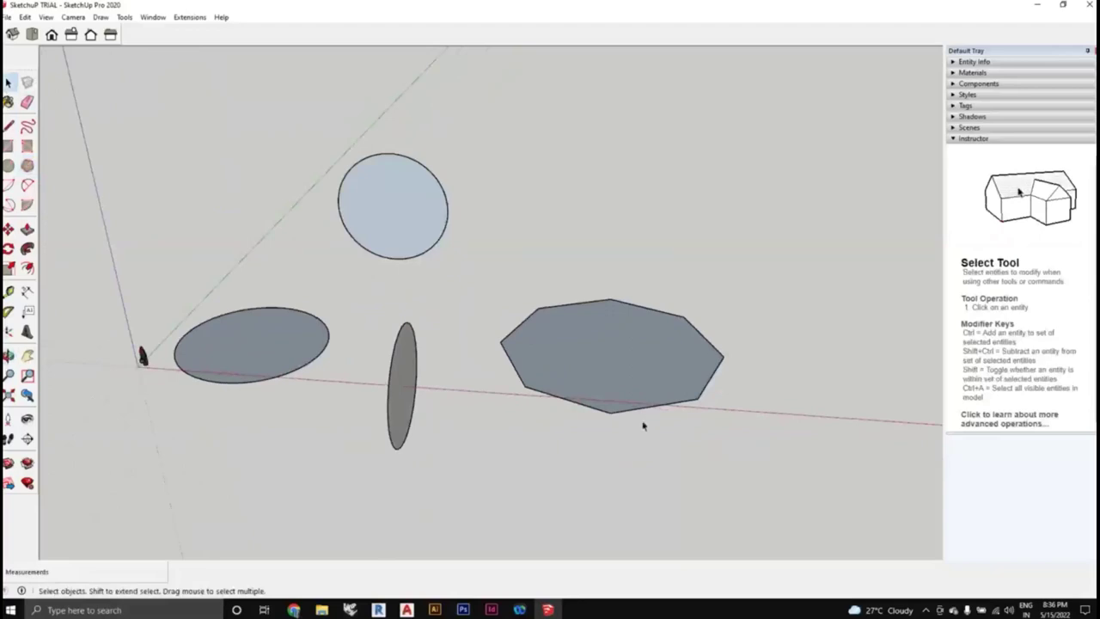
drag(235, 181, 236, 182)
click(459, 319)
middle_drag(460, 319, 555, 418)
scroll(555, 419, up, 1)
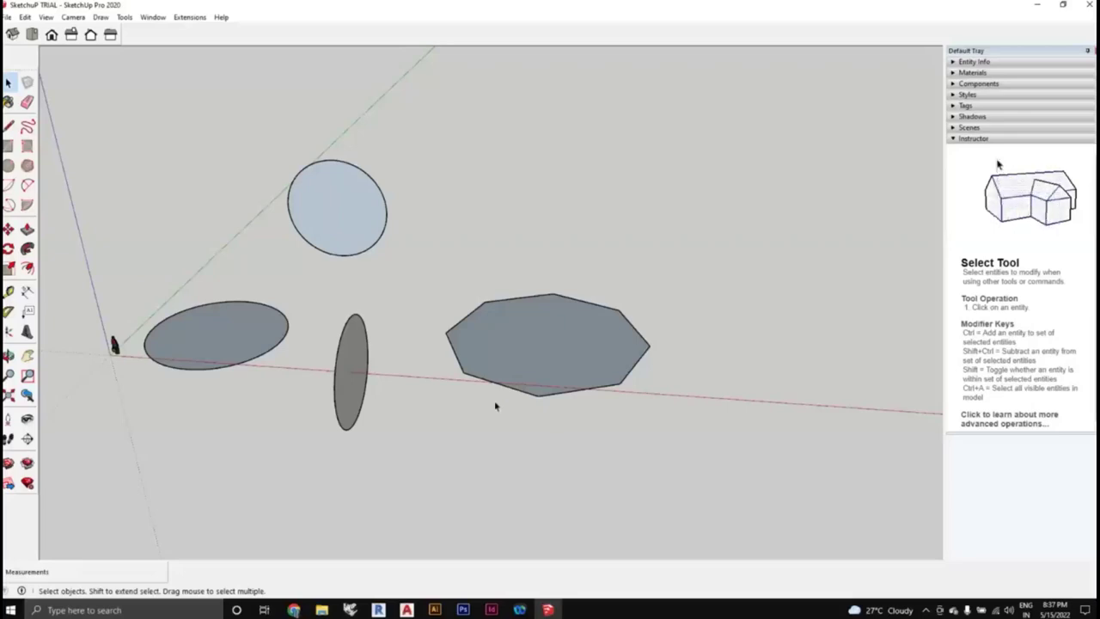
middle_drag(496, 405, 491, 410)
middle_drag(407, 411, 413, 427)
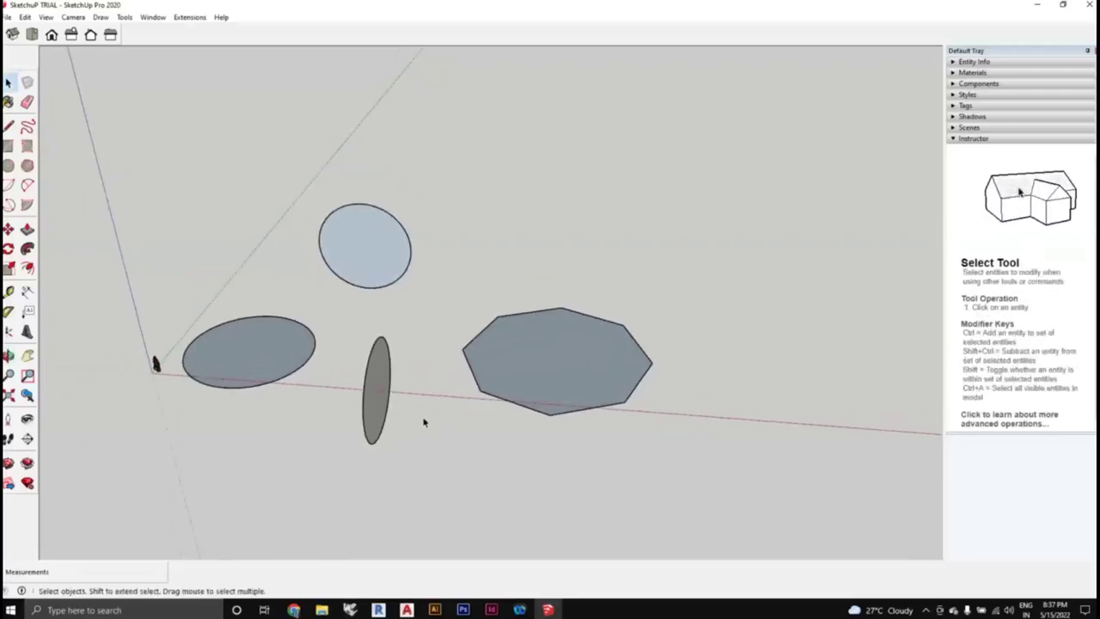
Select the three circles together with the octagon and delete them all
drag(612, 495, 349, 315)
drag(270, 256, 258, 244)
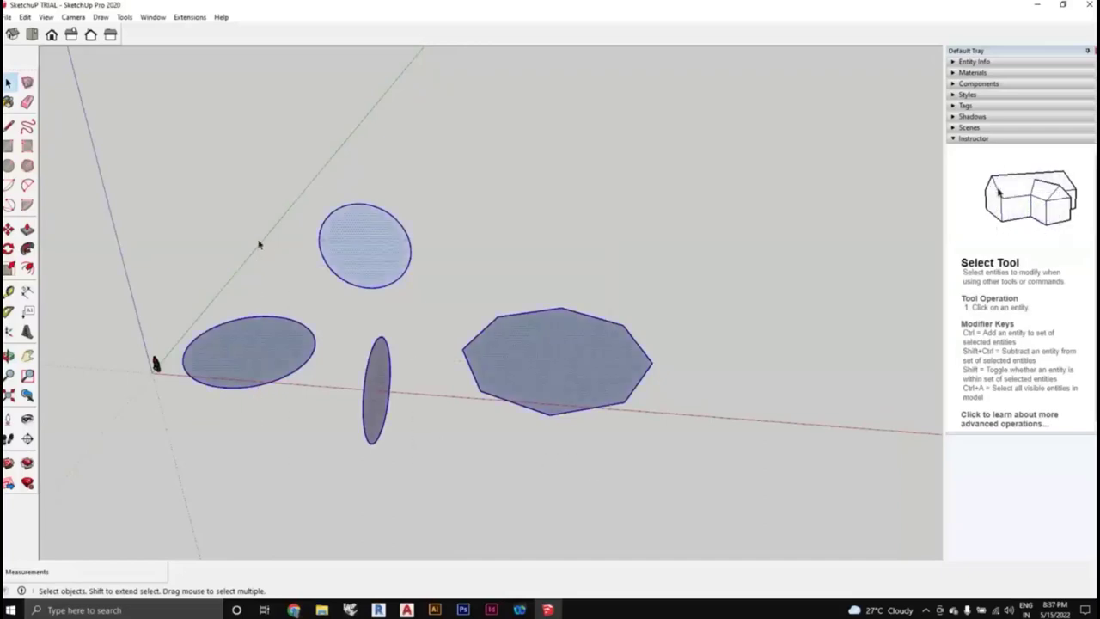
key(Delete)
middle_drag(331, 332, 344, 364)
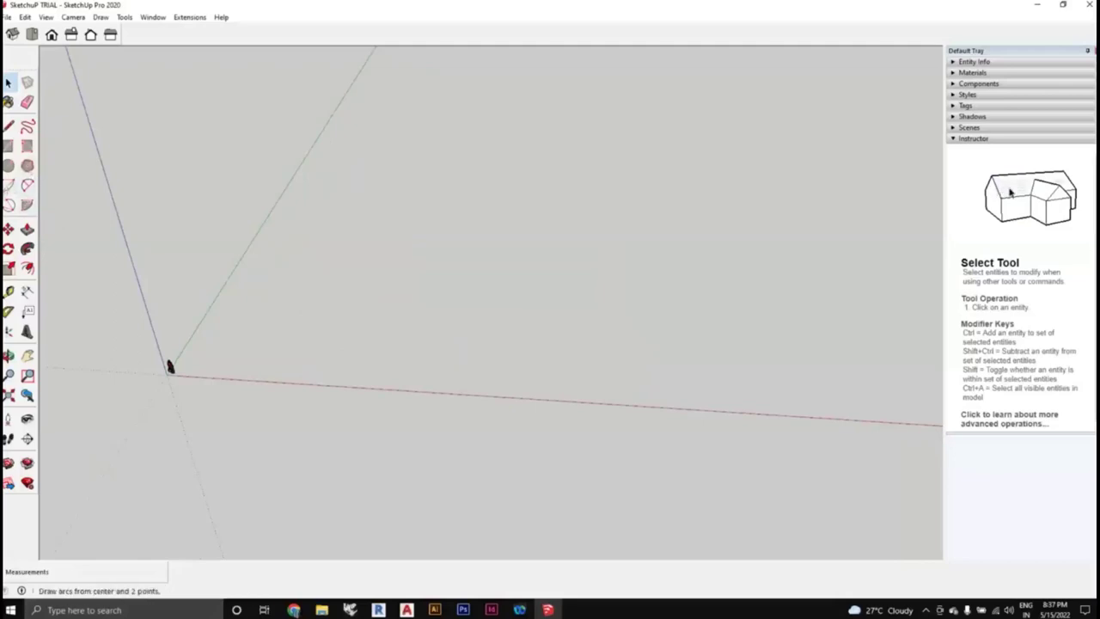
Start a pie on the ground beyond the red axis with the Pie tool, using a 5000 mm radius parallel to that axis
click(28, 206)
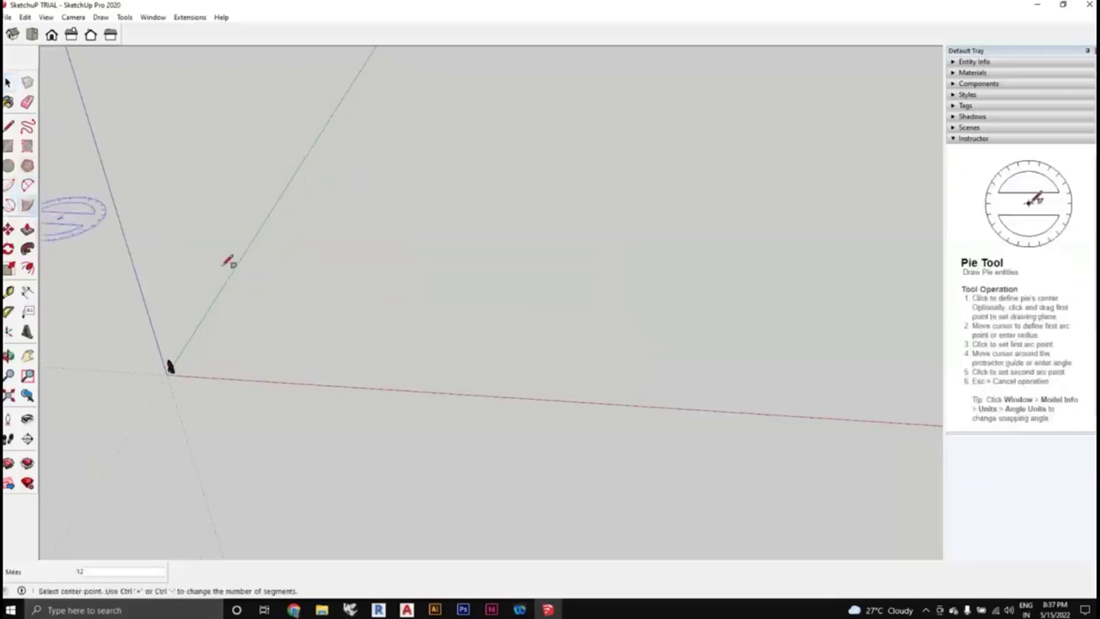
click(357, 330)
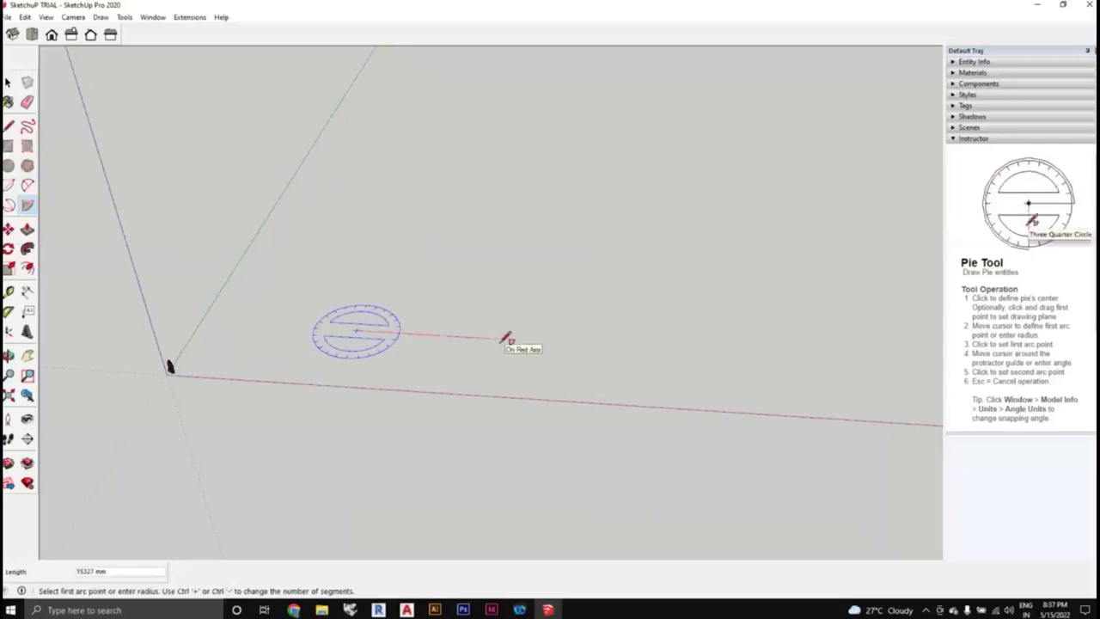
text(5000)
key(Return)
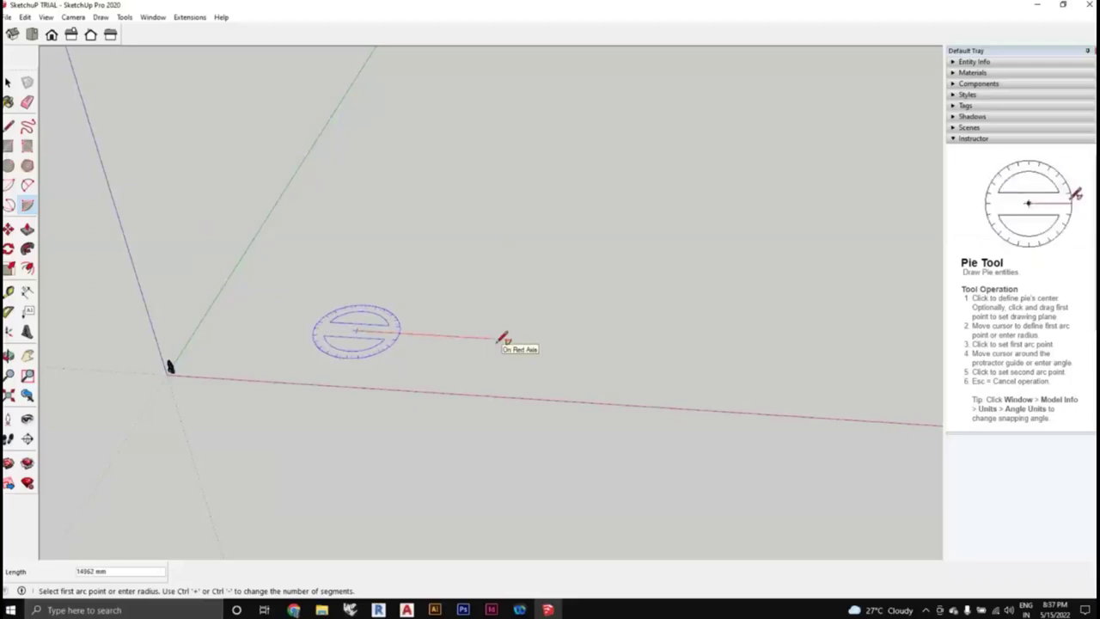
text(10)
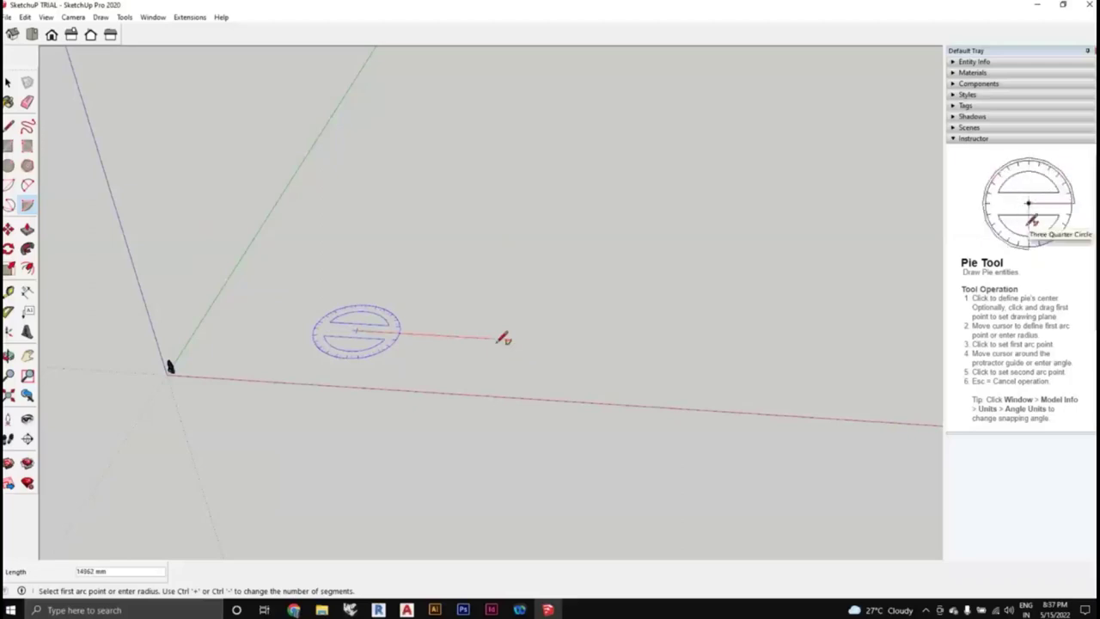
key(BackSpace)
key(BackSpace)
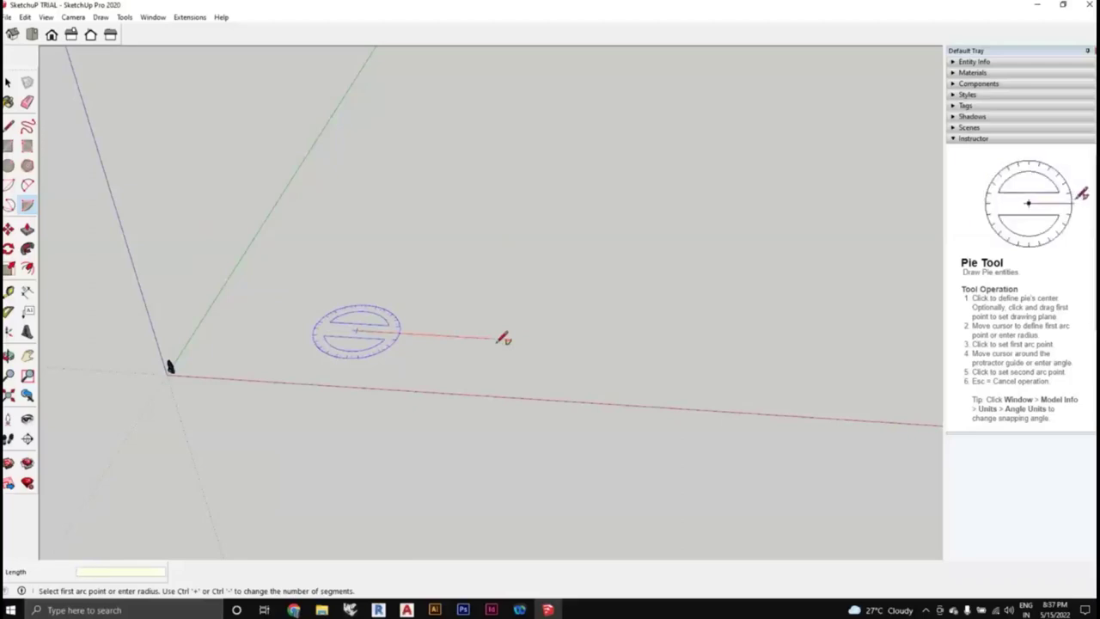
key(Return)
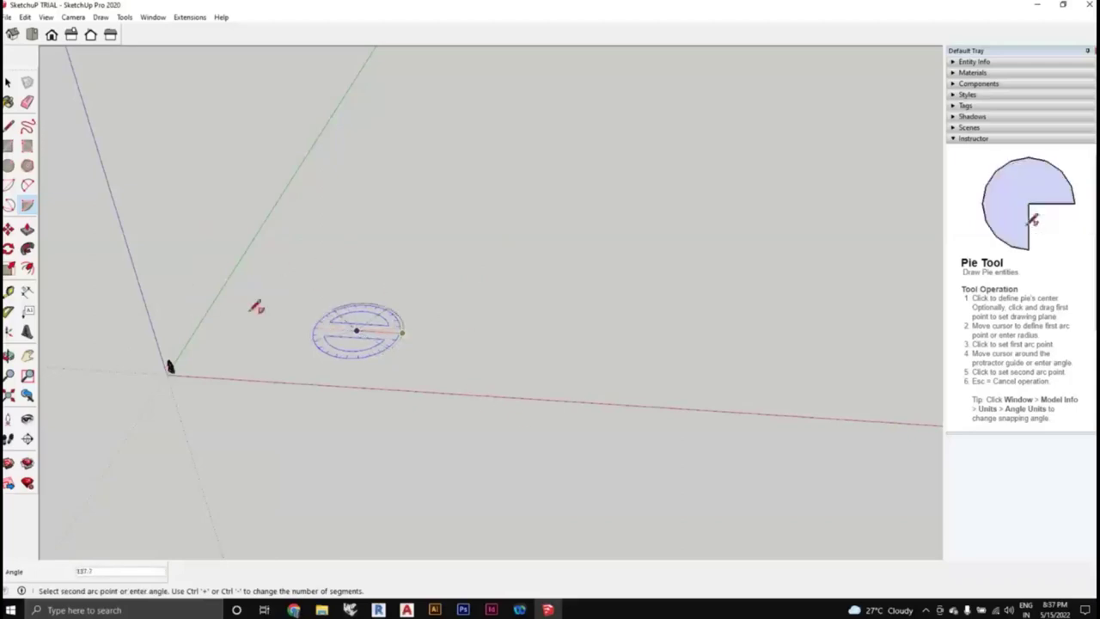
Complete the pie with a sweep angle of 120 degrees and return to the Select tool
scroll(266, 309, up, 2)
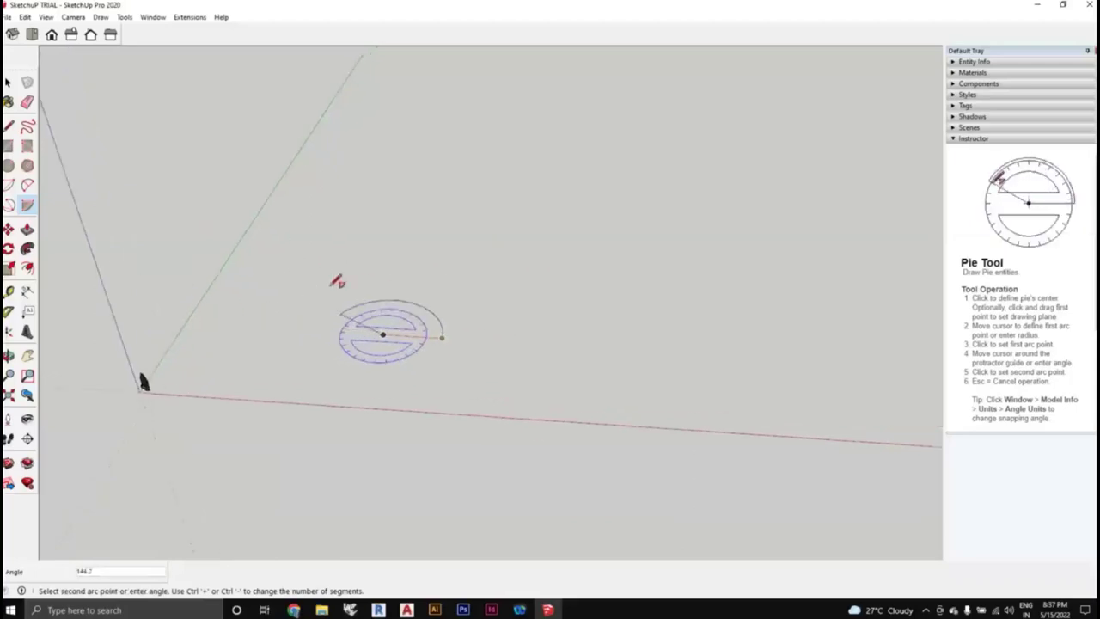
text(1)
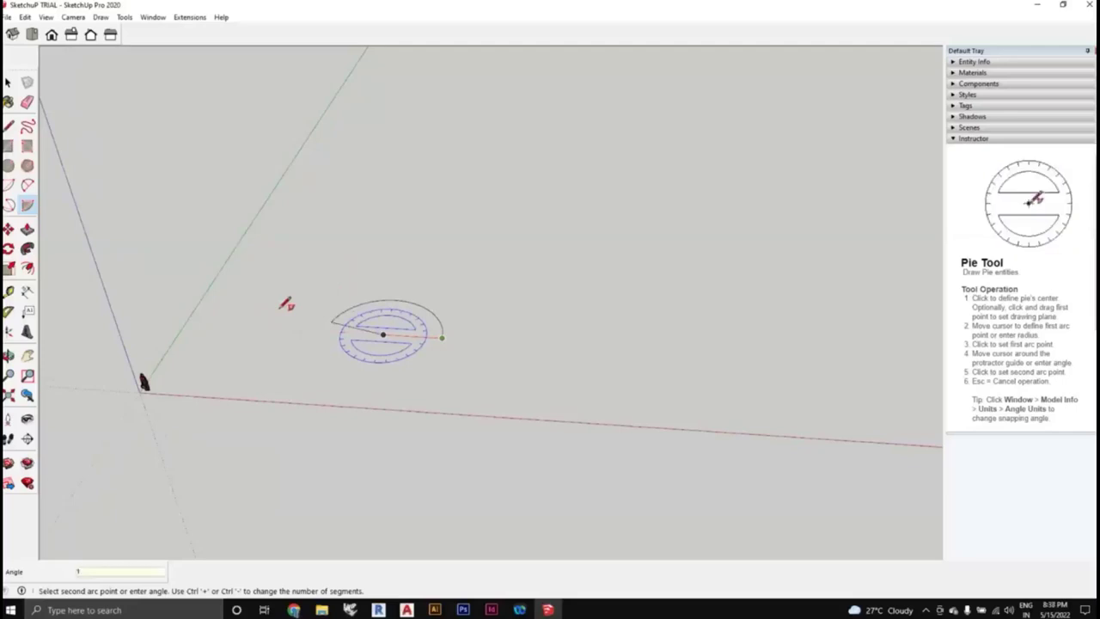
text(20)
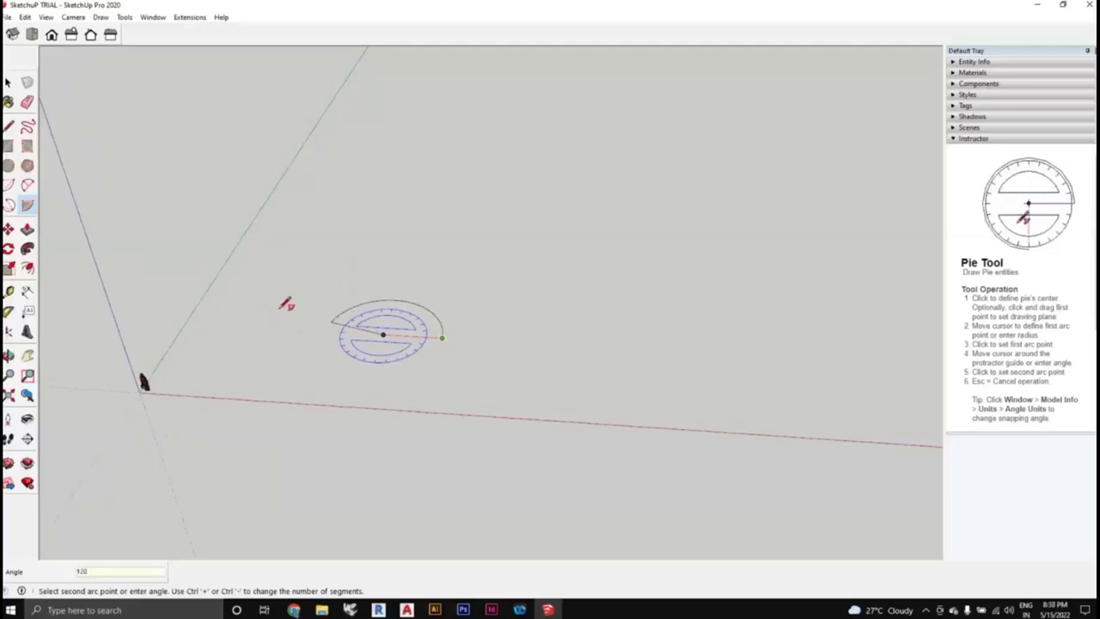
key(Return)
scroll(366, 315, up, 4)
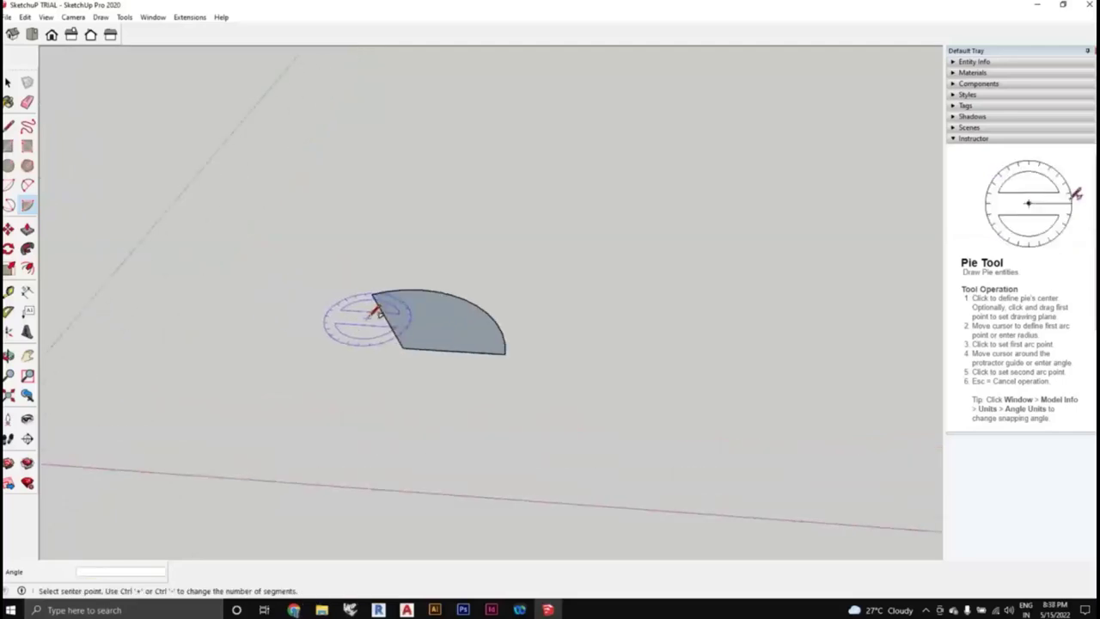
scroll(496, 426, down, 2)
scroll(515, 404, down, 3)
mouse_move(527, 395)
middle_down()
mouse_move(541, 422)
mouse_move(509, 385)
middle_up()
scroll(511, 387, up, 2)
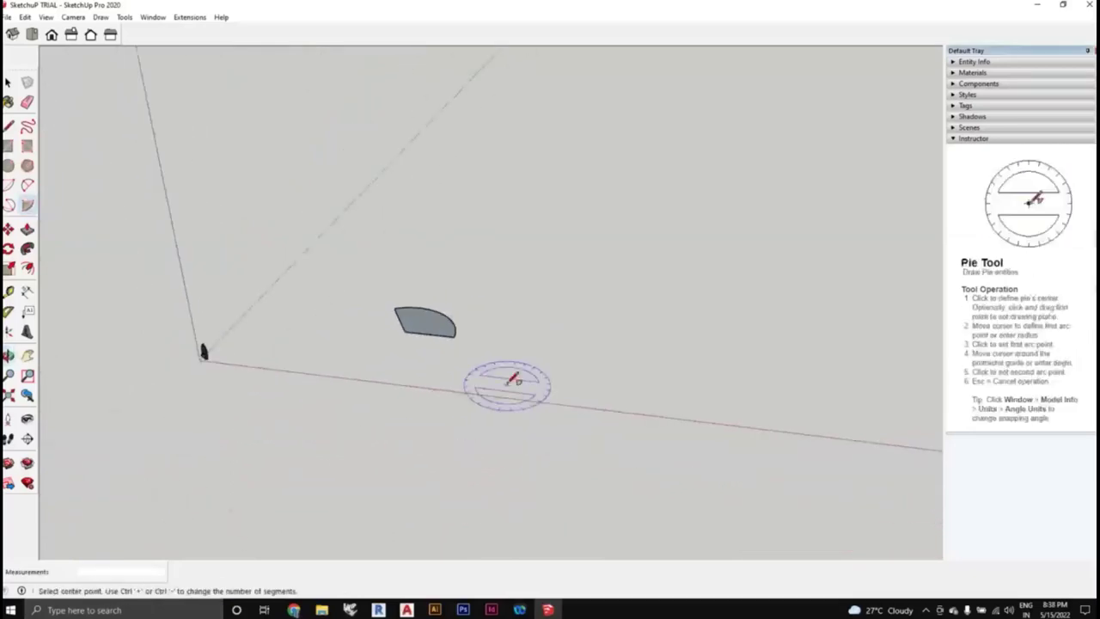
scroll(413, 322, down, 3)
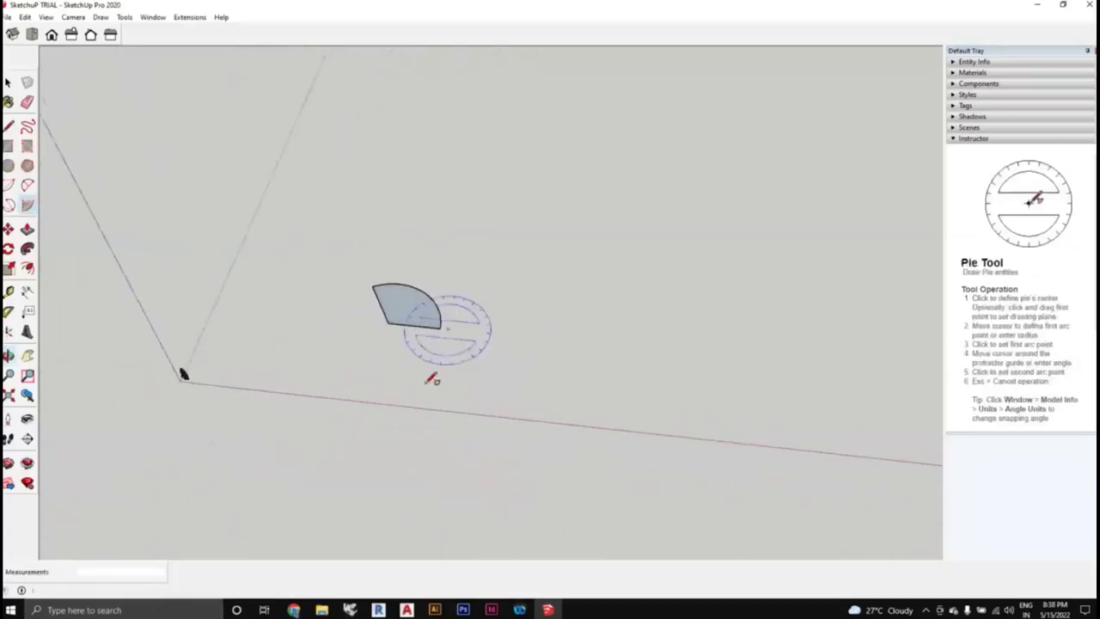
scroll(430, 375, up, 2)
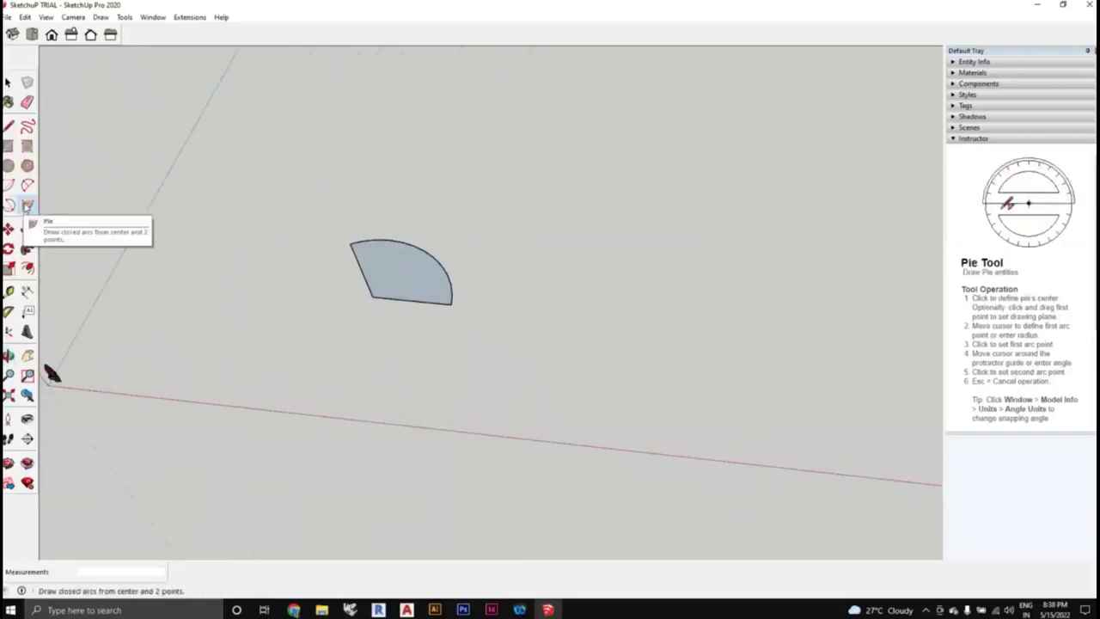
key(space)
Draw a centre-based arc between the pie and the red axis, with a 5000 mm radius and a 120-degree angle
middle_drag(363, 379, 83, 230)
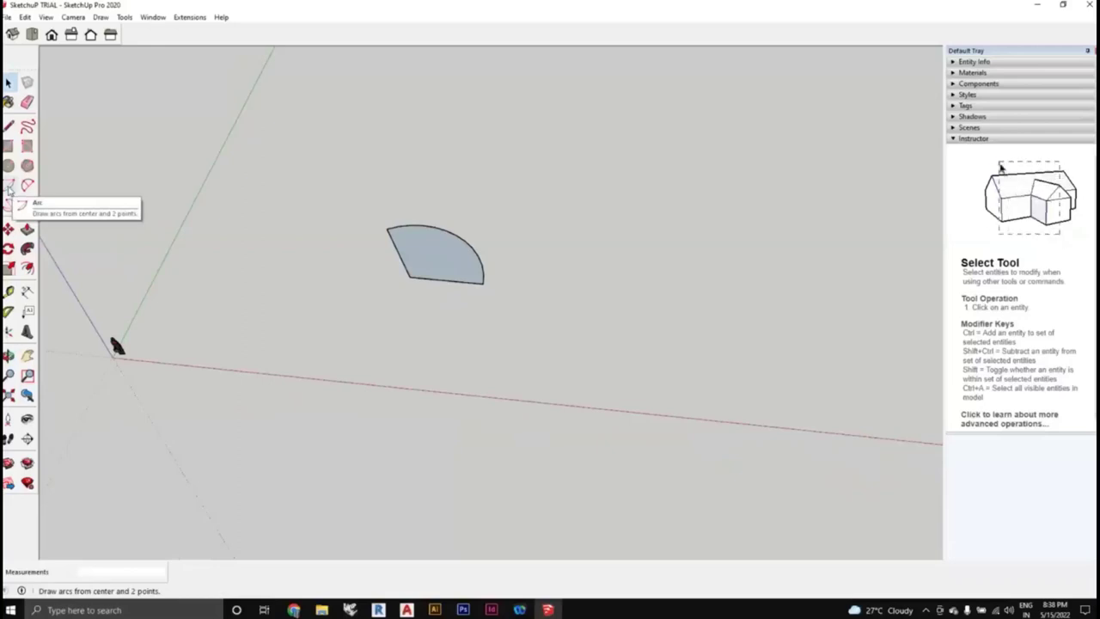
middle_drag(404, 269, 516, 269)
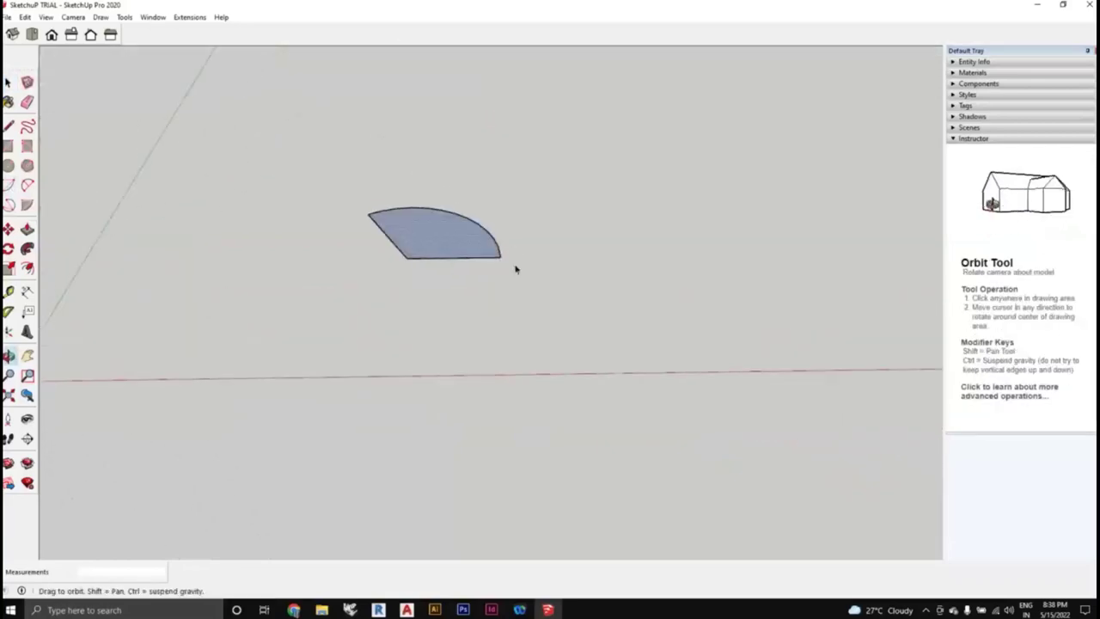
click(9, 186)
click(403, 350)
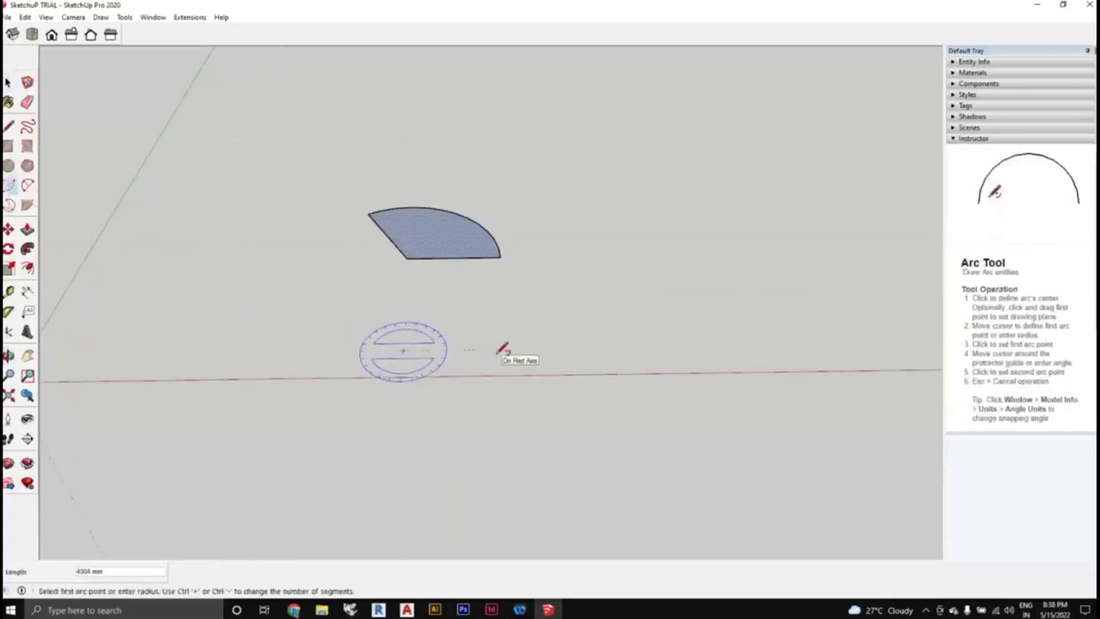
text(1000)
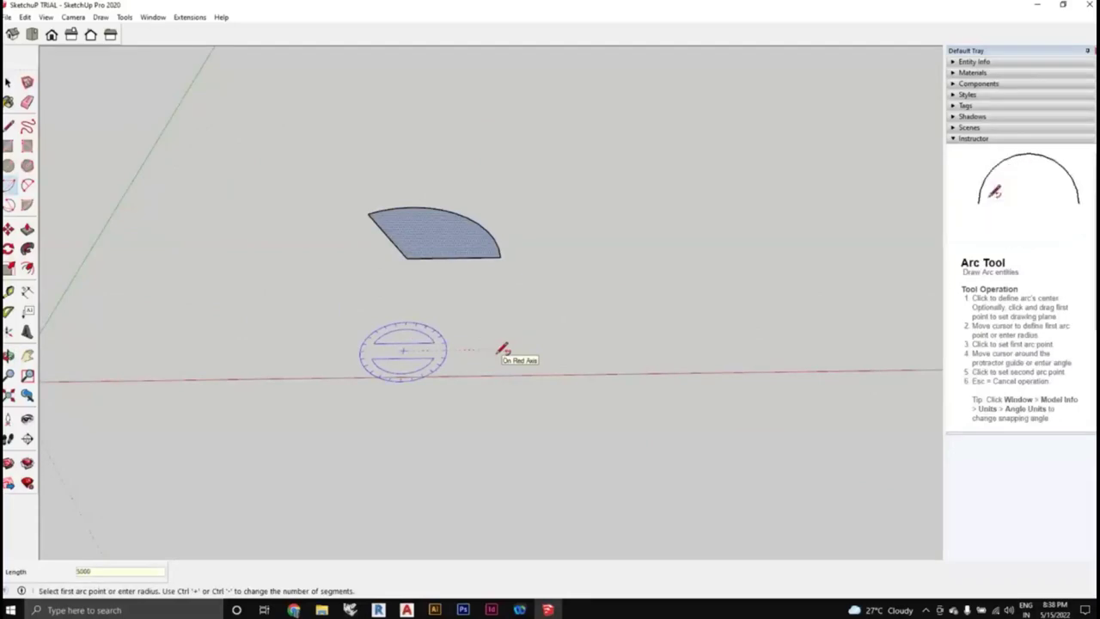
key(Return)
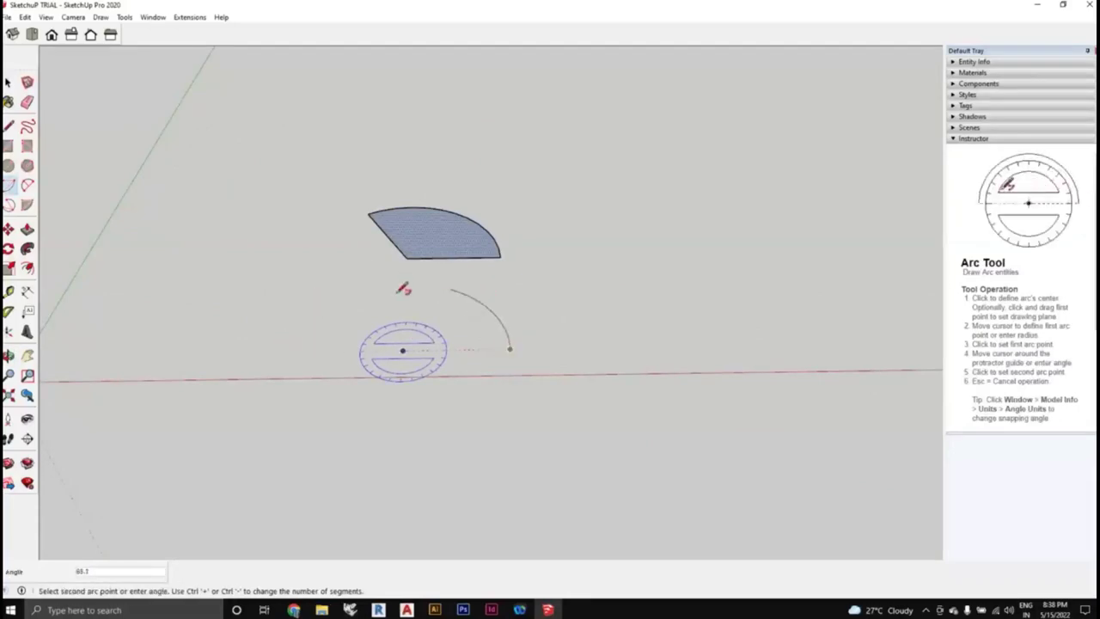
text(120)
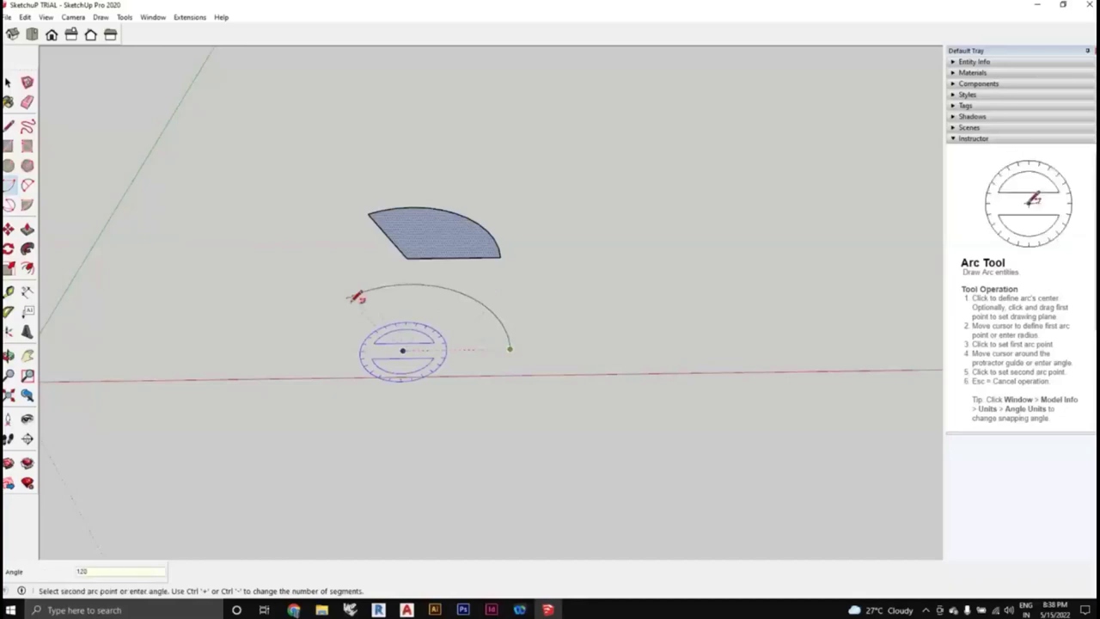
key(Return)
middle_drag(482, 373, 429, 442)
middle_drag(418, 240, 344, 349)
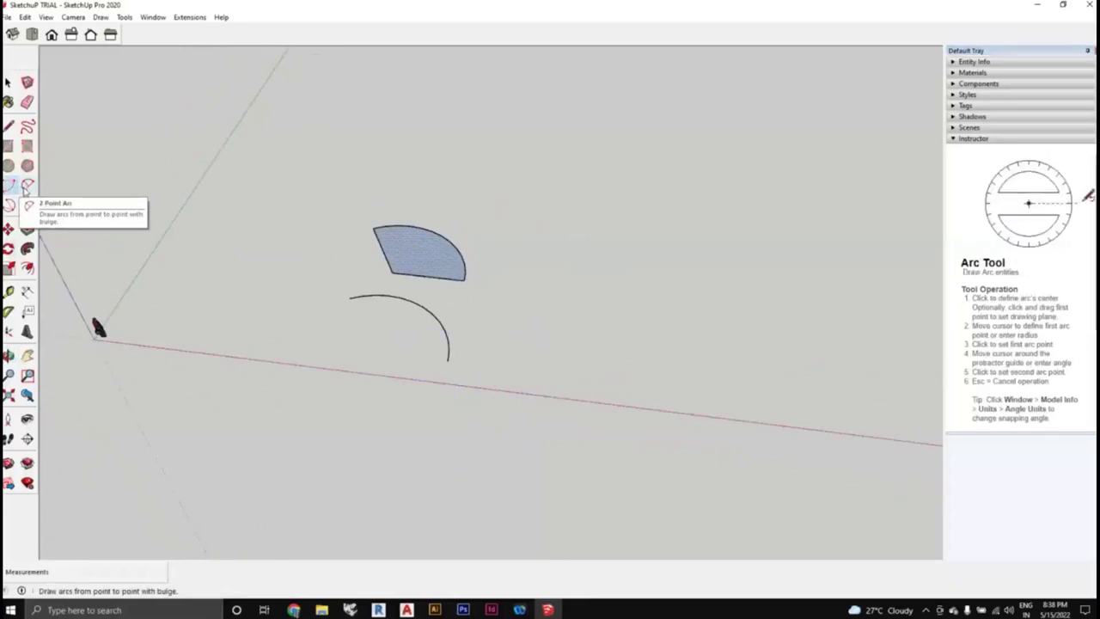
Draw a 2-Point Arc beside the first arc, with both endpoints on the ground and its bulge pulled straight up along the blue axis
middle_drag(111, 233, 62, 206)
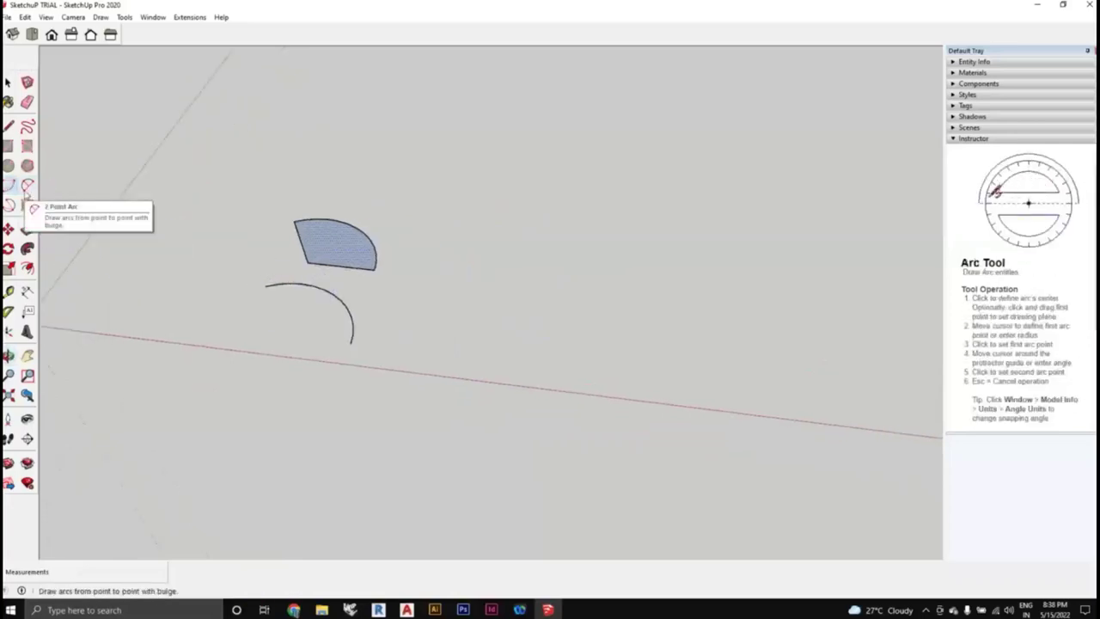
click(27, 187)
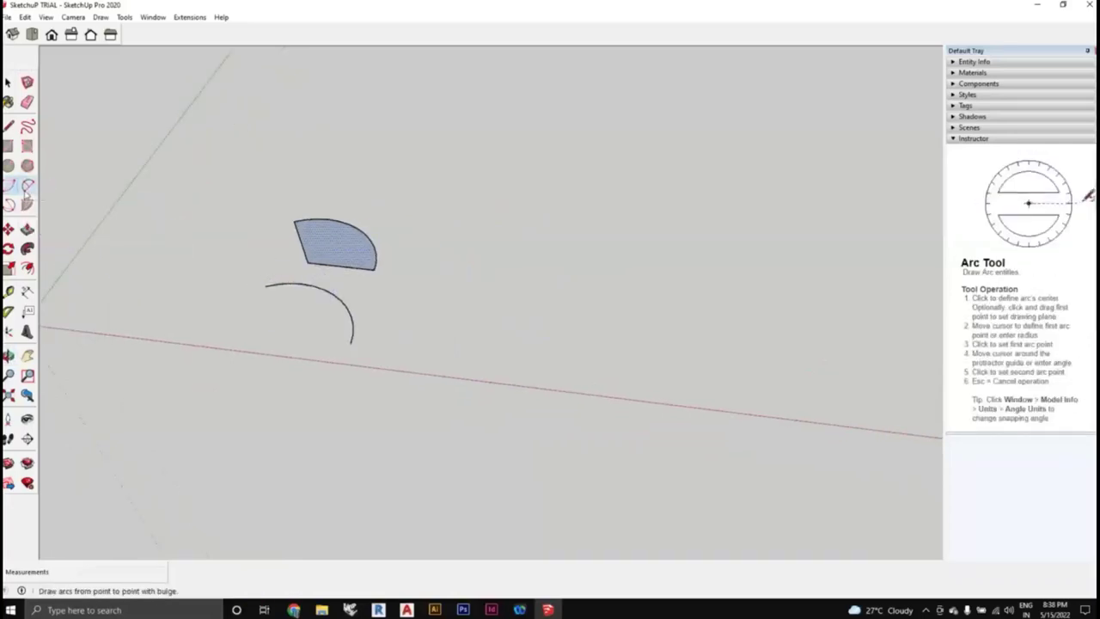
middle_drag(511, 336, 490, 336)
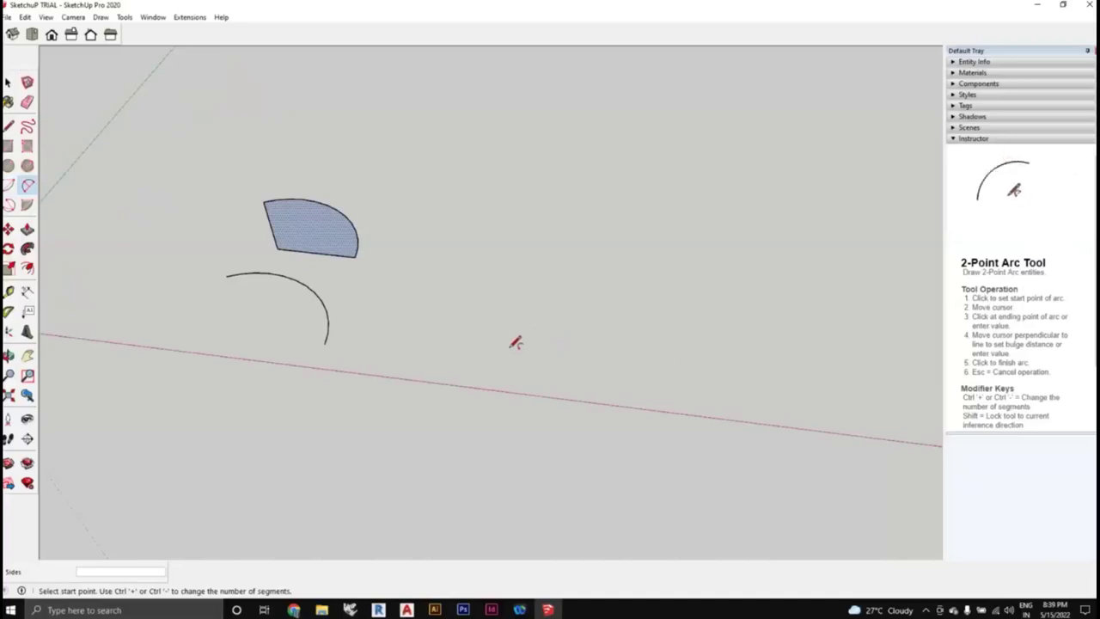
middle_drag(516, 341, 515, 341)
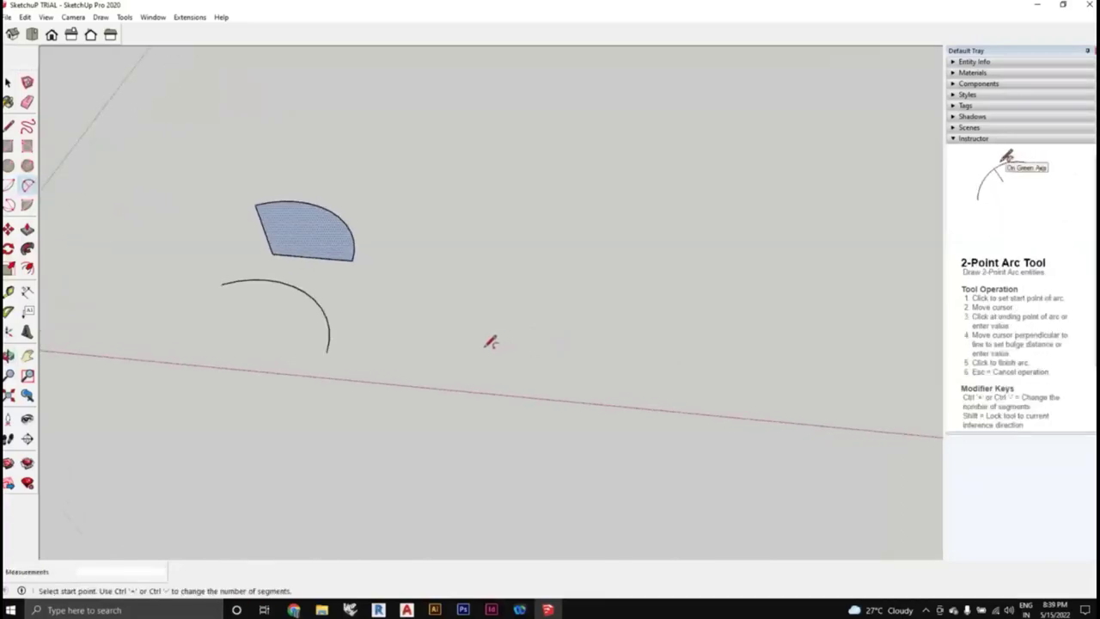
middle_drag(476, 344, 416, 322)
click(412, 327)
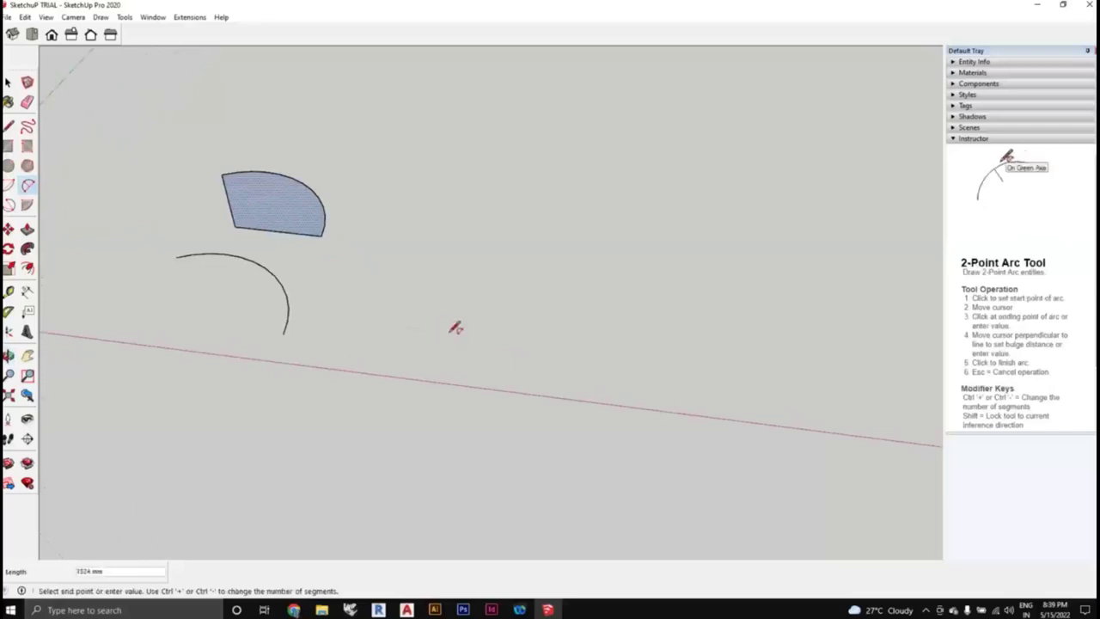
click(615, 349)
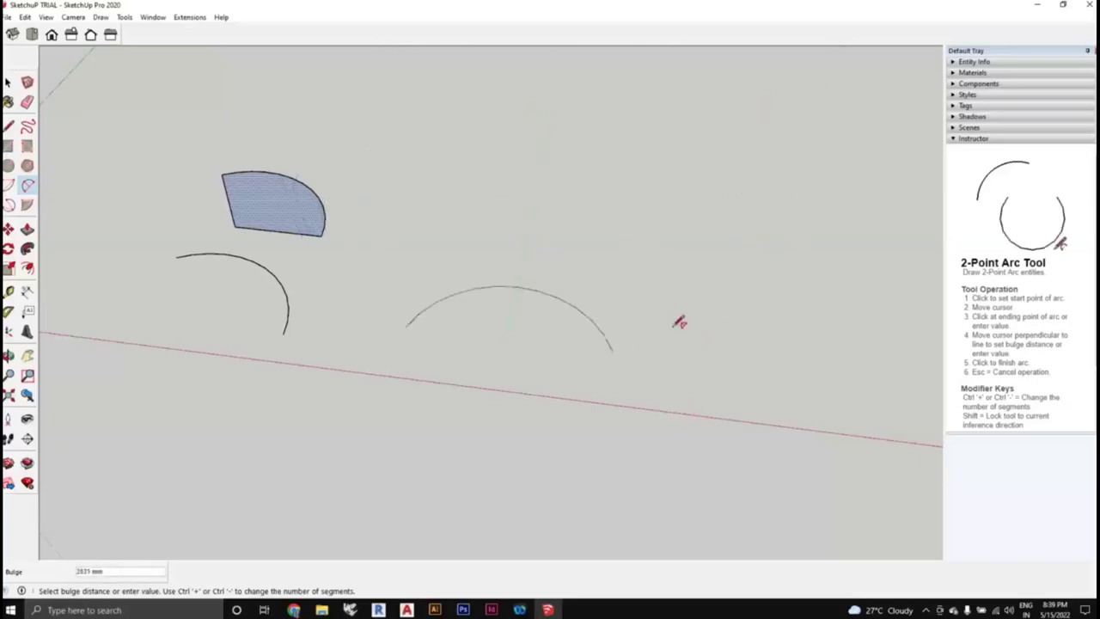
middle_drag(653, 167, 690, 130)
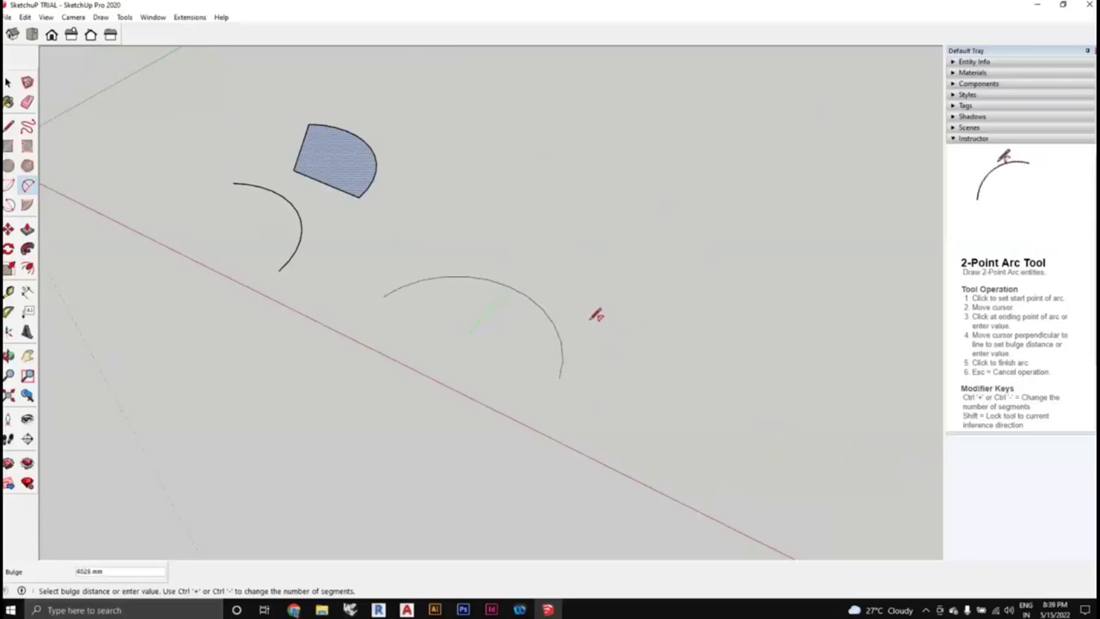
shift+middle_drag(591, 317, 557, 297)
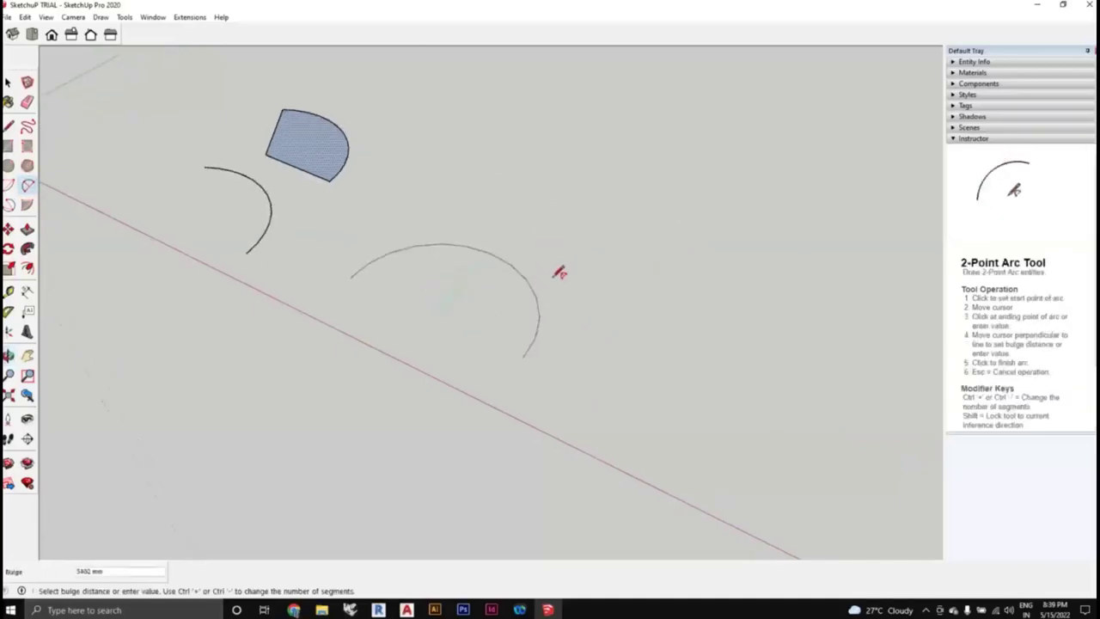
middle_drag(569, 273, 555, 112)
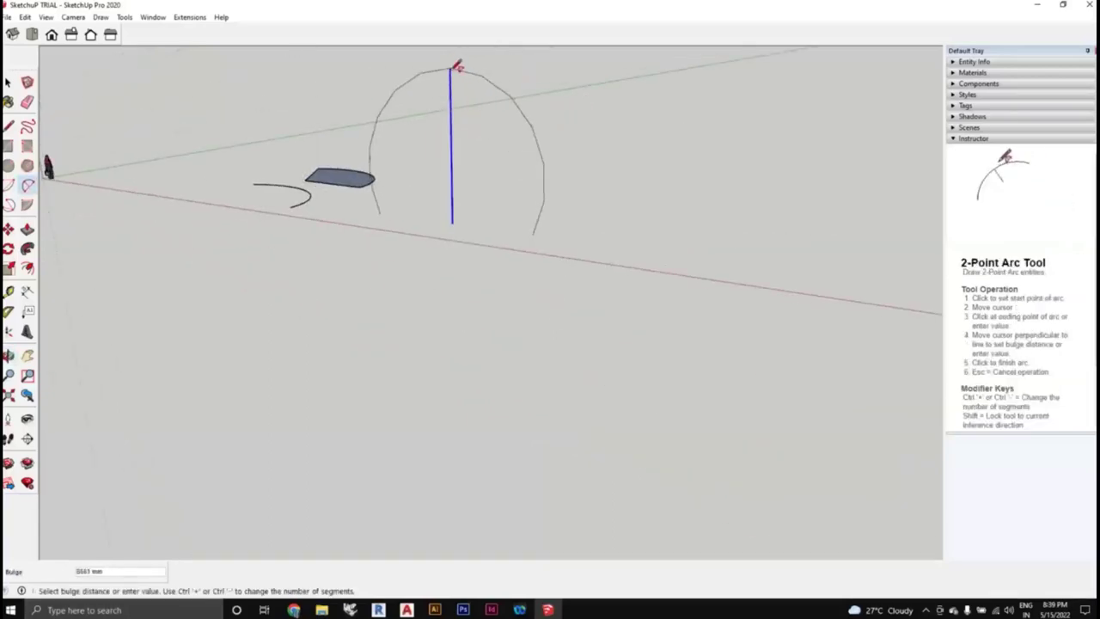
click(459, 71)
middle_drag(627, 216, 424, 297)
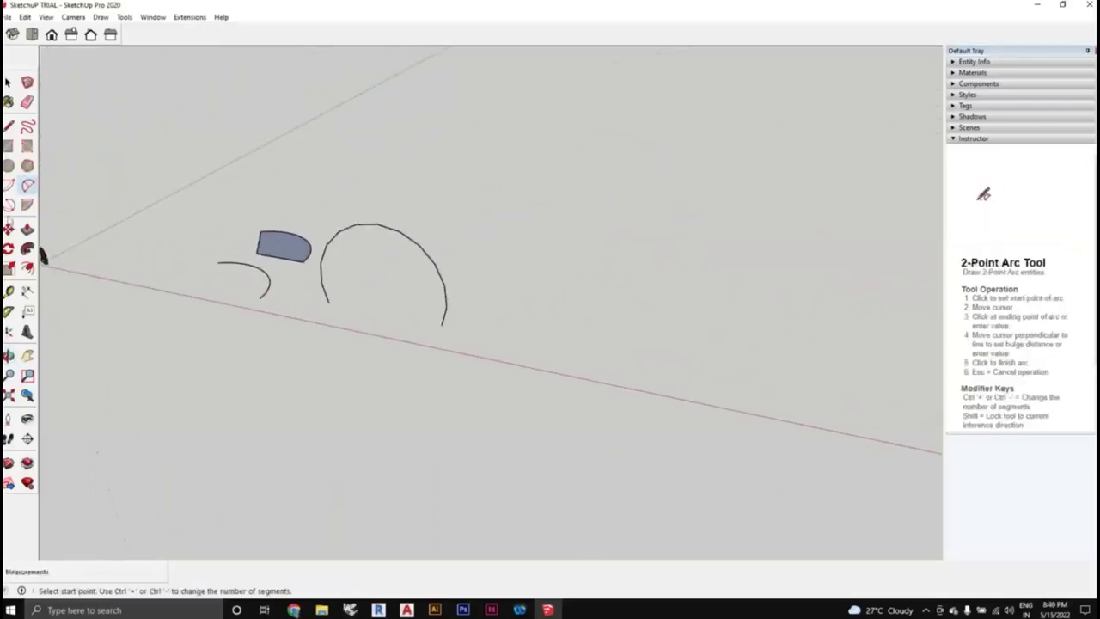
Draw a large 3-Point Arc of about 270 degrees on the ground, farther along the red axis than the upright arc
click(8, 207)
middle_drag(584, 277, 495, 287)
click(432, 335)
click(512, 352)
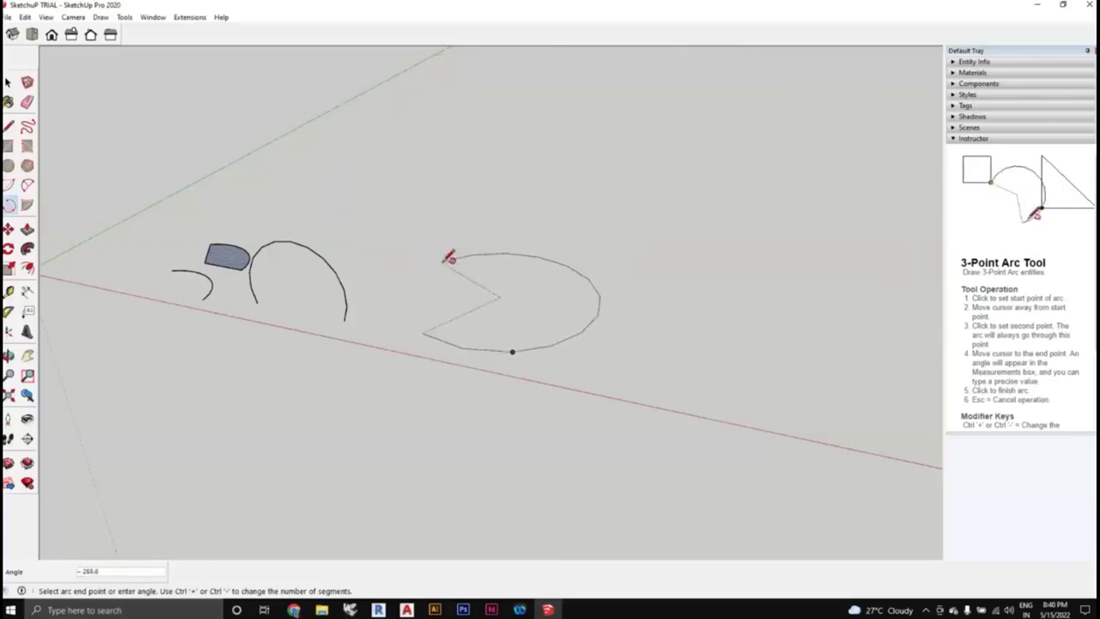
click(447, 257)
middle_drag(596, 314, 544, 374)
key(space)
scroll(671, 424, down, 2)
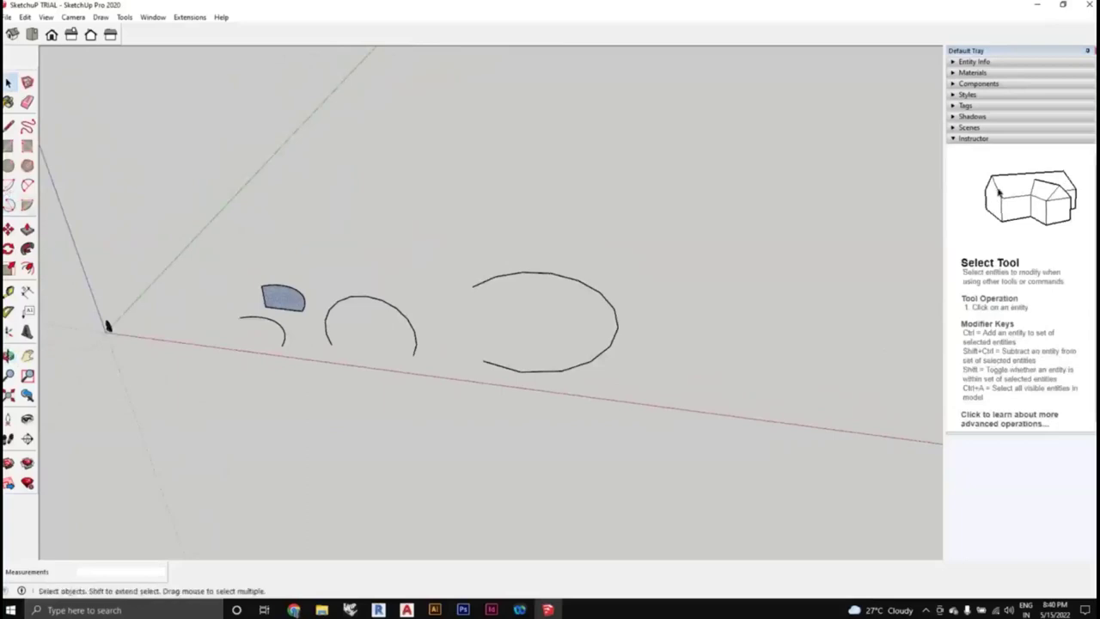
Select the pie and all three arcs together, and clear the selection
drag(685, 383, 692, 386)
scroll(657, 344, up, 2)
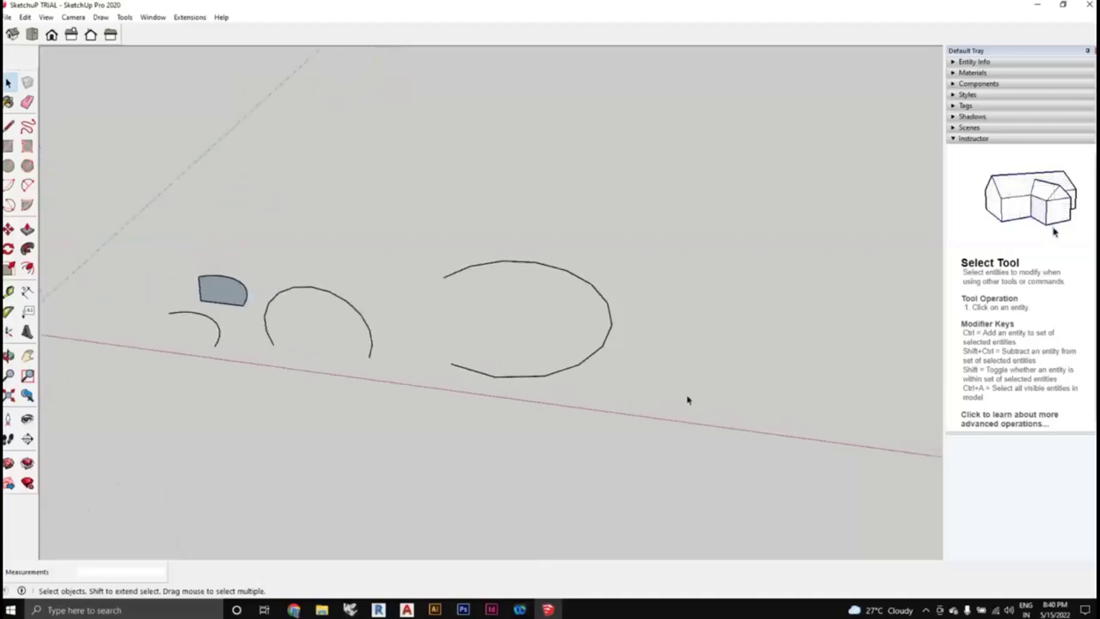
drag(126, 194, 127, 193)
middle_drag(328, 244, 453, 351)
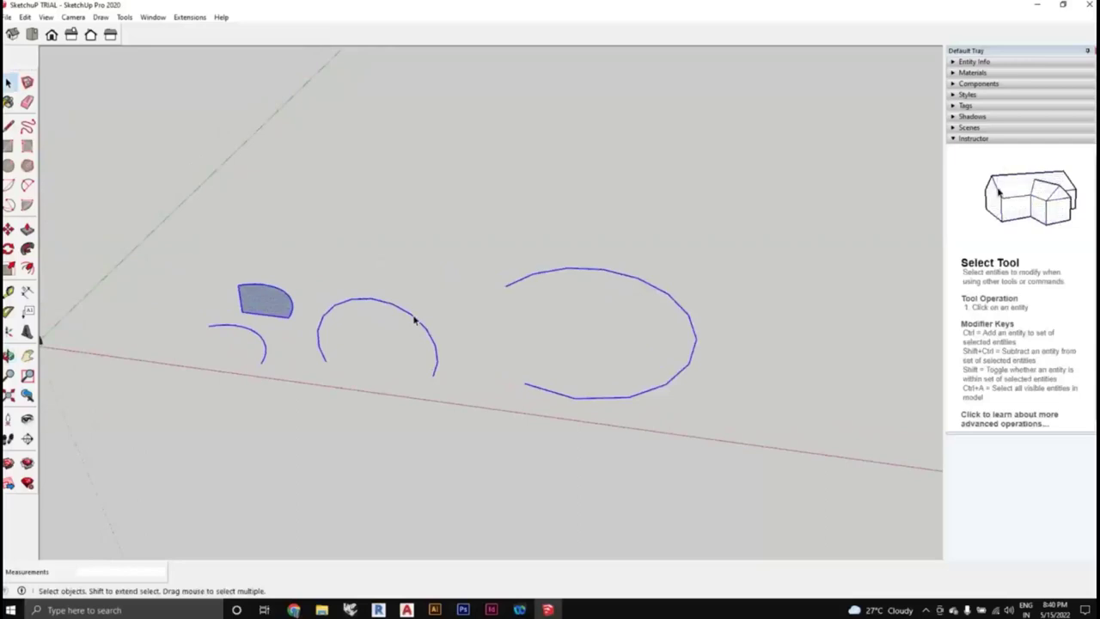
middle_drag(566, 389, 388, 312)
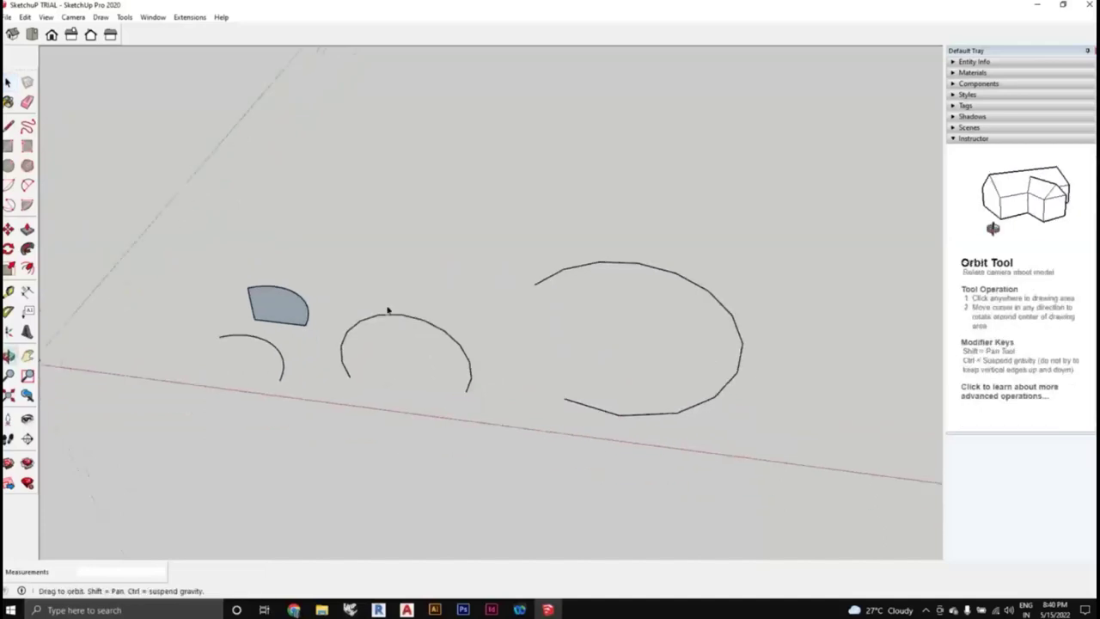
Delete the pie and all three arcs so the modelling area is empty
key(Delete)
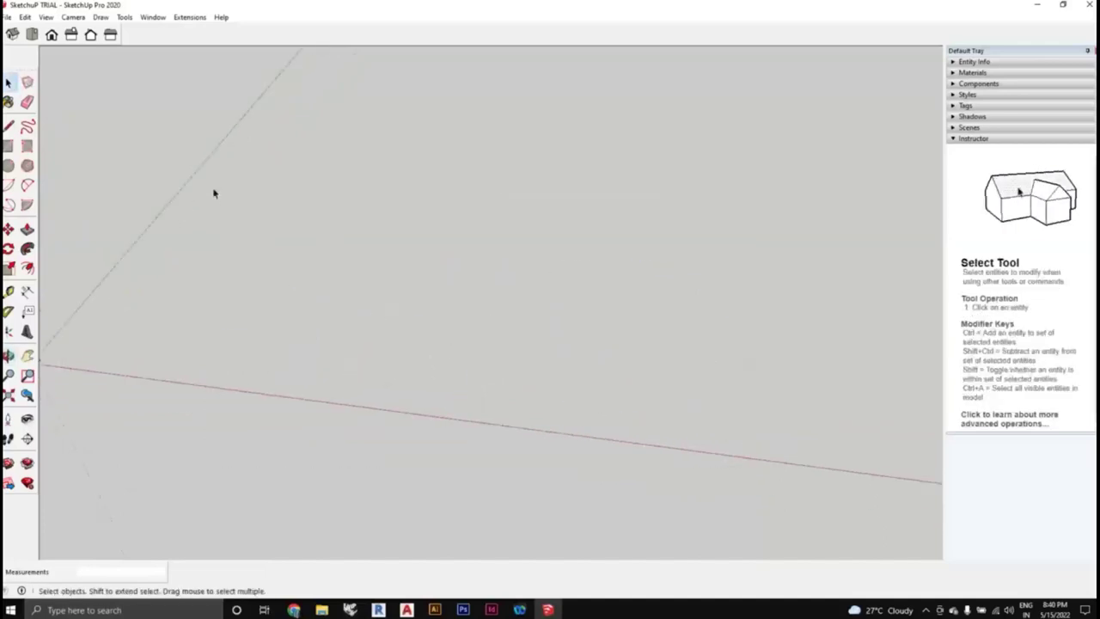
middle_drag(248, 221, 224, 258)
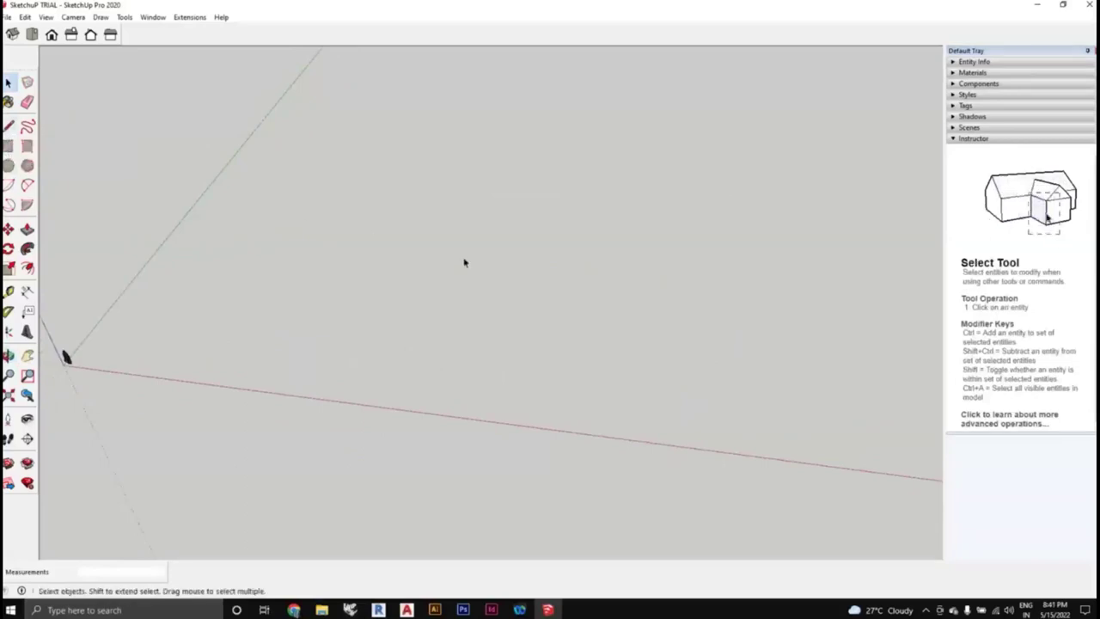
Activate the Line, Rectangle, Circle, Push/Pull and 2-Point Arc tools in turn without drawing anything
key(l)
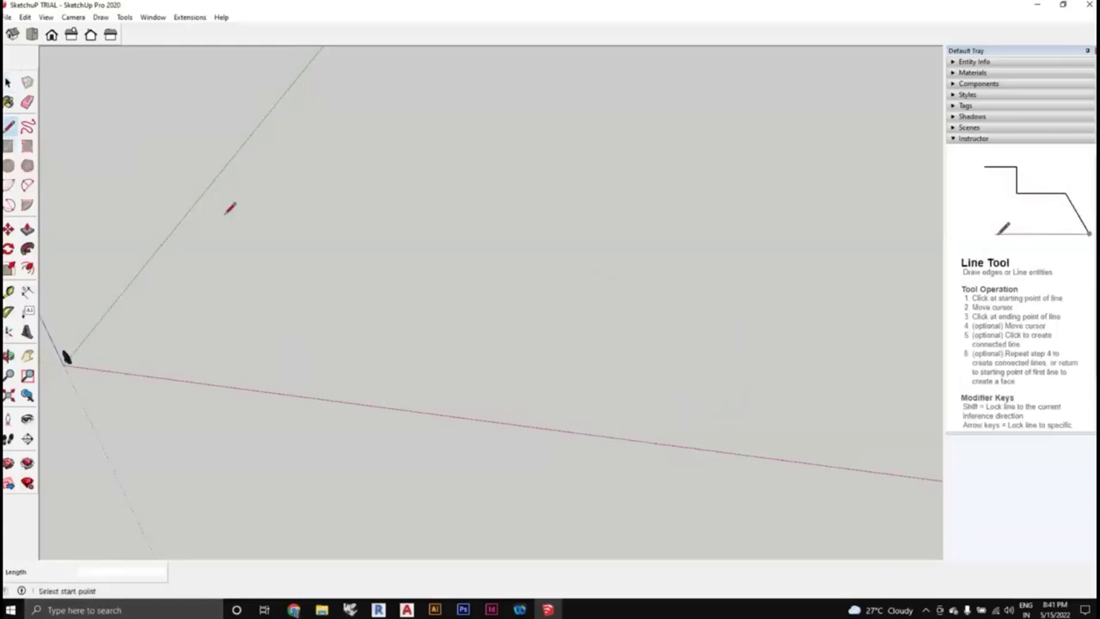
key(r)
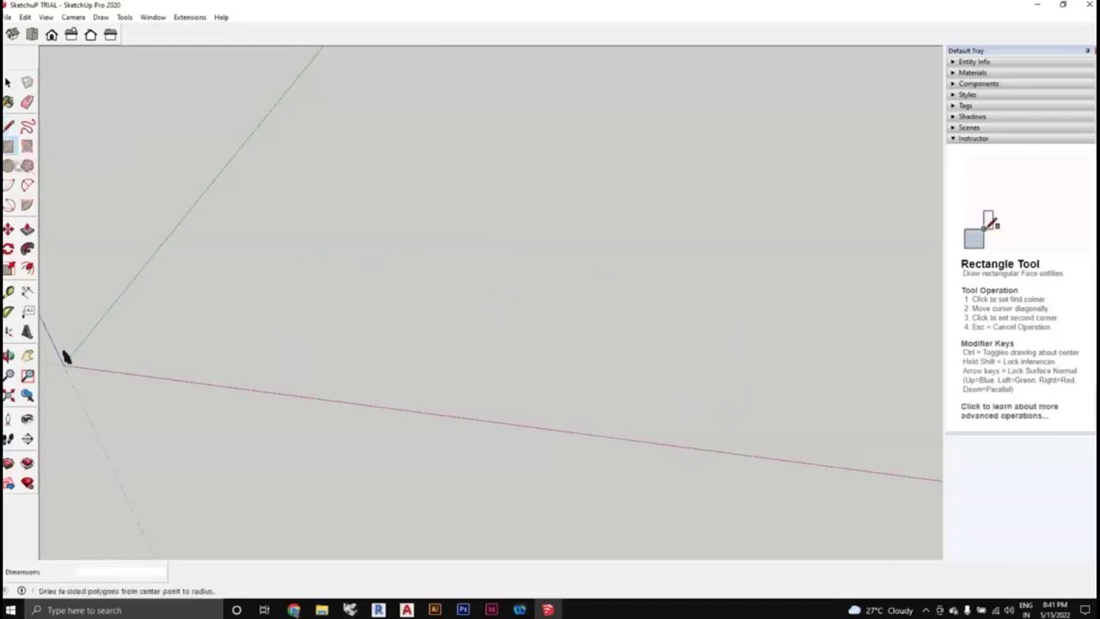
key(c)
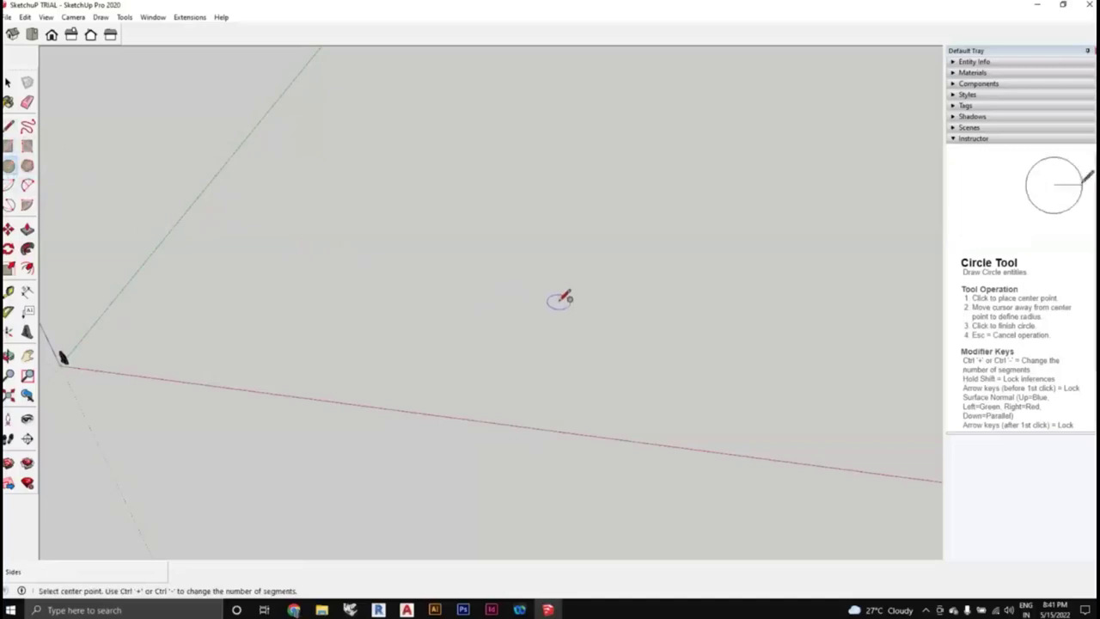
key(p)
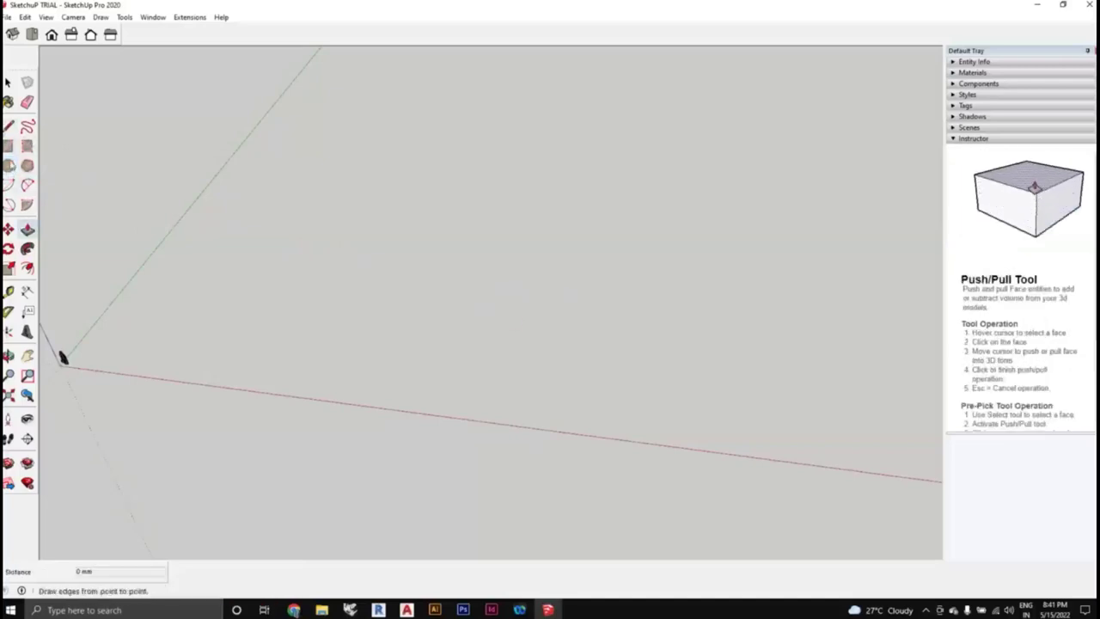
click(26, 188)
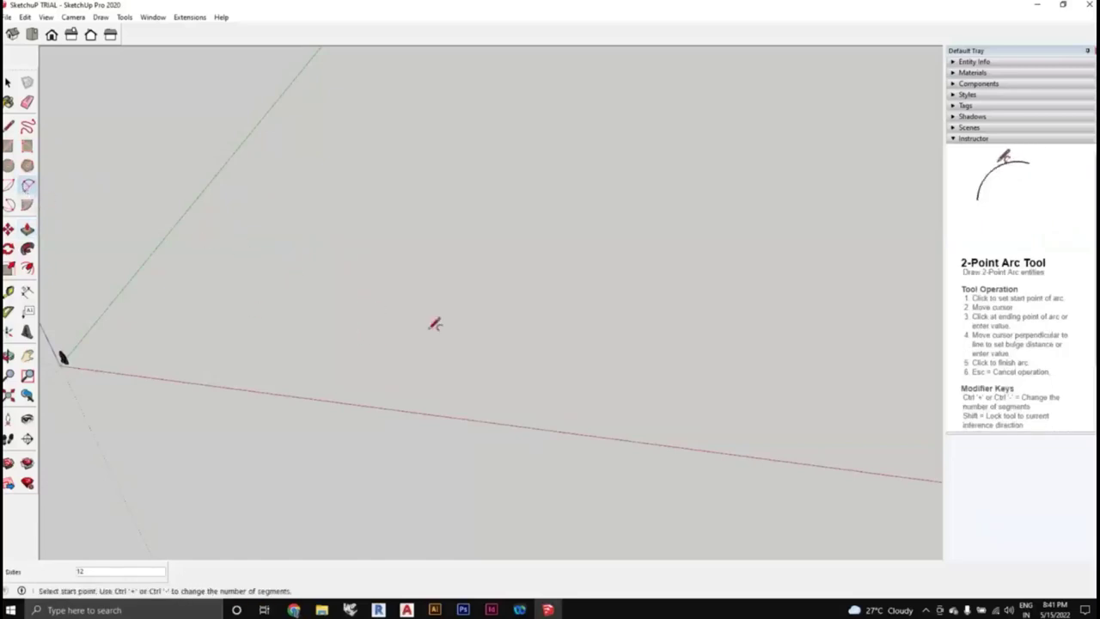
middle_drag(393, 290, 333, 455)
key(o)
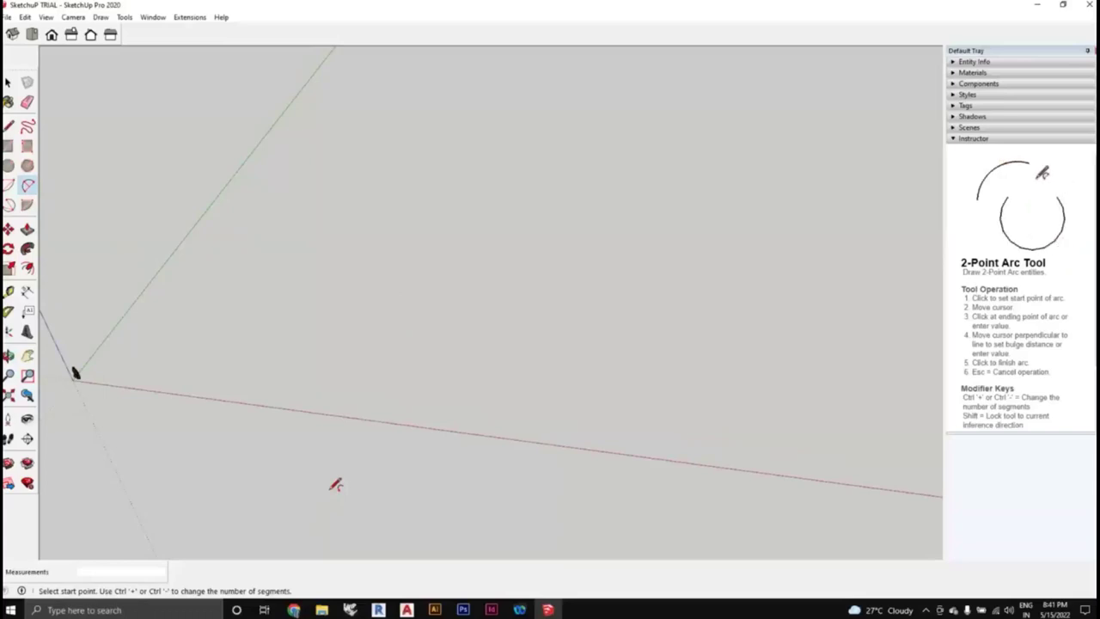
middle_drag(336, 485, 91, 206)
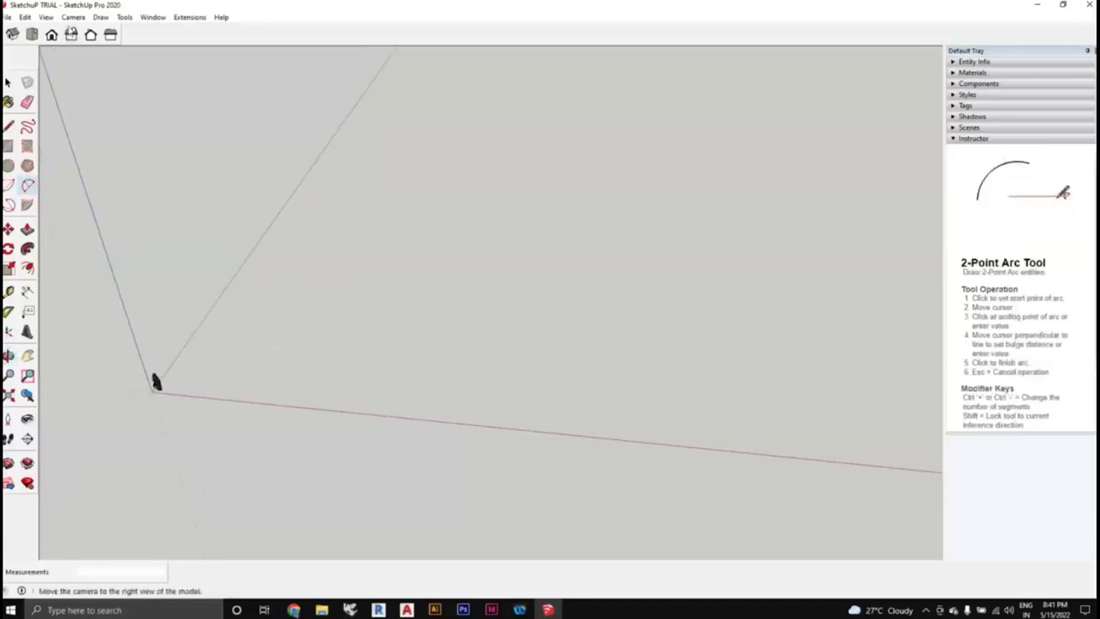
Open the Shortcuts preferences and browse the function list through the Camera, Draw and Edit commands
click(152, 17)
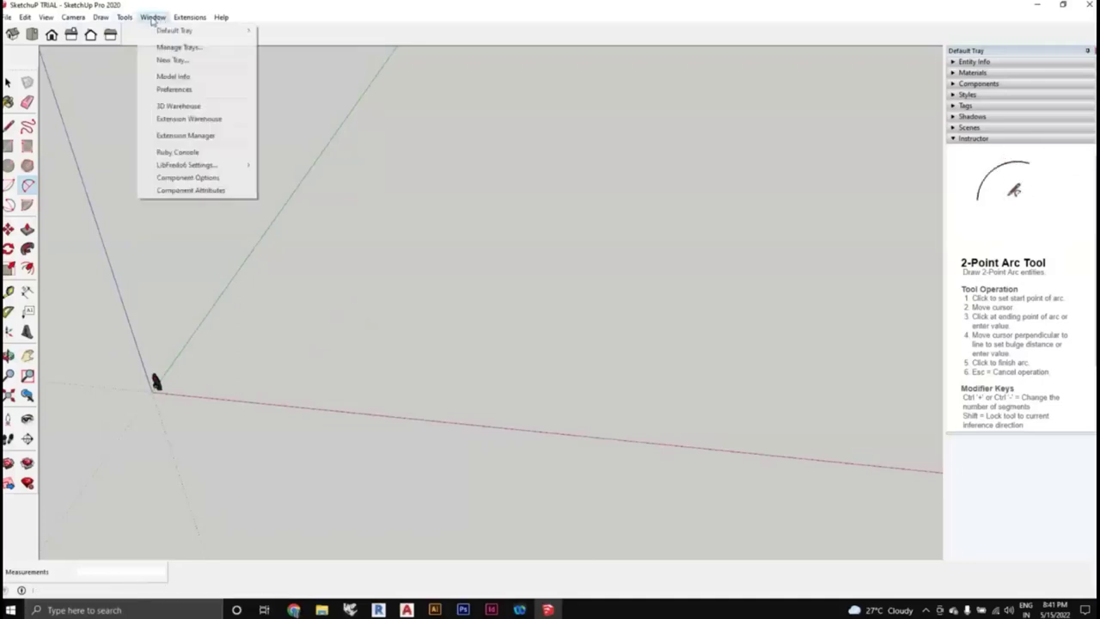
click(182, 90)
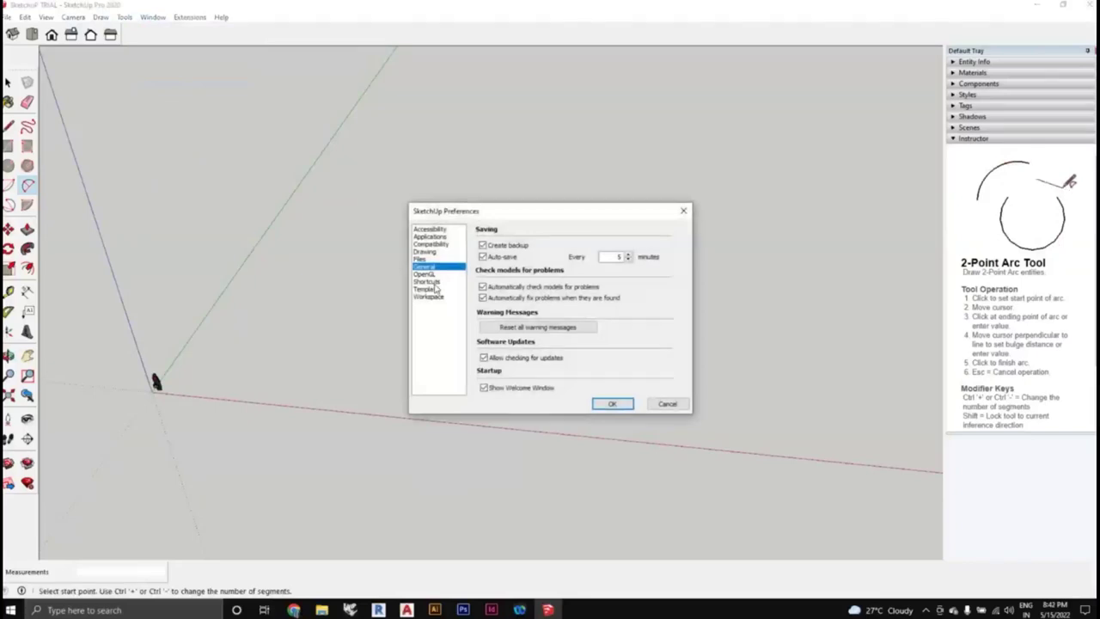
click(427, 282)
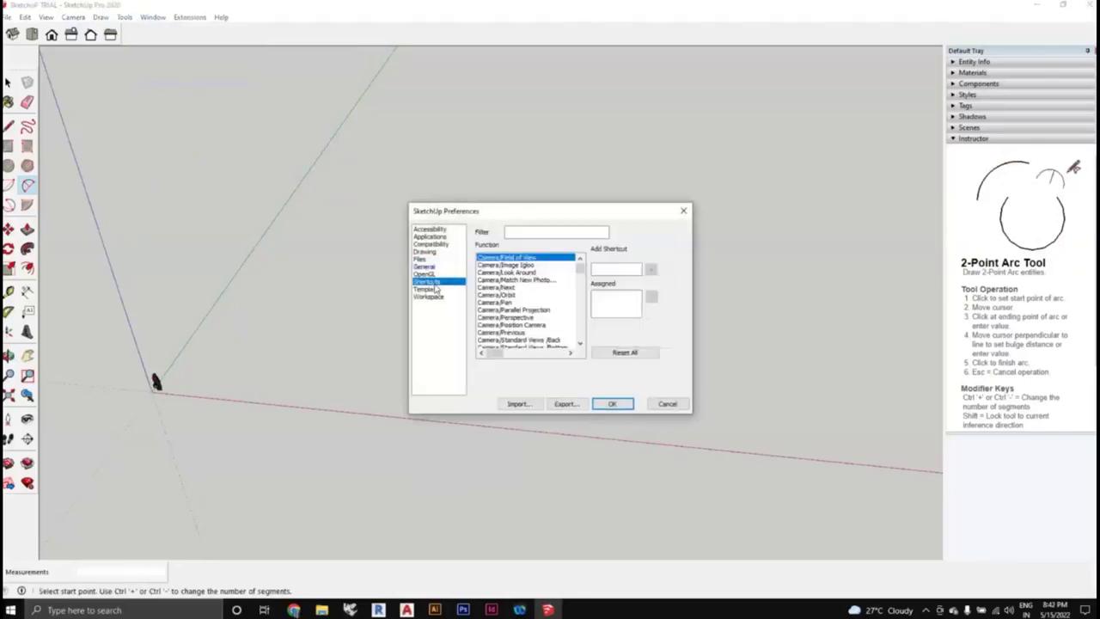
click(535, 280)
click(532, 291)
scroll(528, 318, down, 4)
scroll(528, 318, down, 5)
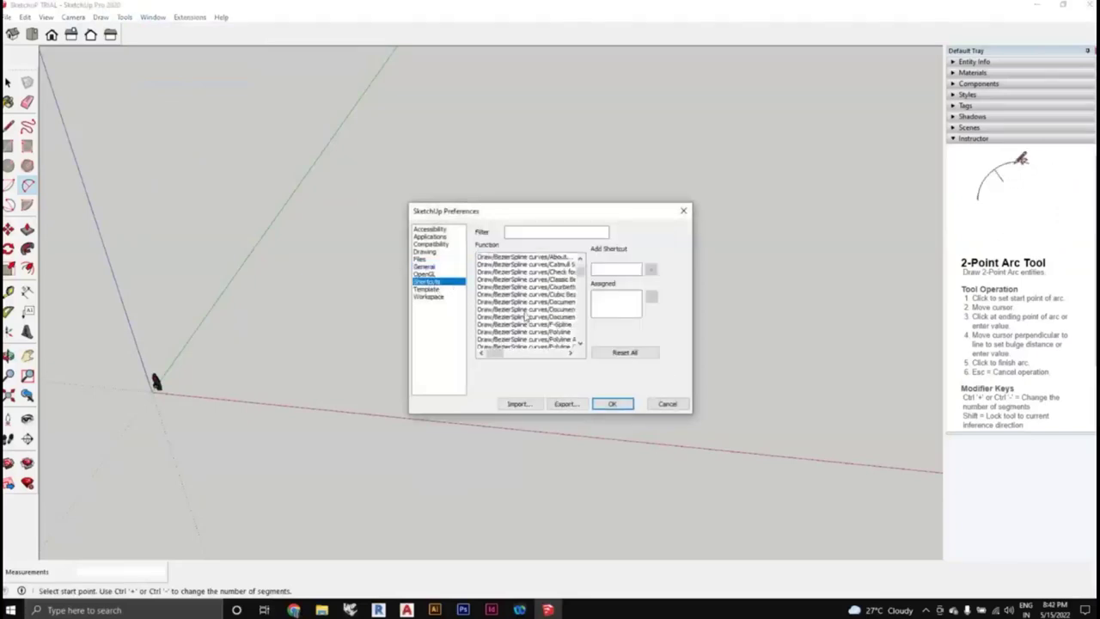
scroll(525, 313, down, 2)
click(524, 285)
click(524, 302)
scroll(533, 318, down, 1)
scroll(540, 334, down, 8)
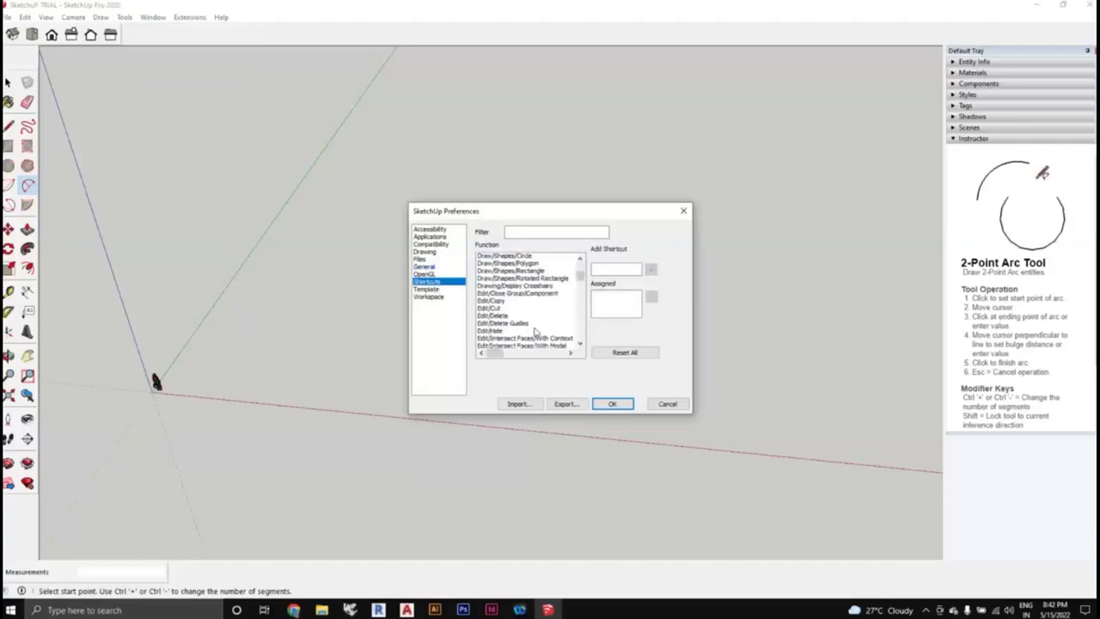
Check the keyboard shortcut assigned to the Draw/Lines/Line function and close the preferences
mouse_move(580, 279)
mouse_down()
mouse_move(583, 340)
mouse_move(579, 275)
mouse_up()
click(507, 310)
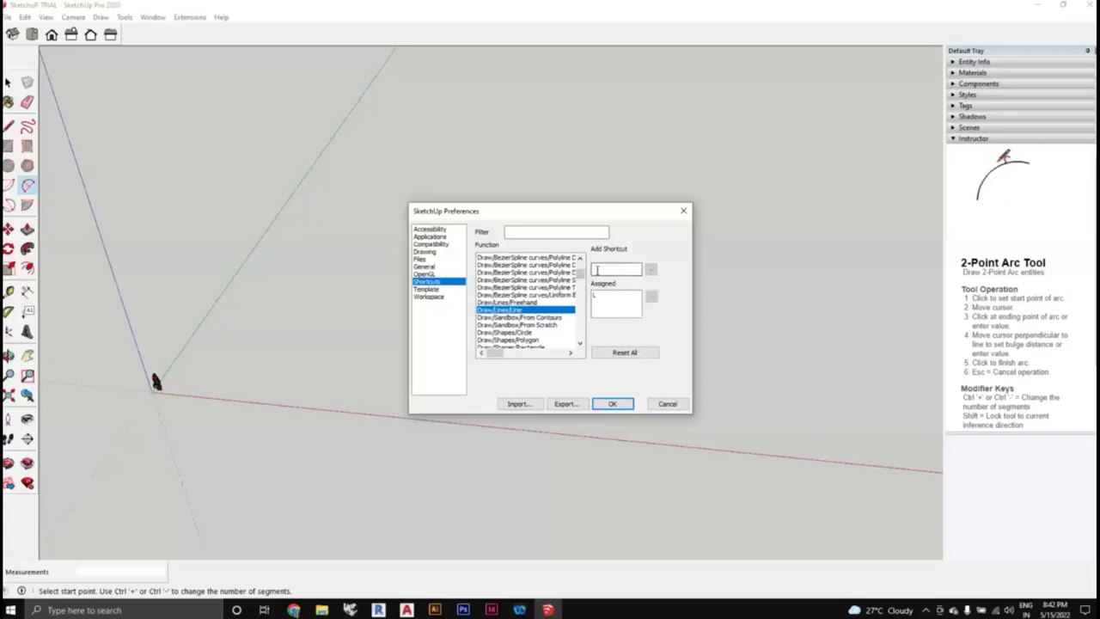
click(612, 404)
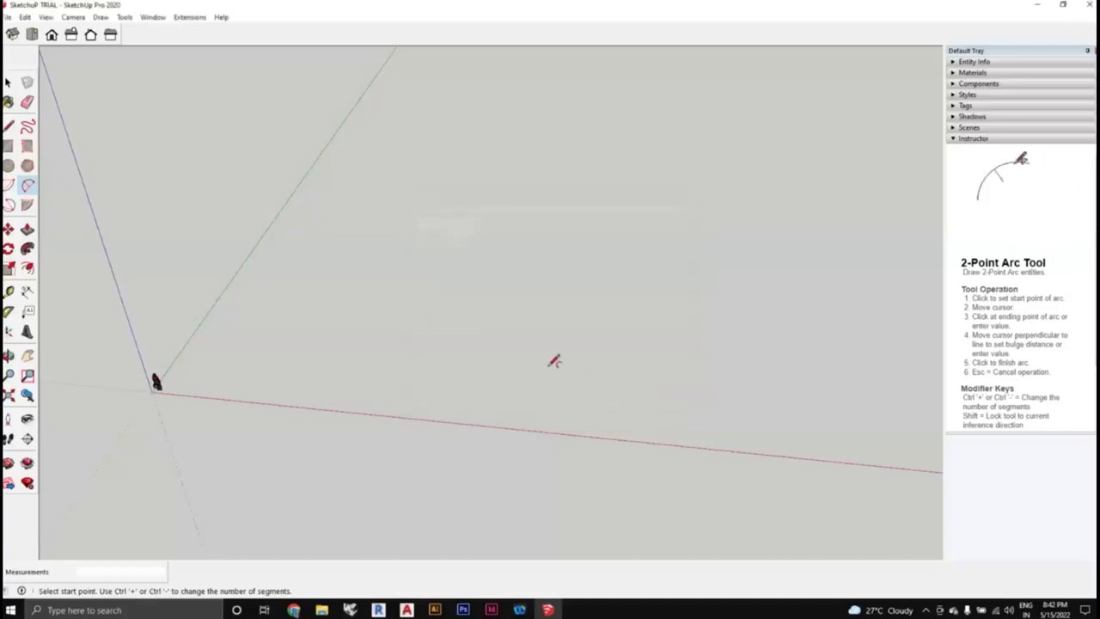